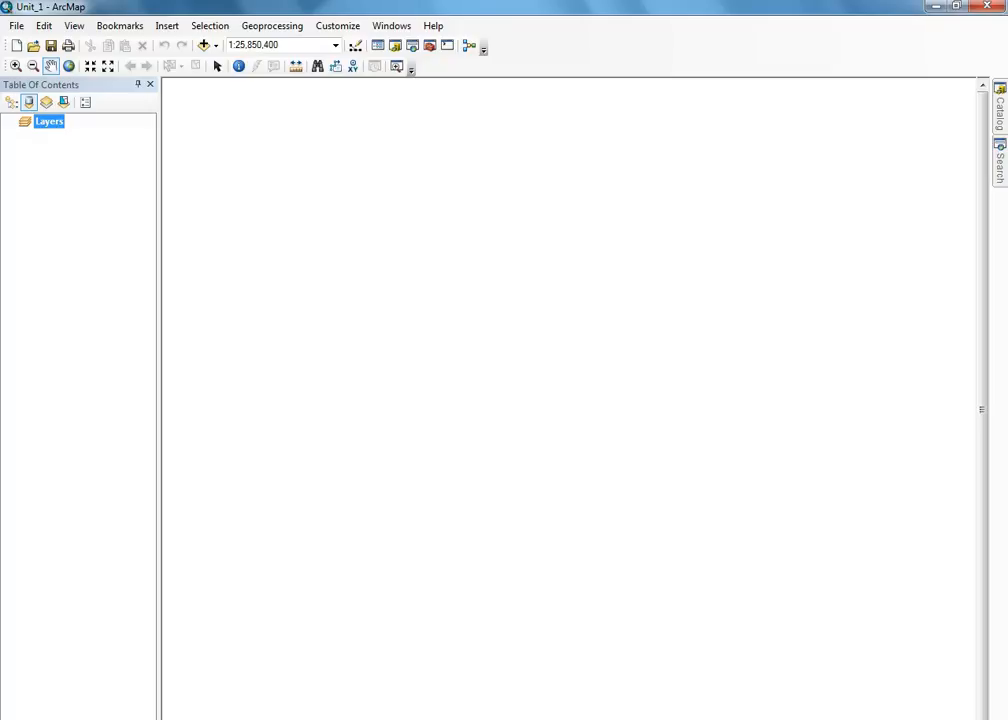
- Bring up a Windows Explorer window over the empty ArcMap map with Windows+E
{"action": "key", "text": "super+e"}
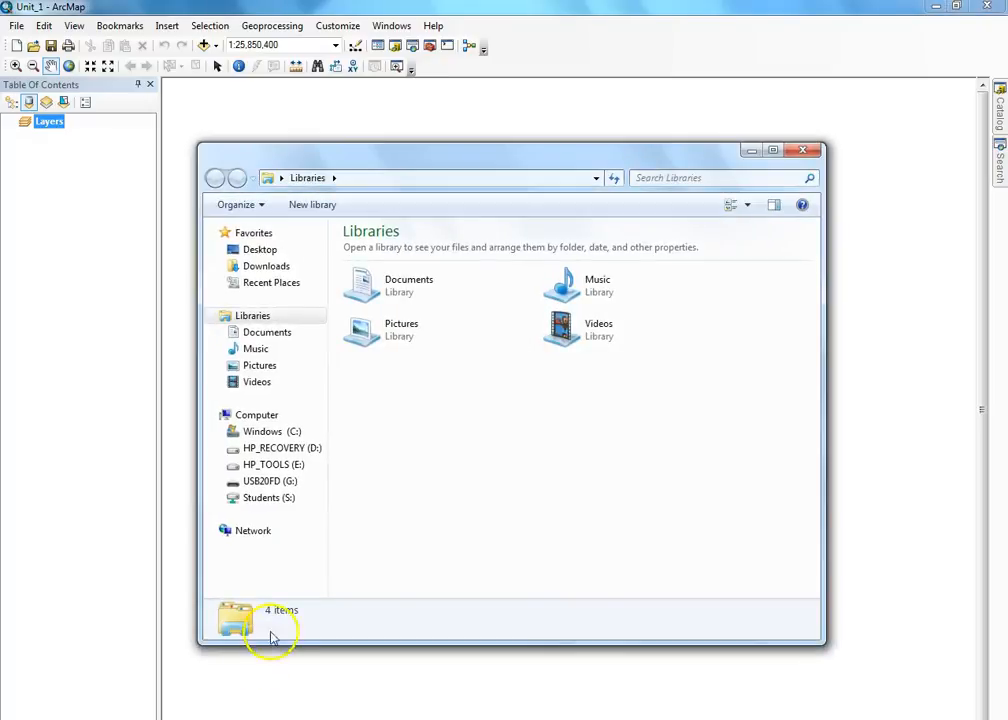
- Check that G:\GEOG_1110\WEEK 1\Counties_US1 holds the Counties_US shapefile, then close Explorer
{"action": "left_click", "coordinate": [296, 484]}
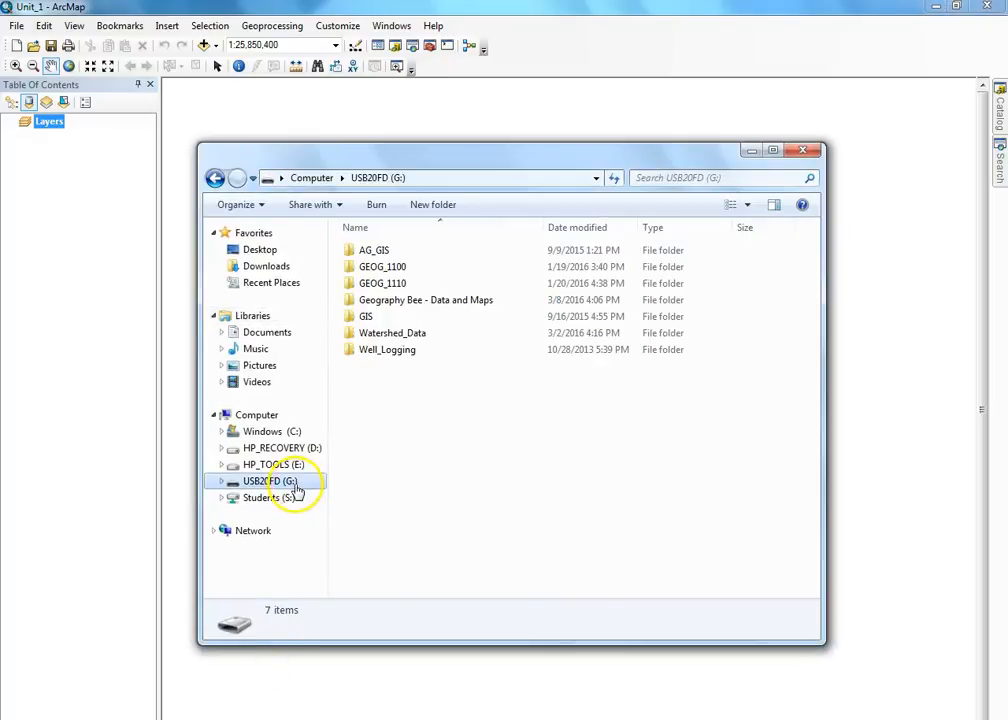
{"action": "double_click", "coordinate": [411, 285]}
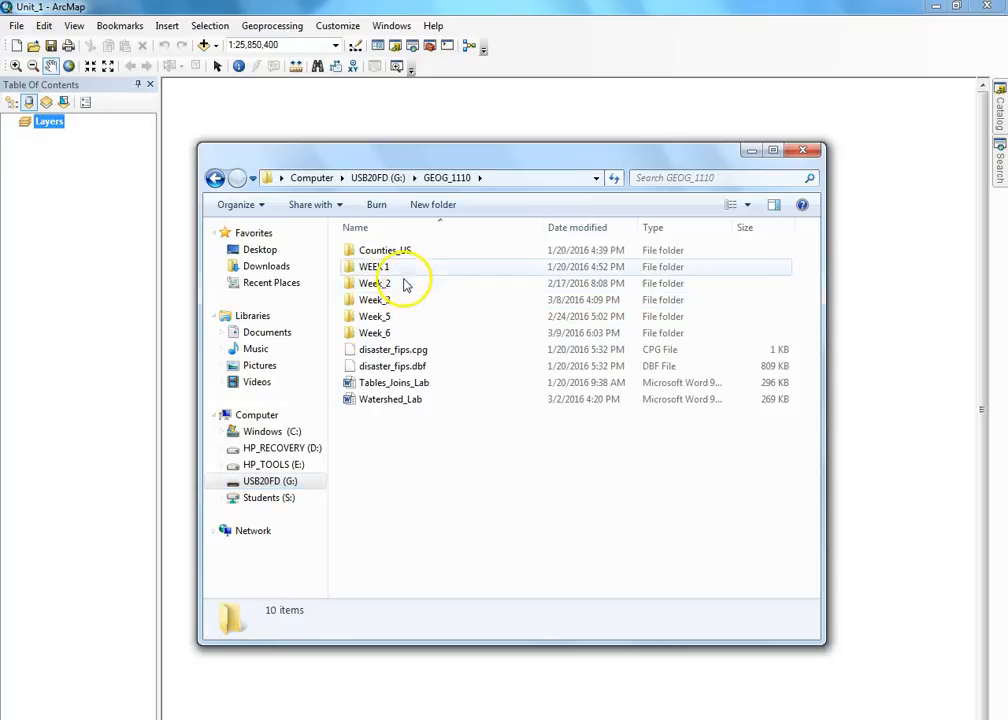
{"action": "double_click", "coordinate": [403, 265]}
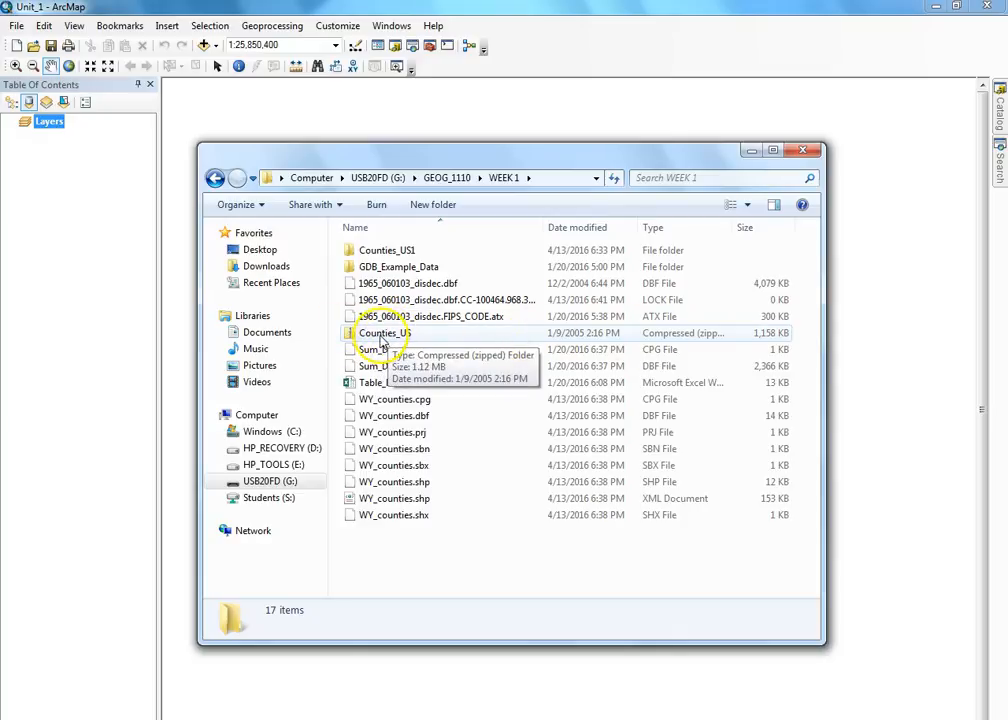
{"action": "right_click", "coordinate": [381, 340]}
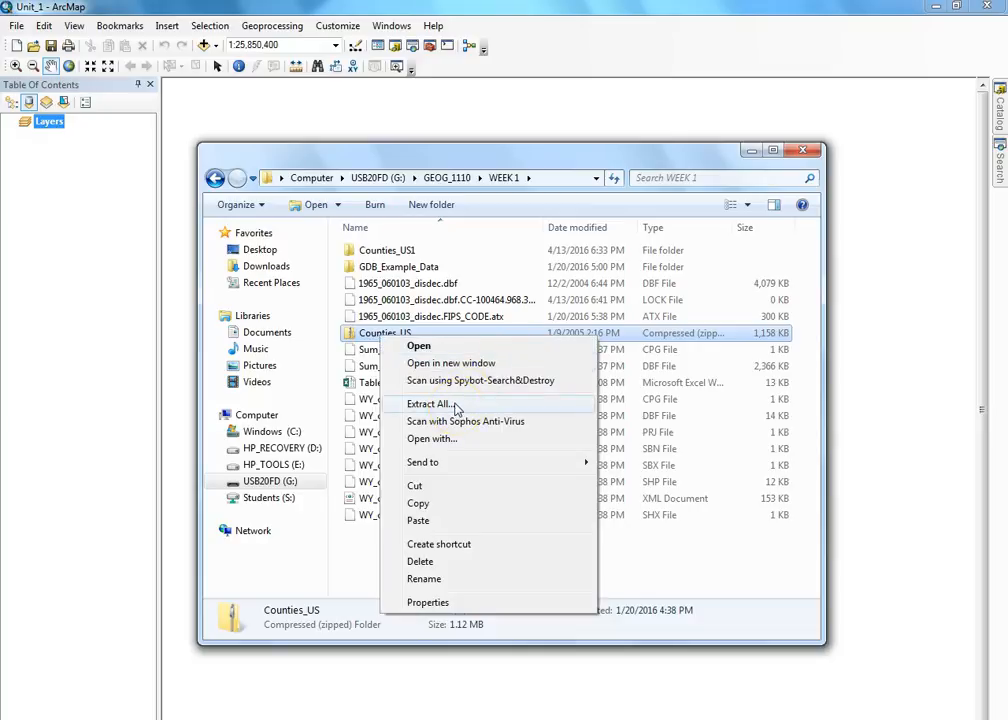
{"action": "left_click", "coordinate": [381, 252]}
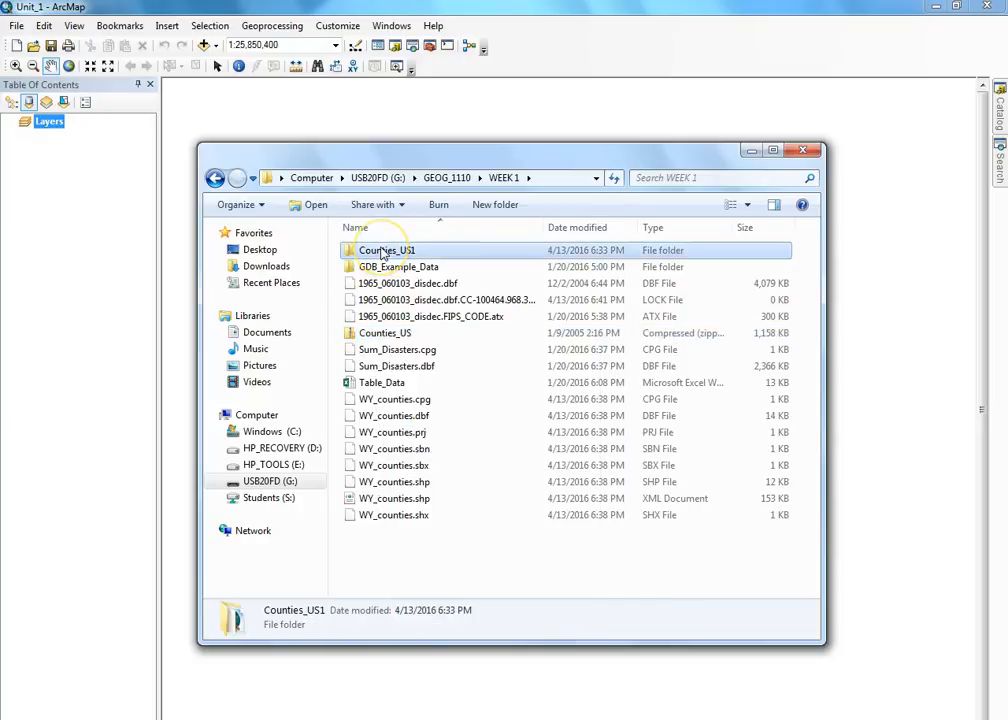
{"action": "double_click", "coordinate": [377, 252]}
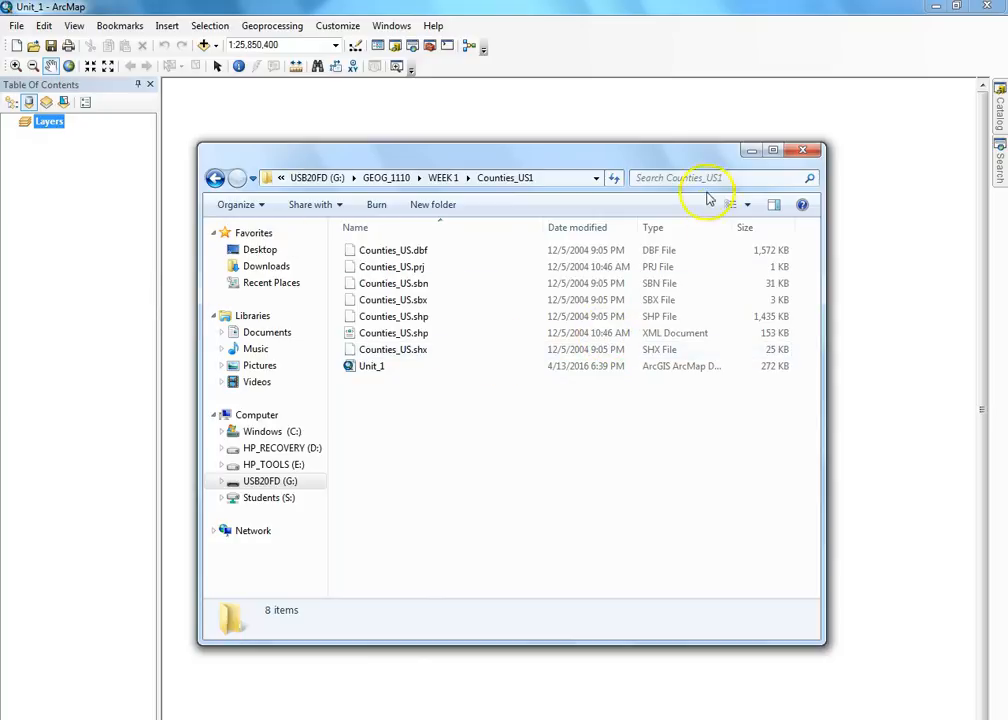
{"action": "left_click", "coordinate": [803, 151]}
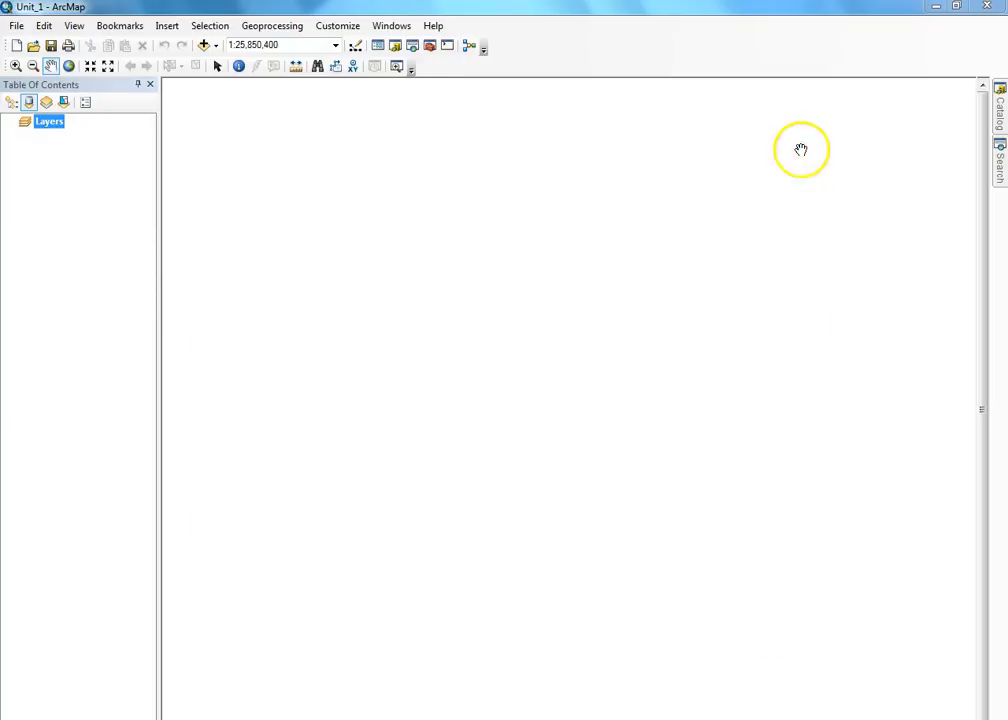
- Add Counties_US.shp from G:\GEOG_1110\WEEK 1\Counties_US1 to the map
{"action": "left_click", "coordinate": [203, 45]}
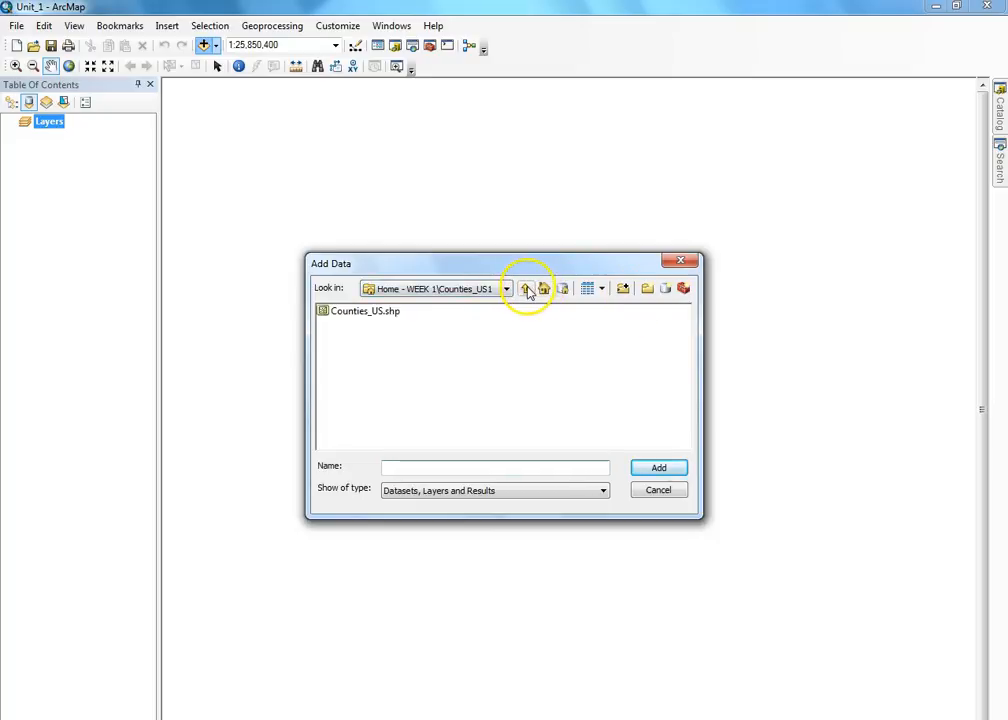
{"action": "left_click", "coordinate": [623, 289]}
{"action": "double_click", "coordinate": [430, 384]}
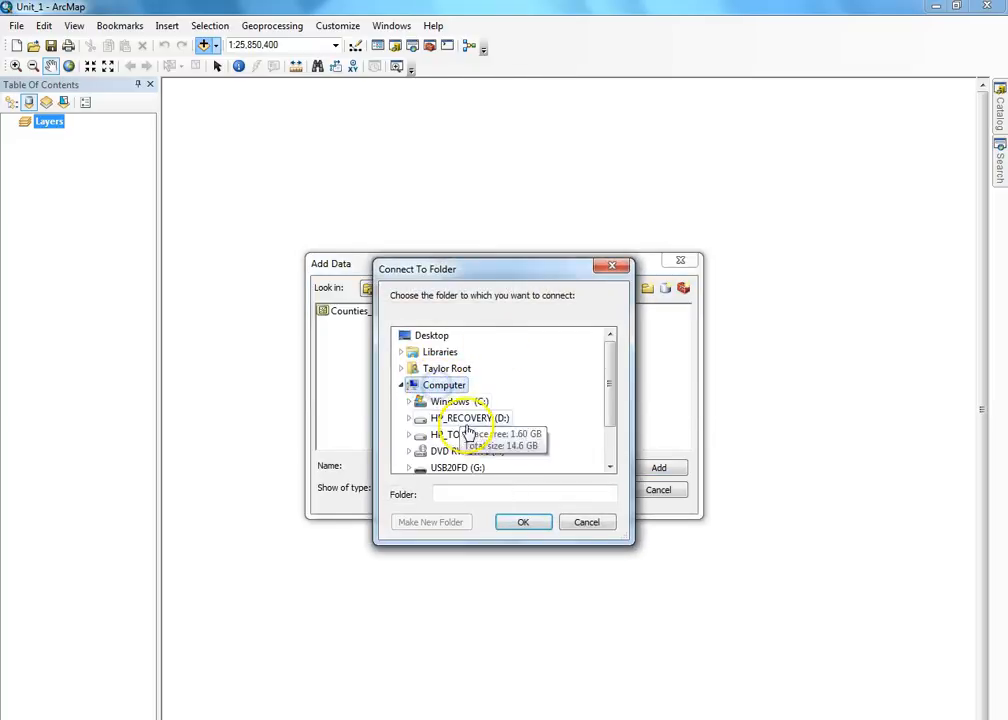
{"action": "double_click", "coordinate": [448, 462]}
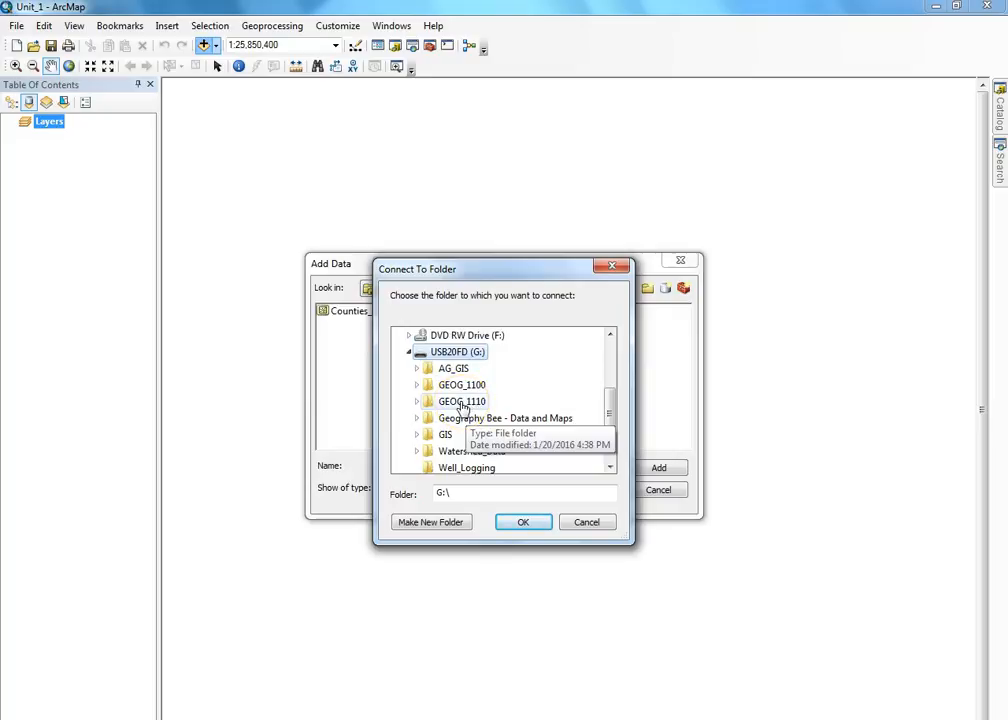
{"action": "double_click", "coordinate": [462, 402]}
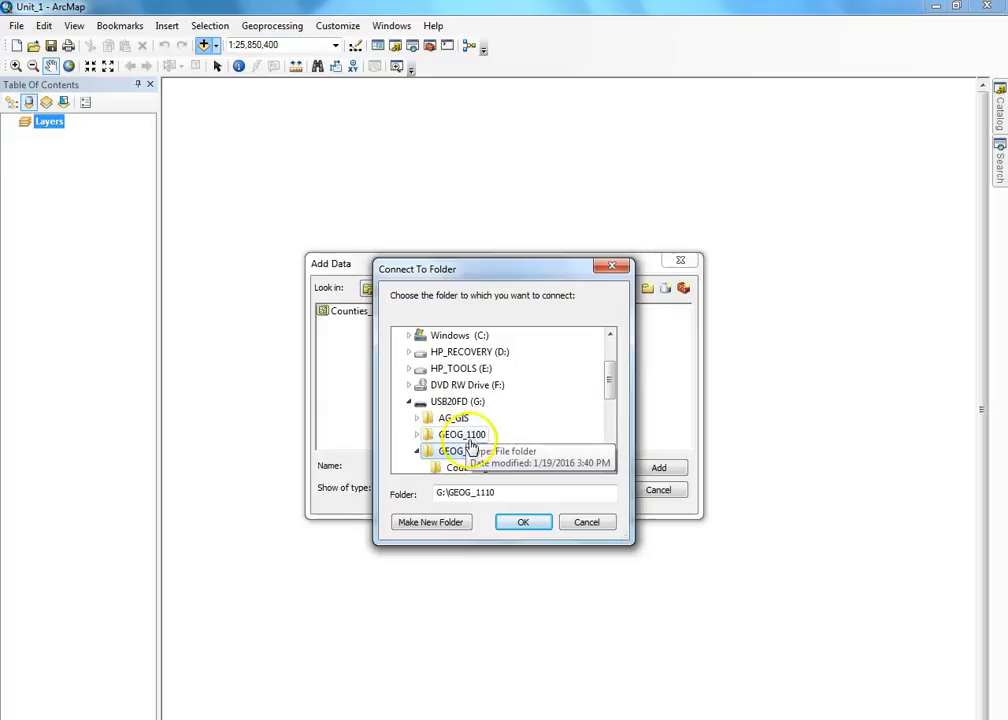
{"action": "left_click", "coordinate": [609, 265]}
{"action": "left_click", "coordinate": [477, 288]}
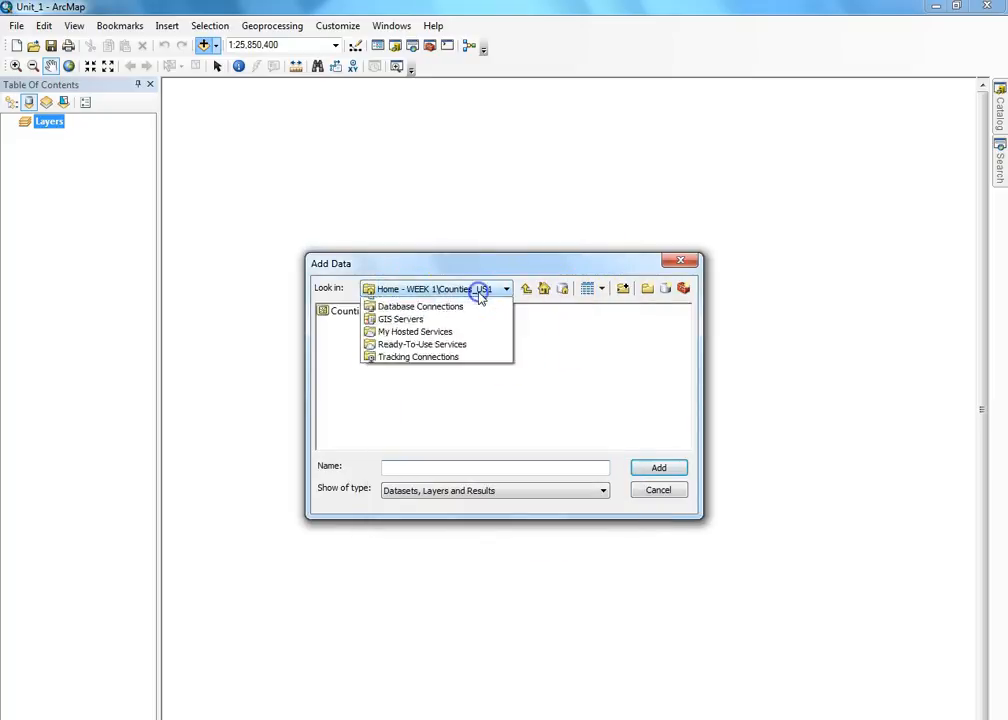
{"action": "left_click", "coordinate": [459, 343]}
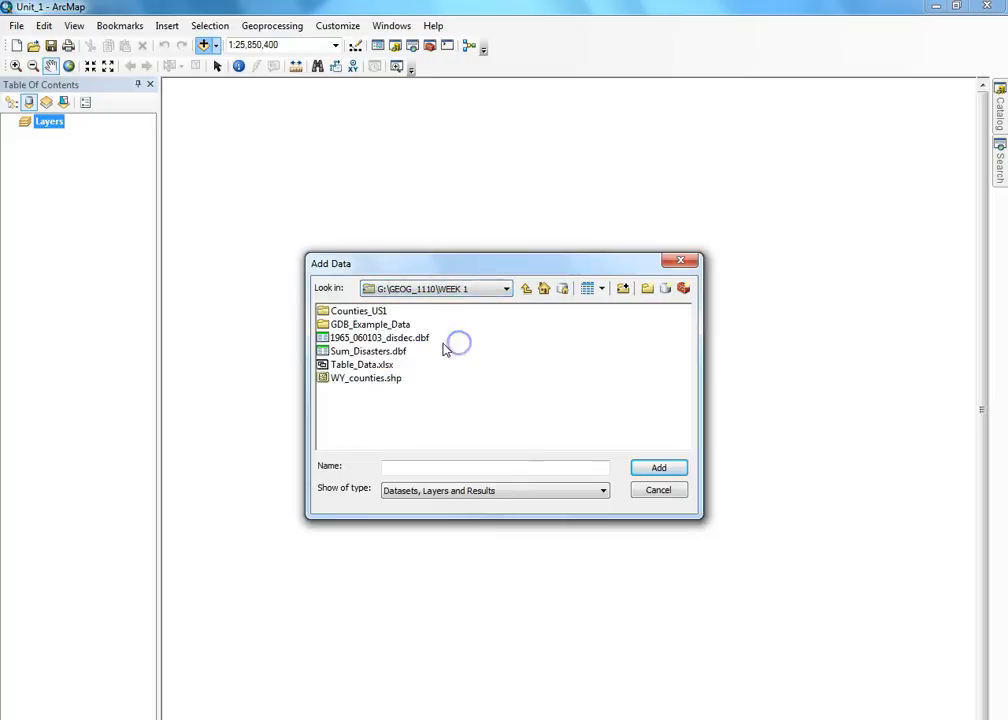
{"action": "left_click", "coordinate": [356, 311]}
{"action": "double_click", "coordinate": [354, 312]}
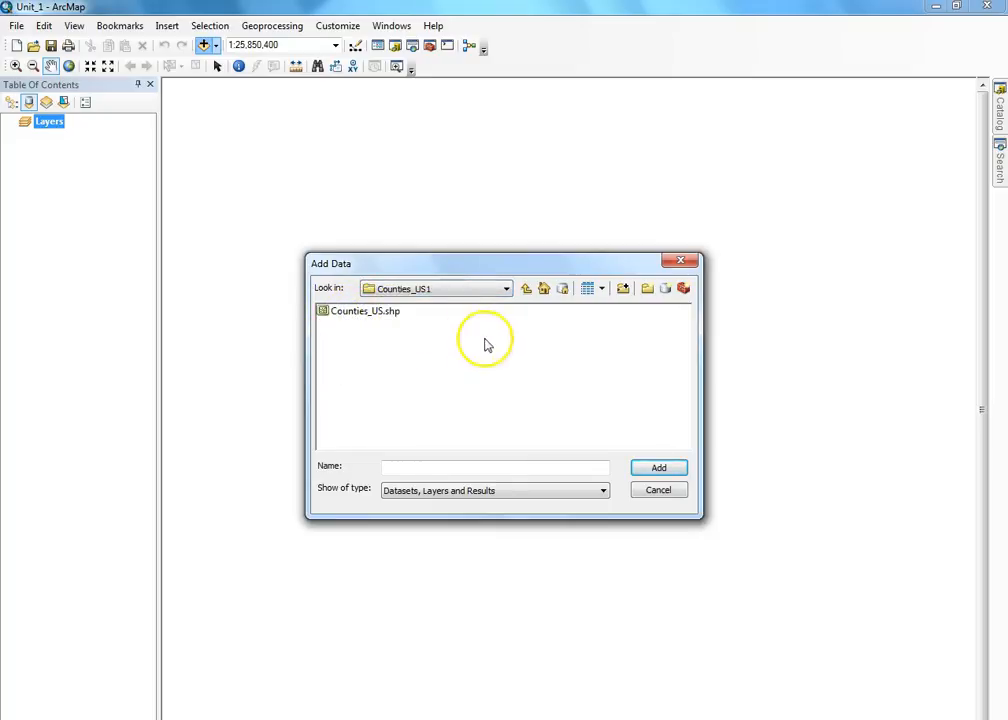
{"action": "left_click", "coordinate": [350, 313]}
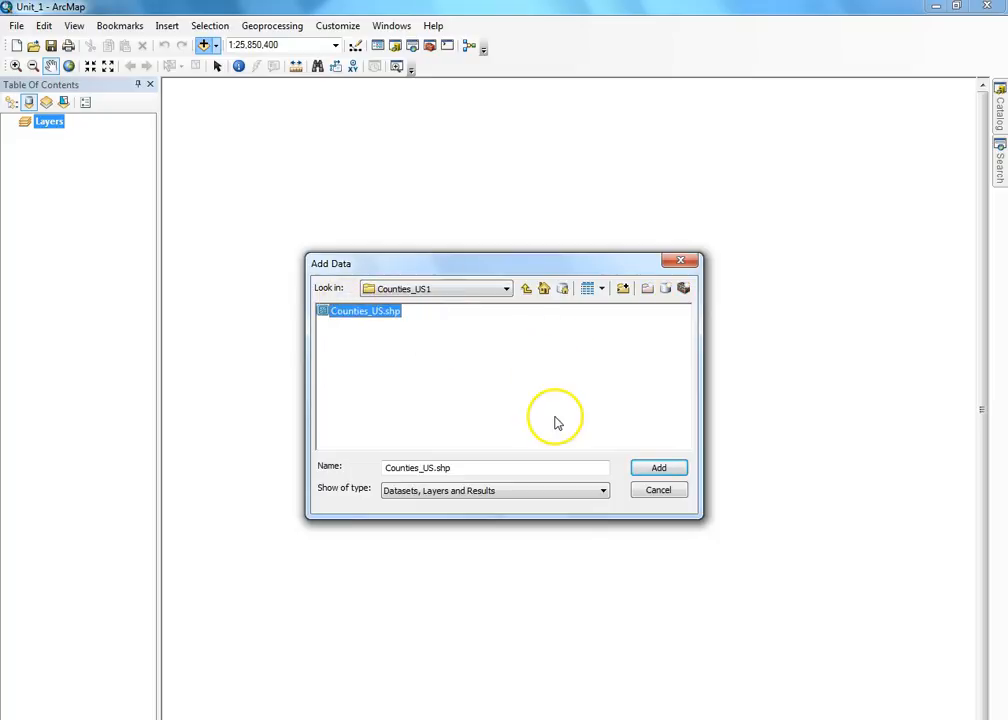
{"action": "left_click", "coordinate": [658, 468]}
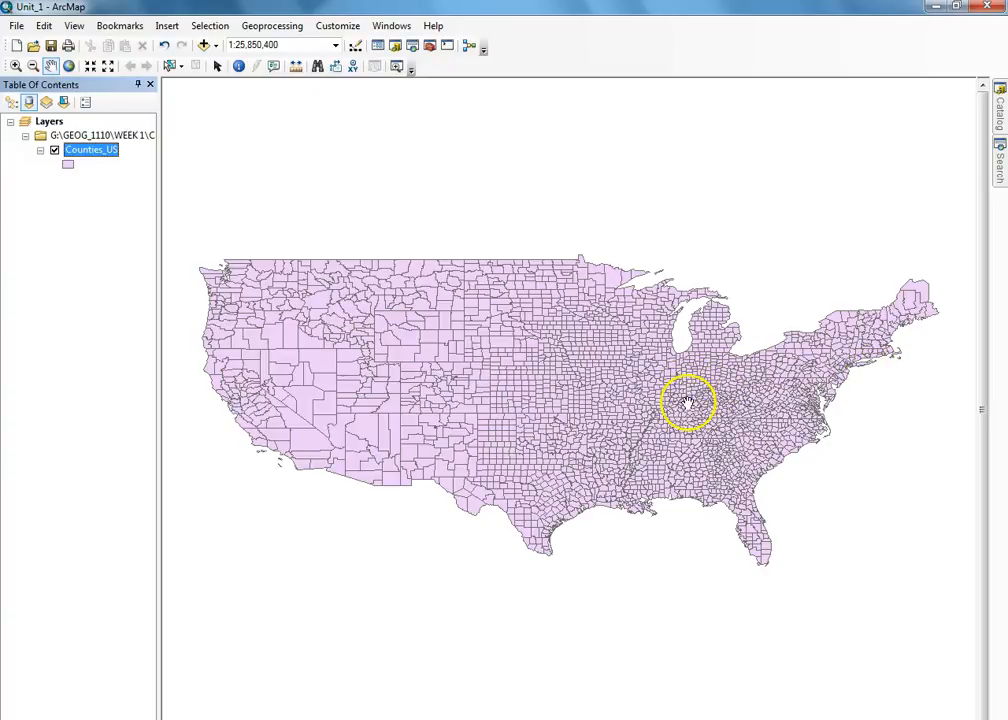
- Open the Counties_US attribute table and sort it by STATE_NAME ascending
{"action": "left_click", "coordinate": [89, 149]}
{"action": "right_click", "coordinate": [89, 151]}
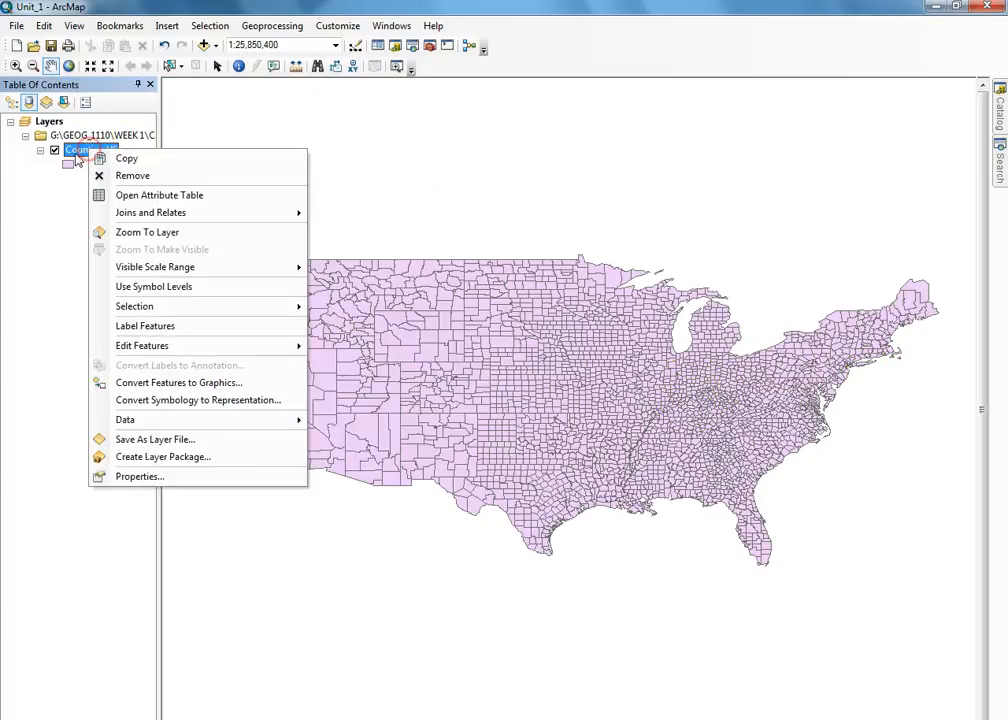
{"action": "left_click", "coordinate": [158, 195]}
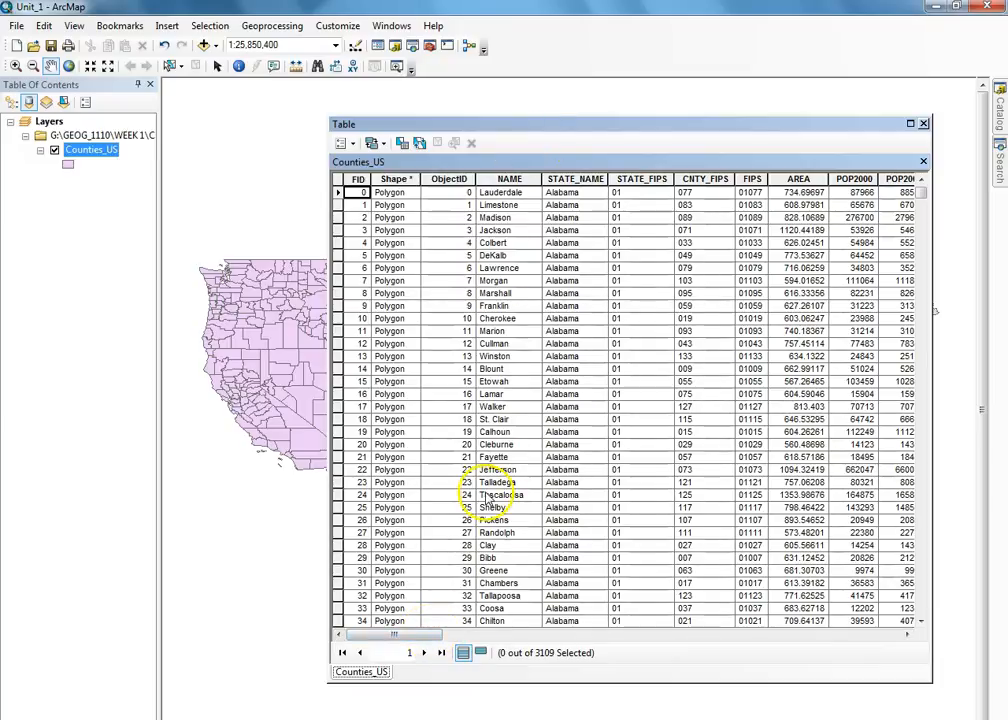
{"action": "right_click", "coordinate": [574, 178]}
{"action": "left_click", "coordinate": [605, 196]}
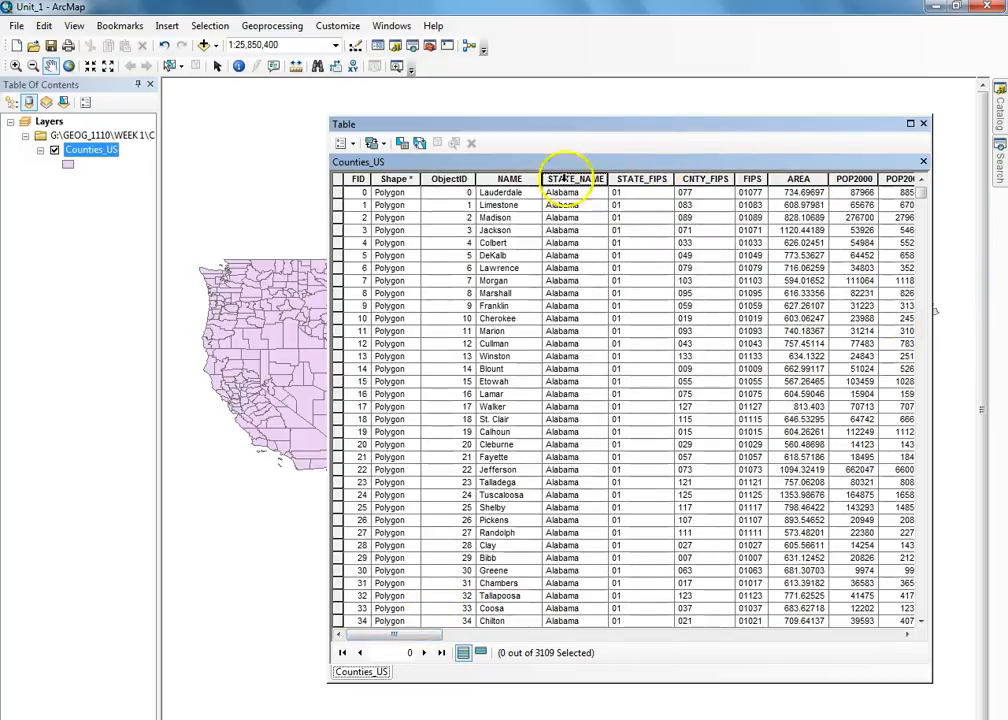
- Select all 23 Wyoming county rows and close the attribute table
{"action": "left_click_drag", "start_coordinate": [428, 636], "coordinate": [385, 683]}
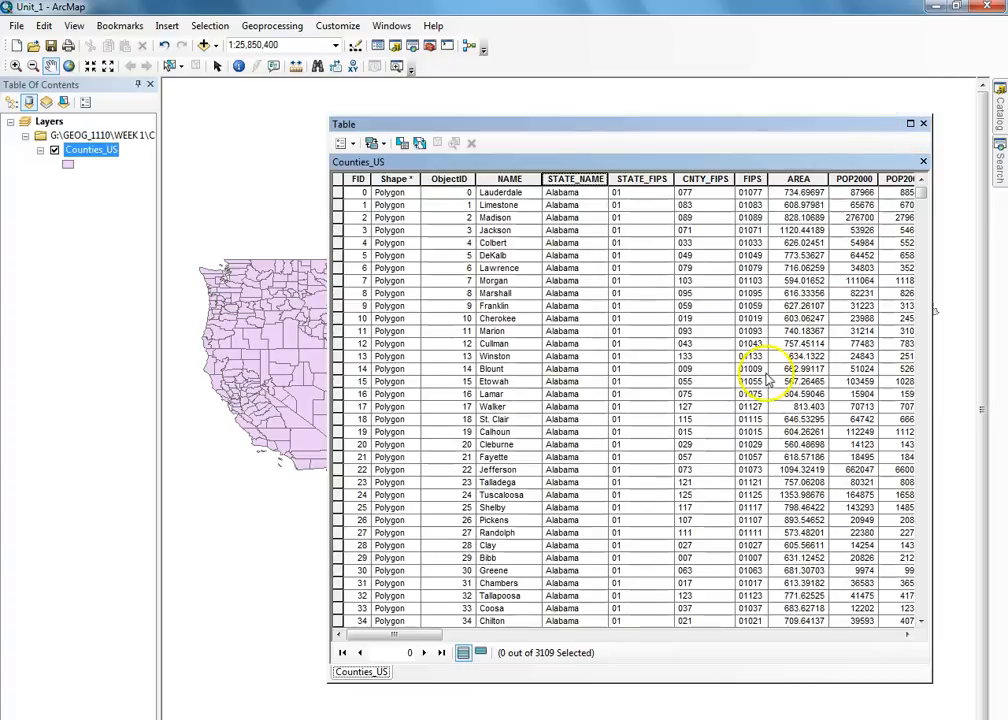
{"action": "left_click_drag", "start_coordinate": [924, 194], "coordinate": [924, 621]}
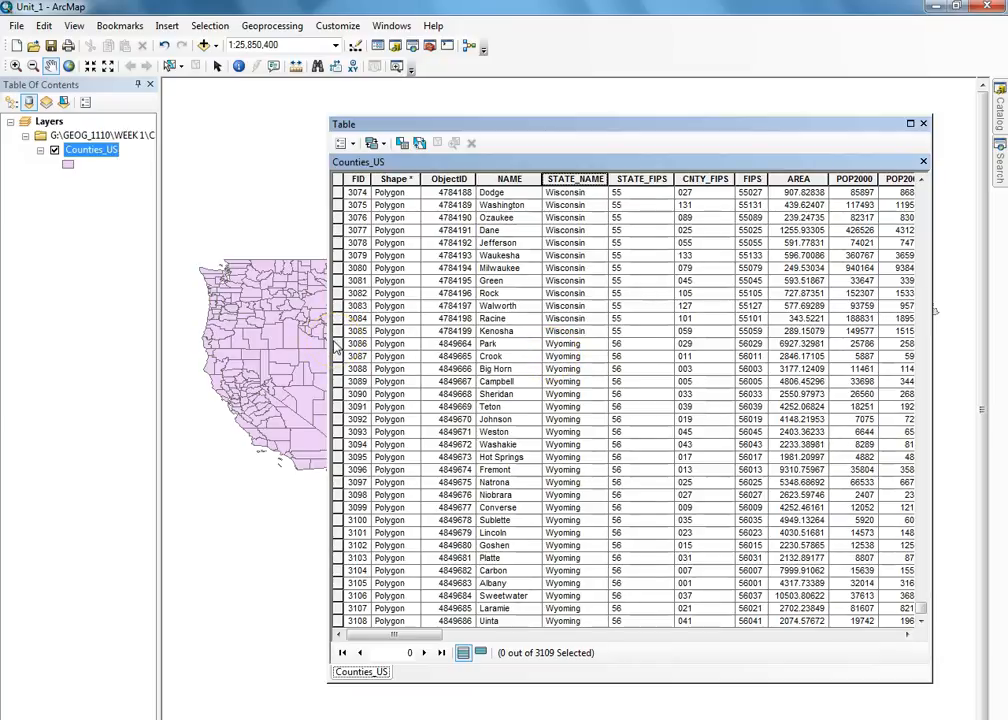
{"action": "left_click_drag", "start_coordinate": [336, 343], "coordinate": [335, 626]}
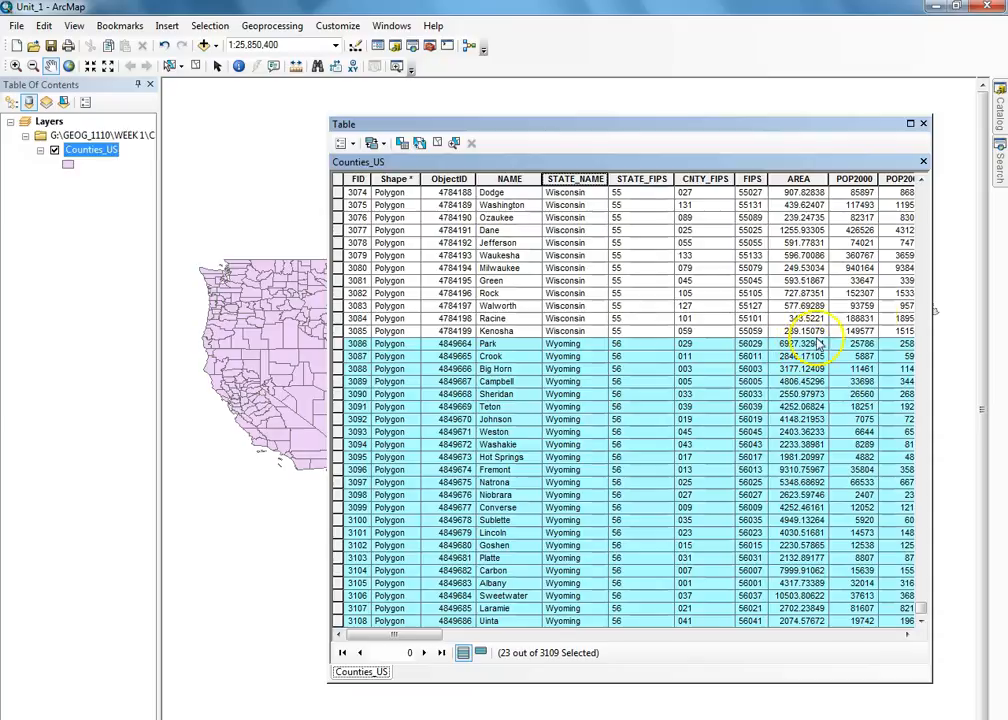
{"action": "left_click", "coordinate": [923, 125]}
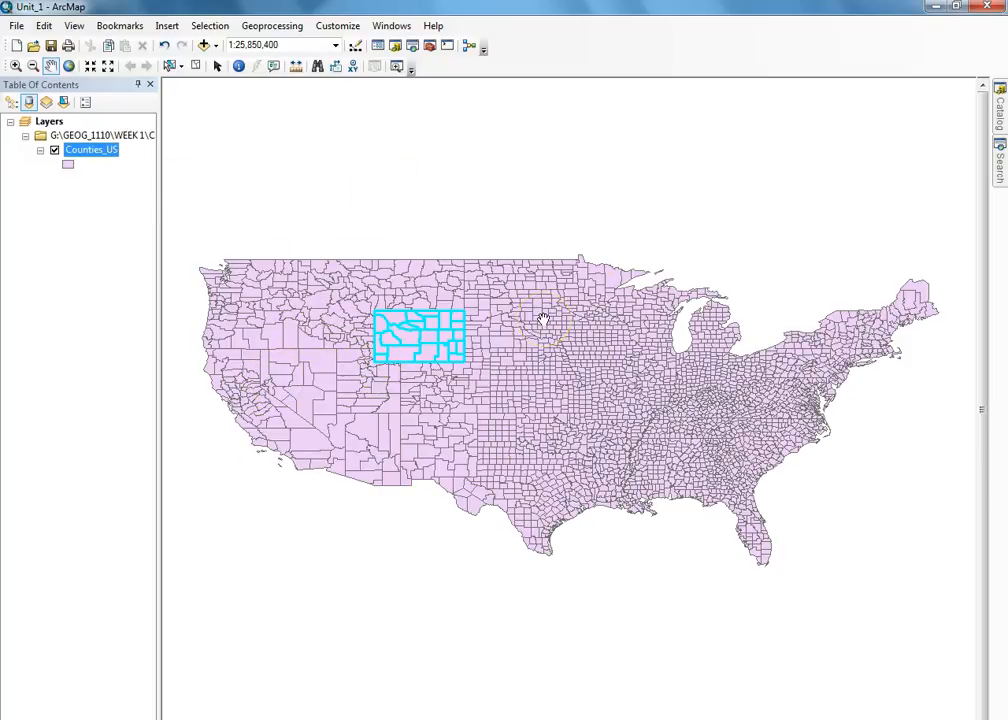
- Export the selected Counties_US features as a shapefile saved in the Counties_US1 folder
{"action": "right_click", "coordinate": [96, 153]}
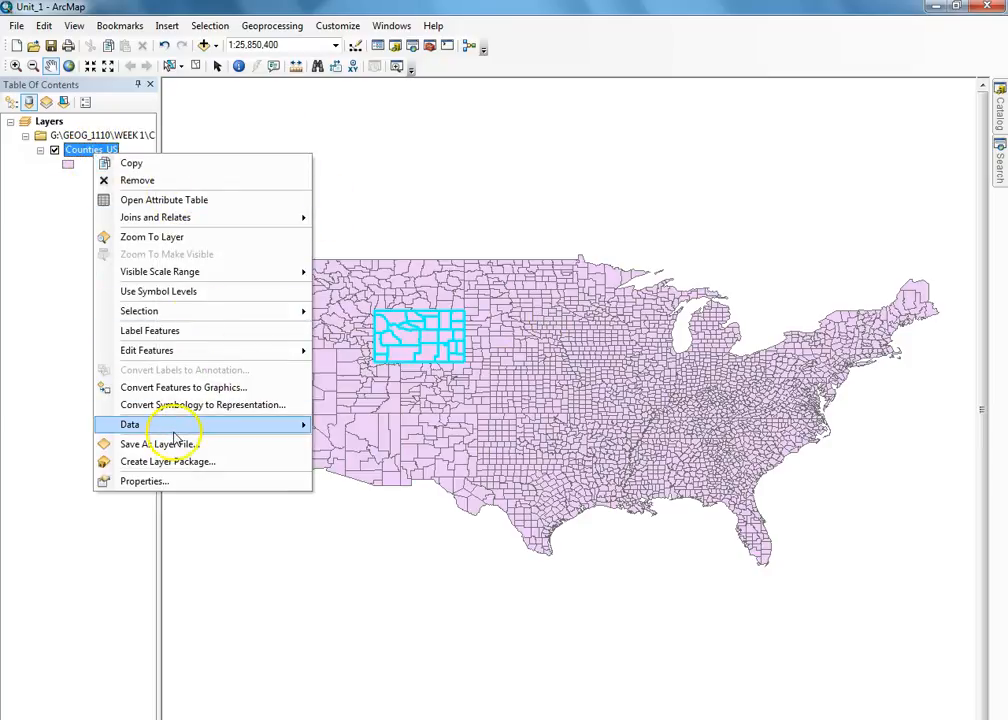
{"action": "mouse_move", "coordinate": [172, 430]}
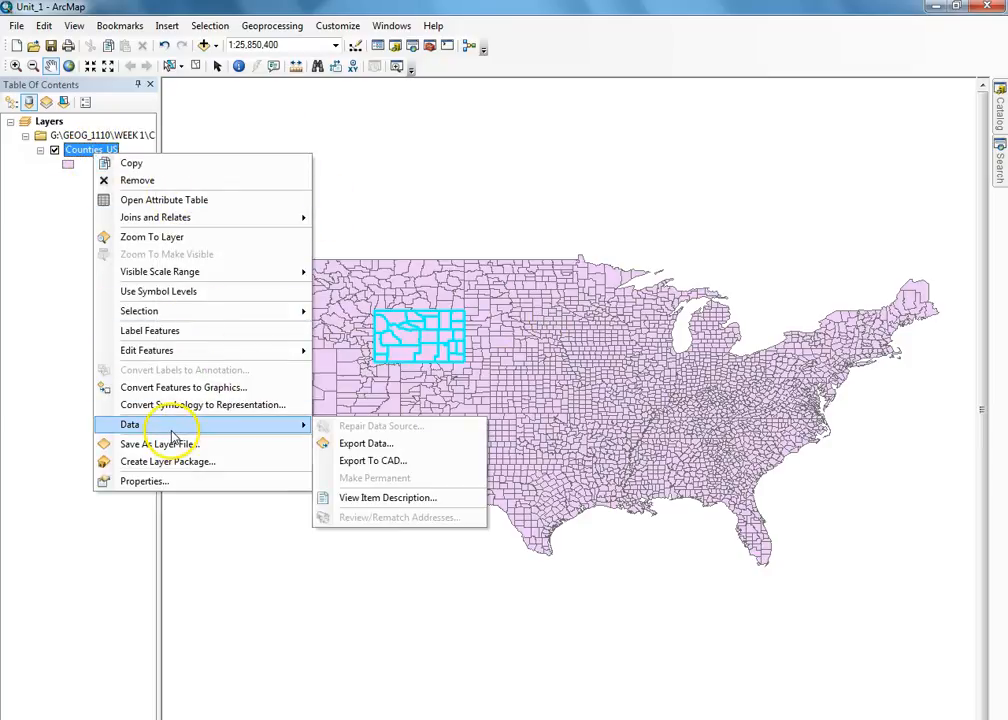
{"action": "left_click", "coordinate": [370, 445]}
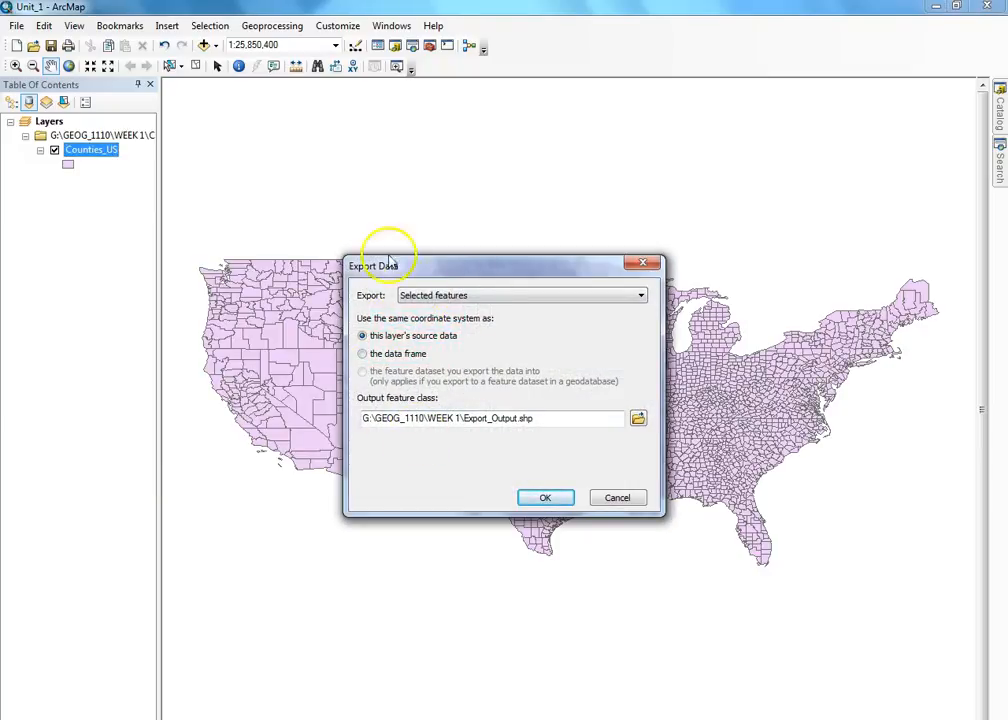
{"action": "left_click", "coordinate": [638, 420]}
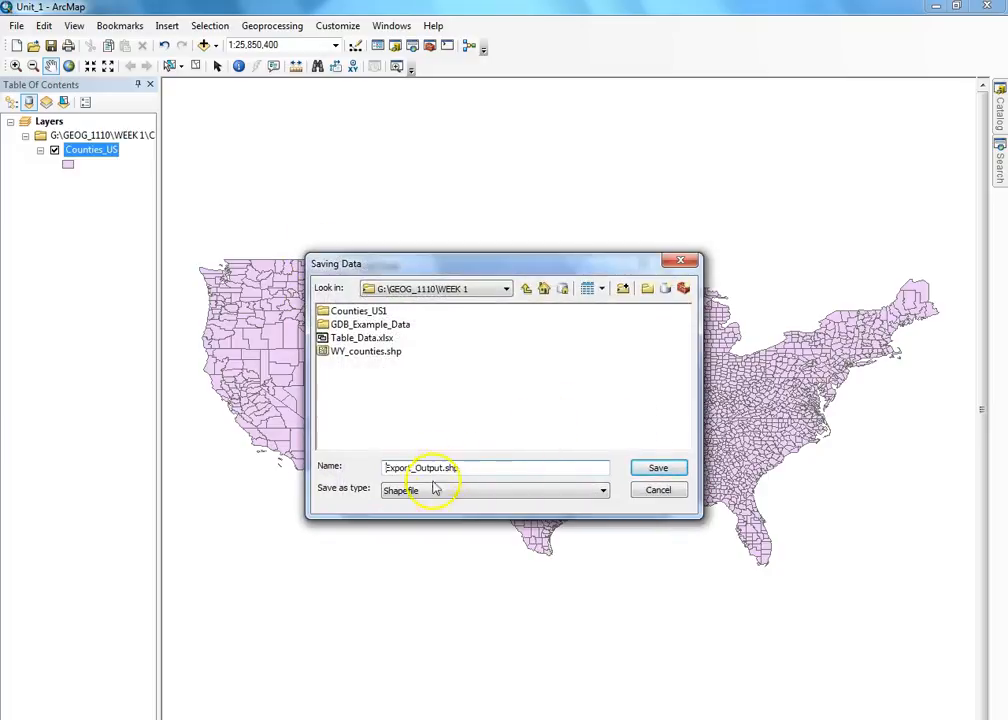
{"action": "left_click", "coordinate": [427, 492]}
{"action": "left_click", "coordinate": [425, 516]}
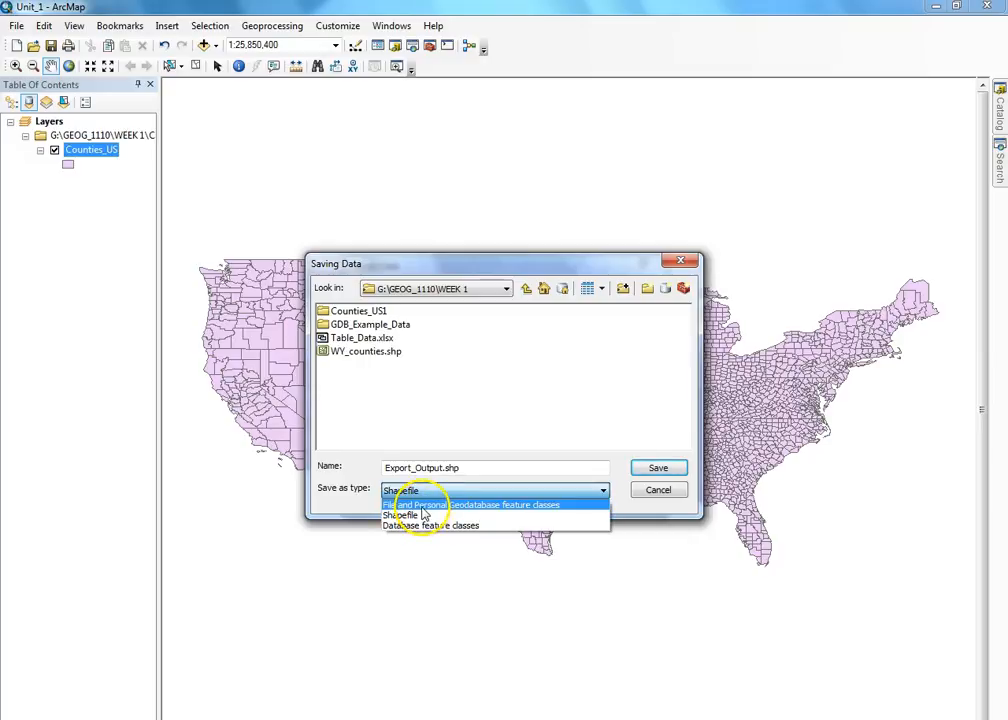
{"action": "left_click", "coordinate": [421, 506]}
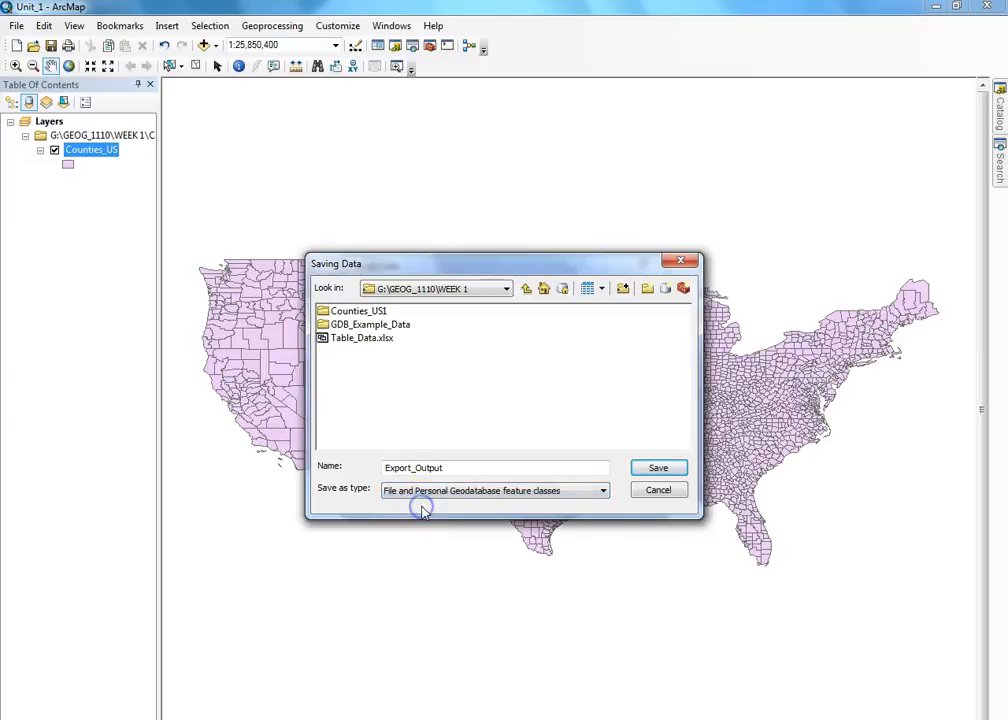
{"action": "double_click", "coordinate": [345, 312]}
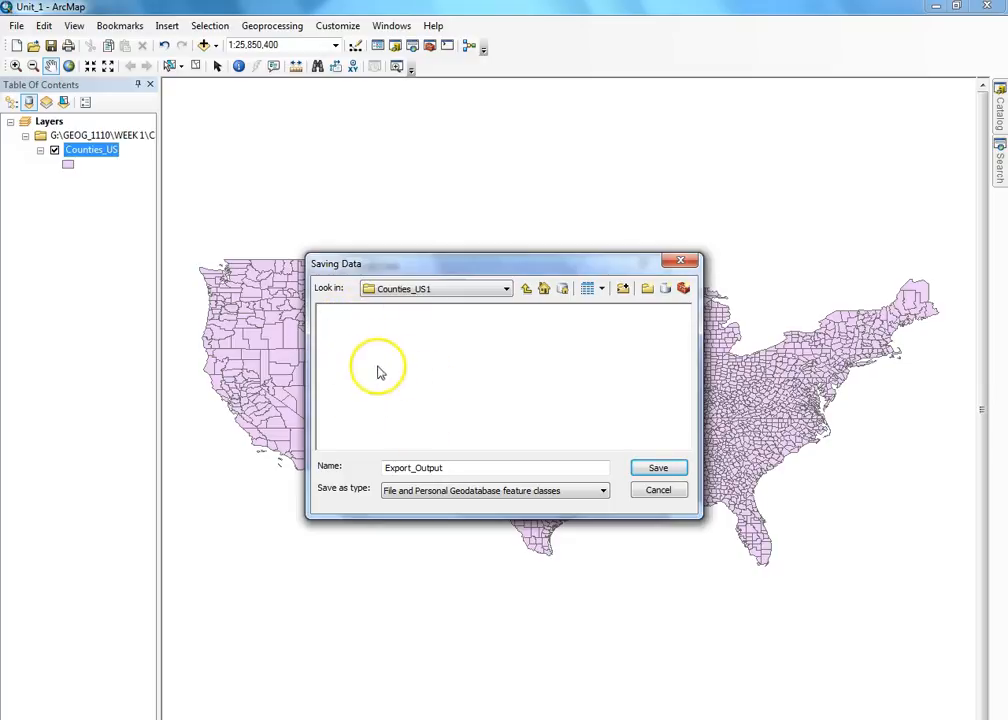
{"action": "left_click", "coordinate": [421, 492]}
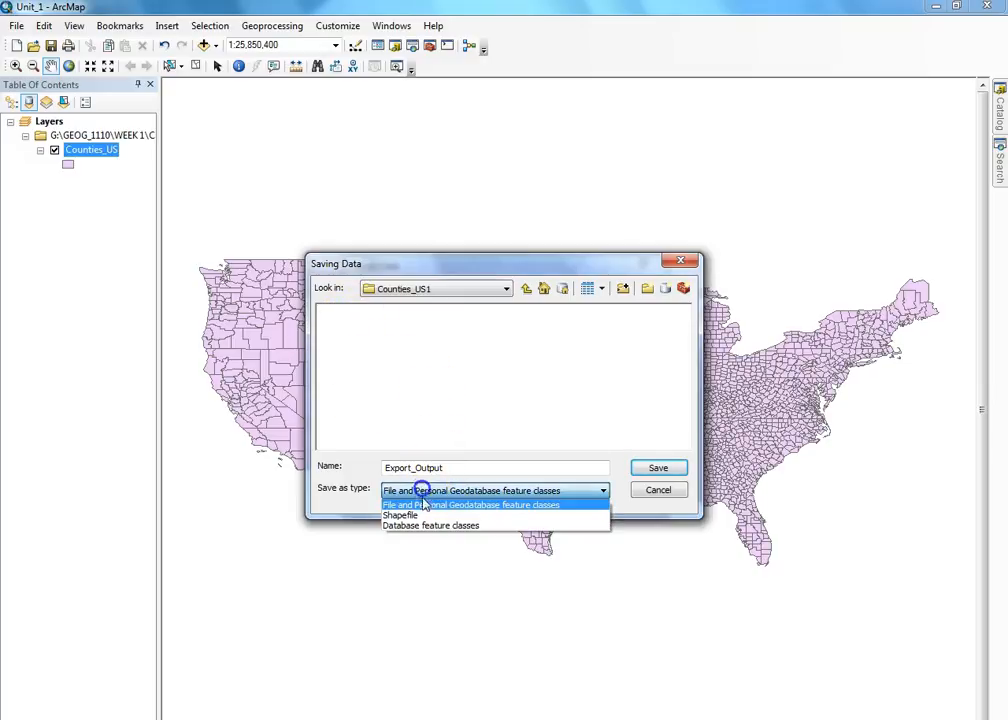
{"action": "left_click", "coordinate": [418, 515]}
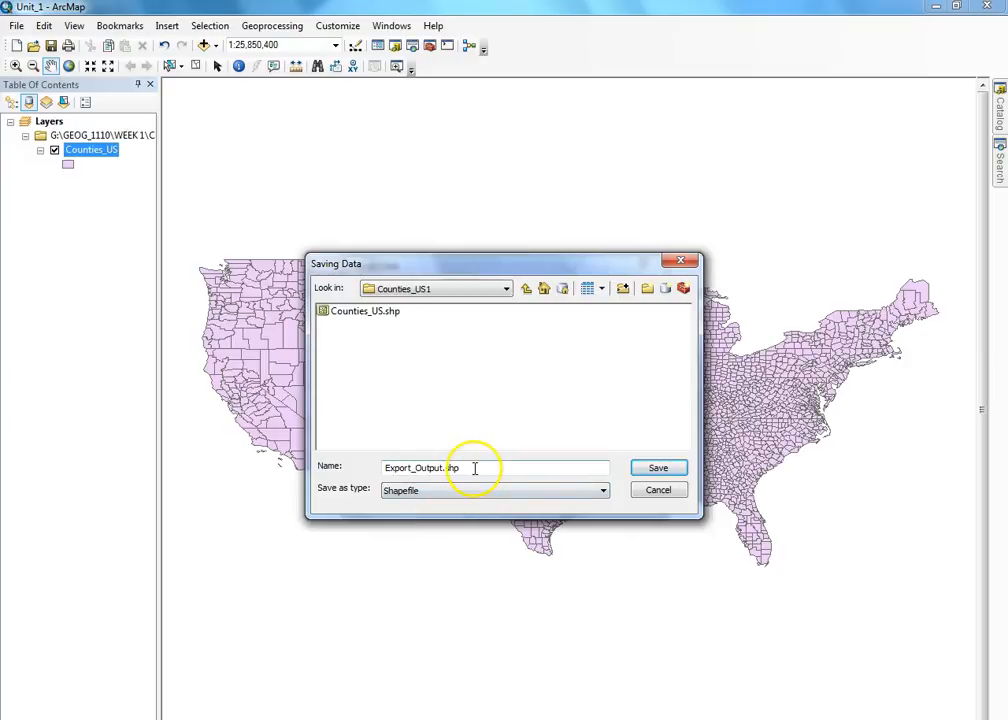
- Name the exported shapefile WY_Counties and save it
{"action": "left_click_drag", "start_coordinate": [475, 468], "coordinate": [395, 467]}
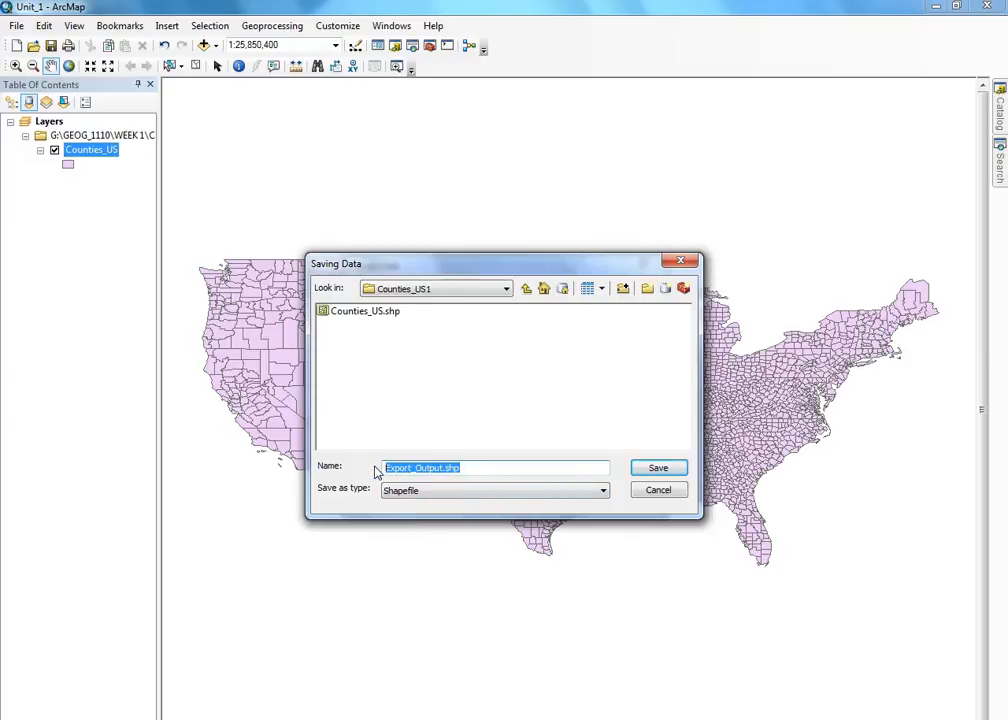
{"action": "type", "text": "CO"}
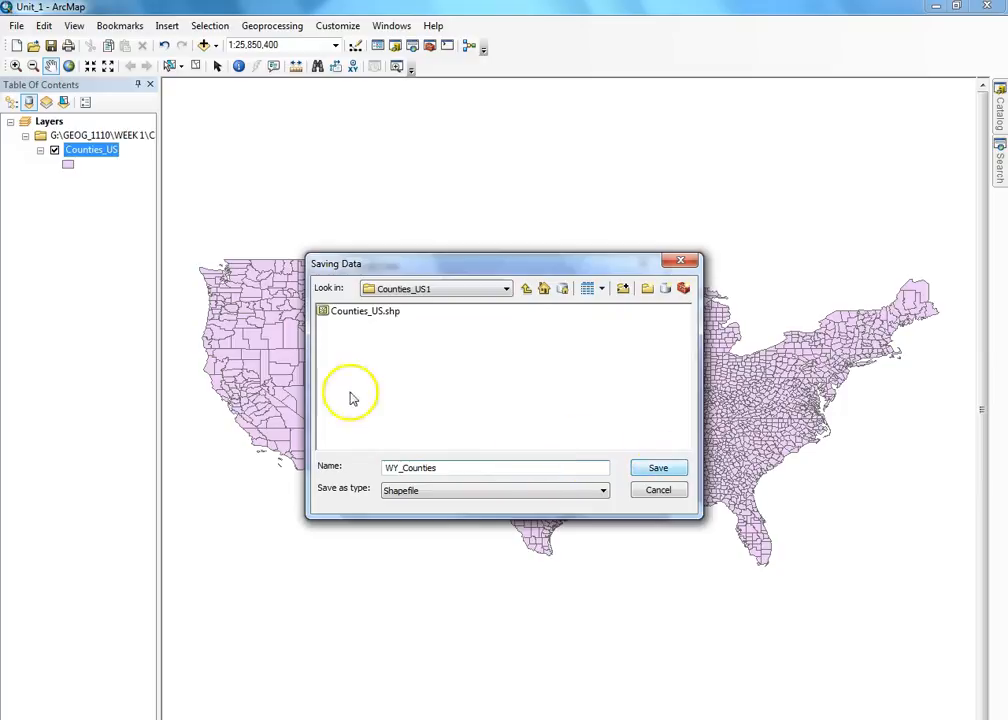
{"action": "left_click", "coordinate": [657, 470]}
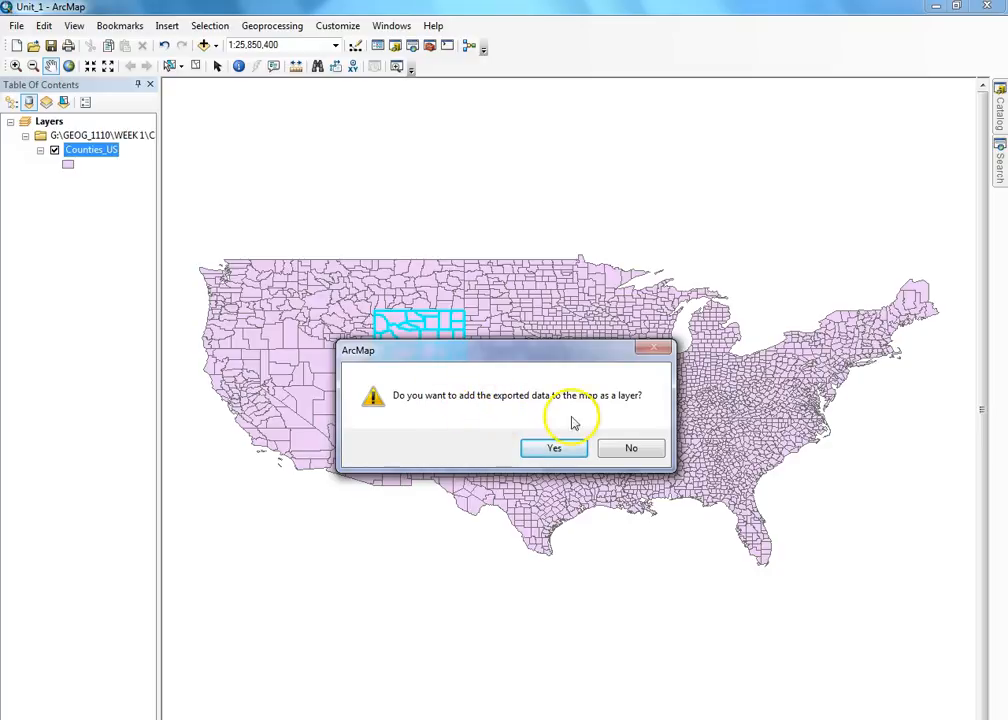
- Add WY_Counties to the map and compare it against the Counties_US layer
{"action": "left_click", "coordinate": [543, 448]}
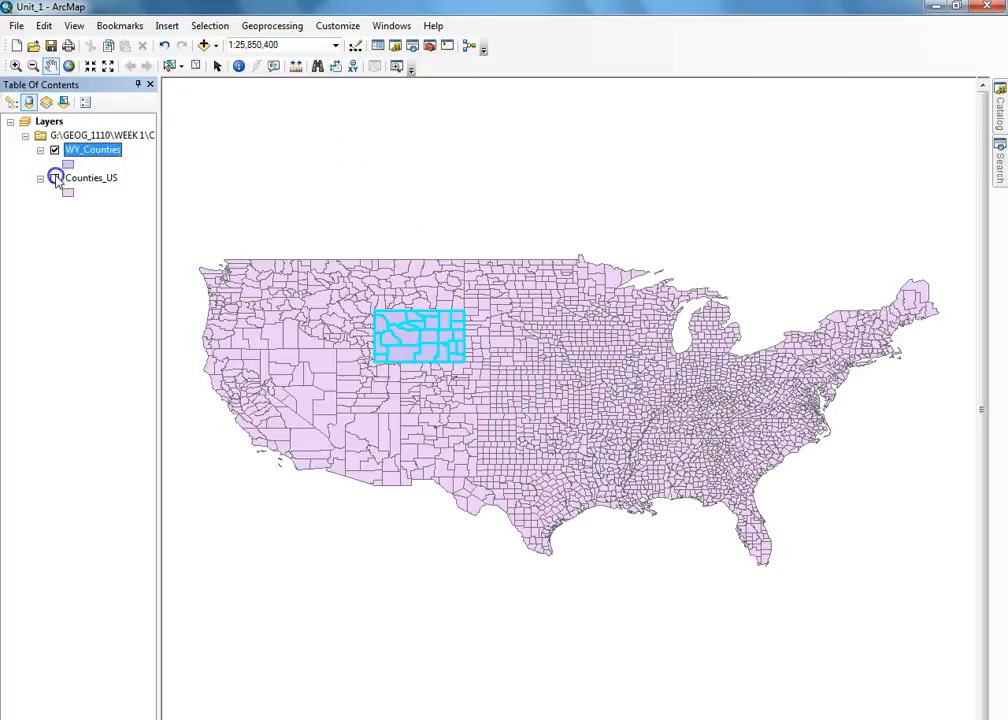
{"action": "left_click", "coordinate": [55, 178]}
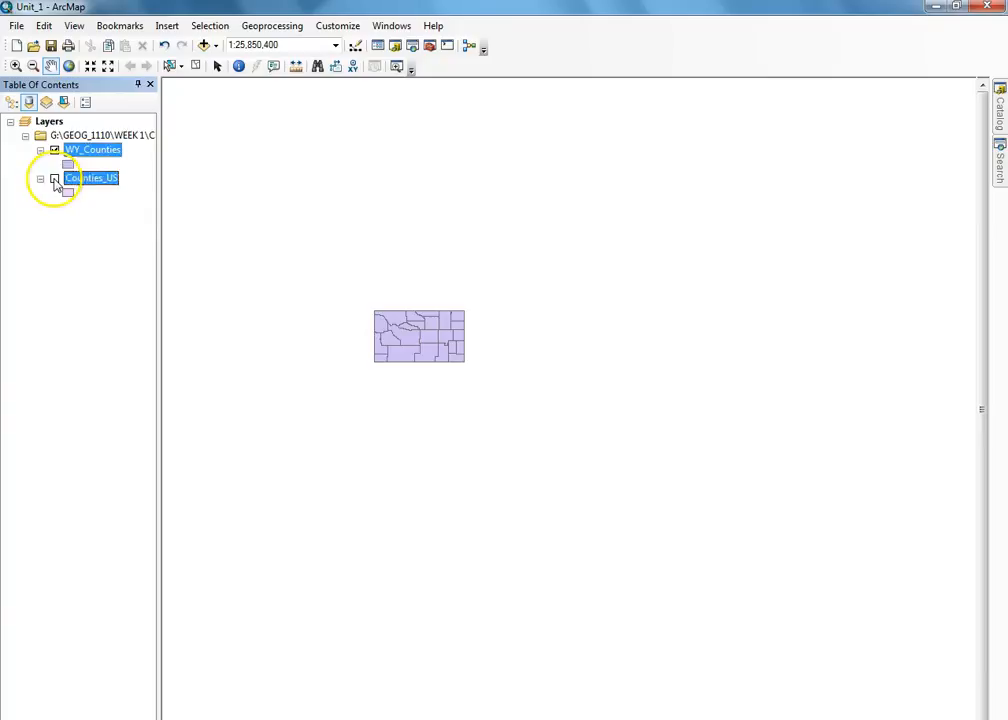
{"action": "left_click", "coordinate": [55, 178]}
- Remove the Counties_US layer and start saving the map document under a new name
{"action": "right_click", "coordinate": [84, 179]}
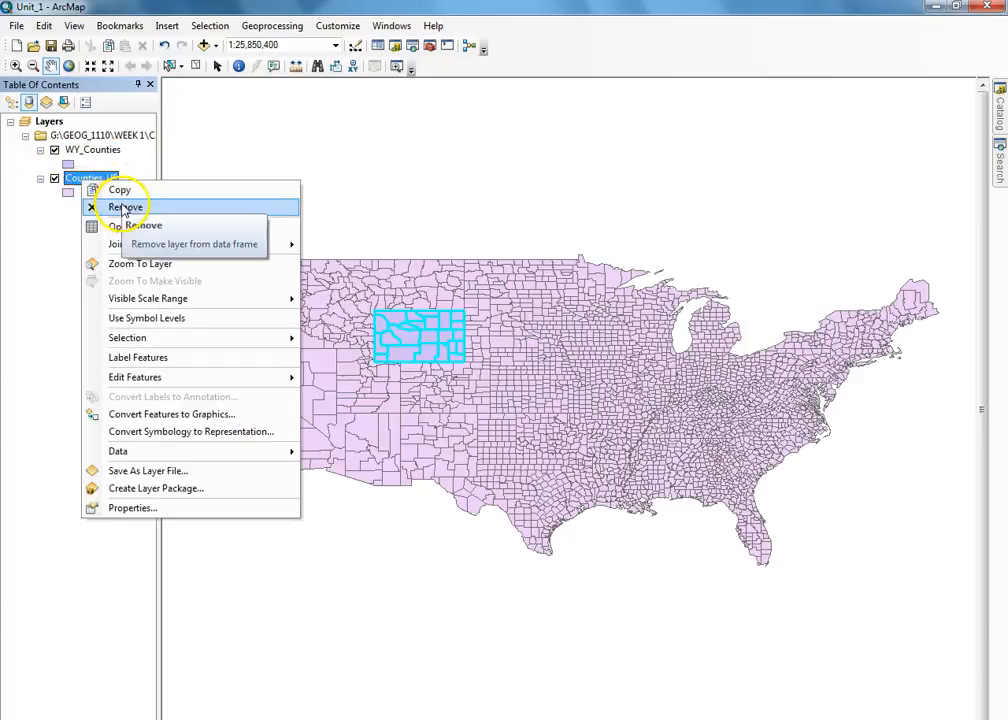
{"action": "left_click", "coordinate": [123, 207]}
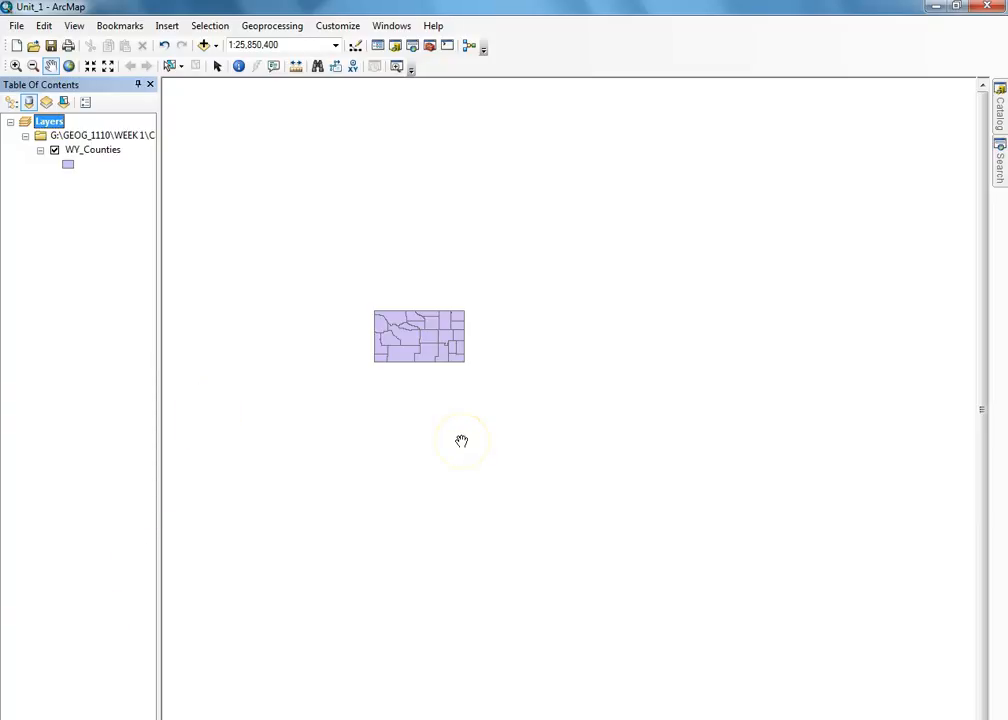
{"action": "left_click", "coordinate": [17, 26]}
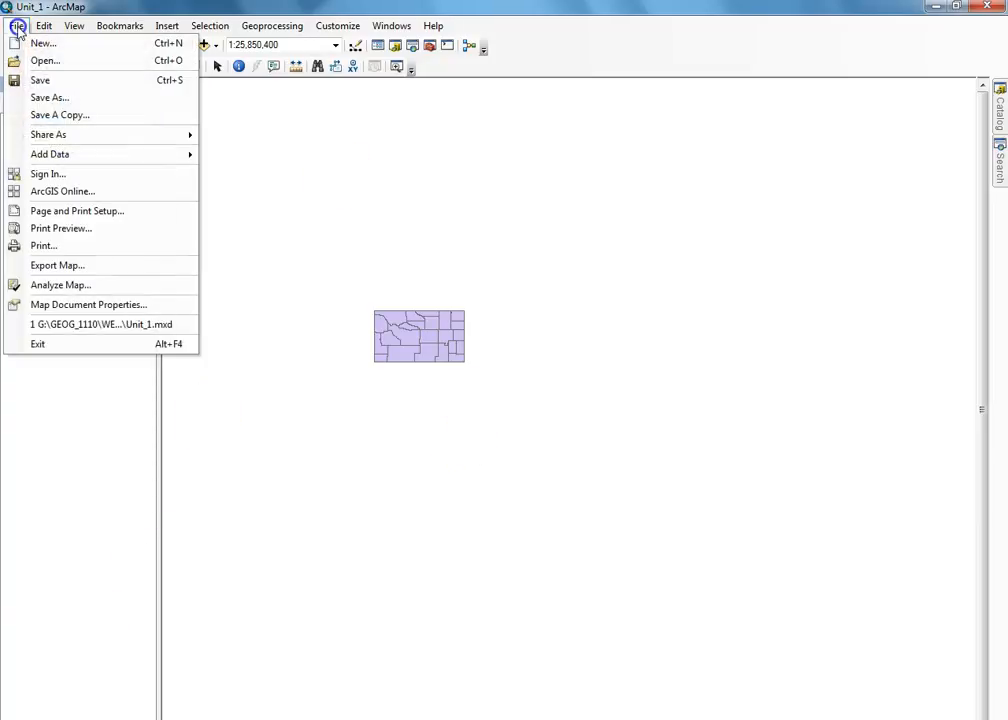
{"action": "left_click", "coordinate": [60, 98]}
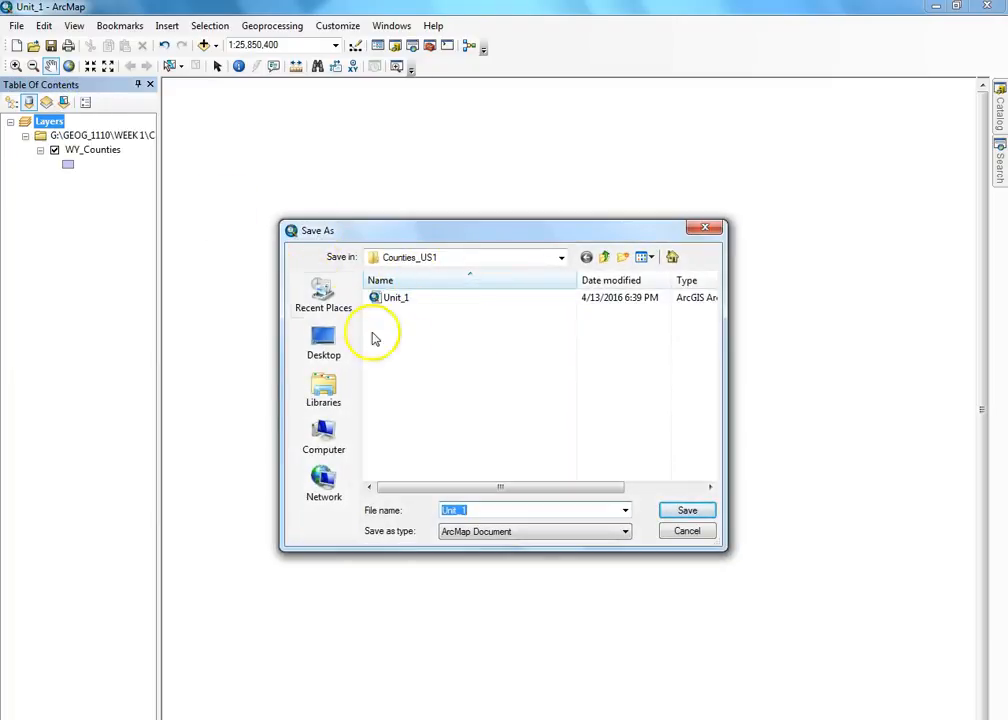
- Browse the save locations, keep Counties_US1, then cancel saving the Unit_1 map document
{"action": "left_click", "coordinate": [562, 258]}
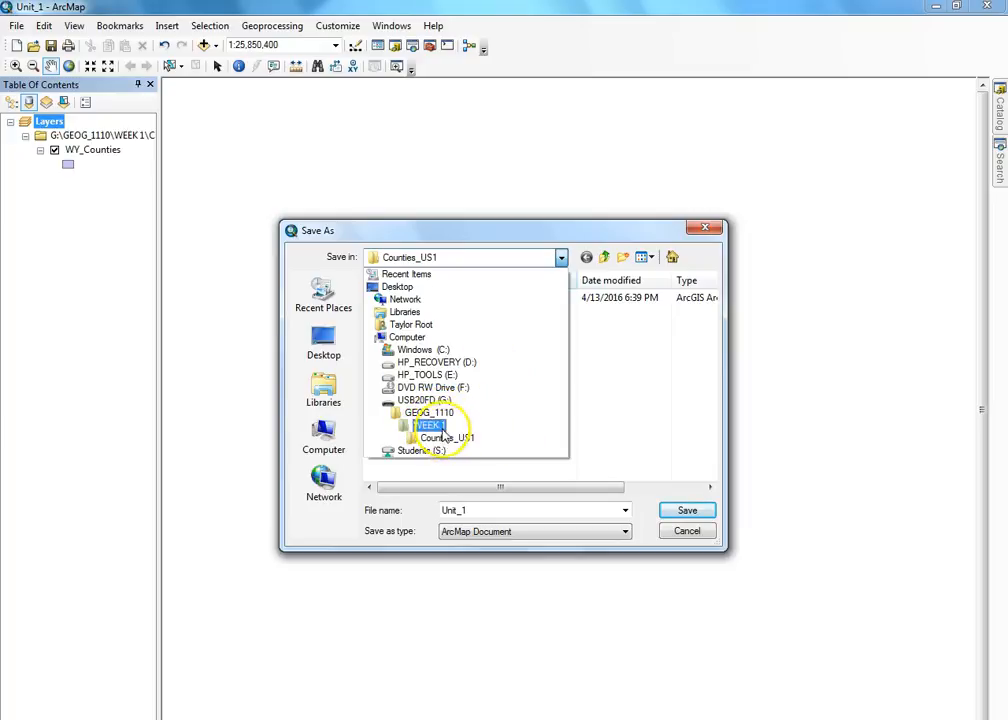
{"action": "left_click", "coordinate": [646, 495]}
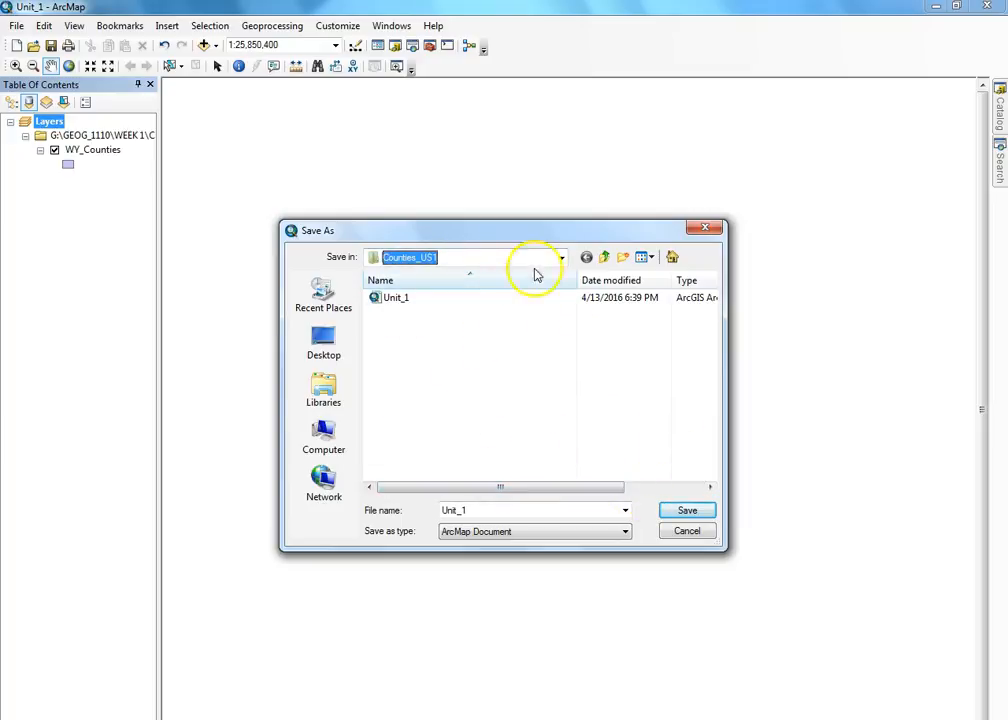
{"action": "left_click", "coordinate": [683, 532]}
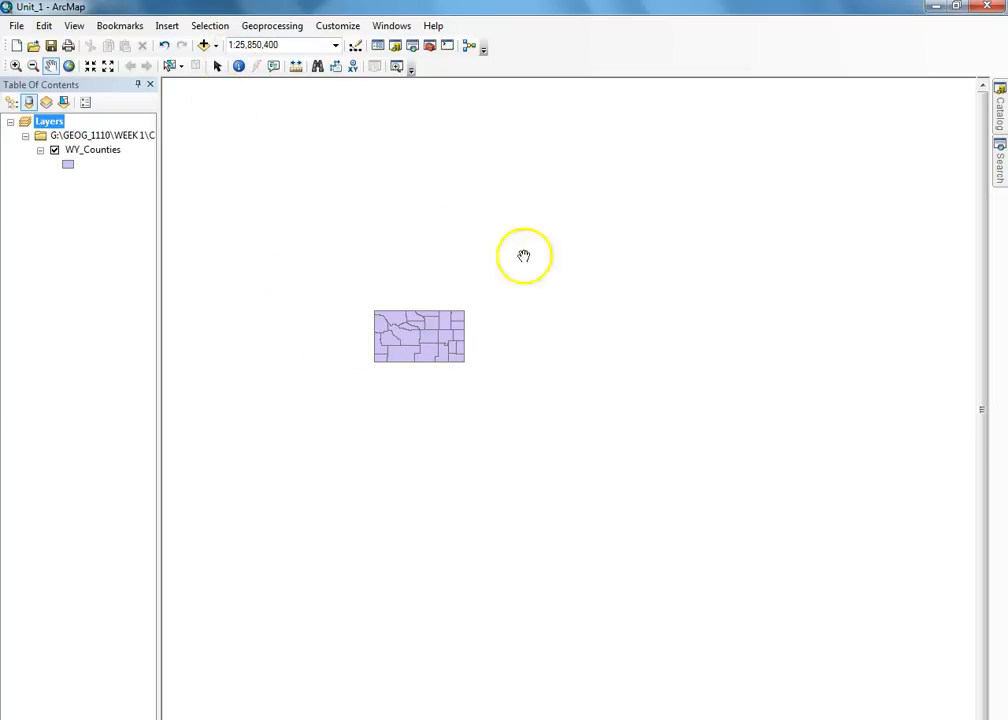
- Add the 1965_060103_disdec.dbf table from G:\GEOG_1110\WEEK 1 to the map
{"action": "left_click", "coordinate": [203, 47]}
{"action": "left_click", "coordinate": [526, 288]}
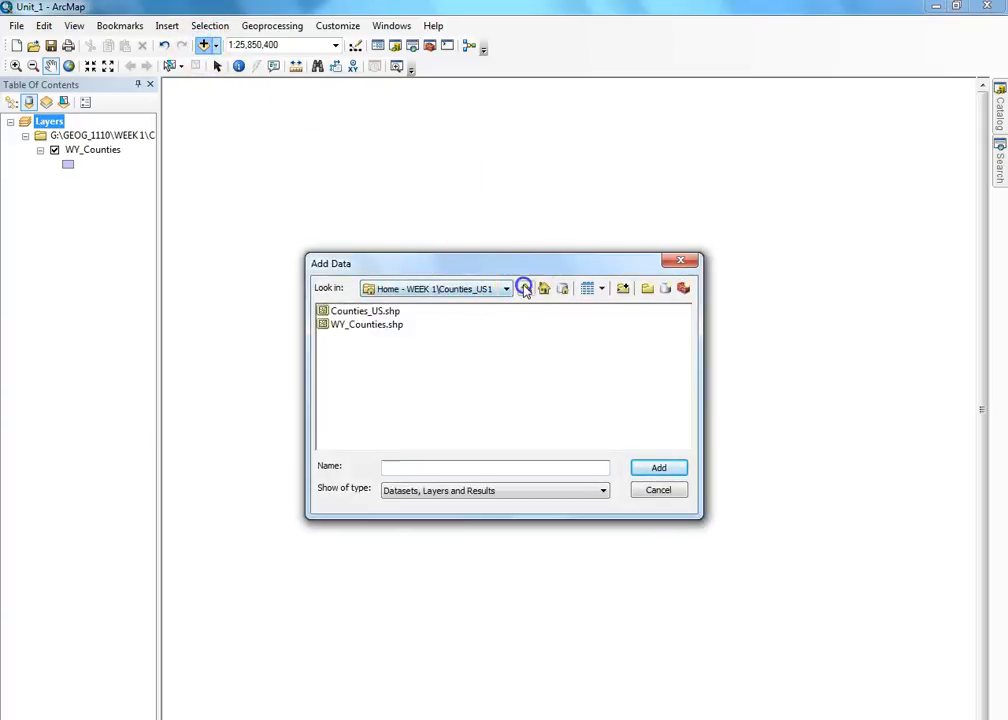
{"action": "double_click", "coordinate": [434, 311]}
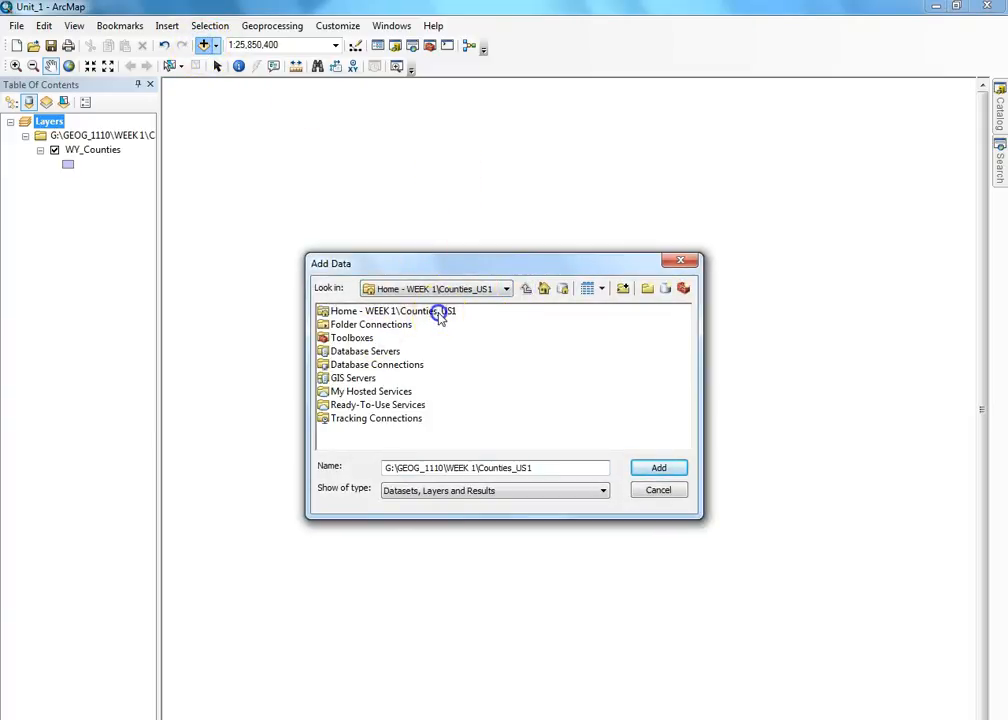
{"action": "left_click", "coordinate": [461, 291]}
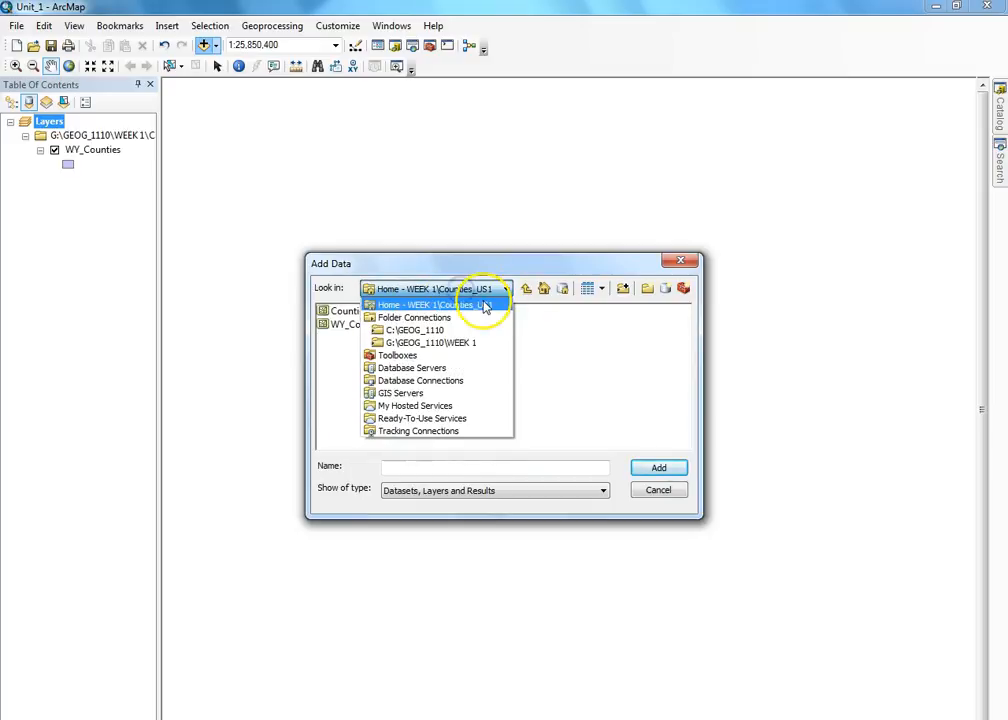
{"action": "left_click", "coordinate": [441, 343]}
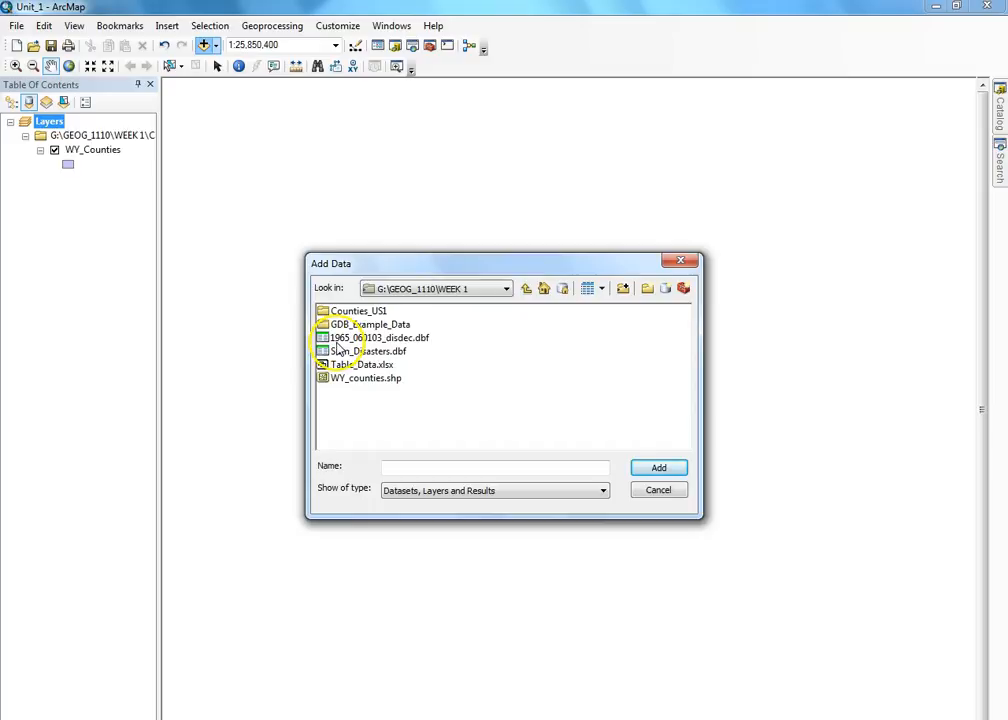
{"action": "left_click", "coordinate": [391, 339]}
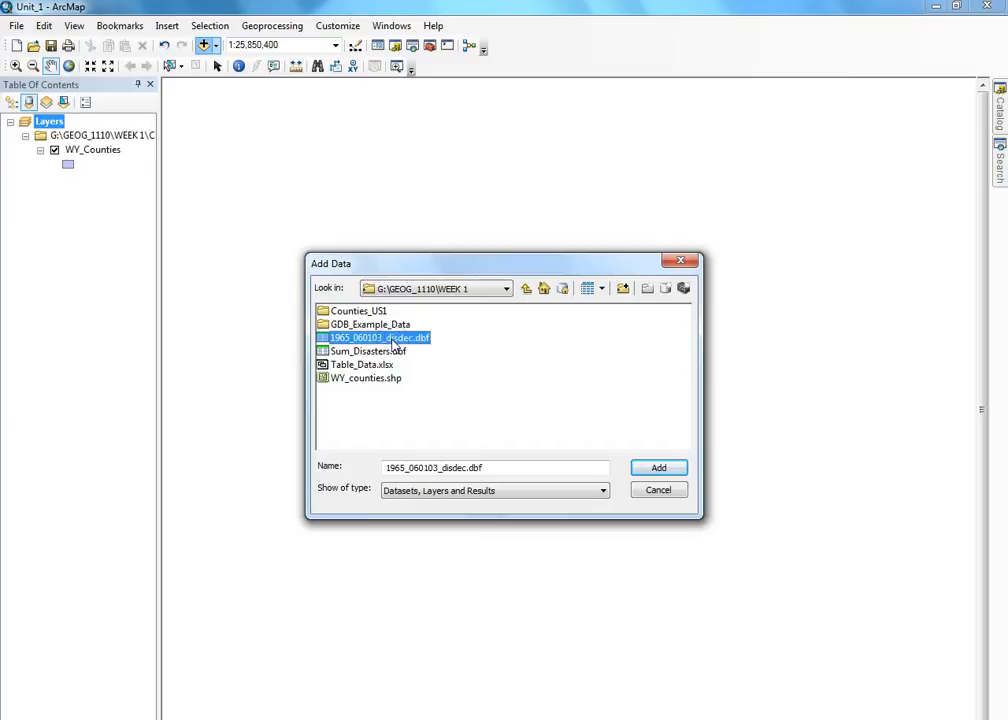
{"action": "left_click", "coordinate": [659, 467]}
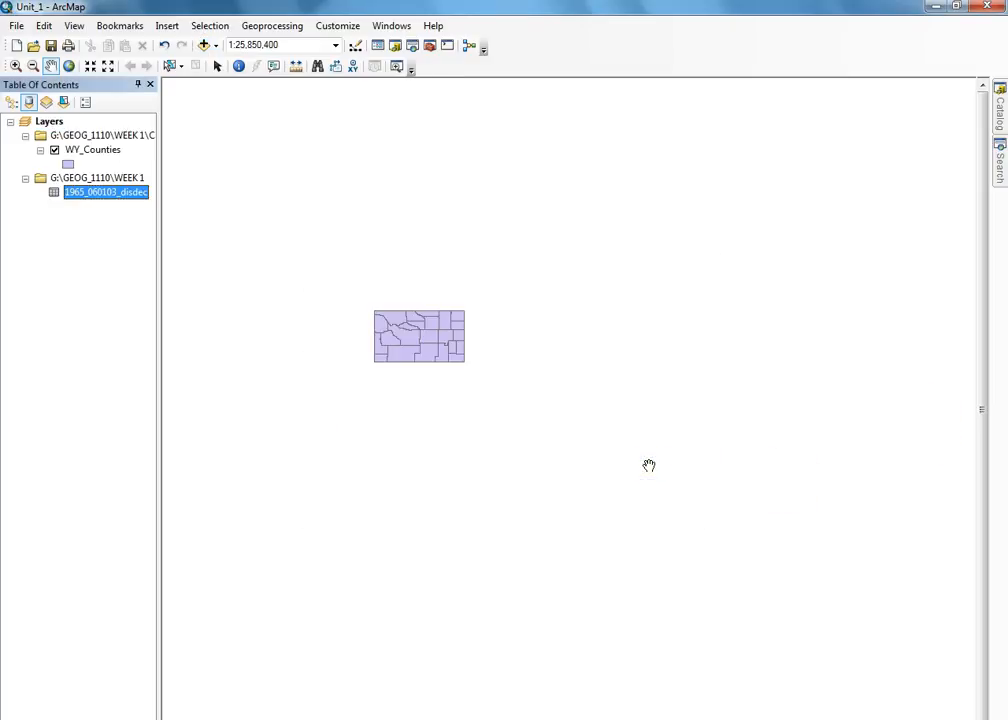
{"action": "right_click", "coordinate": [126, 193]}
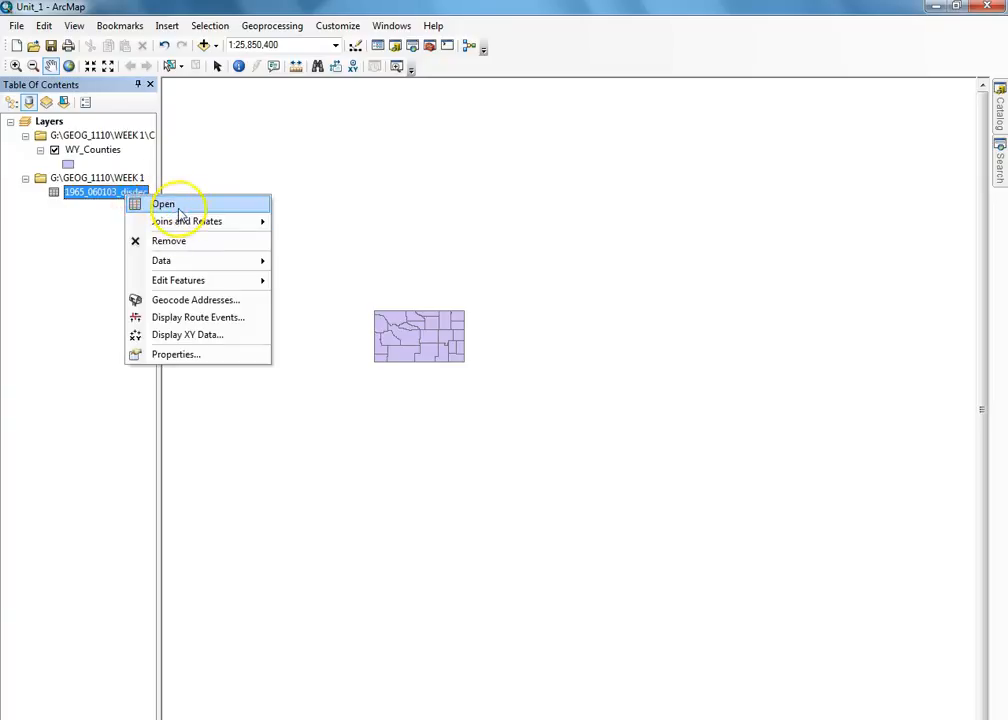
{"action": "left_click", "coordinate": [177, 207]}
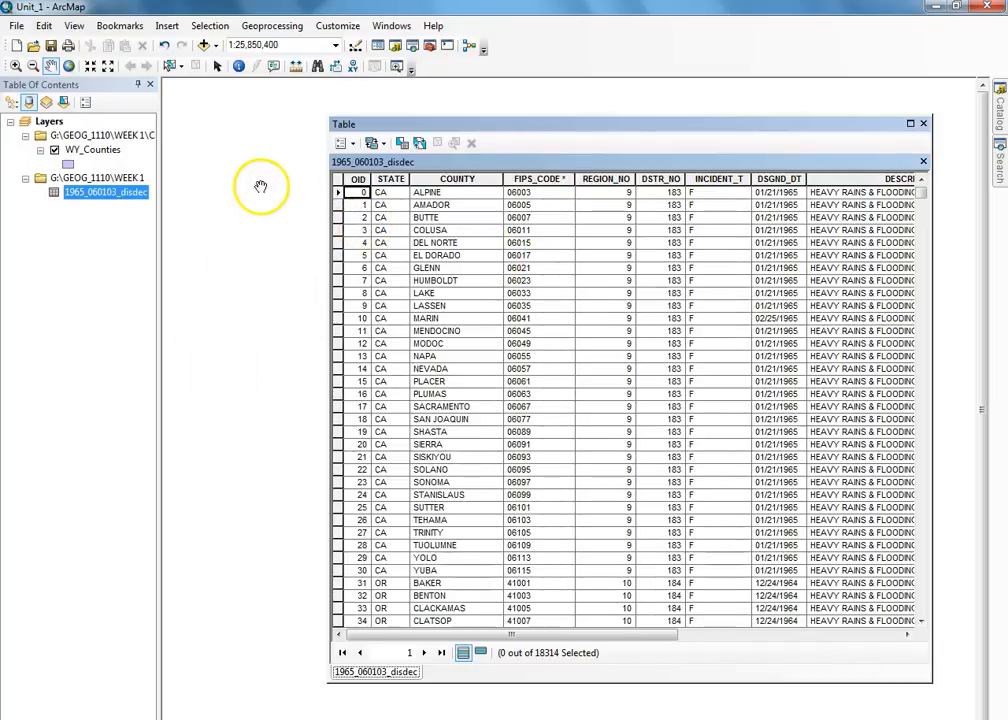
{"action": "left_click_drag", "start_coordinate": [508, 635], "coordinate": [385, 628]}
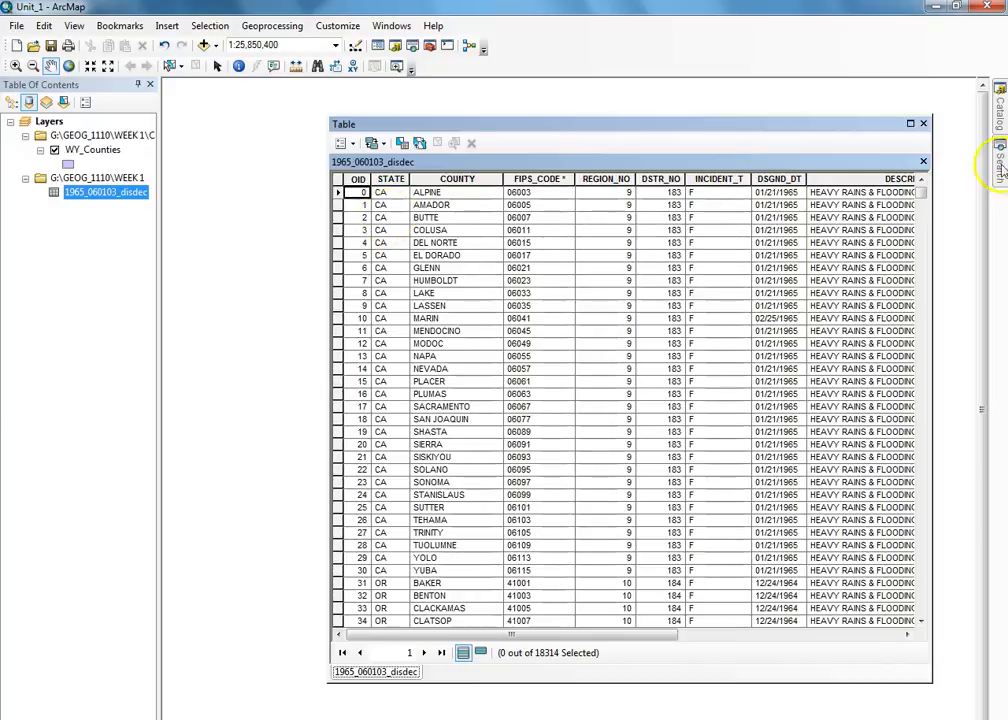
{"action": "left_click", "coordinate": [923, 123]}
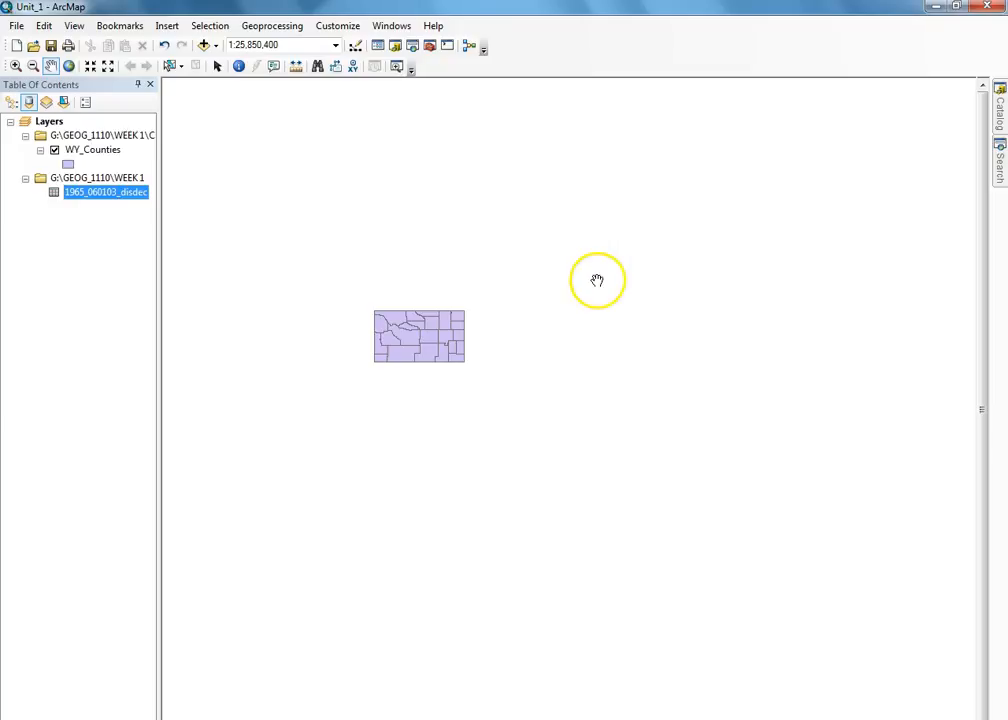
- Inspect the WY_Counties attribute table's 23 counties, selecting Big Horn, then close it
{"action": "right_click", "coordinate": [88, 151]}
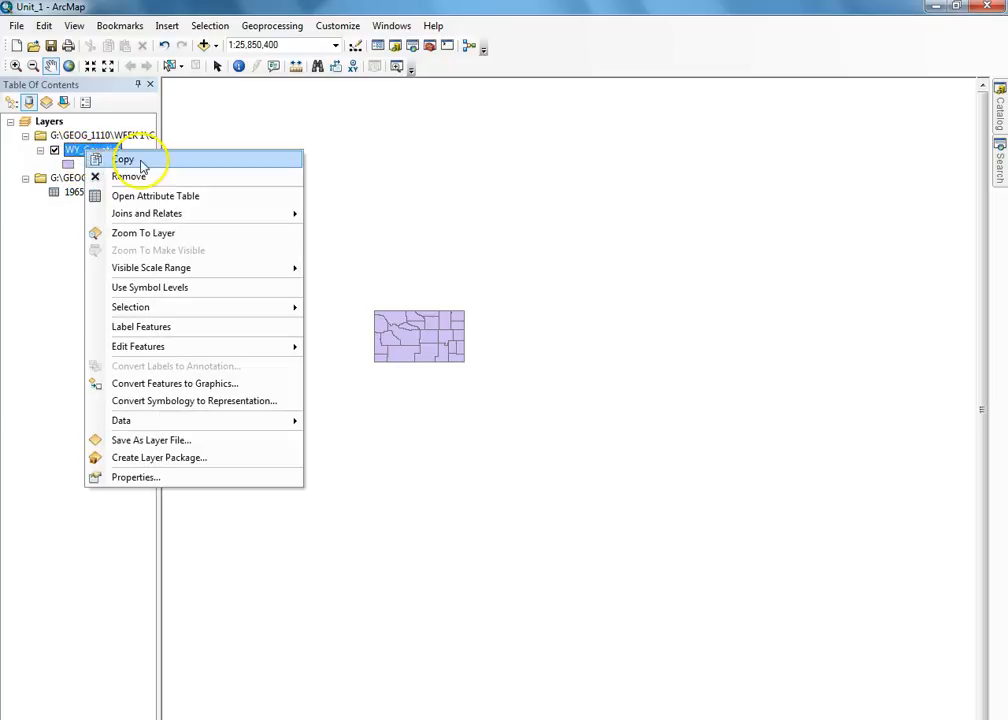
{"action": "left_click", "coordinate": [138, 197]}
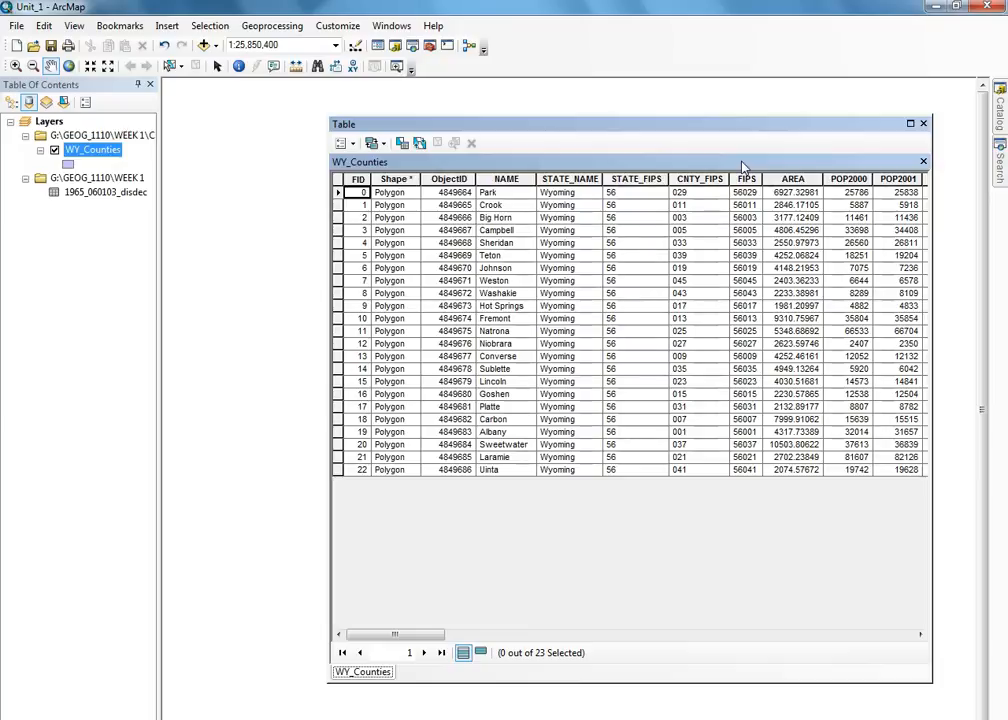
{"action": "left_click", "coordinate": [506, 218]}
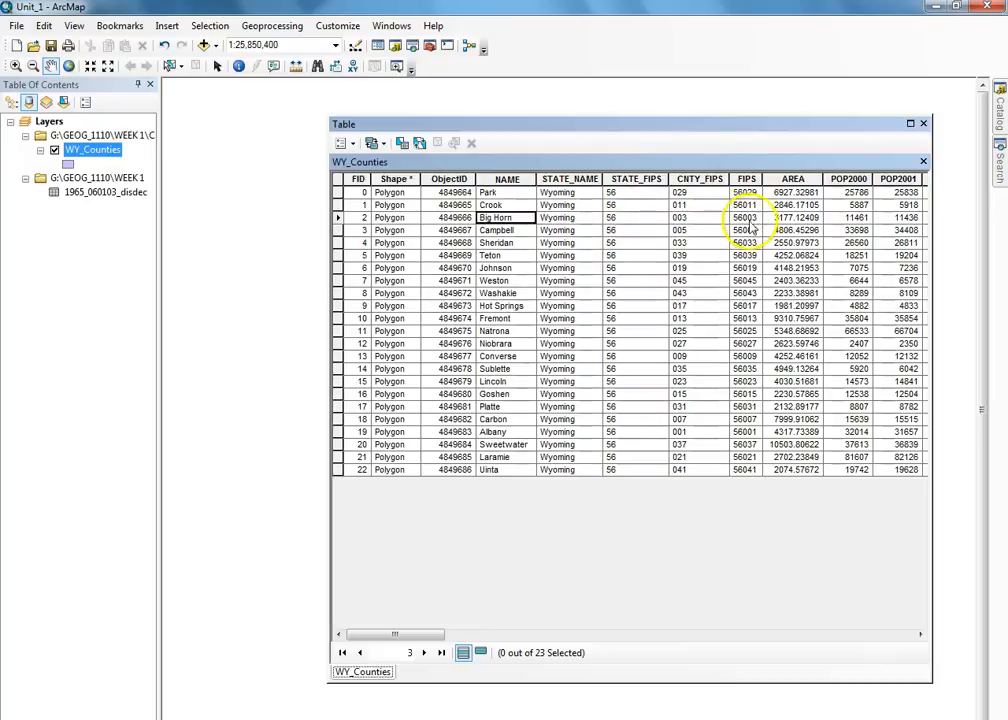
{"action": "left_click", "coordinate": [923, 123]}
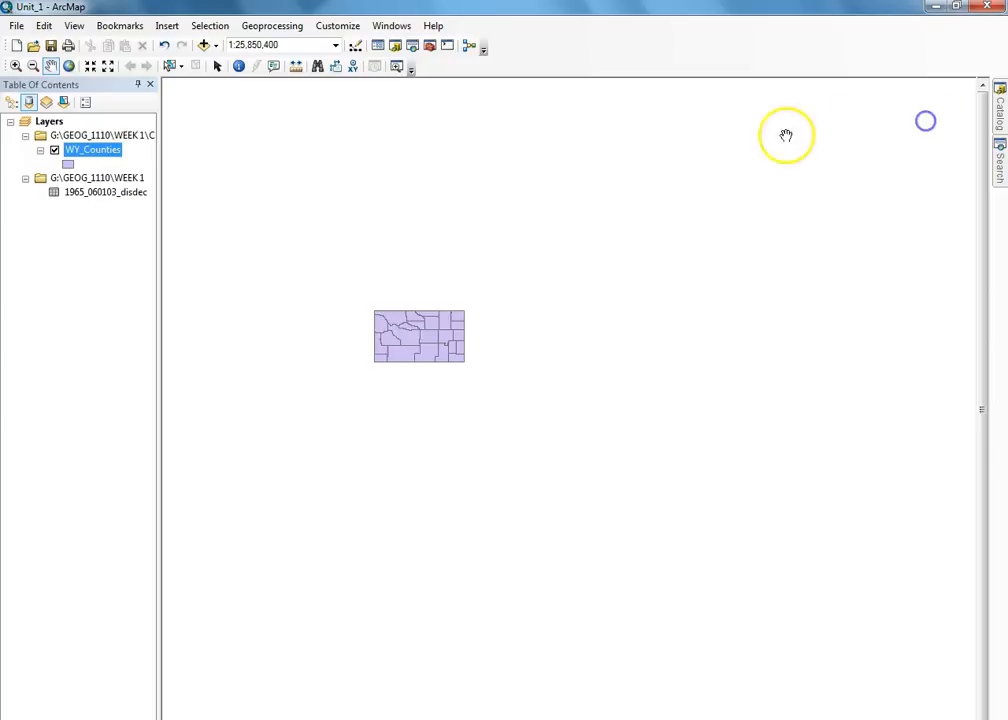
- Open the 1965_060103_disdec table and sort it by STATE ascending
{"action": "right_click", "coordinate": [100, 192]}
{"action": "left_click", "coordinate": [141, 202]}
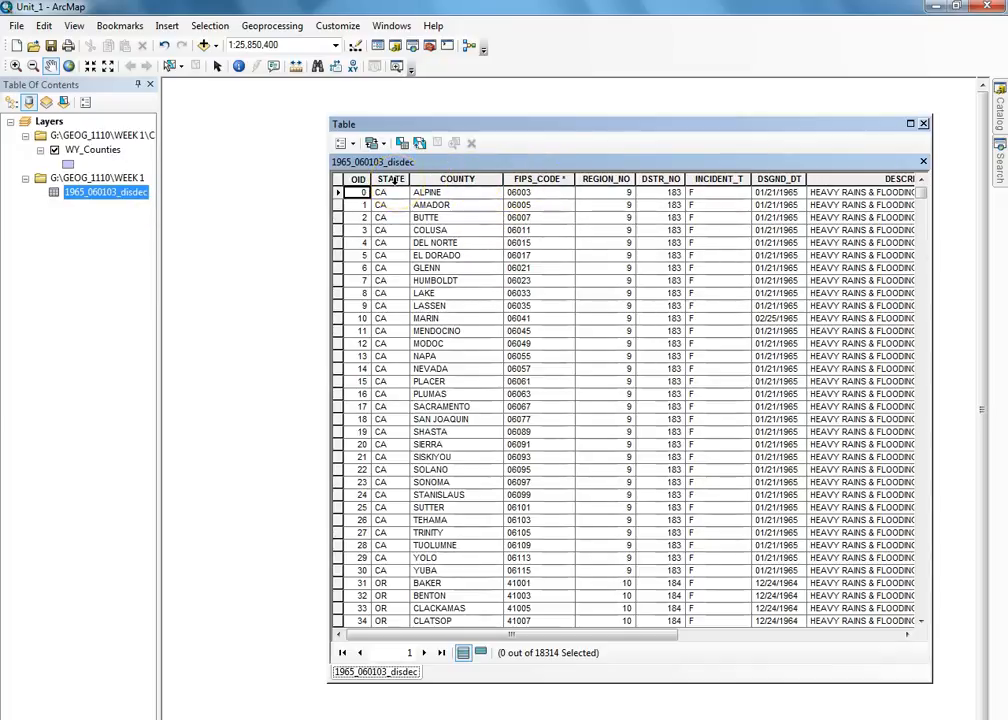
{"action": "right_click", "coordinate": [392, 178]}
{"action": "left_click", "coordinate": [405, 189]}
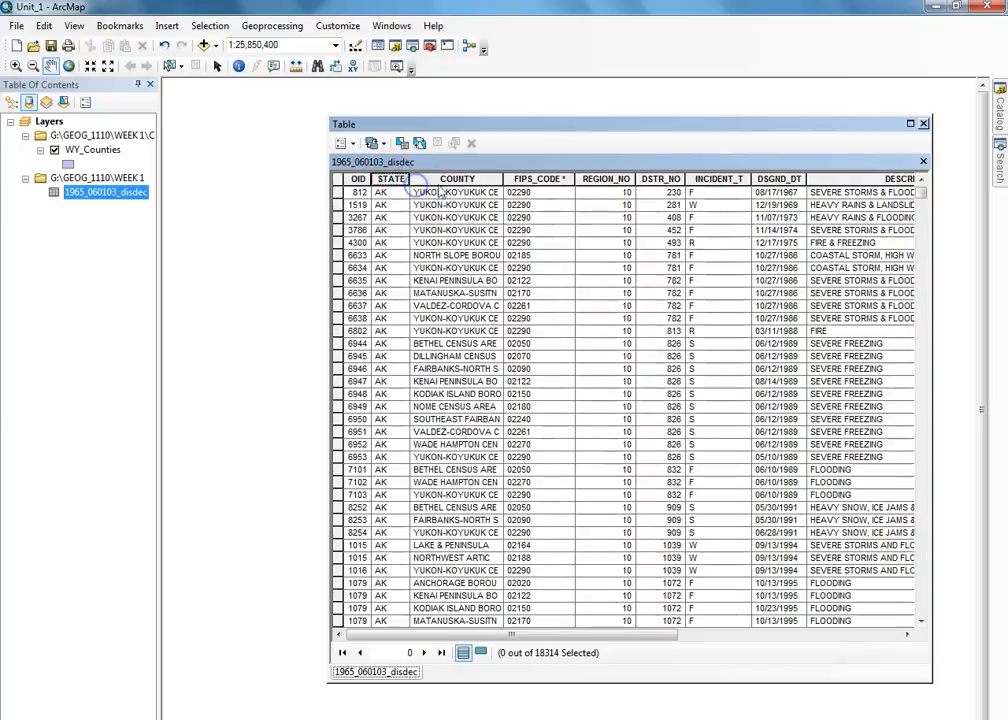
- Find the Wyoming records CAMPBELL and BIG HORN, then open the WY_Counties attribute table
{"action": "left_click_drag", "start_coordinate": [920, 193], "coordinate": [910, 622]}
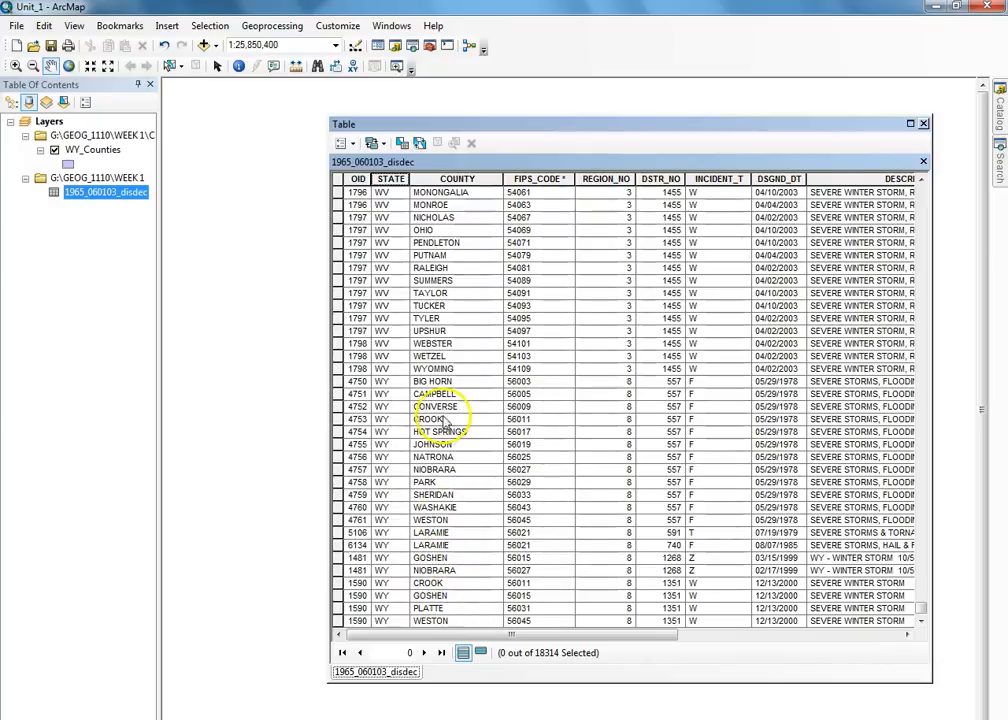
{"action": "left_click", "coordinate": [425, 394]}
{"action": "left_click_drag", "start_coordinate": [554, 638], "coordinate": [554, 639]}
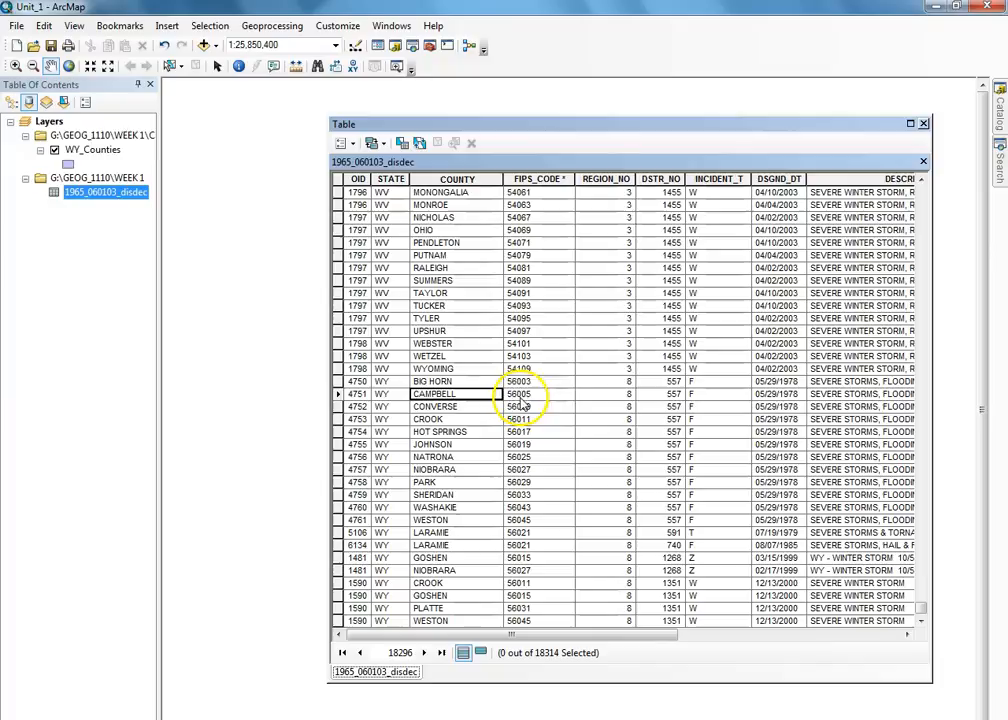
{"action": "left_click", "coordinate": [446, 382]}
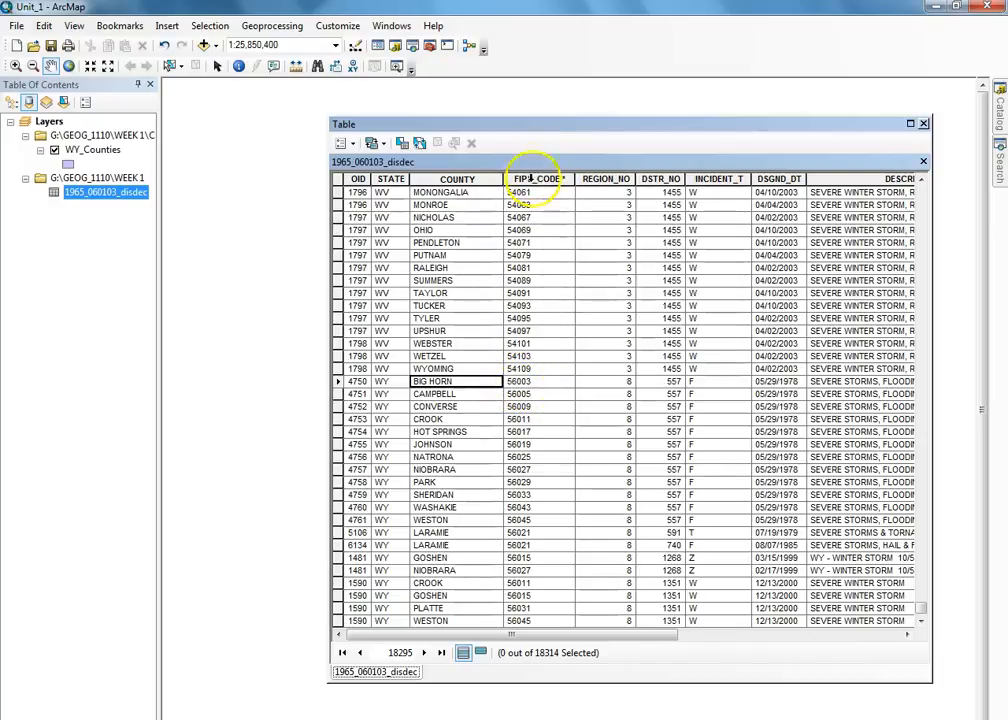
{"action": "right_click", "coordinate": [105, 151]}
{"action": "left_click", "coordinate": [160, 196]}
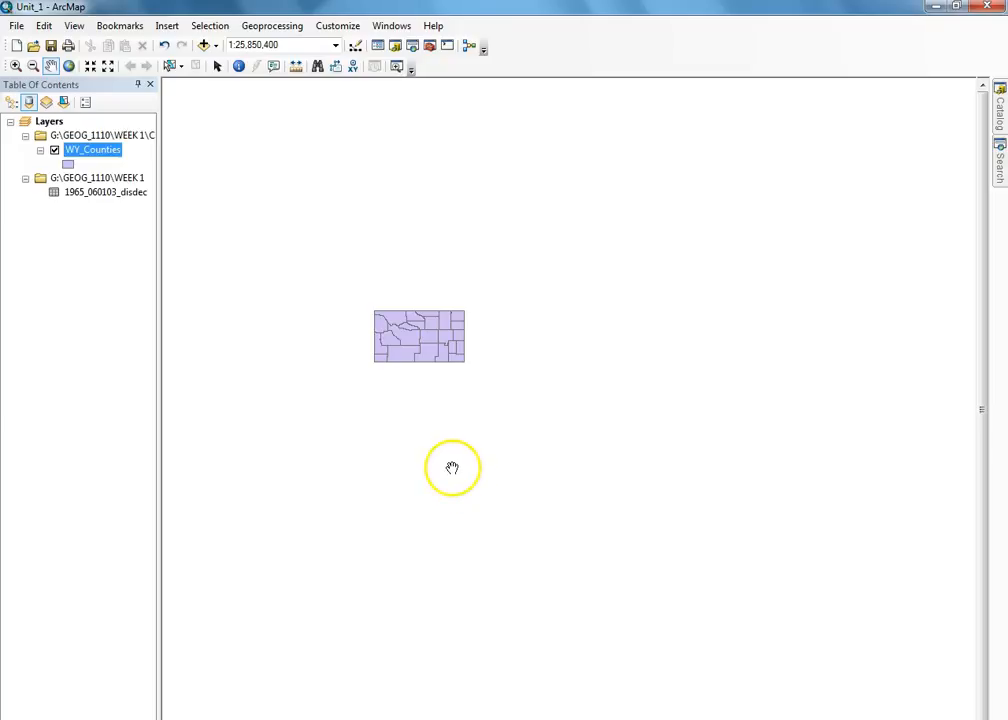
- Open the 1965_060103_disdec disaster declarations table from the Table of Contents
{"action": "left_click", "coordinate": [66, 177]}
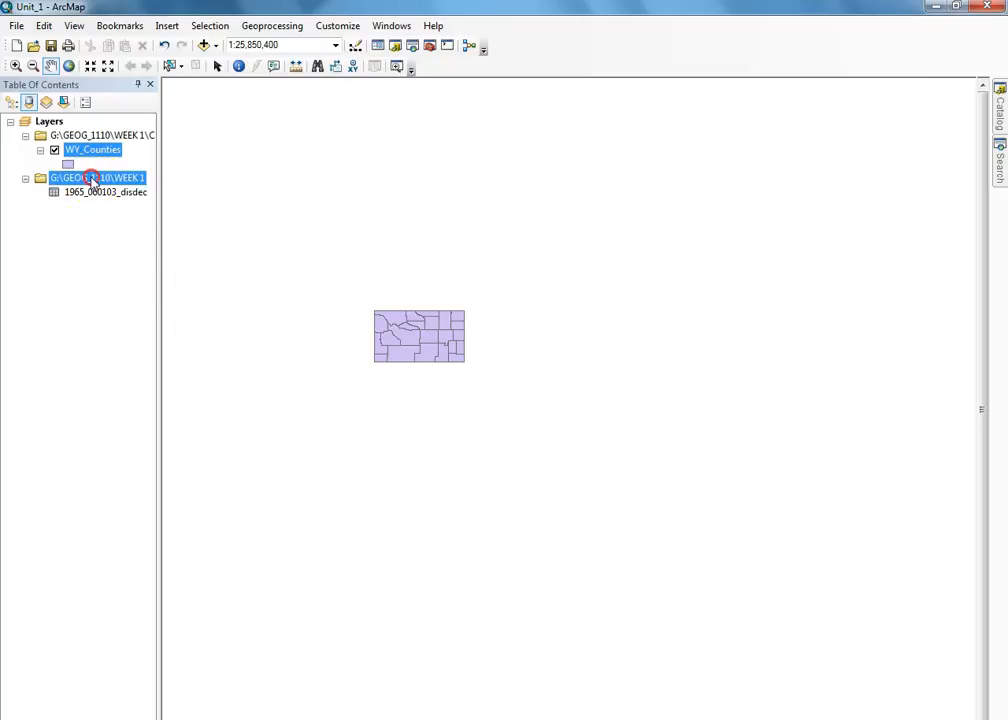
{"action": "right_click", "coordinate": [90, 178]}
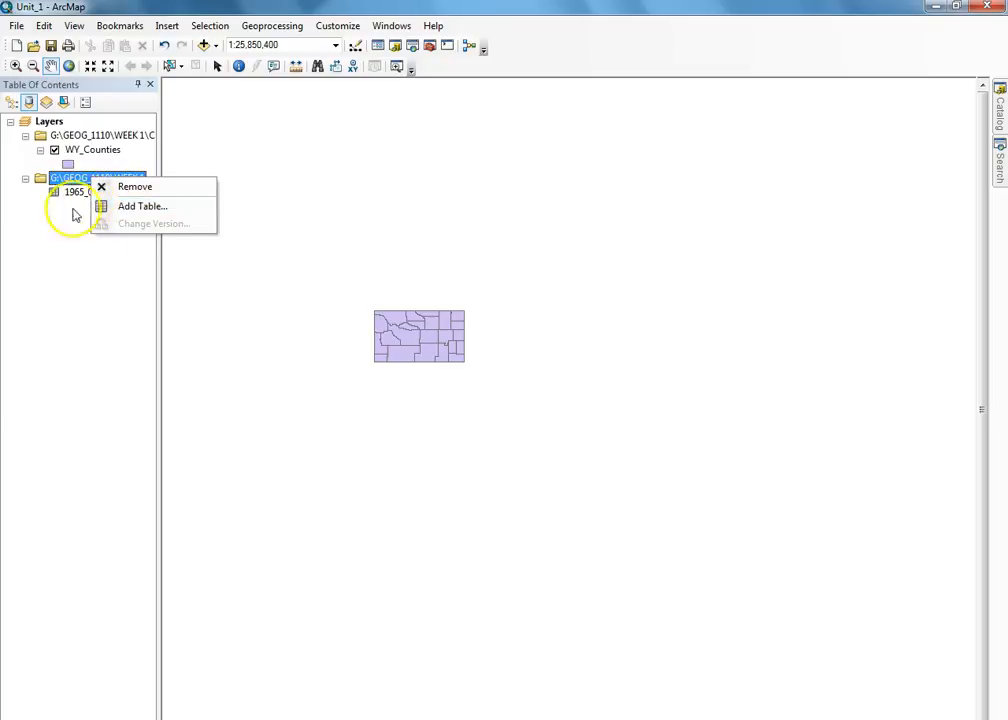
{"action": "left_click", "coordinate": [65, 268]}
{"action": "left_click", "coordinate": [76, 195]}
{"action": "right_click", "coordinate": [76, 195]}
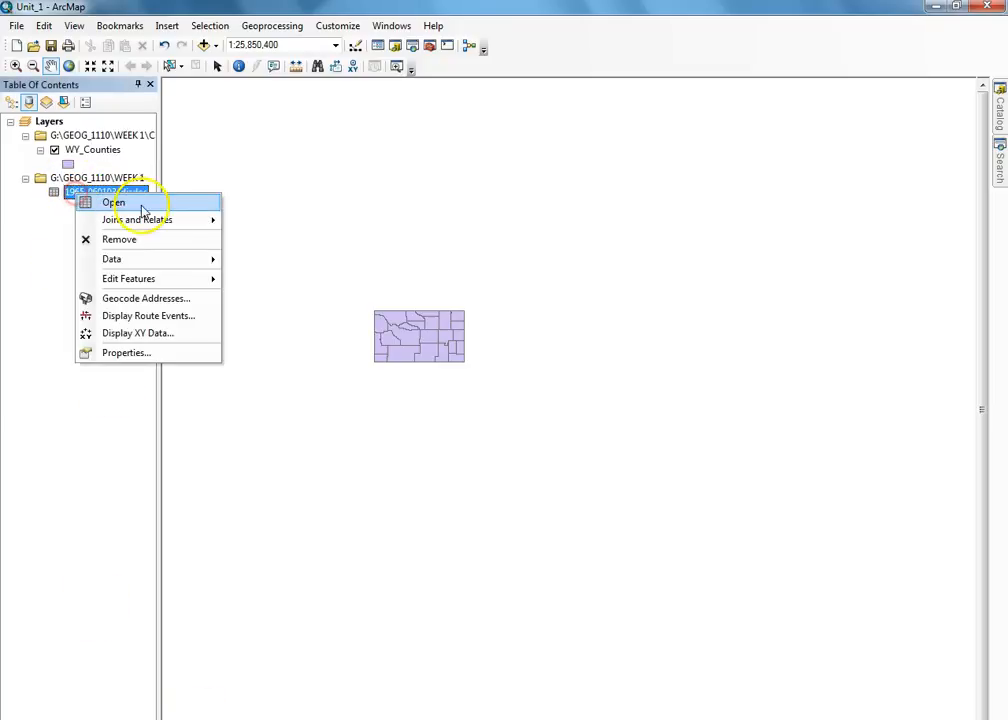
{"action": "left_click", "coordinate": [140, 206]}
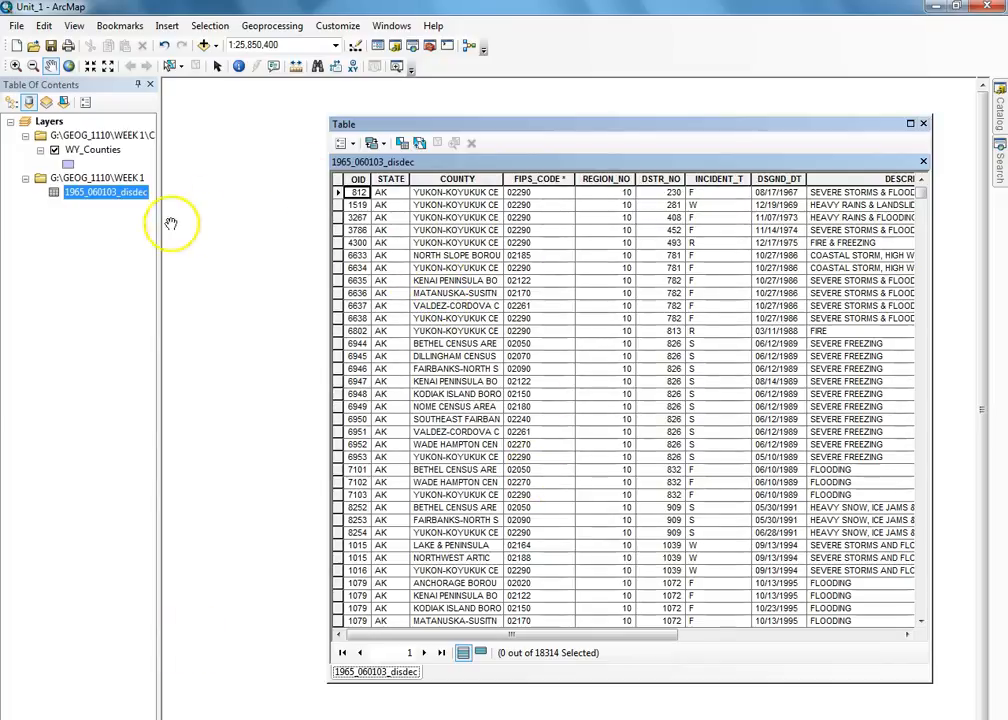
- Scroll through the table's 18314 records and columns, down to the Virgin Islands FIPS codes
{"action": "left_click_drag", "start_coordinate": [618, 637], "coordinate": [715, 639]}
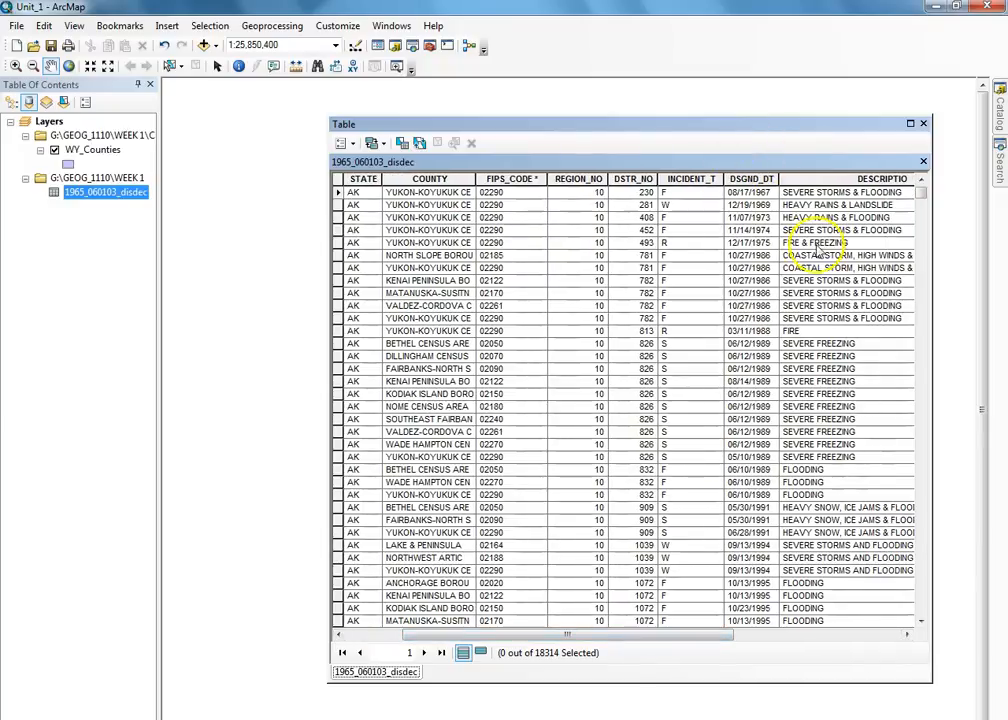
{"action": "left_click_drag", "start_coordinate": [924, 197], "coordinate": [918, 630]}
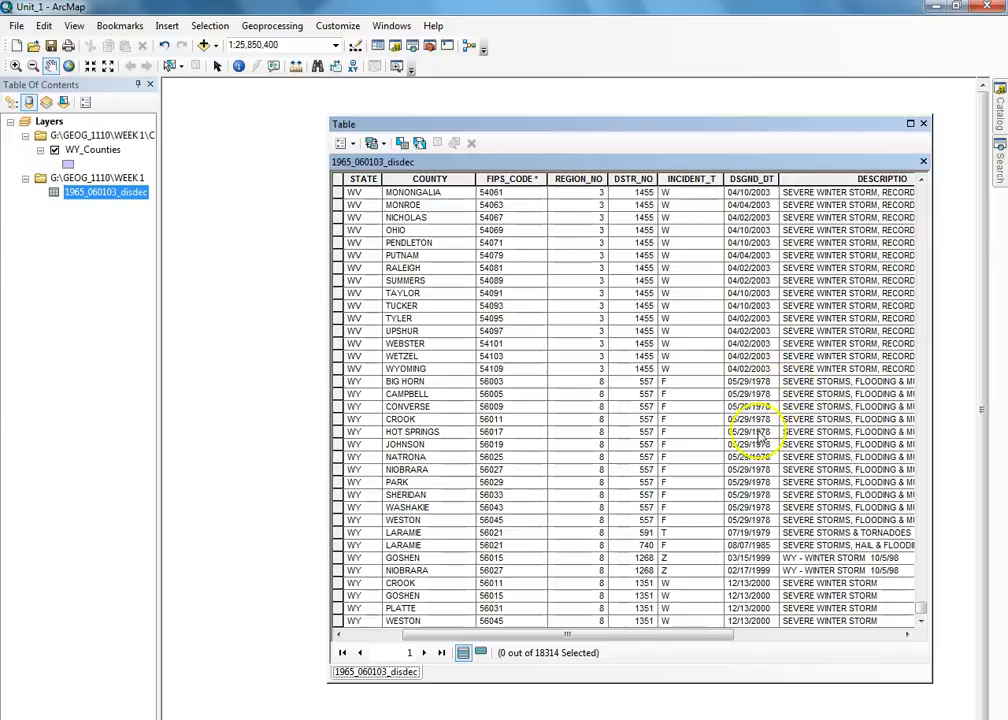
{"action": "left_click_drag", "start_coordinate": [711, 637], "coordinate": [857, 636]}
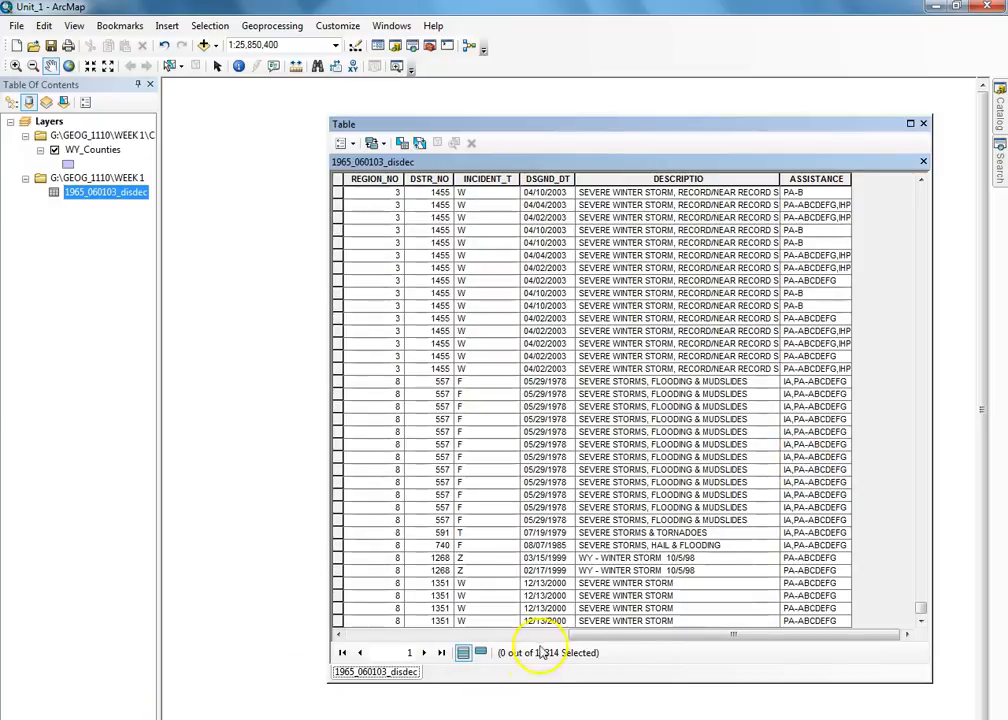
{"action": "left_click_drag", "start_coordinate": [637, 635], "coordinate": [373, 645]}
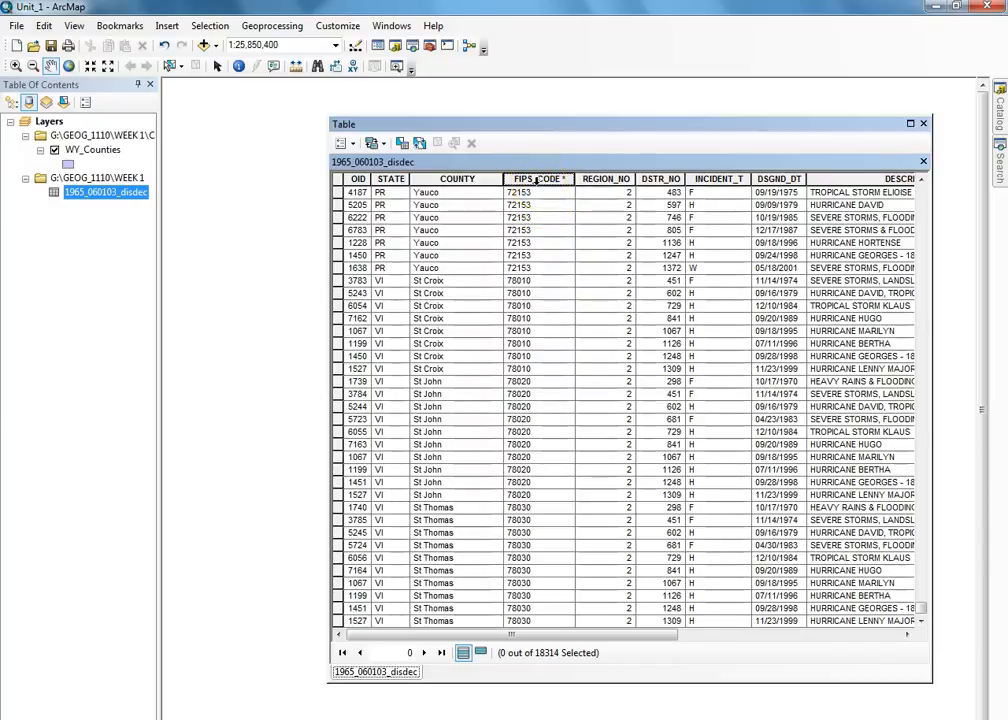
- Open the Summarize settings for the disaster table's FIPS_CODE column
{"action": "left_click", "coordinate": [537, 181]}
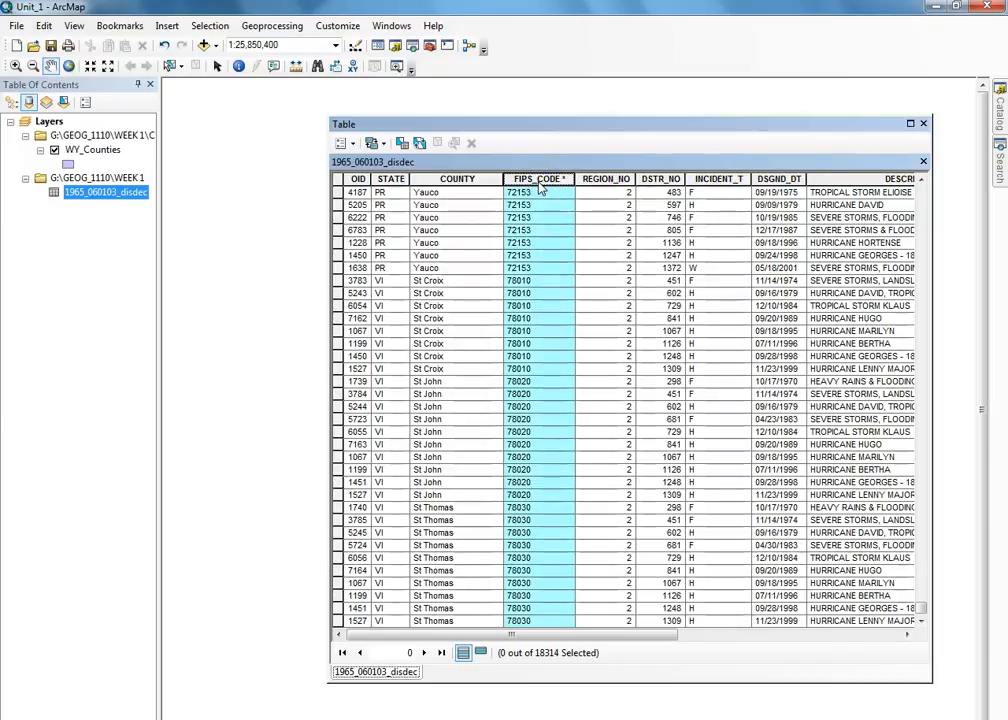
{"action": "right_click", "coordinate": [539, 185]}
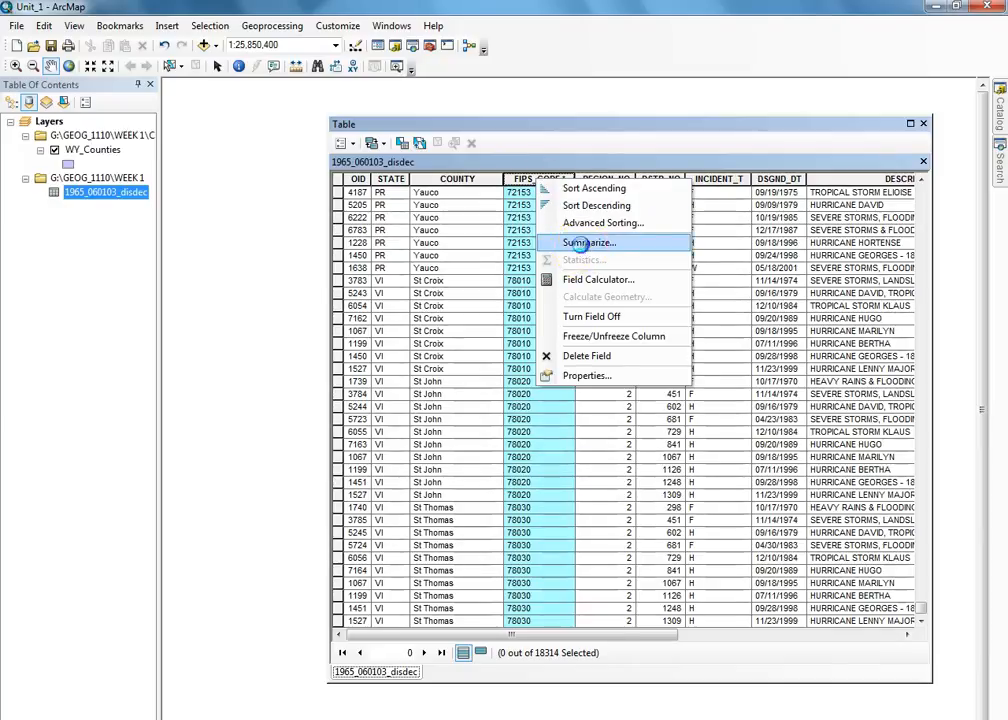
{"action": "left_click", "coordinate": [584, 243]}
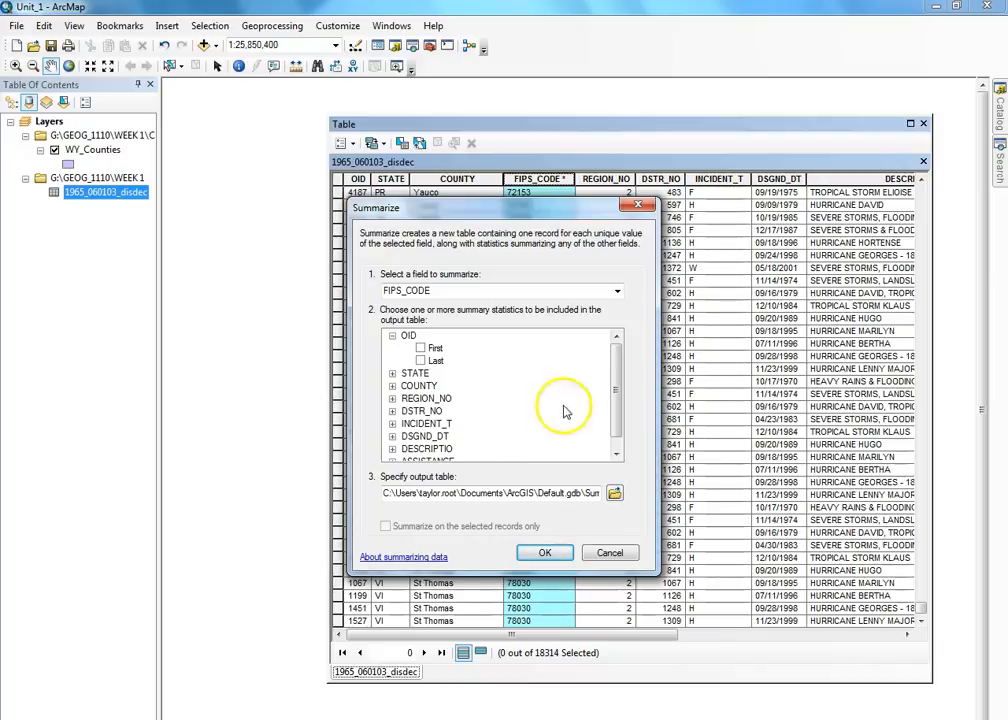
- Browse for a summary output location and replace Sum_Output with the disaster_fips name
{"action": "left_click", "coordinate": [613, 492]}
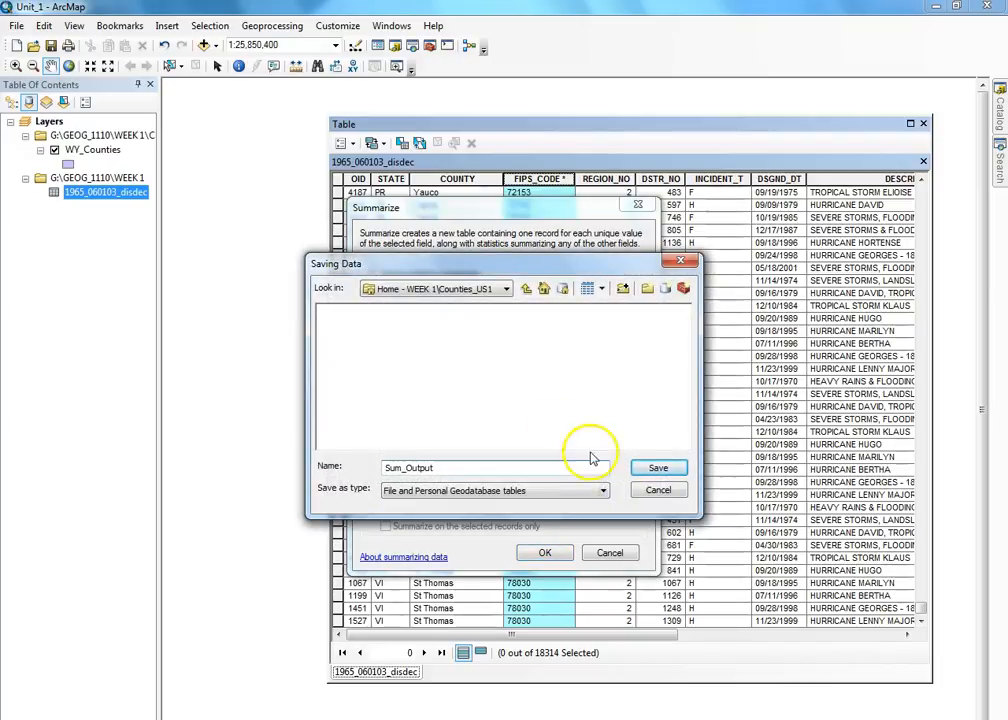
{"action": "left_click", "coordinate": [485, 290]}
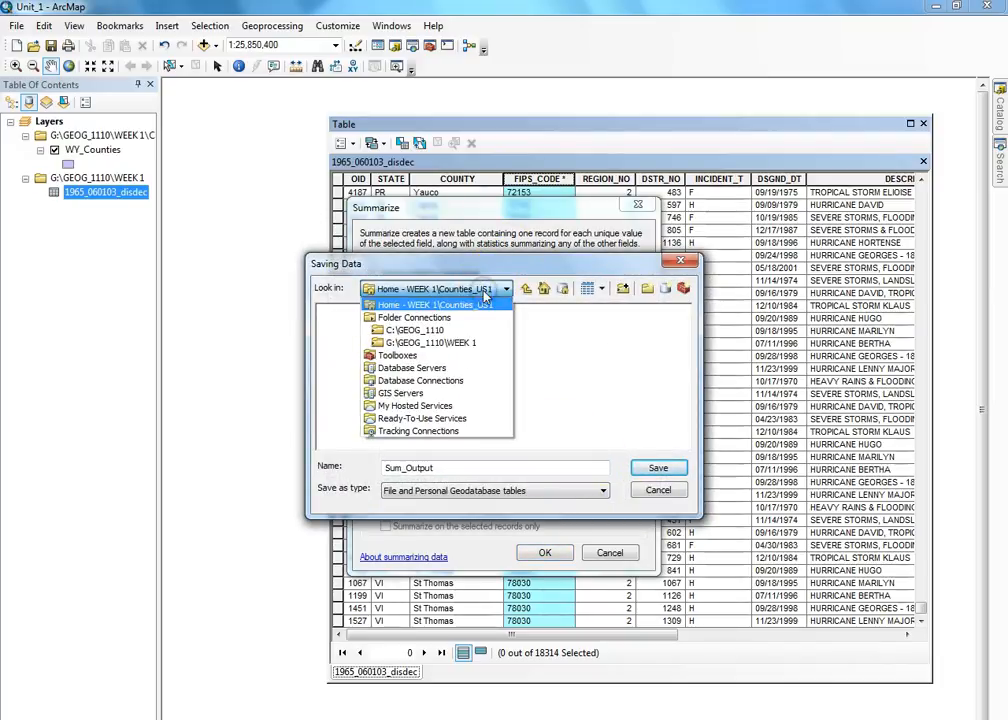
{"action": "left_click", "coordinate": [412, 277]}
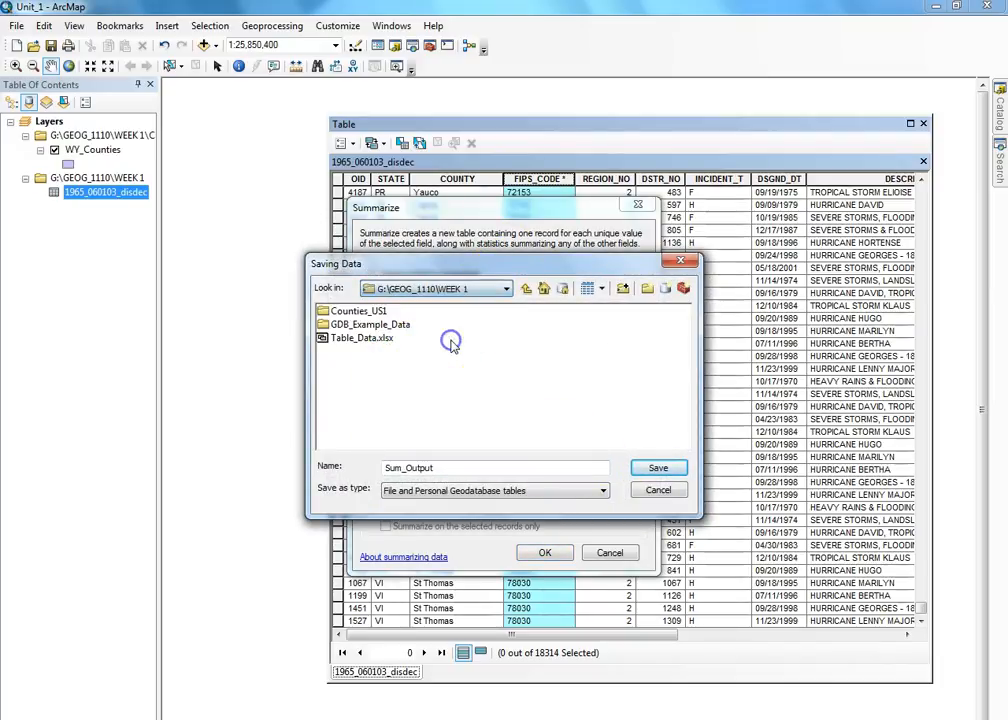
{"action": "double_click", "coordinate": [358, 311]}
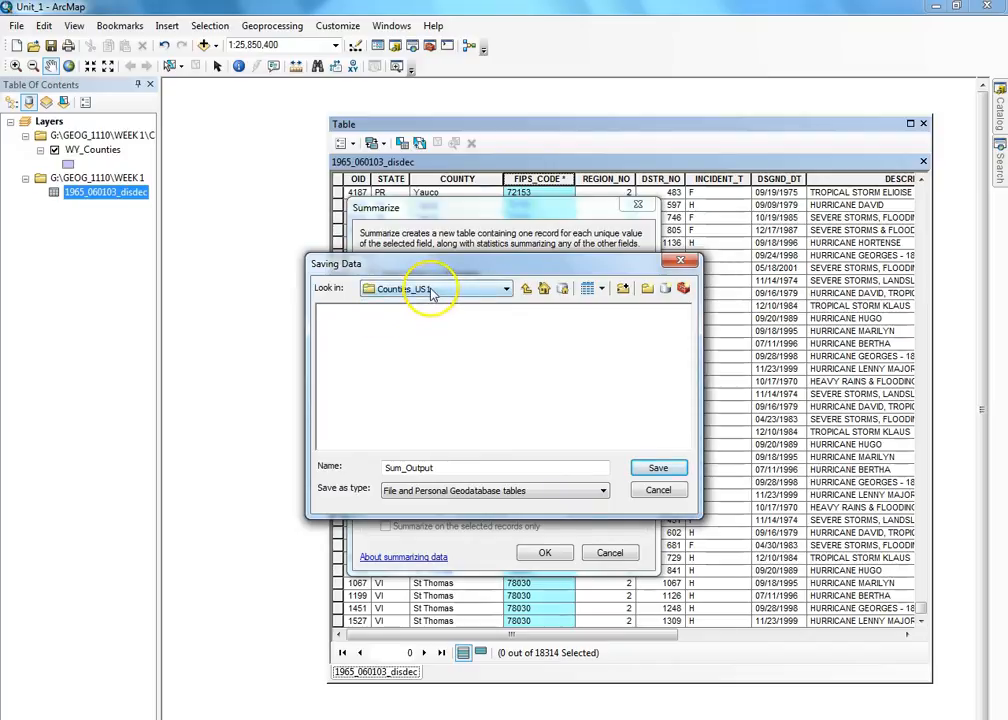
{"action": "left_click", "coordinate": [460, 492]}
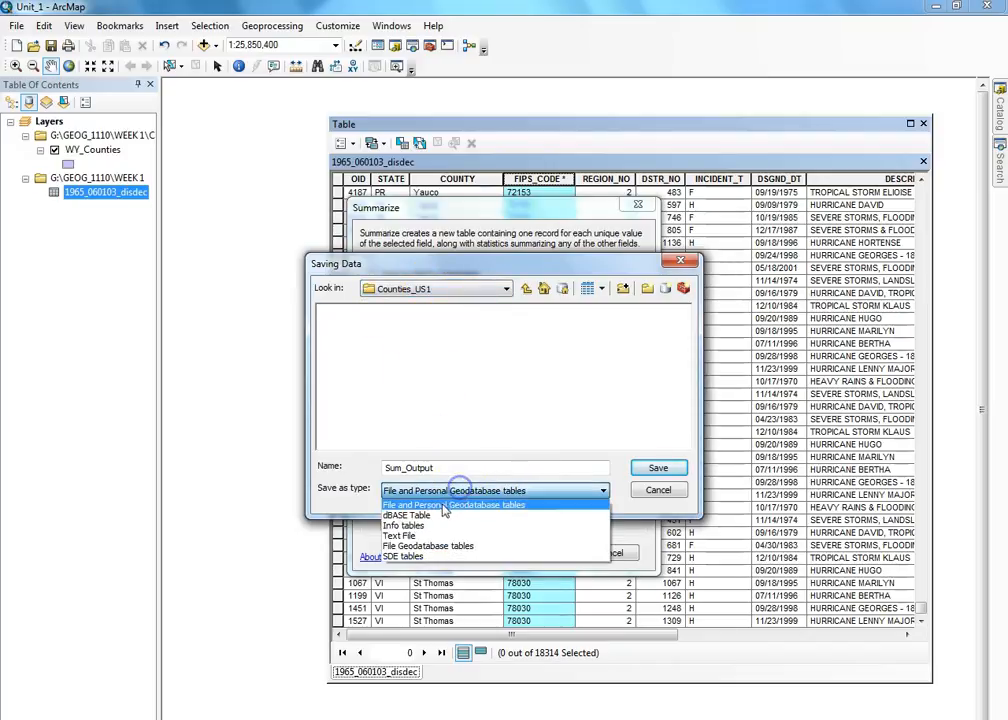
{"action": "left_click", "coordinate": [455, 474]}
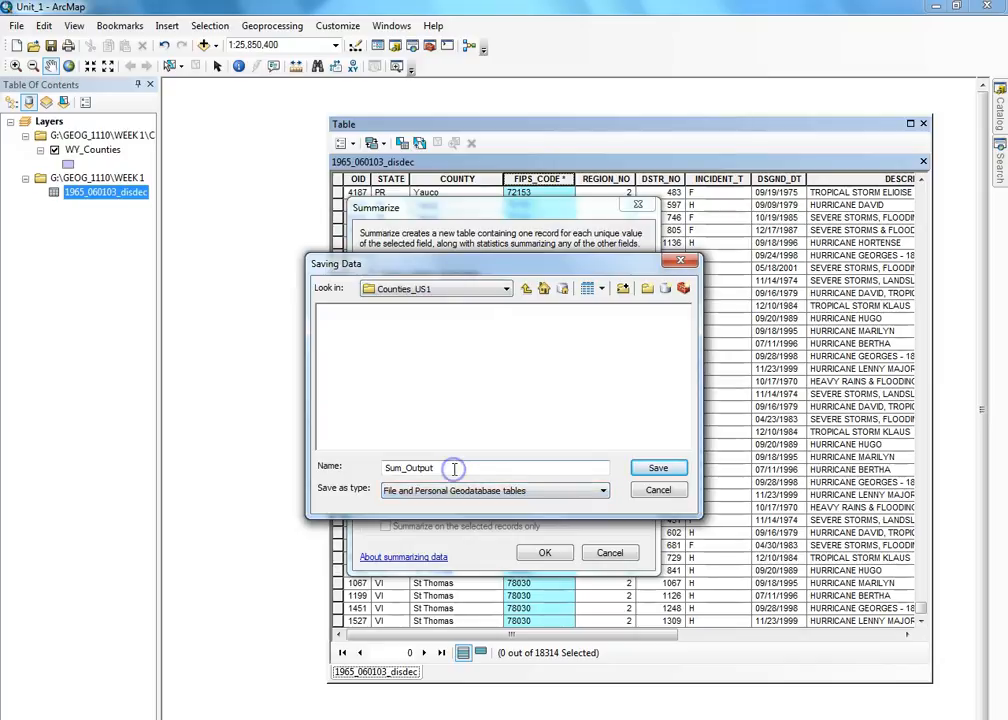
{"action": "left_click_drag", "start_coordinate": [450, 467], "coordinate": [385, 468]}
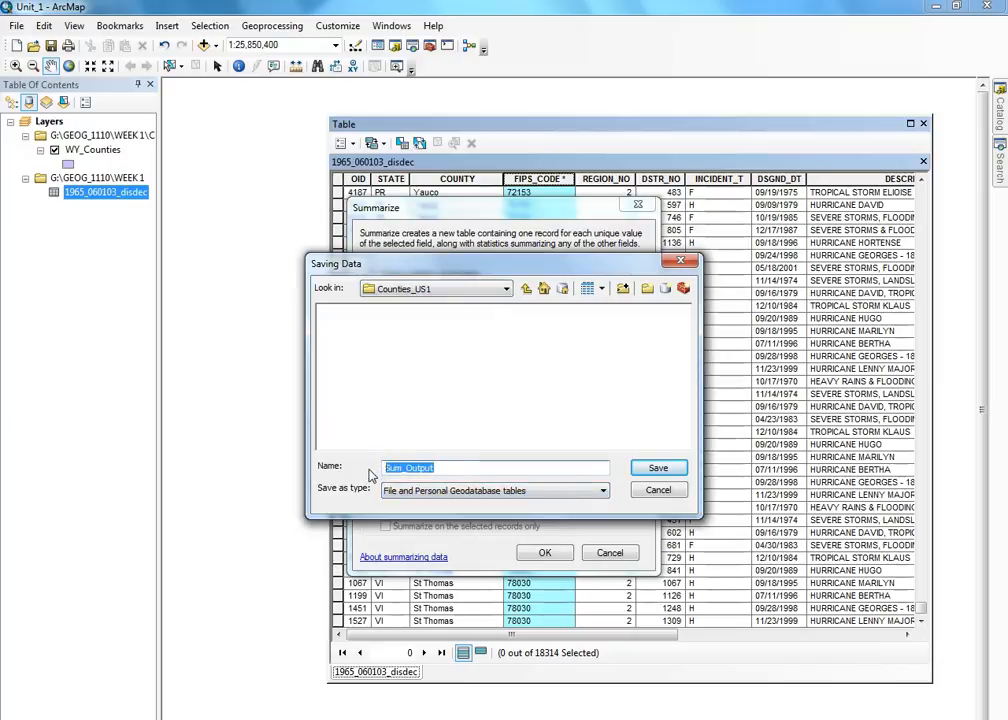
{"action": "type", "text": "disaster_fips.dbf"}
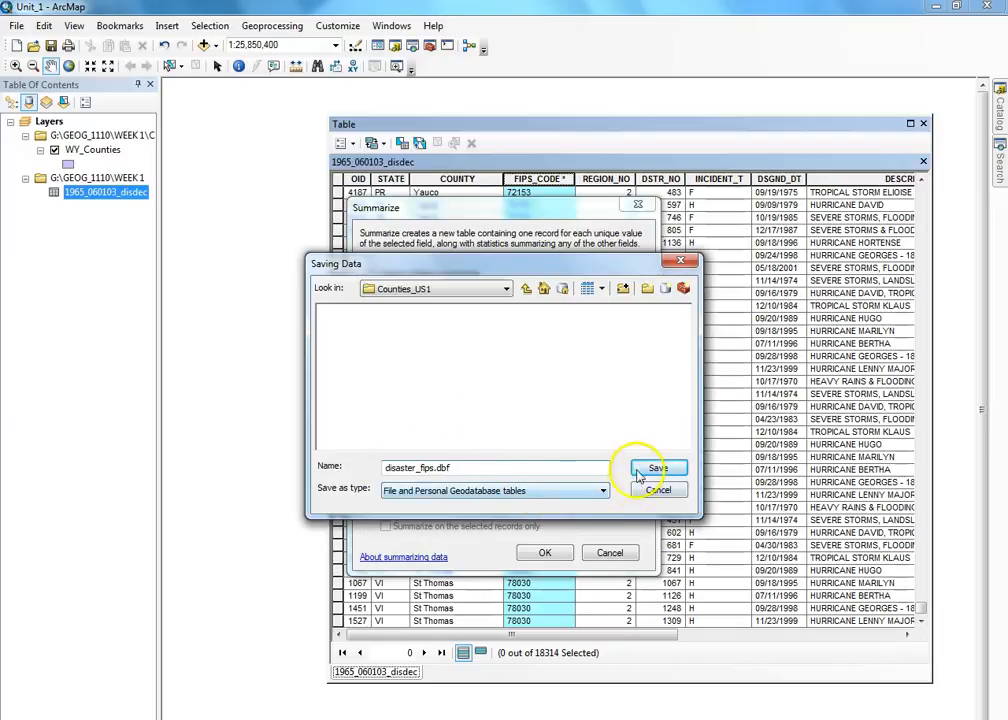
- After the save errors, save the output as disaster_fips.dbf, a dBASE table in WEEK 1
{"action": "left_click", "coordinate": [598, 490]}
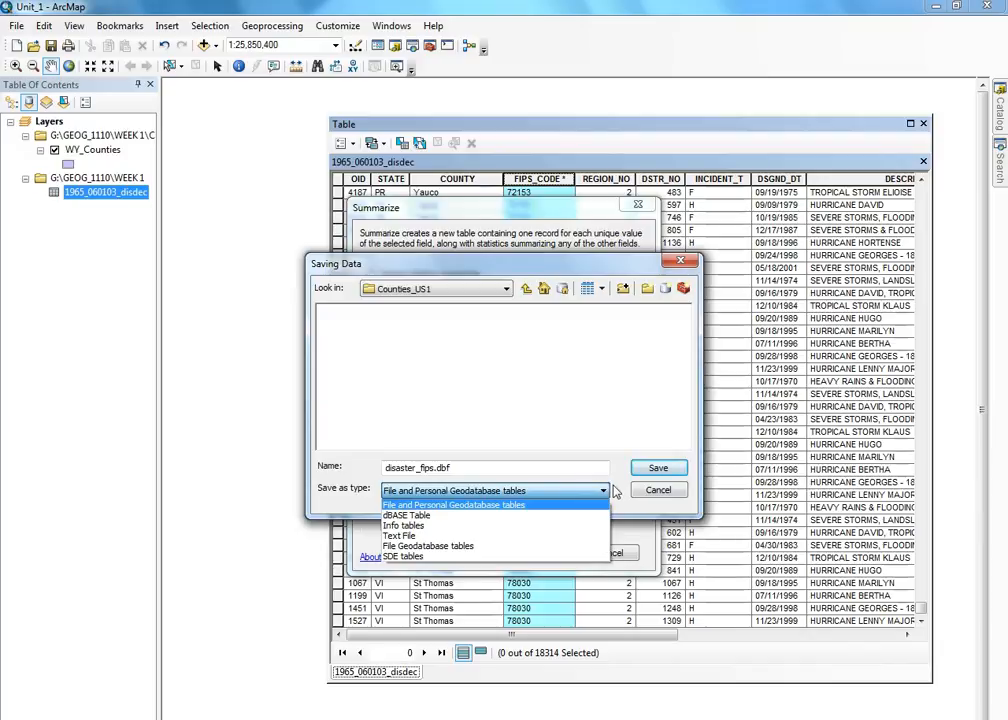
{"action": "left_click", "coordinate": [620, 472]}
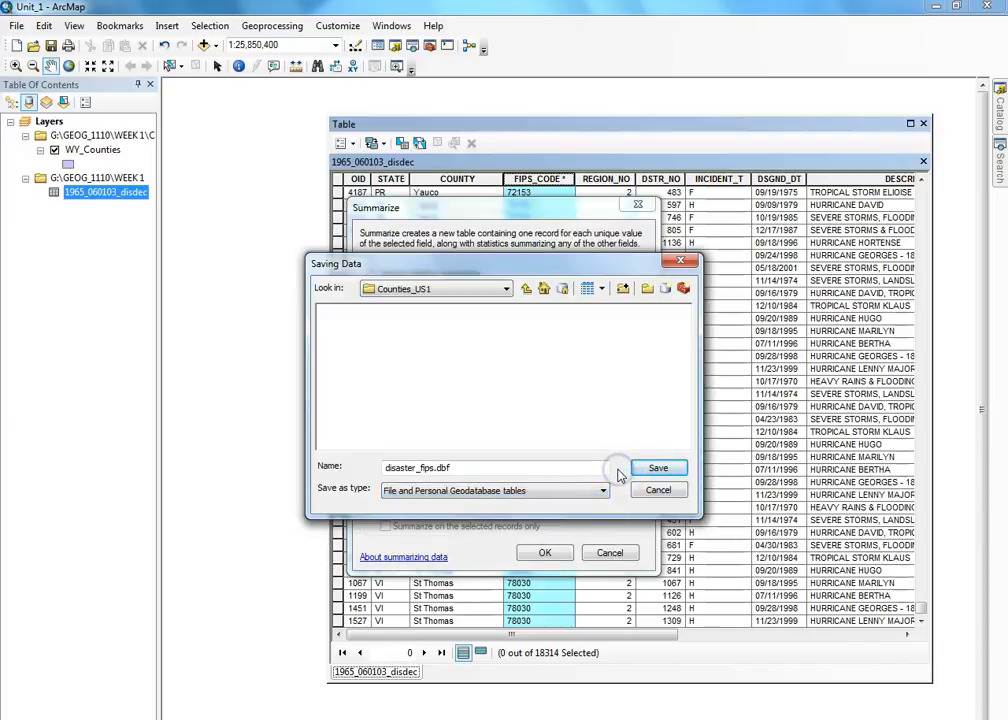
{"action": "left_click", "coordinate": [652, 469]}
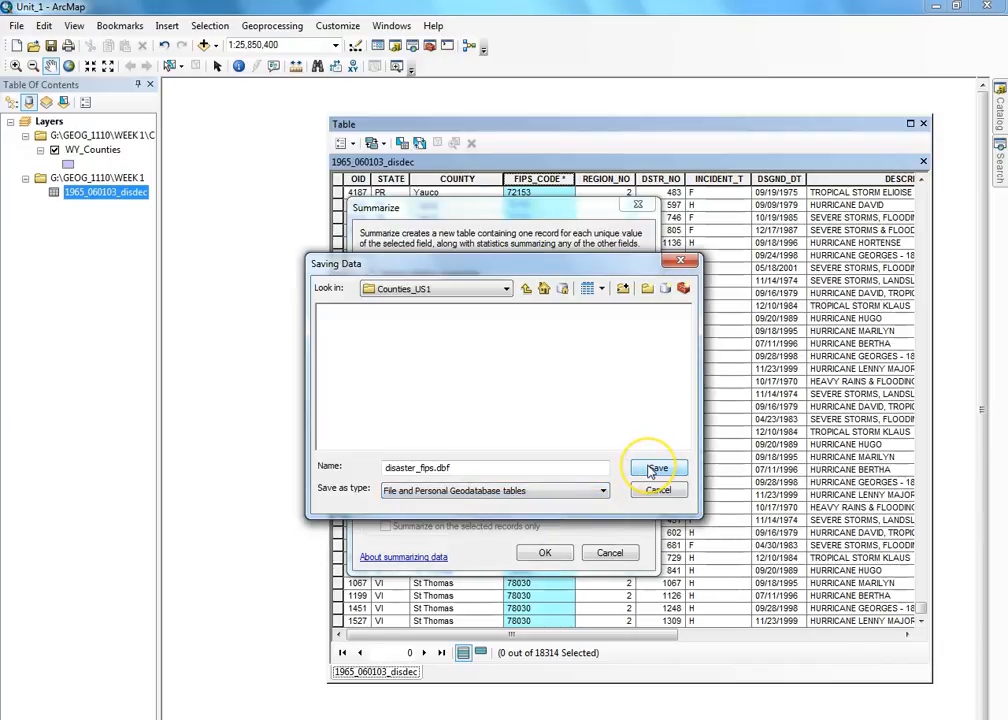
{"action": "left_click", "coordinate": [647, 472]}
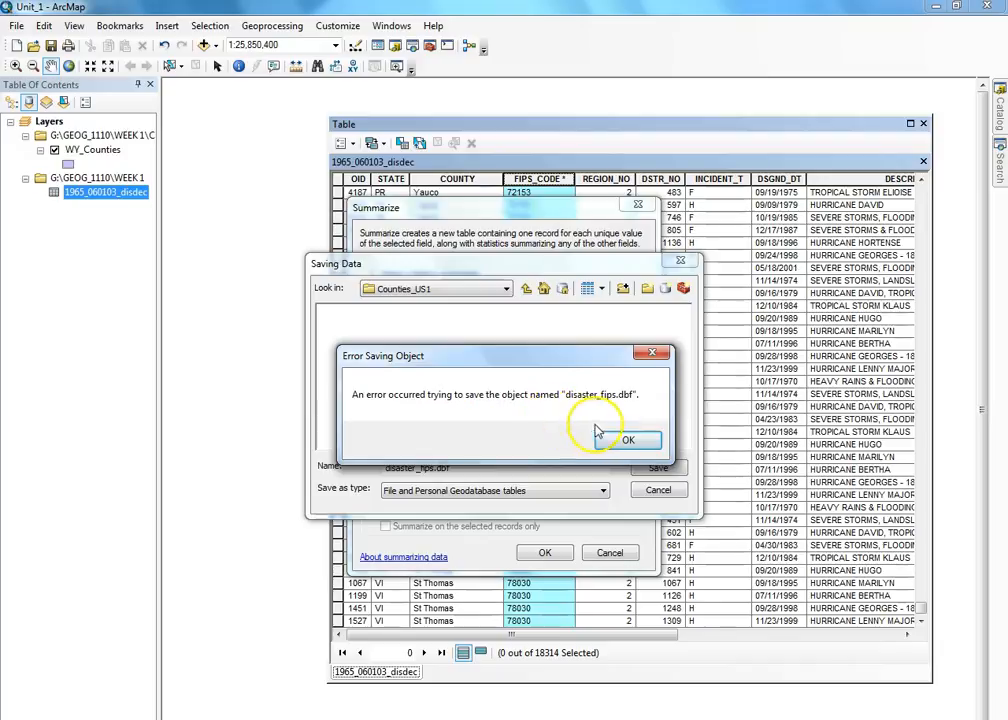
{"action": "left_click", "coordinate": [622, 441]}
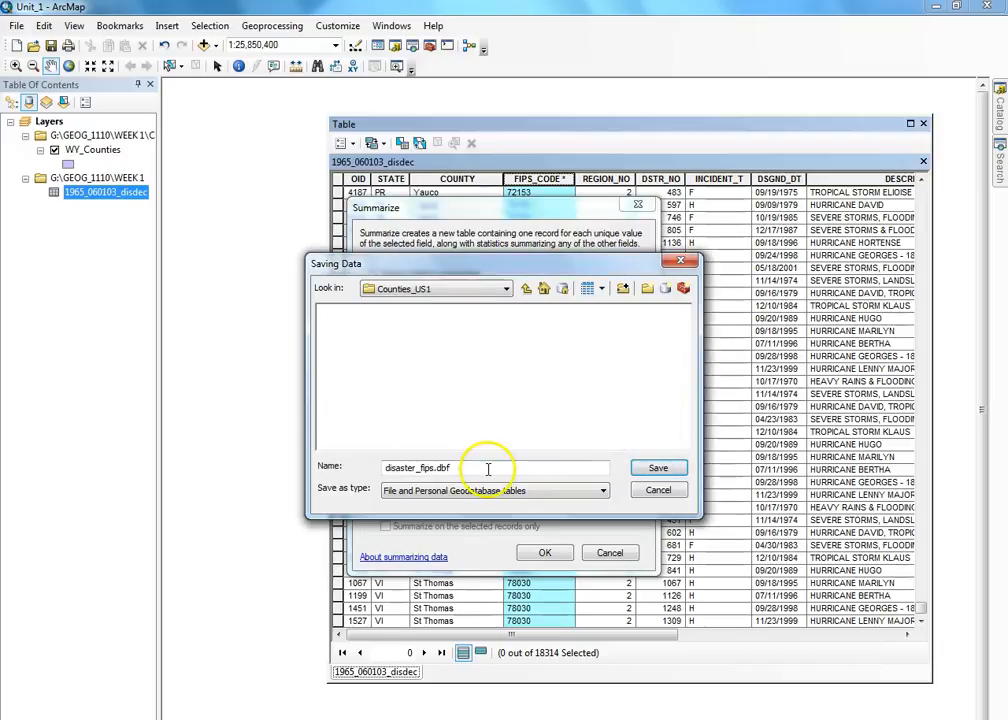
{"action": "left_click", "coordinate": [528, 289]}
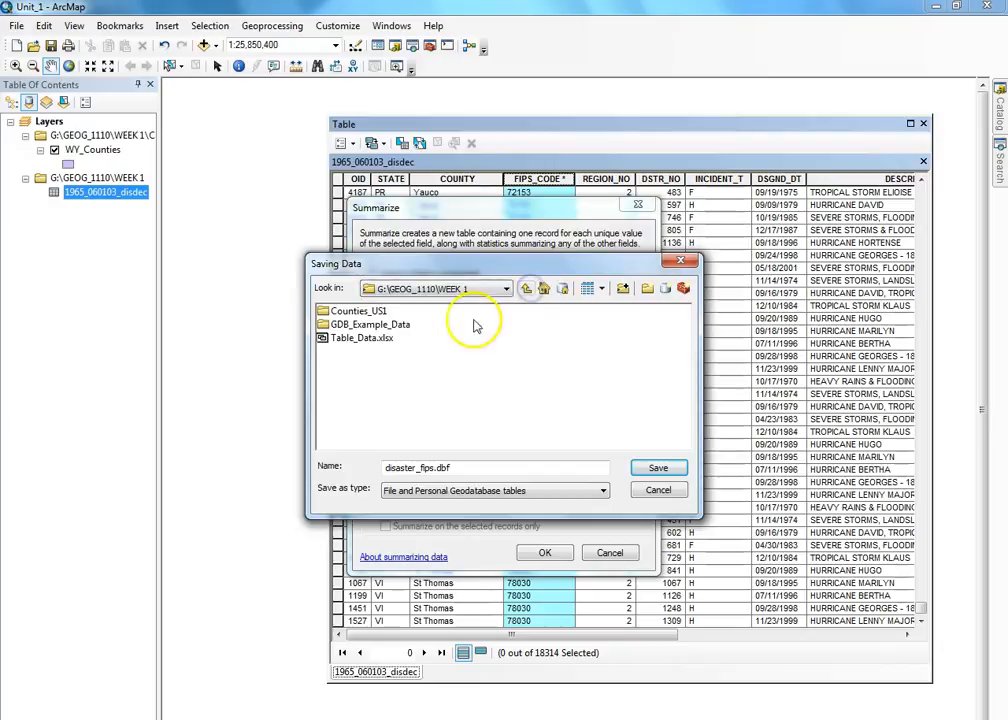
{"action": "left_click", "coordinate": [658, 467]}
{"action": "left_click", "coordinate": [635, 438]}
{"action": "left_click", "coordinate": [506, 494]}
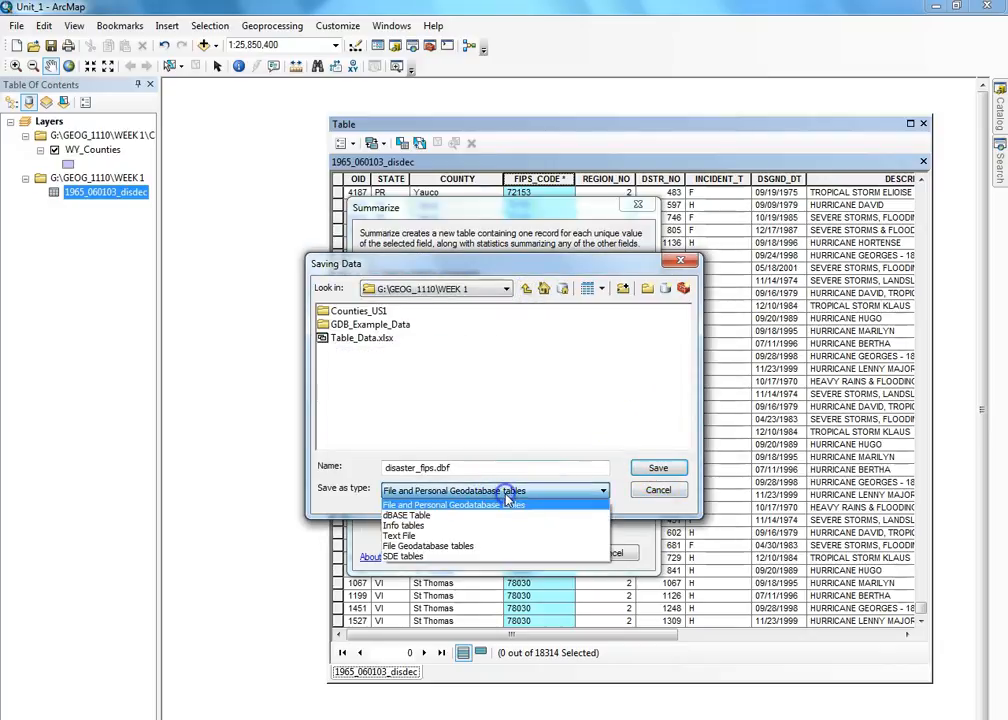
{"action": "left_click", "coordinate": [388, 516]}
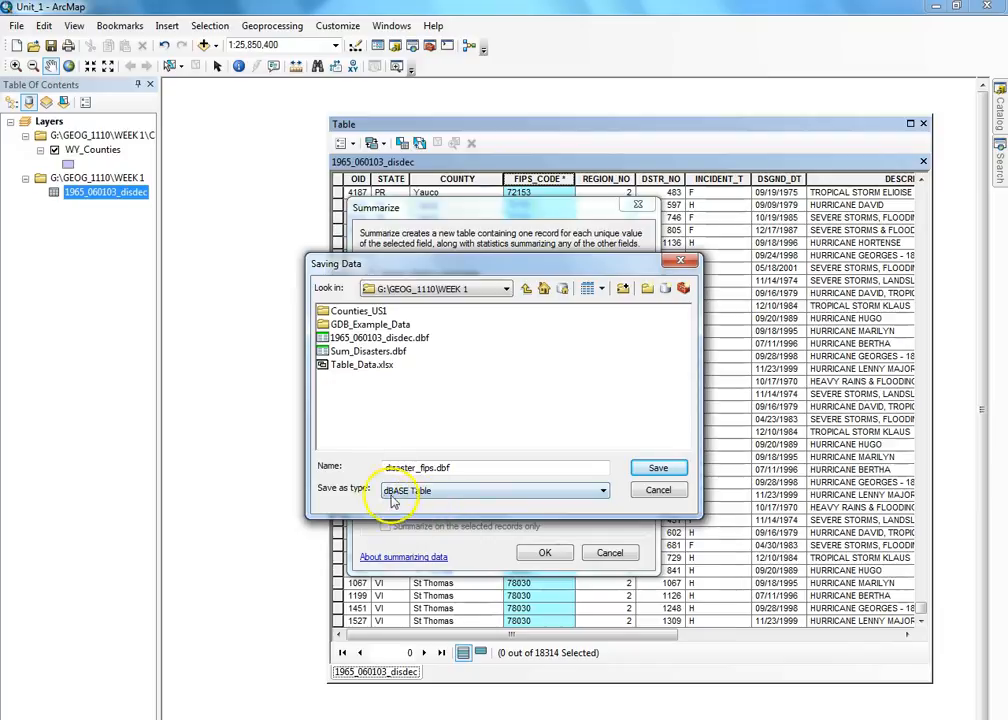
{"action": "left_click", "coordinate": [648, 472]}
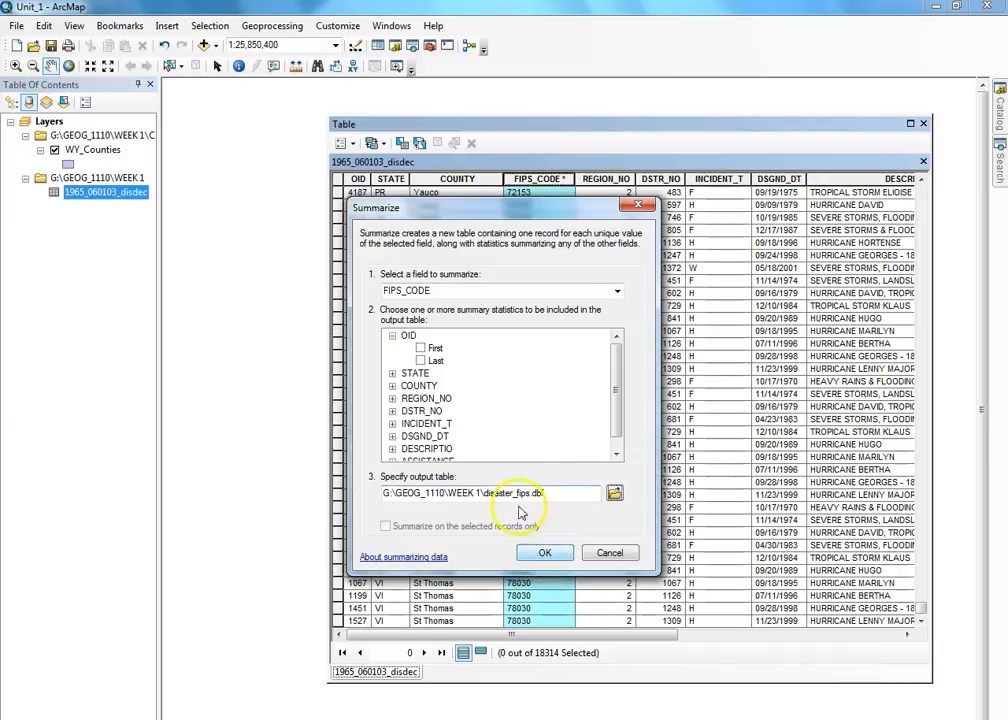
- Run the FIPS_CODE summary into disaster_fips and add the resulting table to the map
{"action": "left_click", "coordinate": [553, 553]}
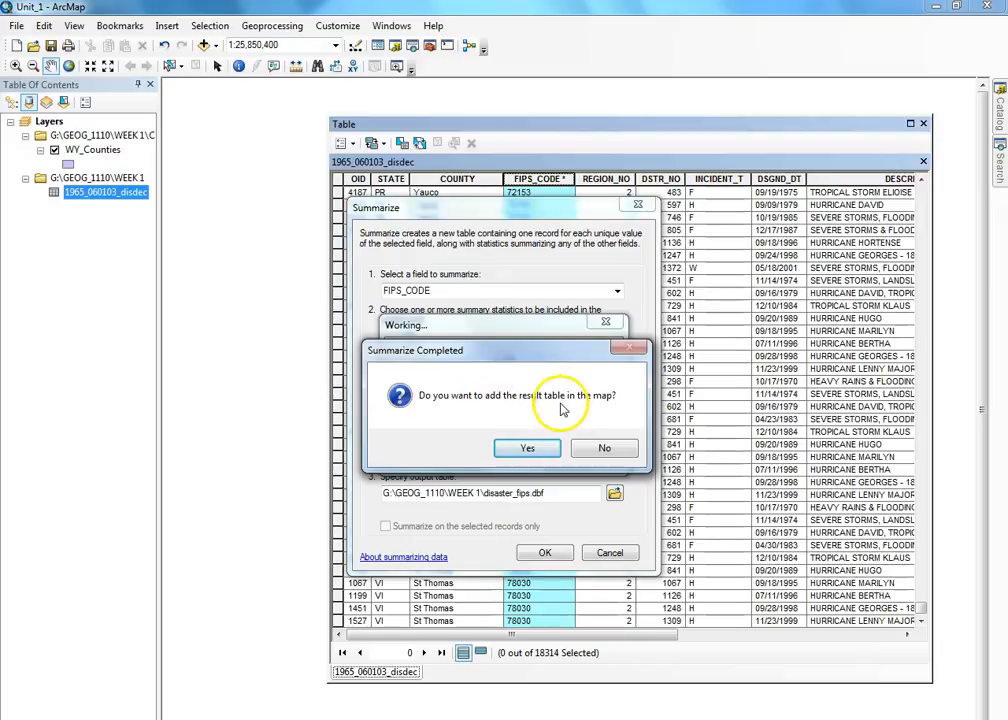
{"action": "left_click", "coordinate": [543, 452]}
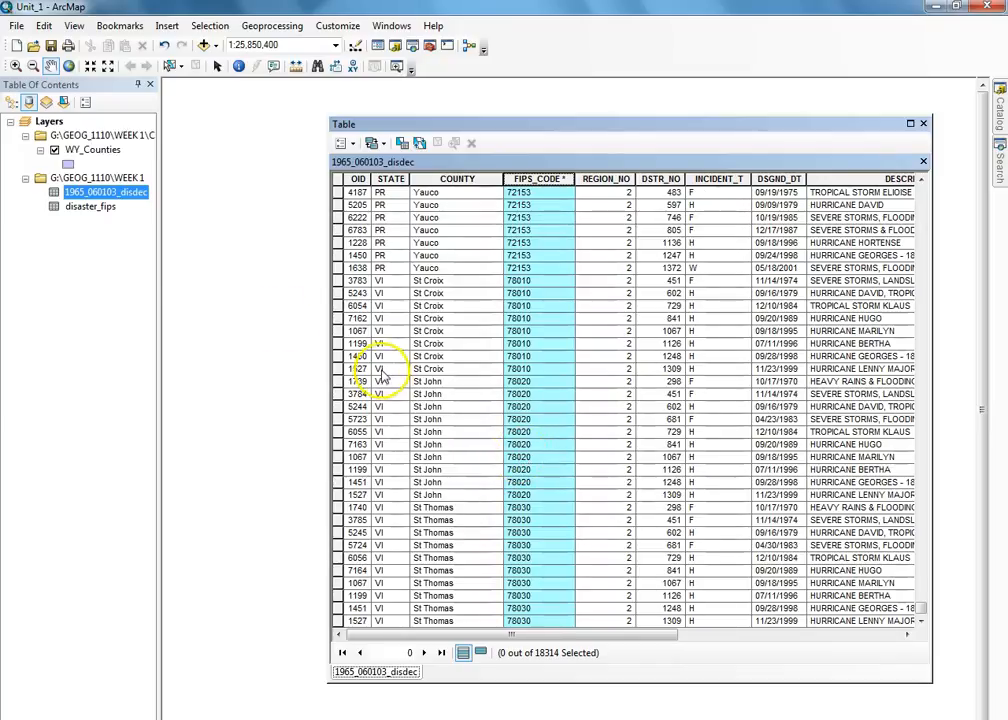
{"action": "left_click", "coordinate": [90, 207]}
{"action": "right_click", "coordinate": [88, 207]}
- Open disaster_fips to review per-FIPS disaster counts, then close the table window
{"action": "left_click", "coordinate": [140, 222]}
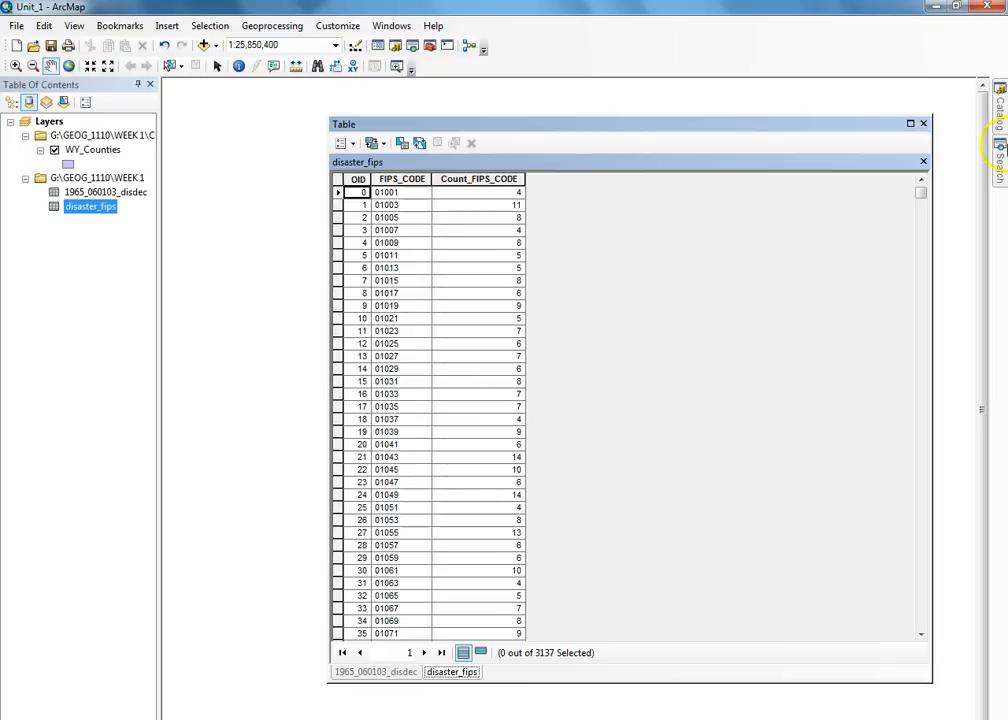
{"action": "left_click", "coordinate": [923, 123]}
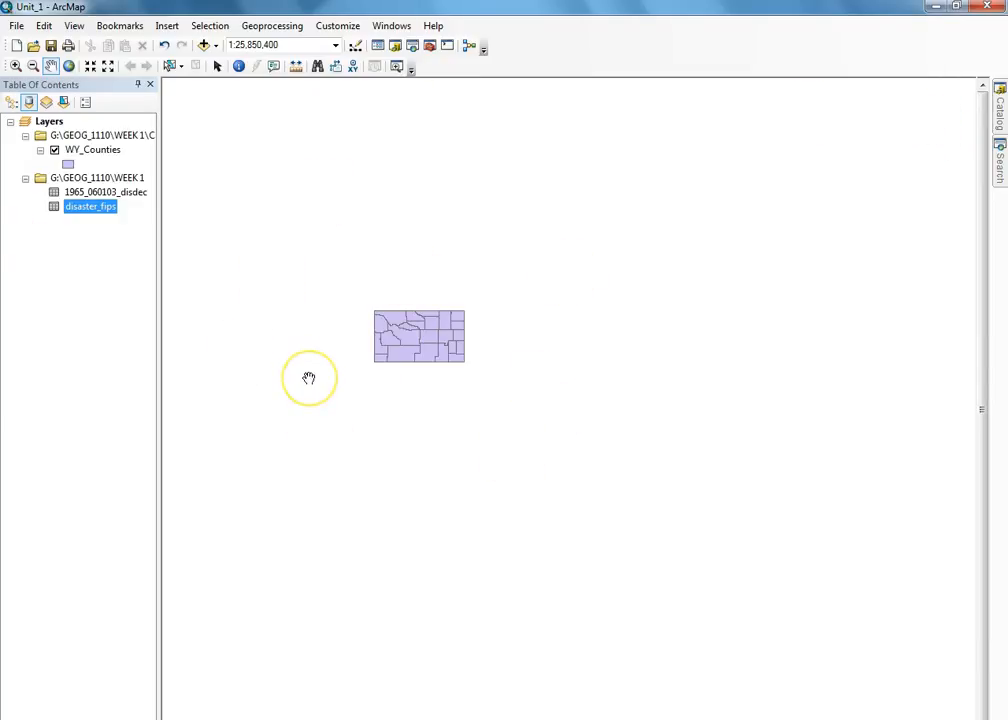
- Save the map document
{"action": "left_click", "coordinate": [16, 25]}
{"action": "left_click", "coordinate": [61, 80]}
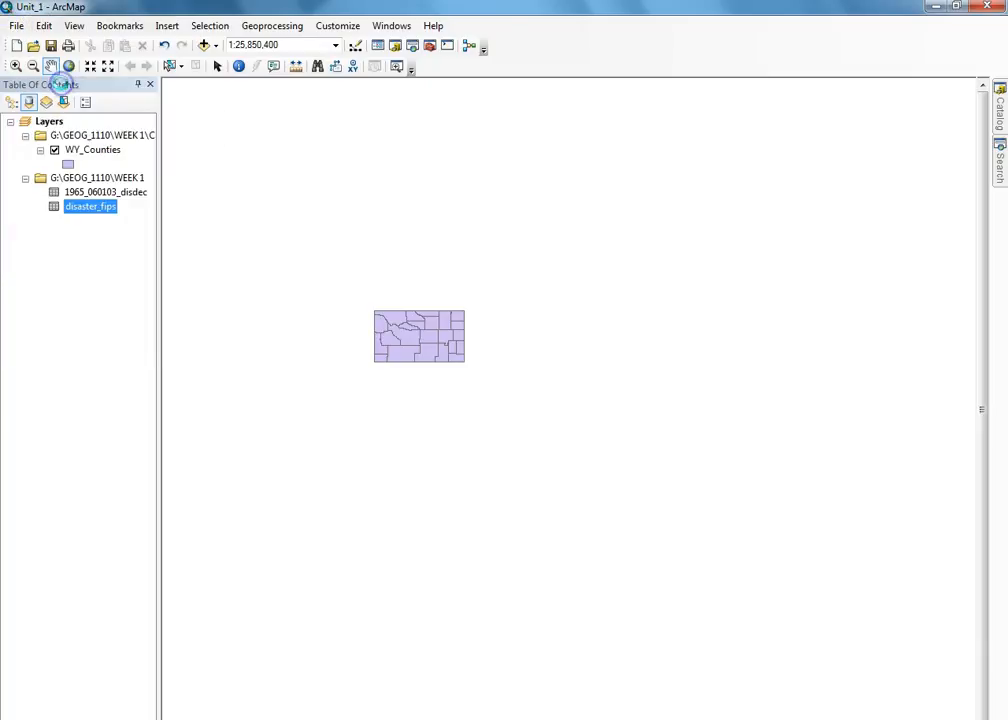
{"action": "left_click", "coordinate": [433, 255]}
{"action": "left_click", "coordinate": [519, 290]}
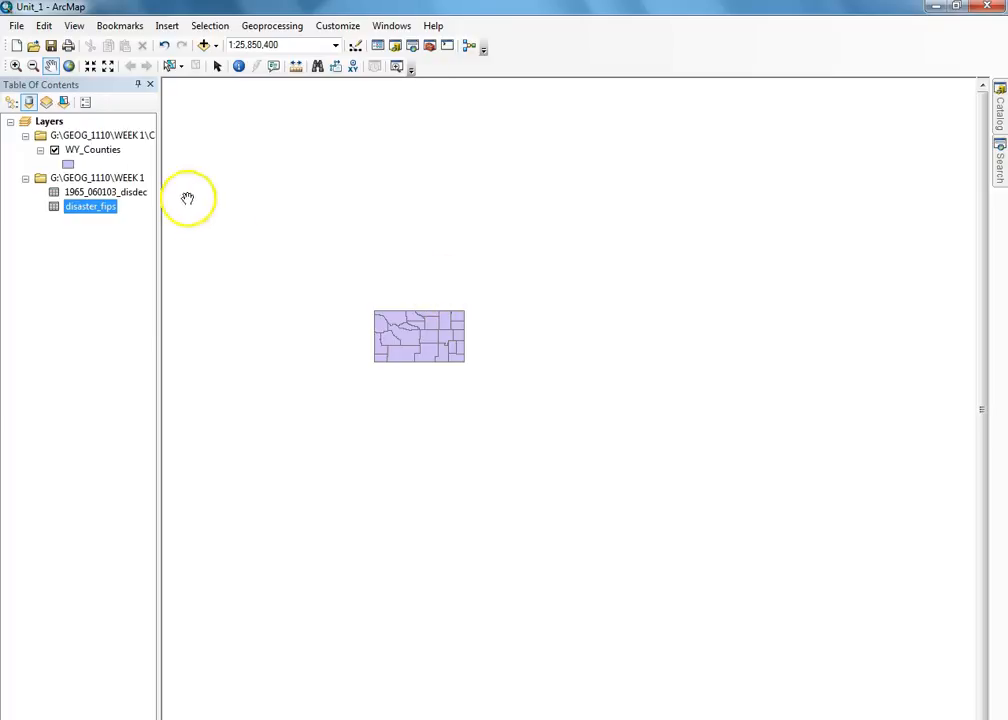
- Join disaster_fips to WY_Counties, matching the FIPS field to FIPS_CODE
{"action": "right_click", "coordinate": [86, 151]}
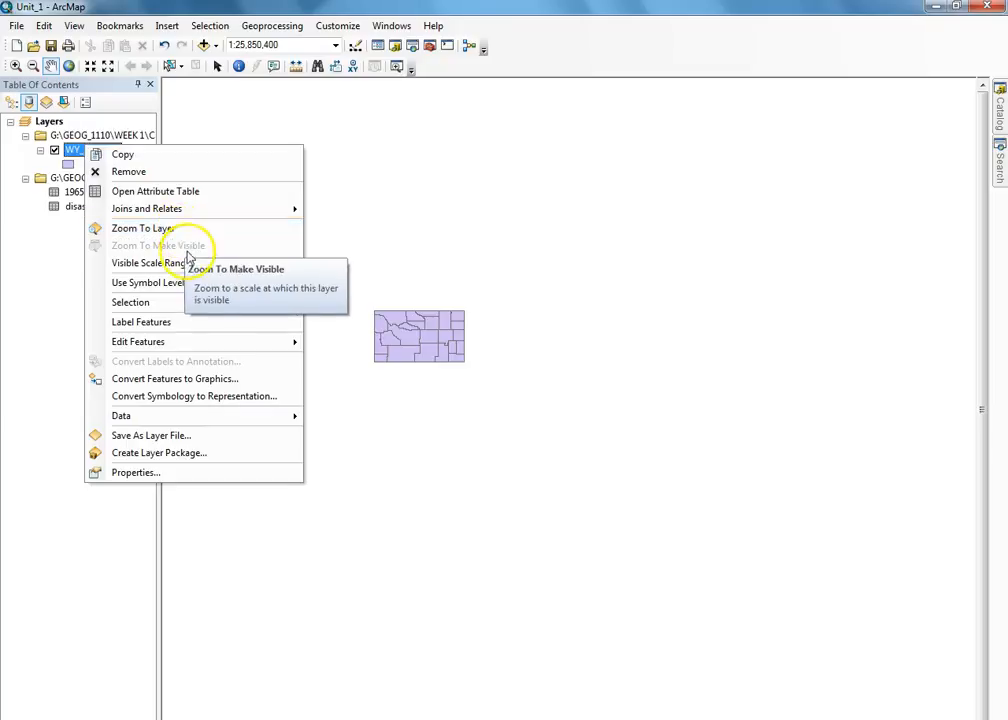
{"action": "mouse_move", "coordinate": [175, 214]}
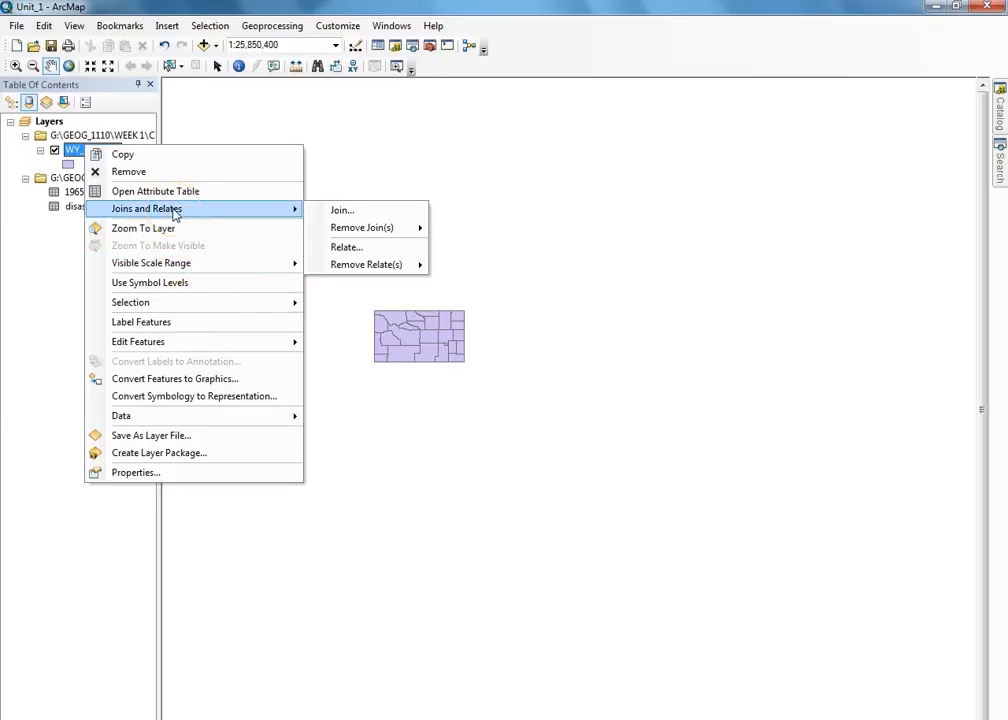
{"action": "left_click", "coordinate": [340, 211]}
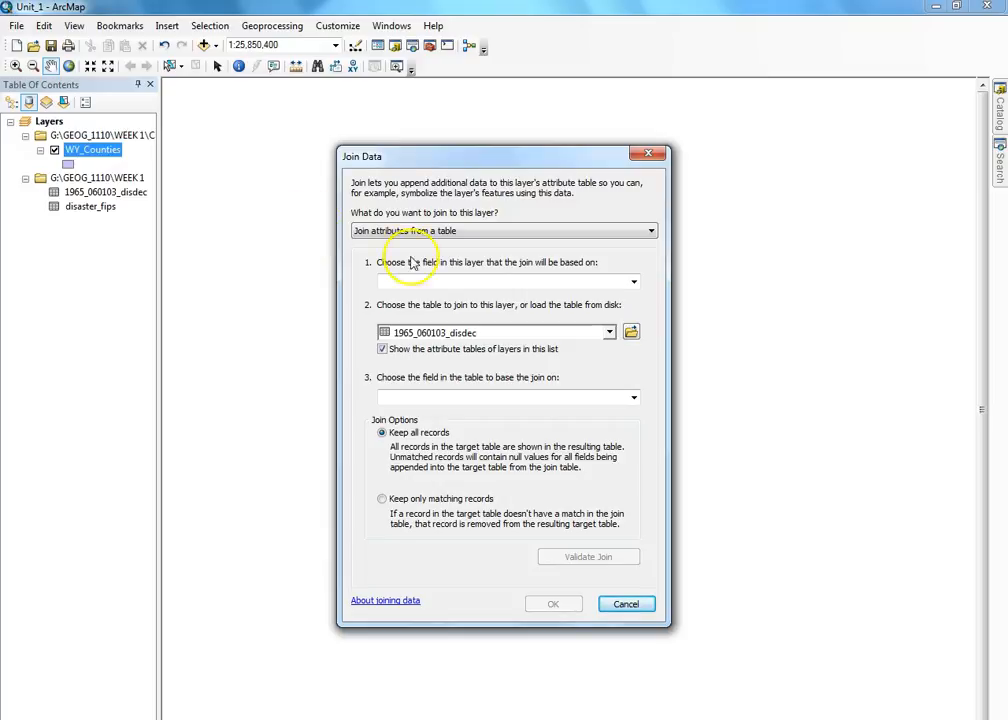
{"action": "left_click", "coordinate": [633, 281]}
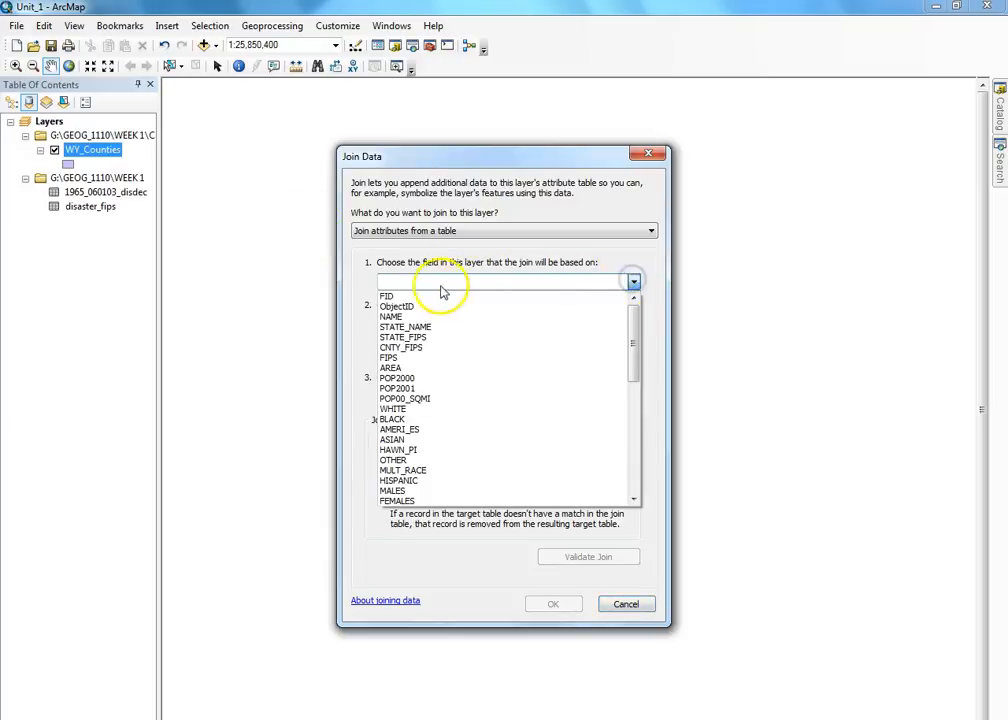
{"action": "left_click", "coordinate": [400, 357]}
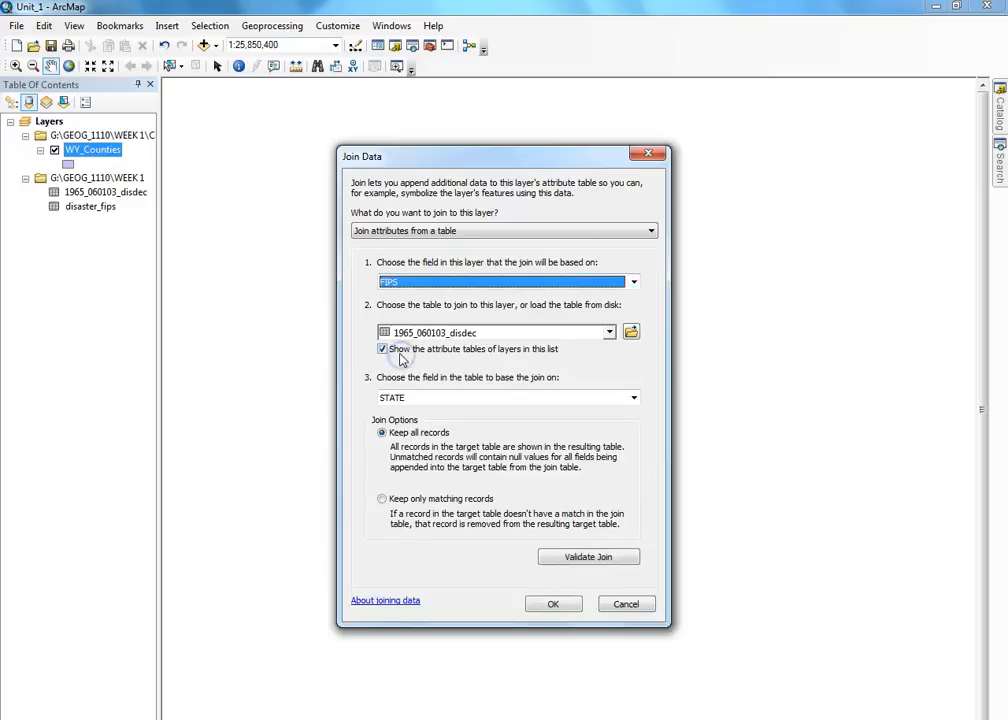
{"action": "left_click", "coordinate": [608, 332]}
{"action": "left_click", "coordinate": [449, 364]}
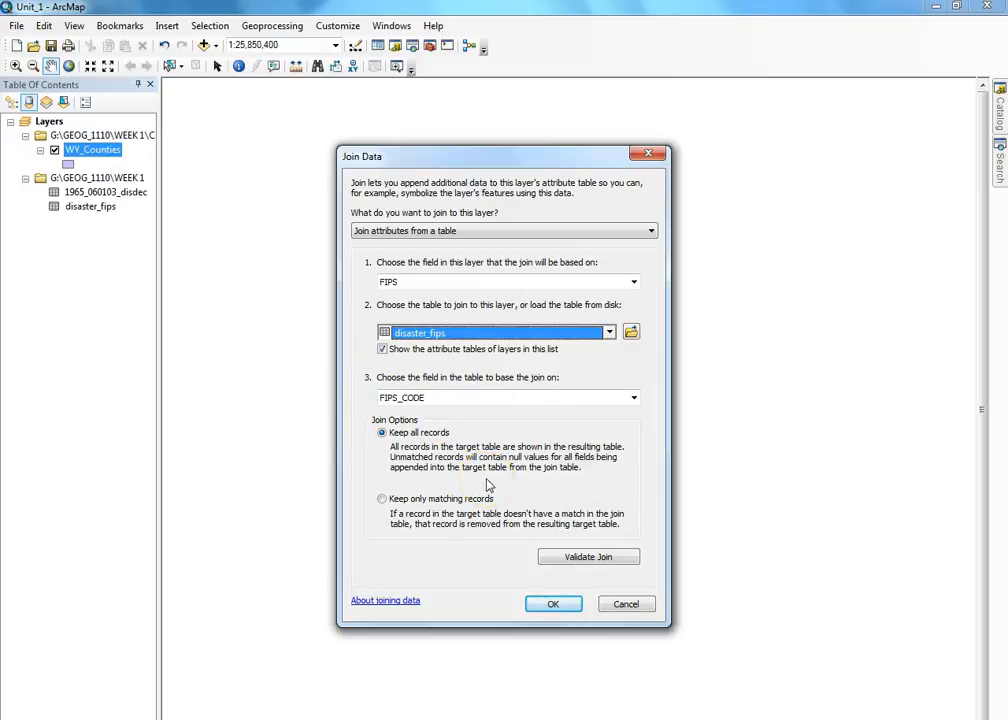
{"action": "left_click", "coordinate": [556, 603]}
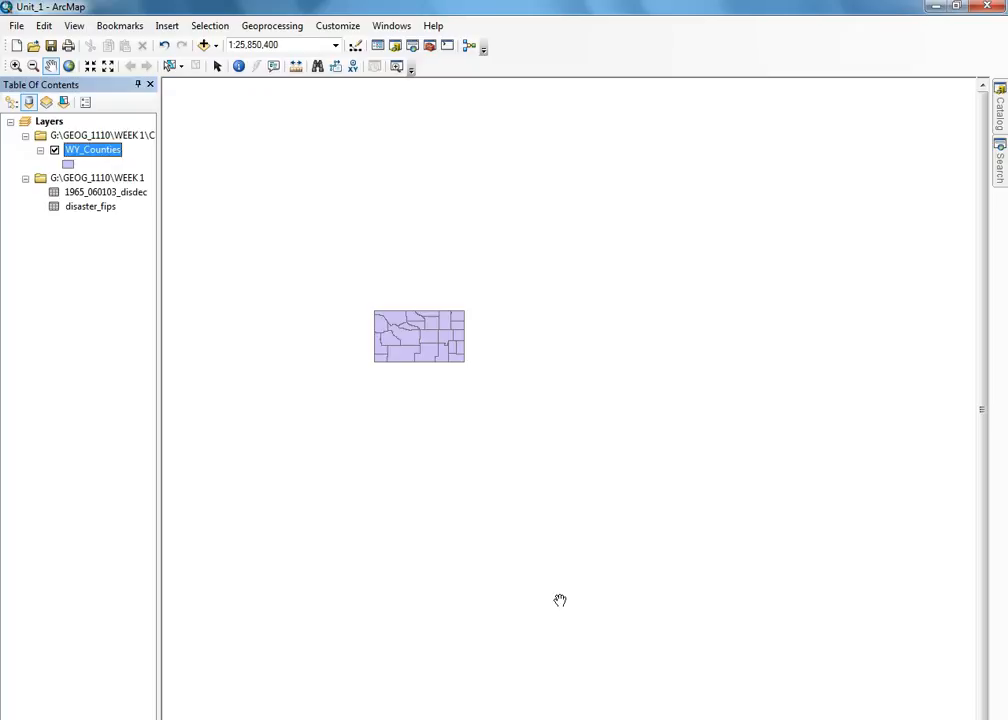
{"action": "left_click", "coordinate": [545, 588]}
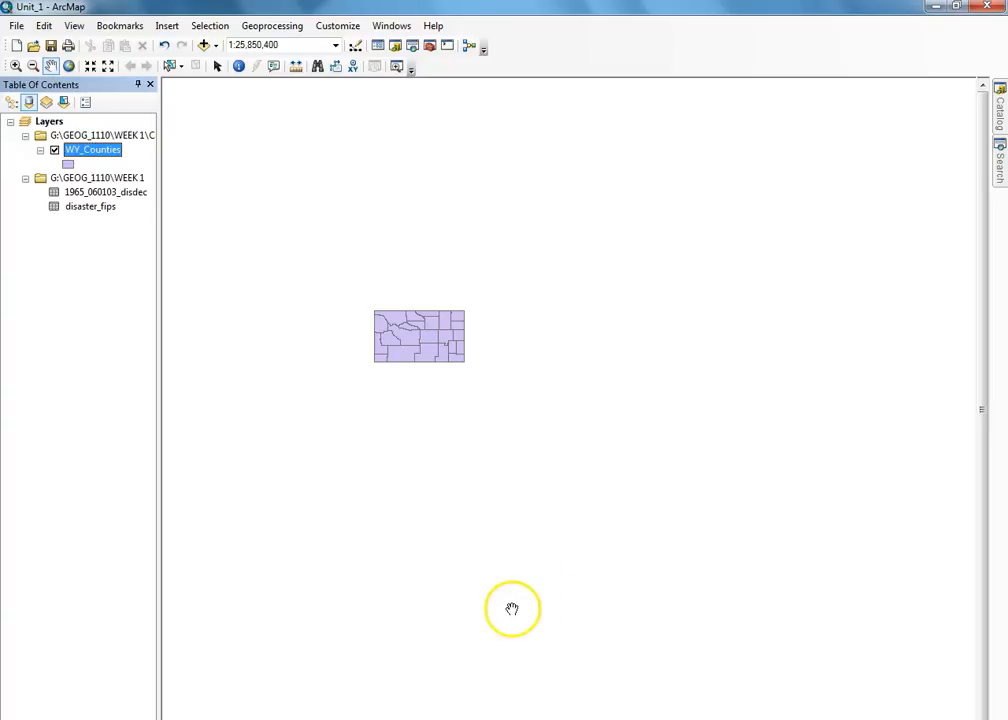
- Open the WY_Counties attribute table and scroll right to the joined Count_FIPS_CODE values
{"action": "right_click", "coordinate": [92, 150]}
{"action": "left_click", "coordinate": [106, 193]}
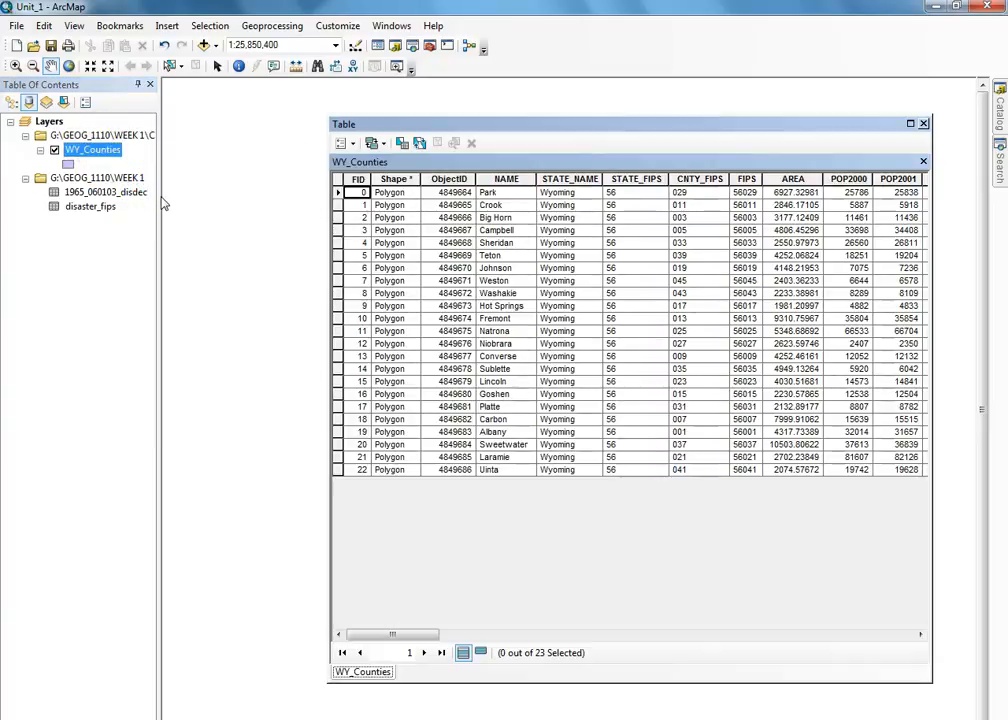
{"action": "left_click_drag", "start_coordinate": [430, 636], "coordinate": [902, 646]}
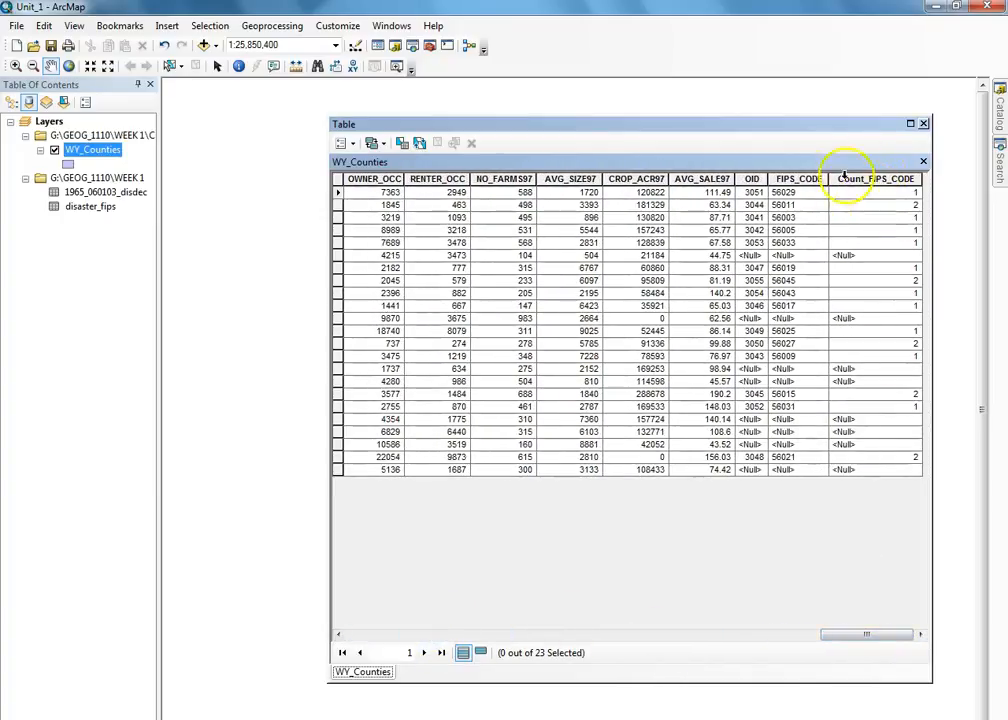
{"action": "left_click", "coordinate": [857, 257]}
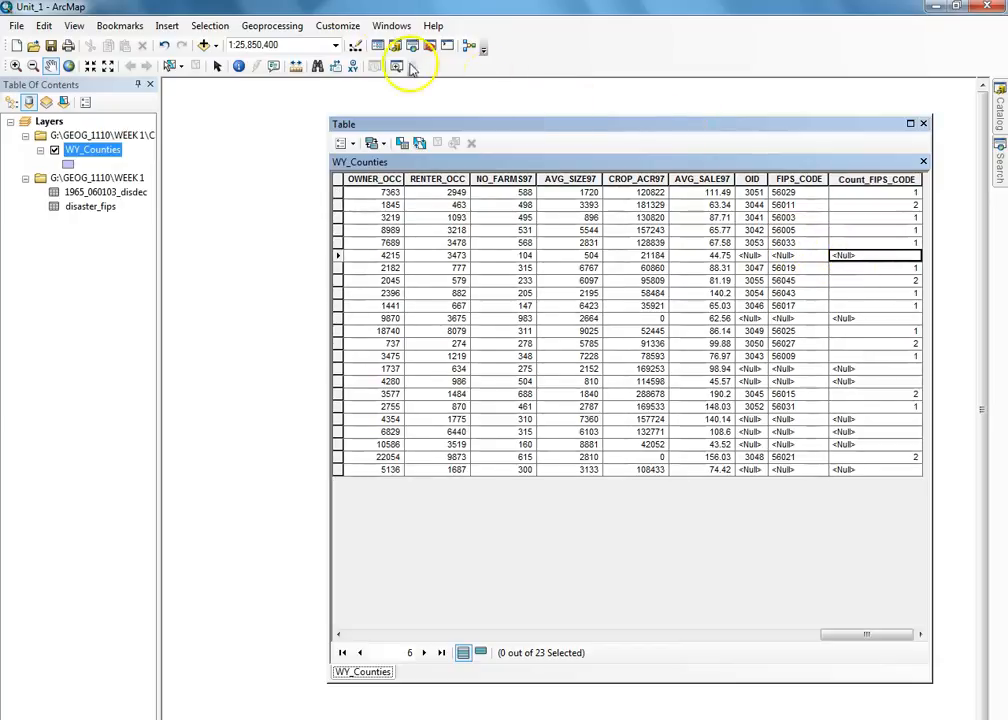
- Show the Editor toolbar from Customize > Toolbars
{"action": "left_click", "coordinate": [346, 27]}
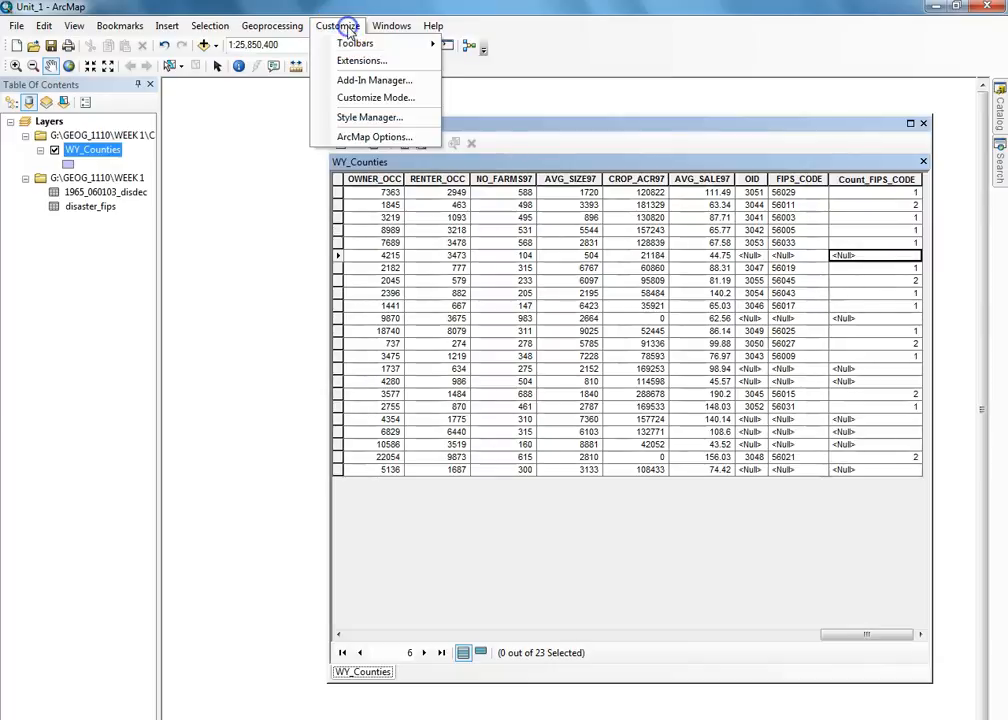
{"action": "mouse_move", "coordinate": [360, 43]}
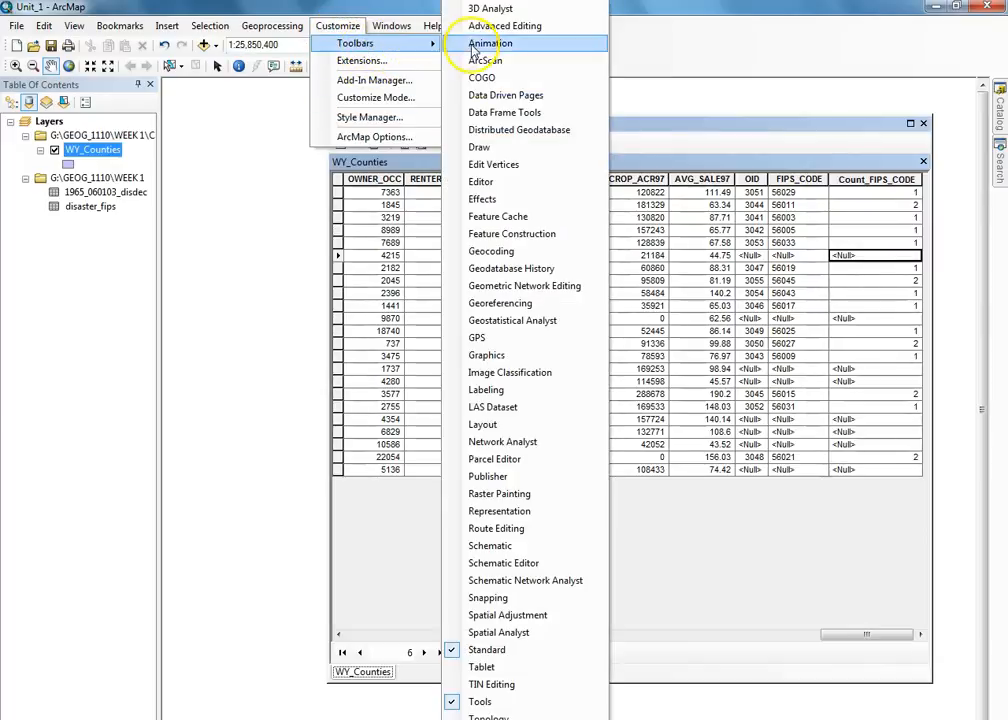
{"action": "left_click", "coordinate": [482, 181]}
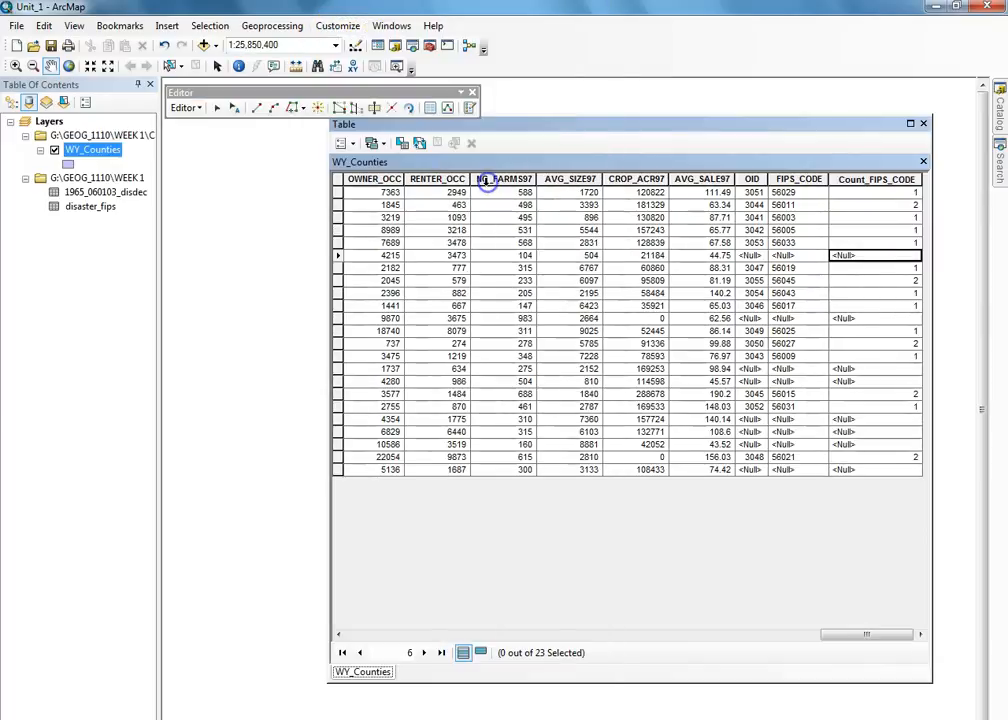
- Start editing WY_Counties, inspect a Null Count_FIPS_CODE cell, and close the Editor toolbar
{"action": "left_click", "coordinate": [199, 108]}
{"action": "left_click", "coordinate": [203, 127]}
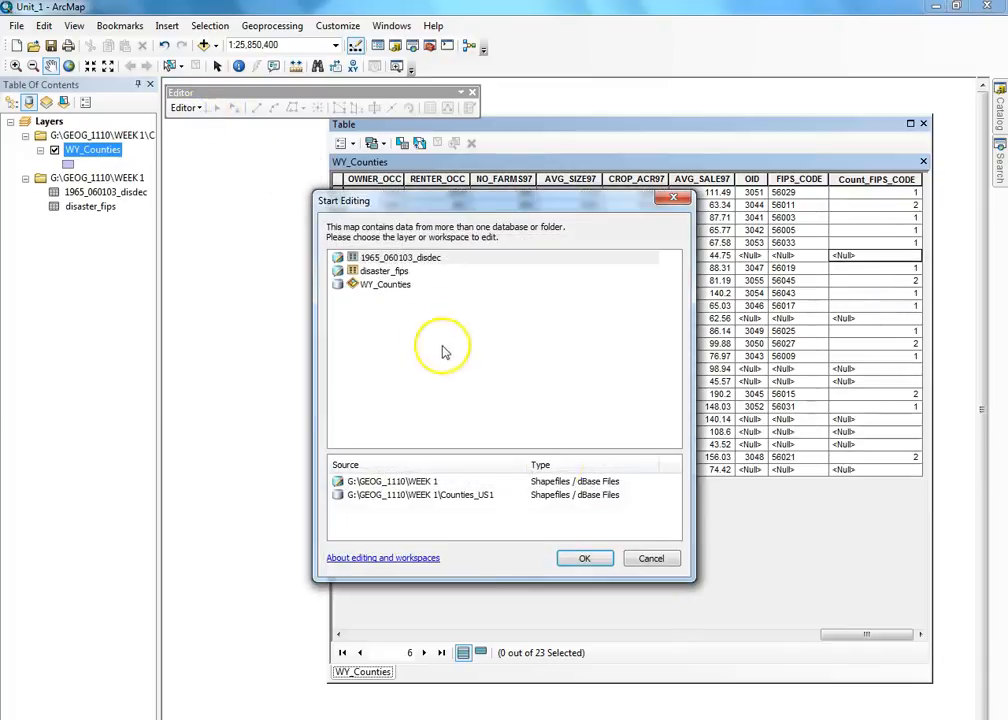
{"action": "left_click", "coordinate": [386, 285]}
{"action": "left_click", "coordinate": [585, 558]}
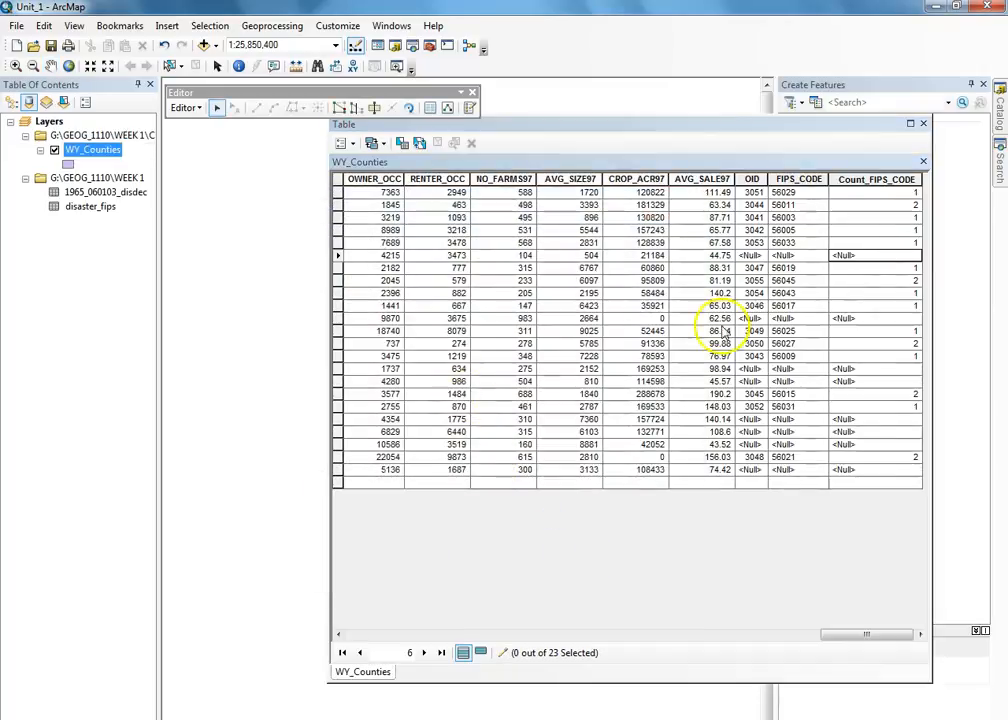
{"action": "left_click", "coordinate": [852, 258]}
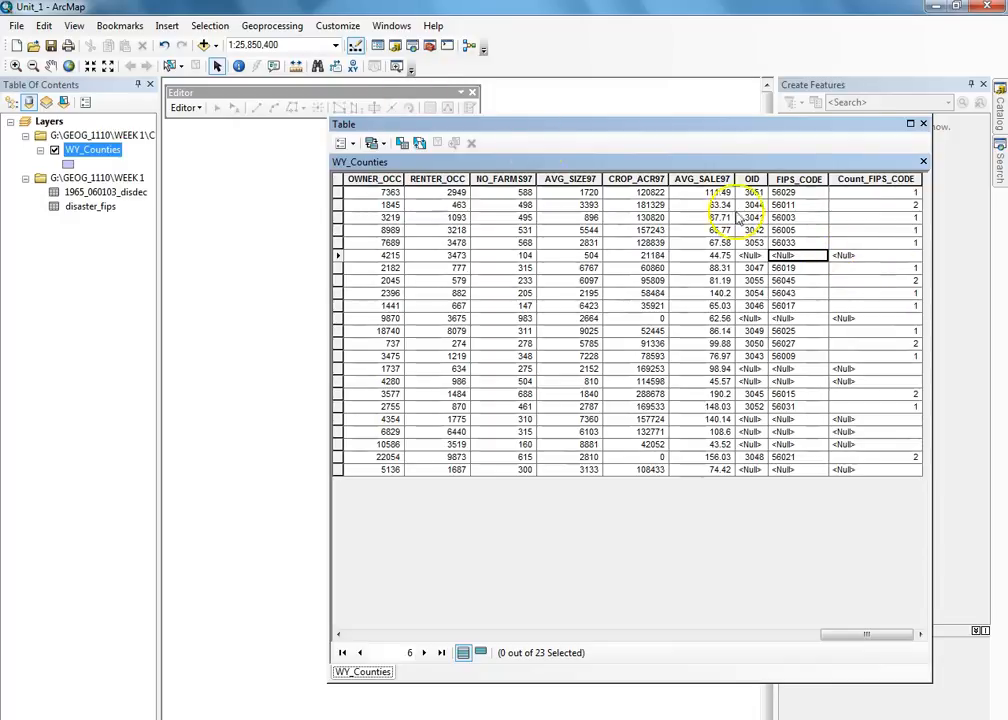
{"action": "left_click", "coordinate": [857, 256]}
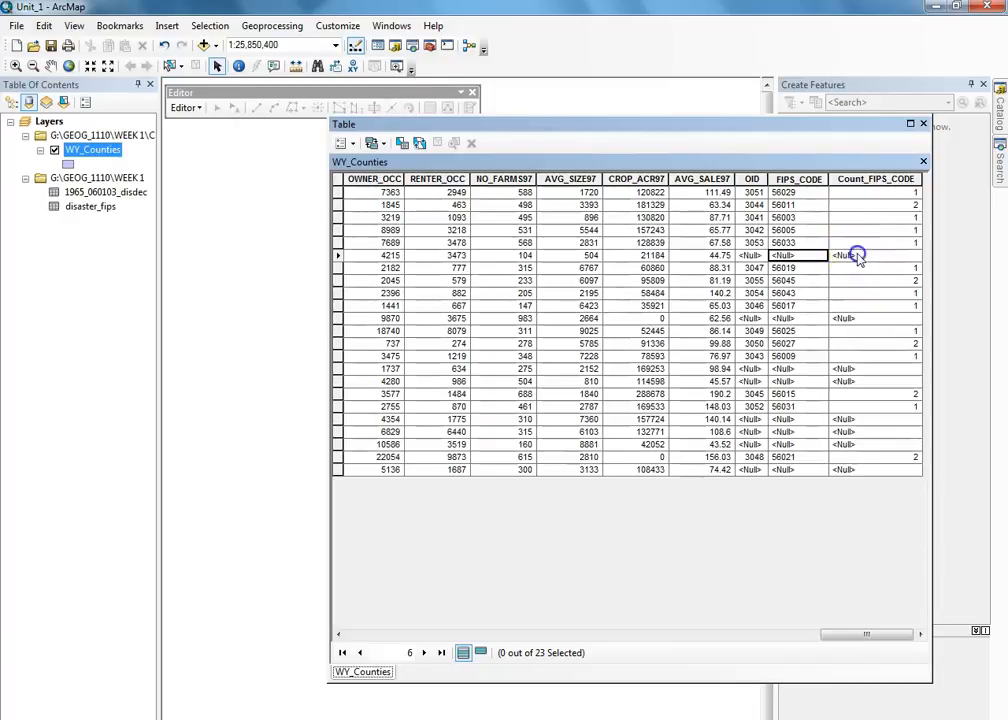
{"action": "left_click", "coordinate": [472, 92]}
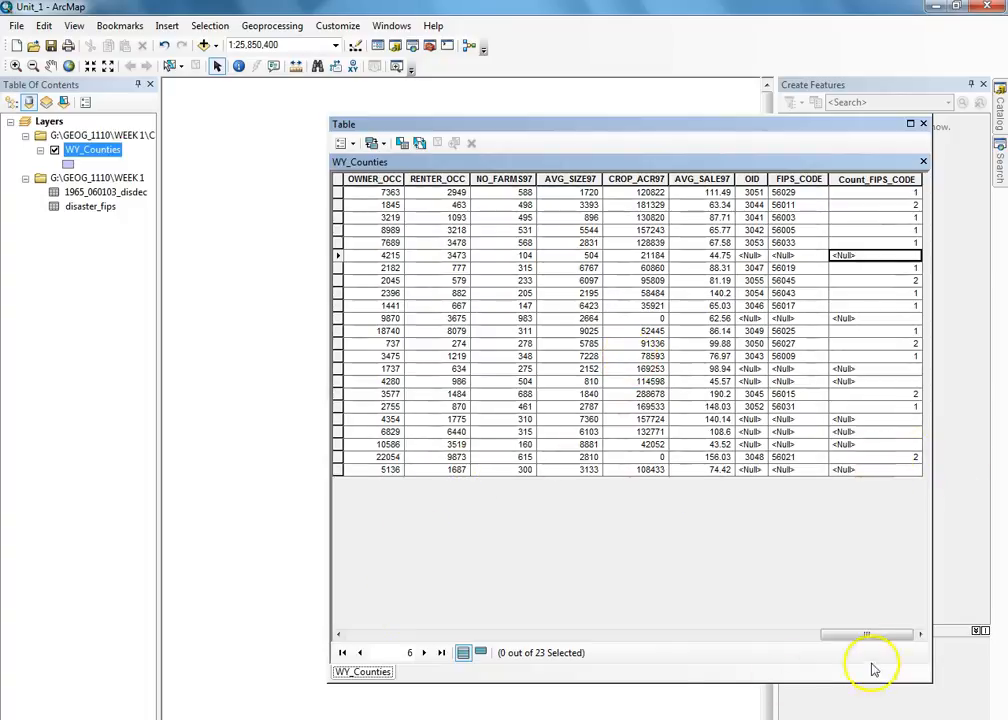
- Select Laramie's count-2 row, clear the selection, and close the attribute table
{"action": "left_click", "coordinate": [752, 457]}
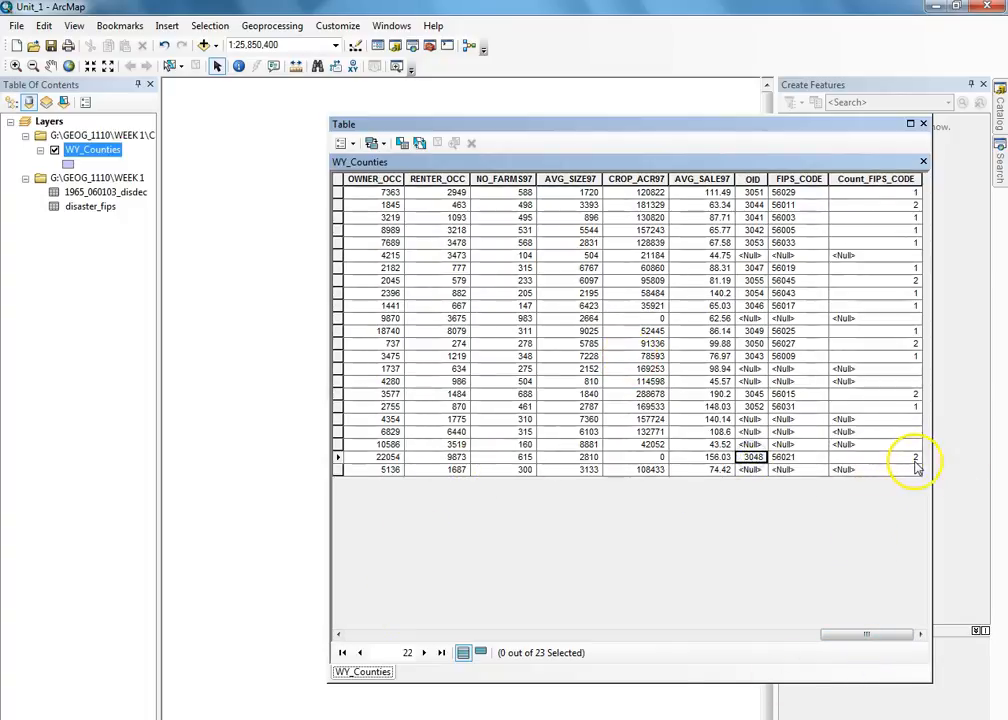
{"action": "left_click", "coordinate": [338, 457]}
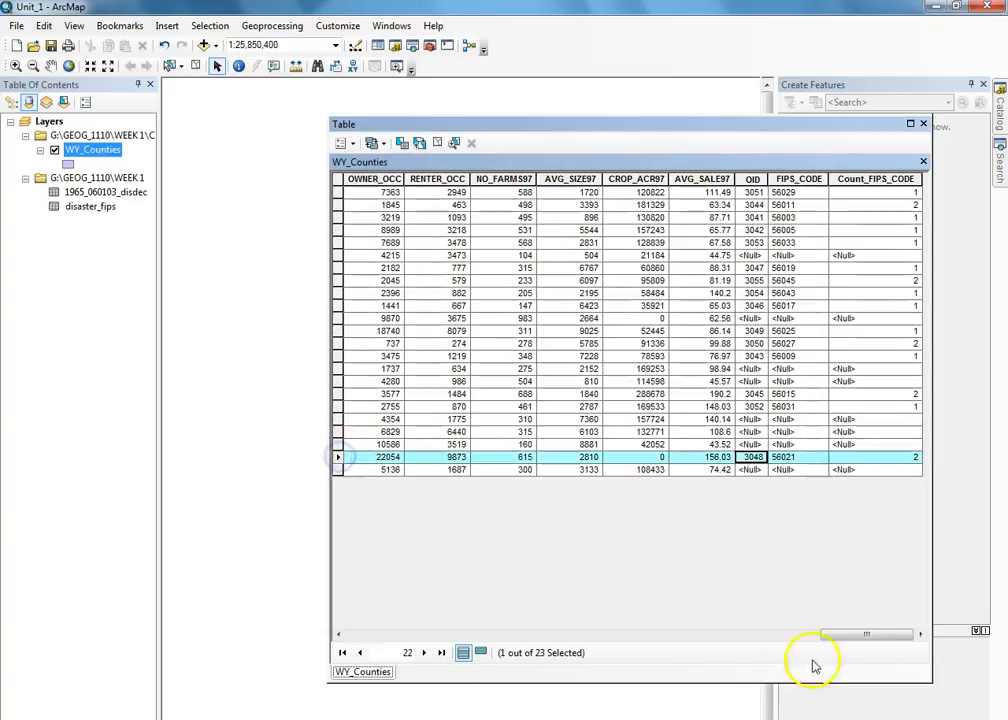
{"action": "left_click_drag", "start_coordinate": [866, 634], "coordinate": [360, 612]}
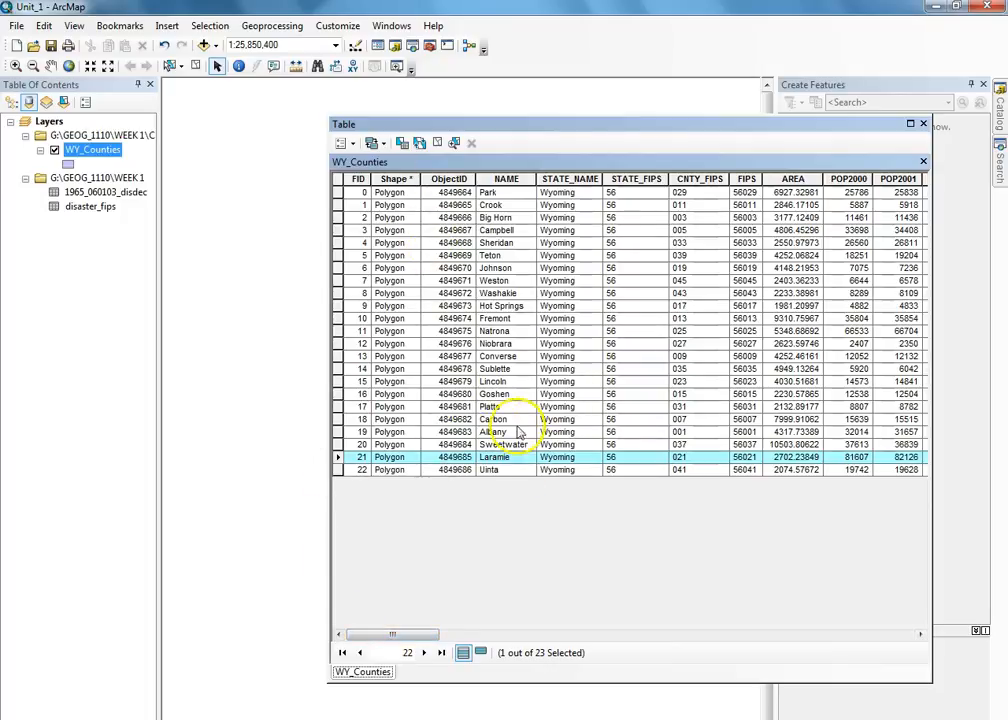
{"action": "left_click", "coordinate": [437, 143]}
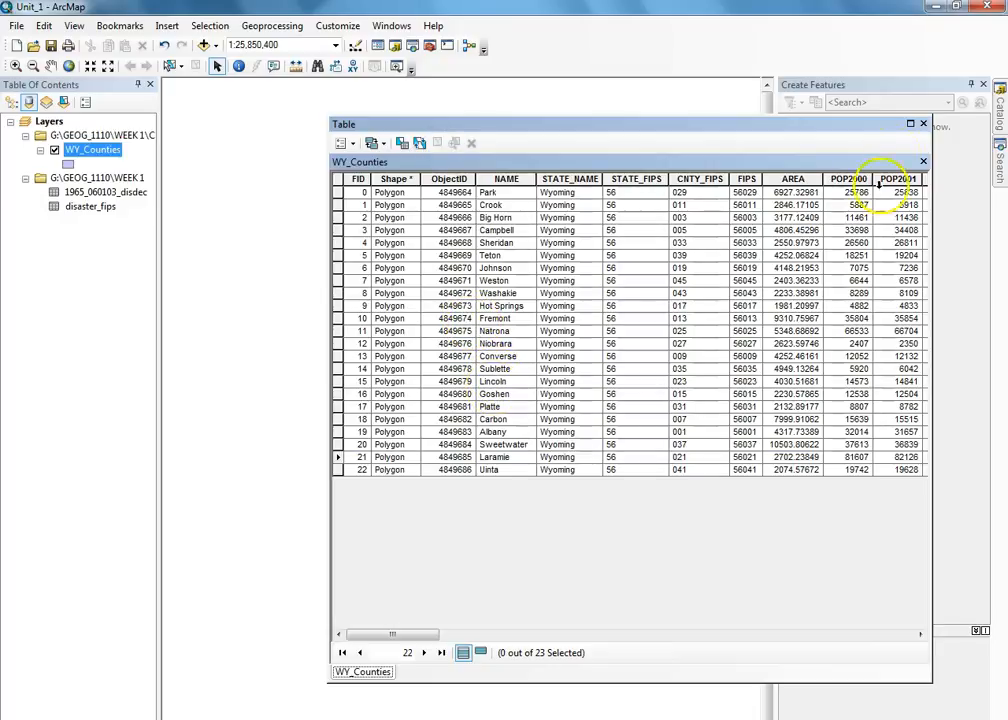
{"action": "left_click", "coordinate": [922, 123]}
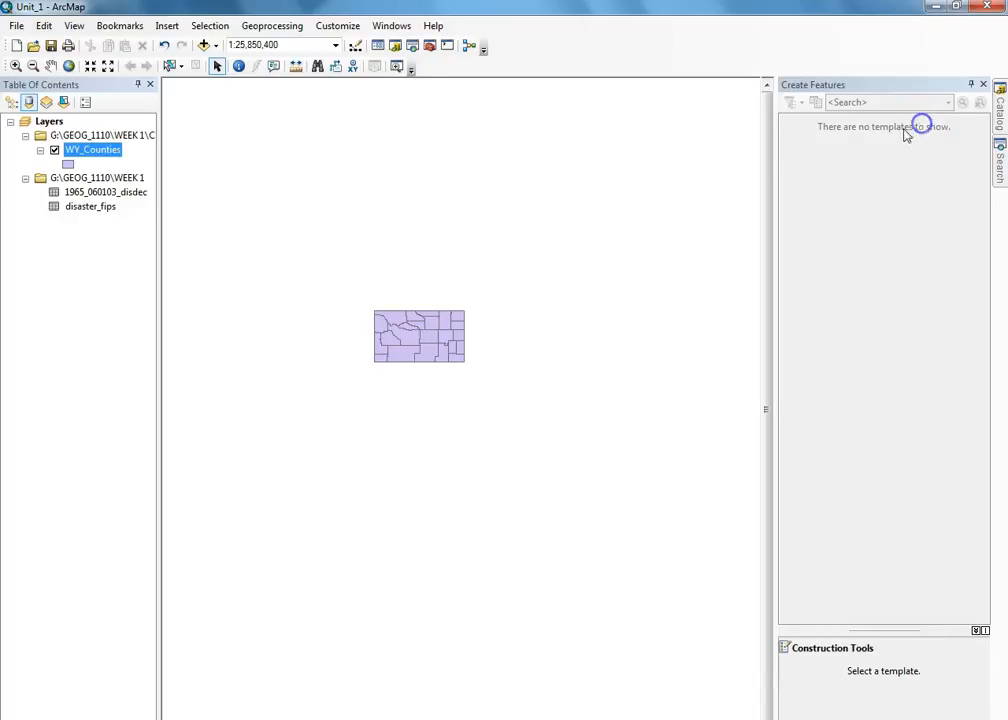
- Close the Create Features panel and open the WY_Counties Layer Properties
{"action": "left_click", "coordinate": [983, 84]}
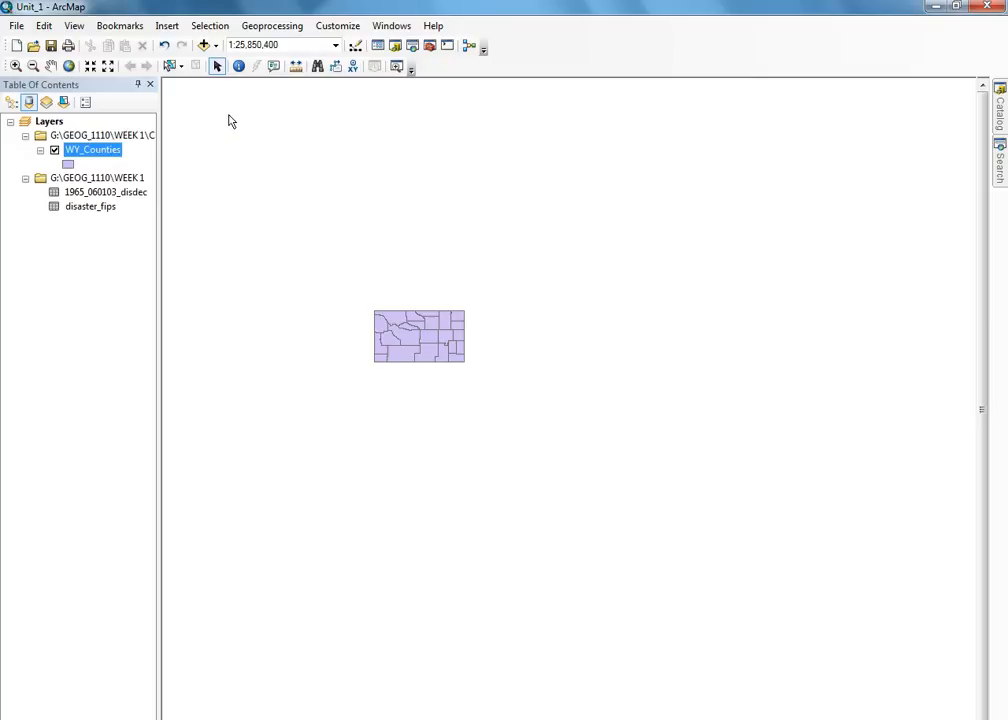
{"action": "right_click", "coordinate": [82, 150]}
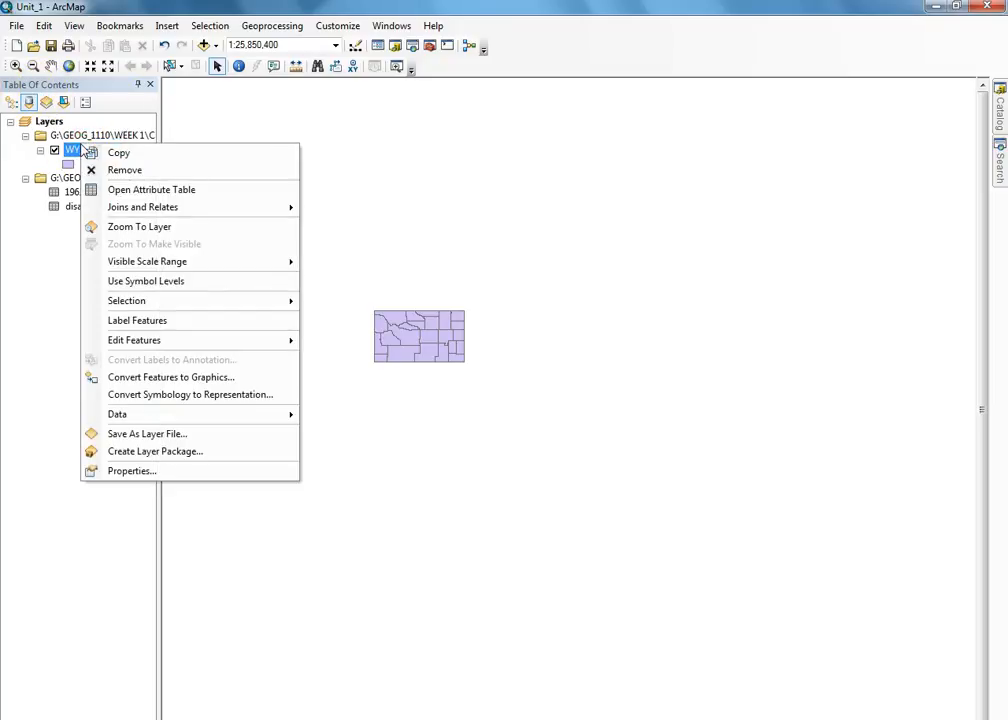
{"action": "left_click", "coordinate": [135, 470]}
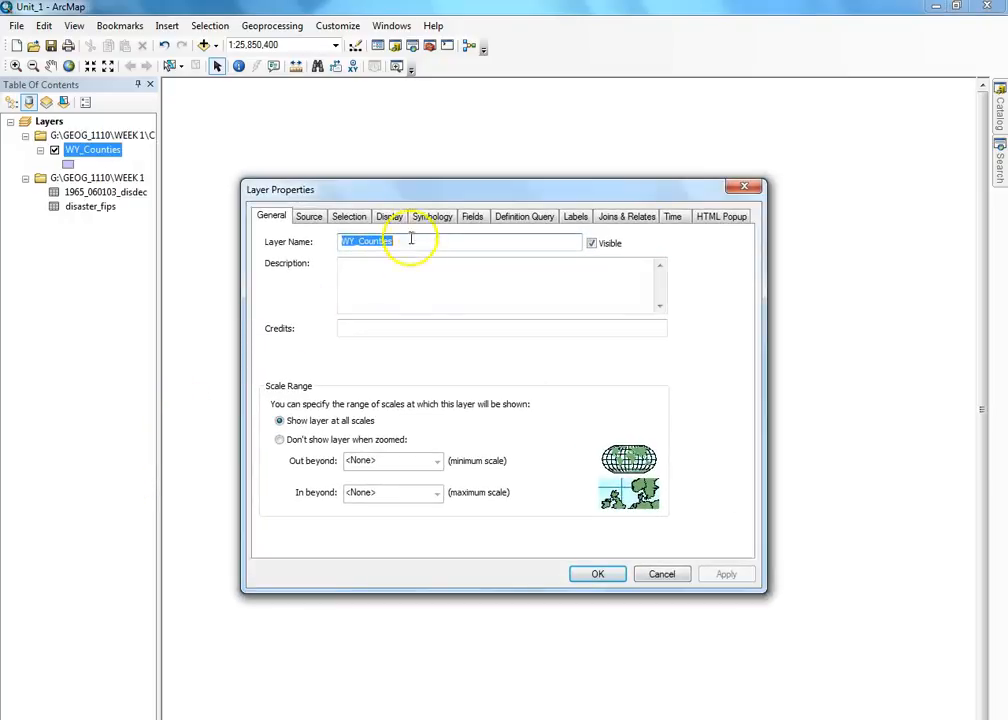
- Symbolize WY_Counties by unique-value categories of the Count_FIPS_CODE field
{"action": "left_click", "coordinate": [430, 218]}
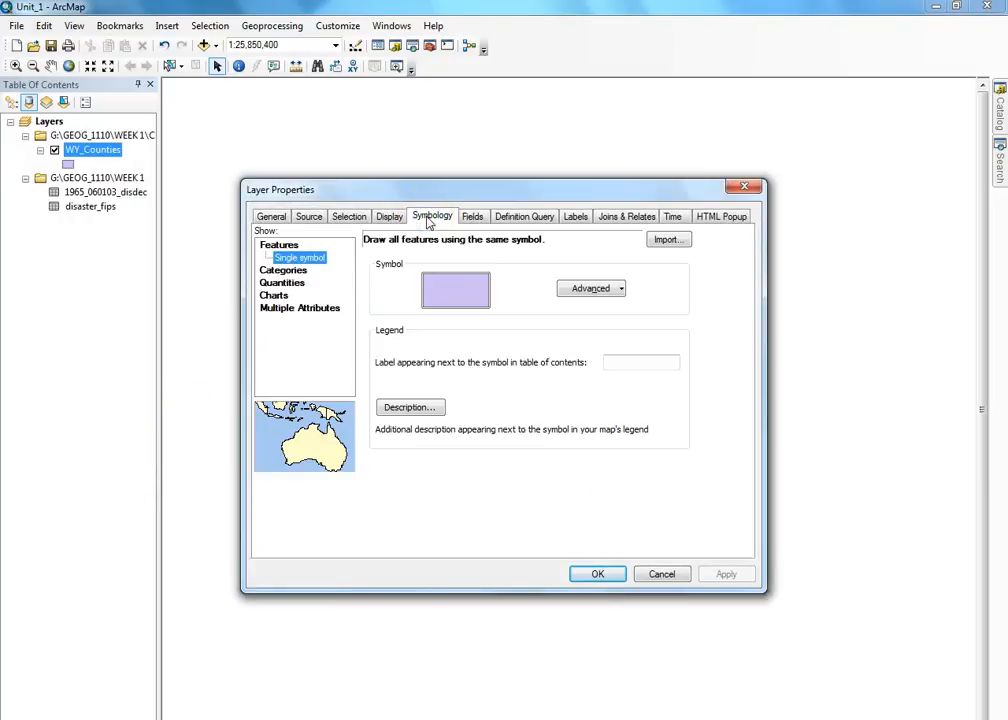
{"action": "left_click", "coordinate": [283, 272]}
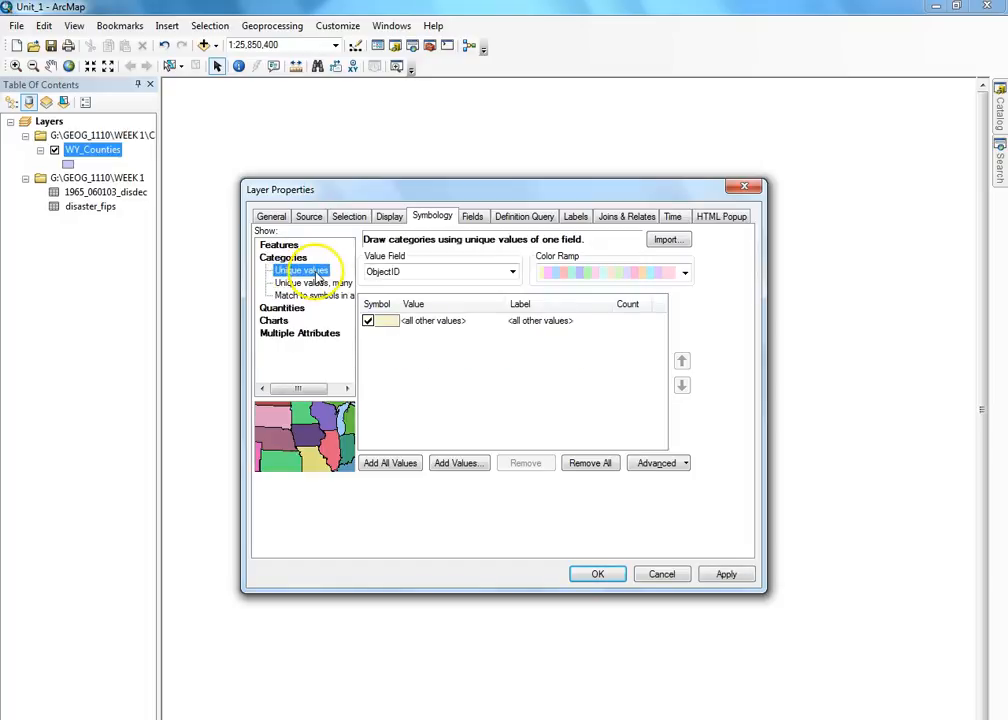
{"action": "left_click", "coordinate": [511, 272]}
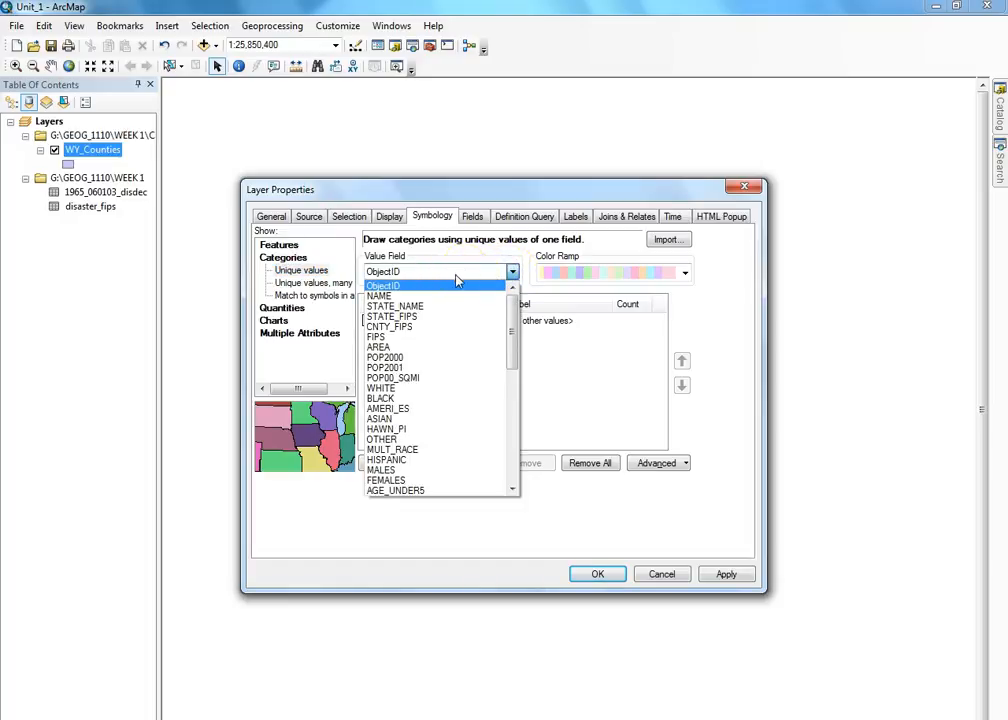
{"action": "scroll", "coordinate": [452, 360], "scroll_direction": "down", "scroll_amount": 7}
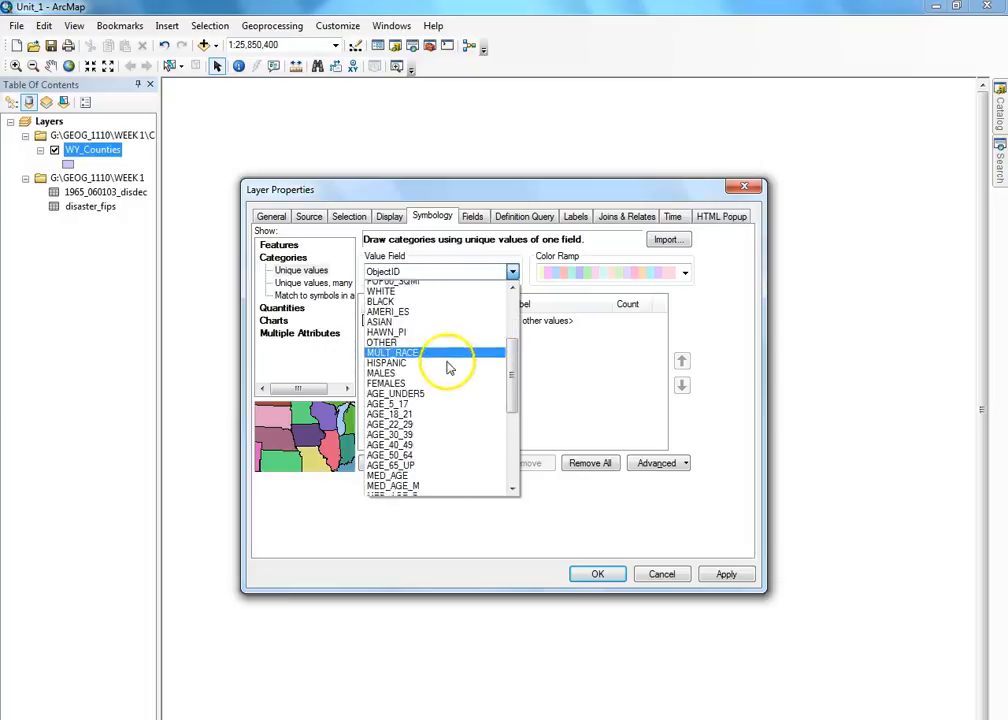
{"action": "scroll", "coordinate": [448, 415], "scroll_direction": "down", "scroll_amount": 4}
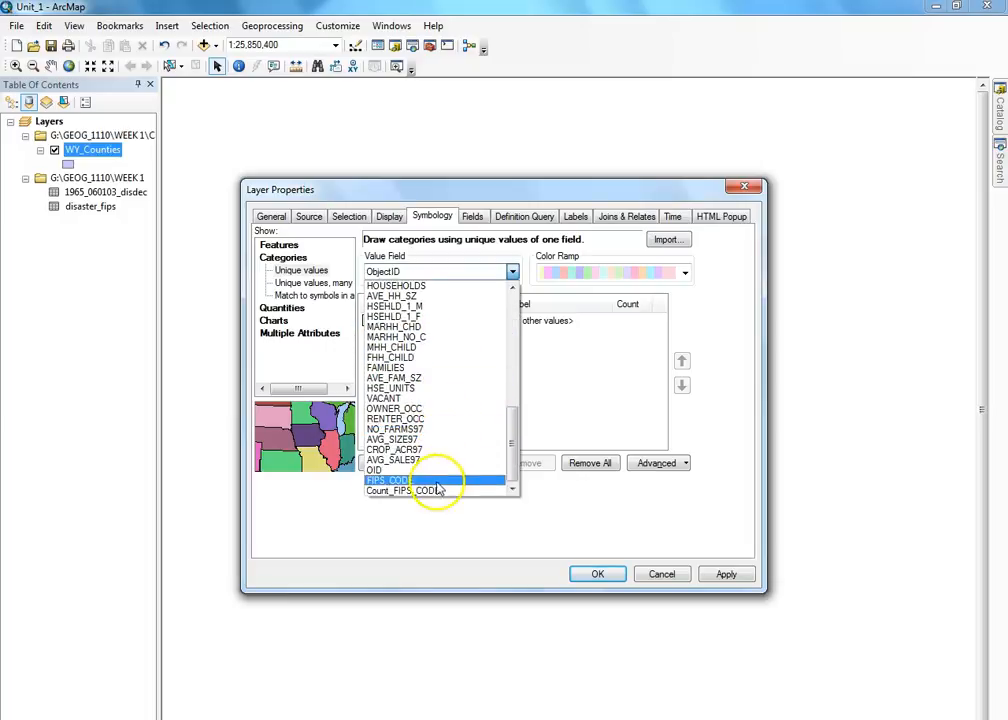
{"action": "left_click", "coordinate": [428, 491]}
- Add all Count_FIPS_CODE values, relabel <Null> as 0, and pick the green-yellow-red colour ramp
{"action": "left_click", "coordinate": [410, 463]}
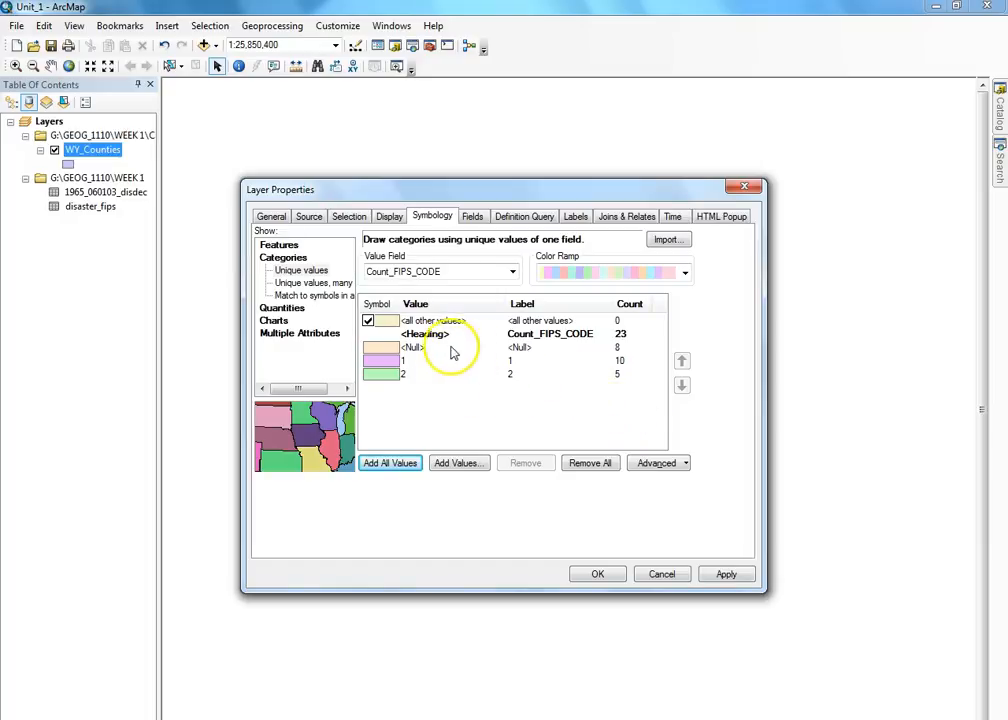
{"action": "left_click", "coordinate": [524, 349]}
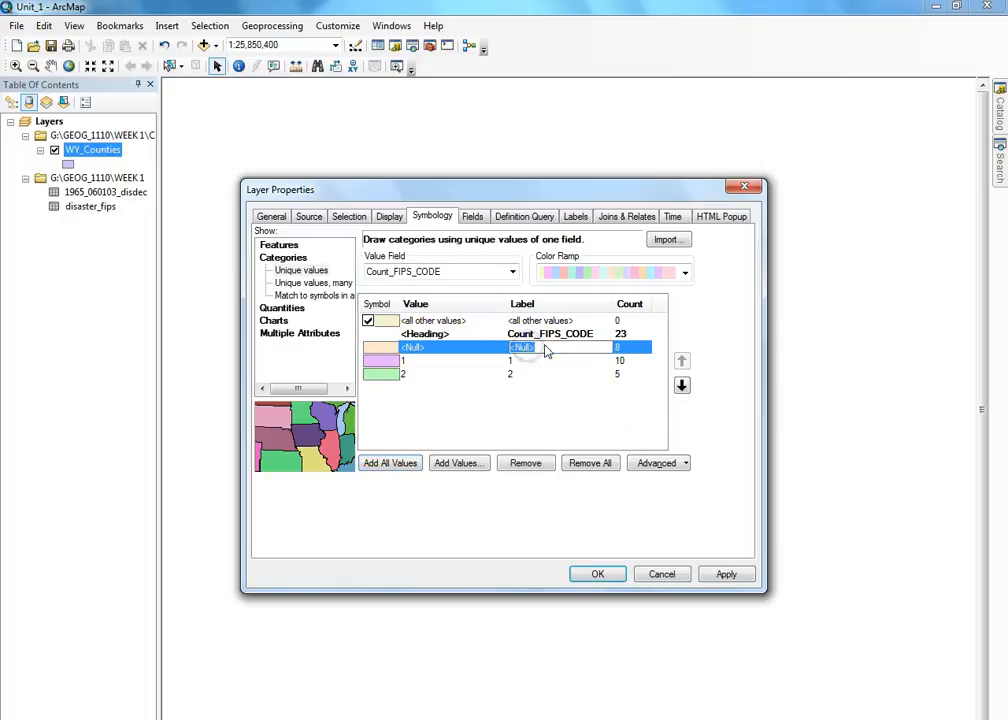
{"action": "key", "text": "BackSpace"}
{"action": "left_click", "coordinate": [478, 382]}
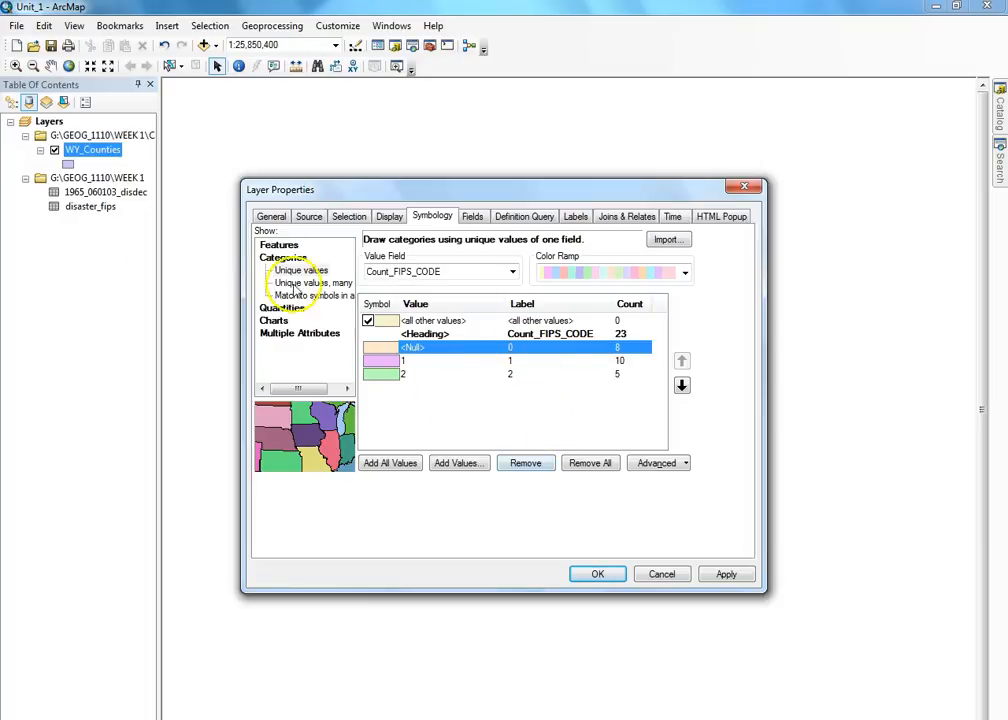
{"action": "left_click", "coordinate": [684, 273]}
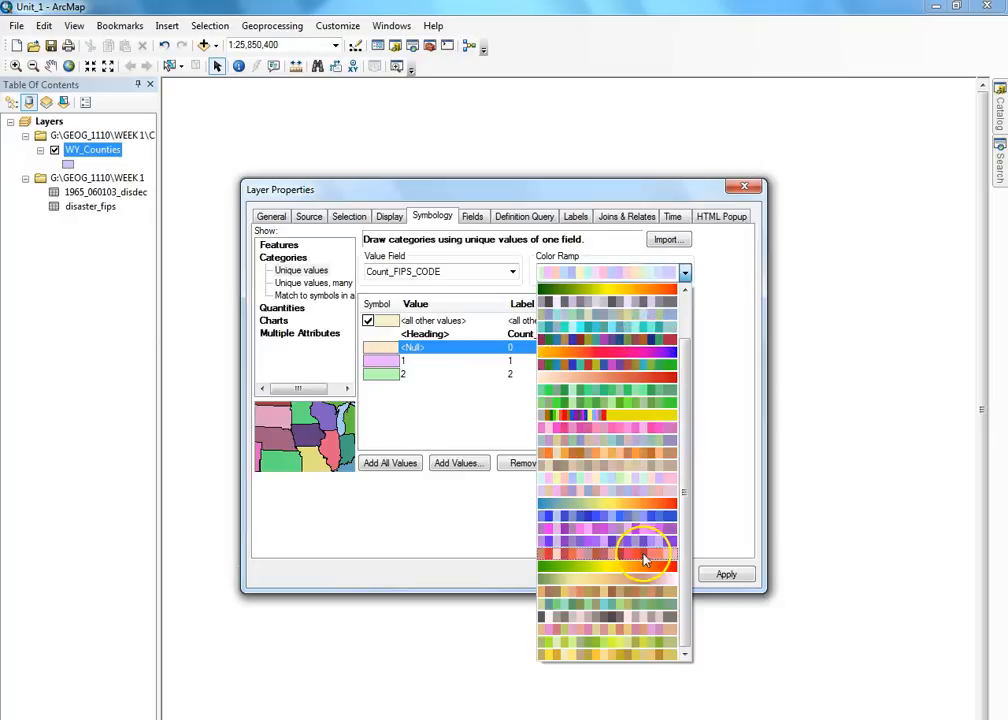
{"action": "left_click", "coordinate": [640, 567]}
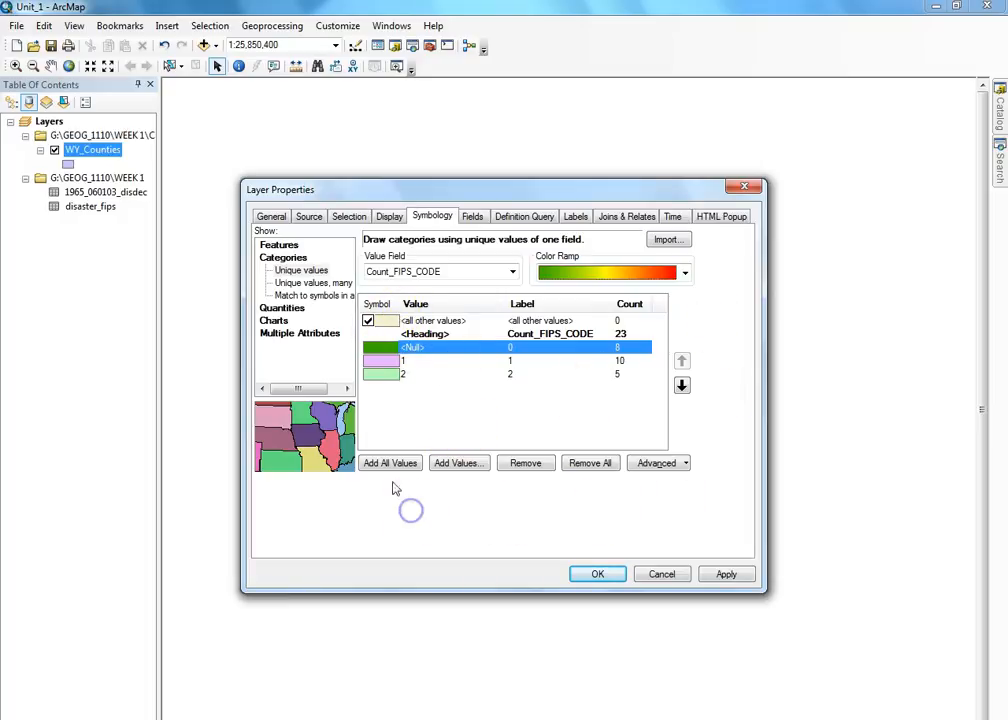
- Re-add all Count_FIPS_CODE values with the new colours, relabel <Null> as 0, and apply
{"action": "left_click", "coordinate": [512, 271]}
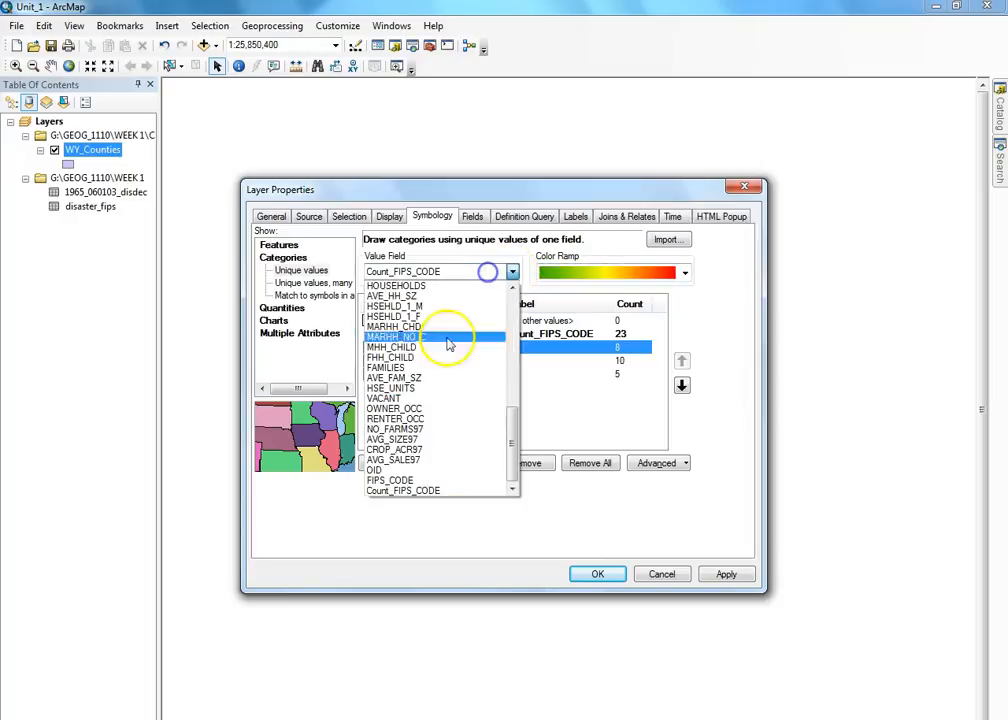
{"action": "left_click", "coordinate": [432, 491]}
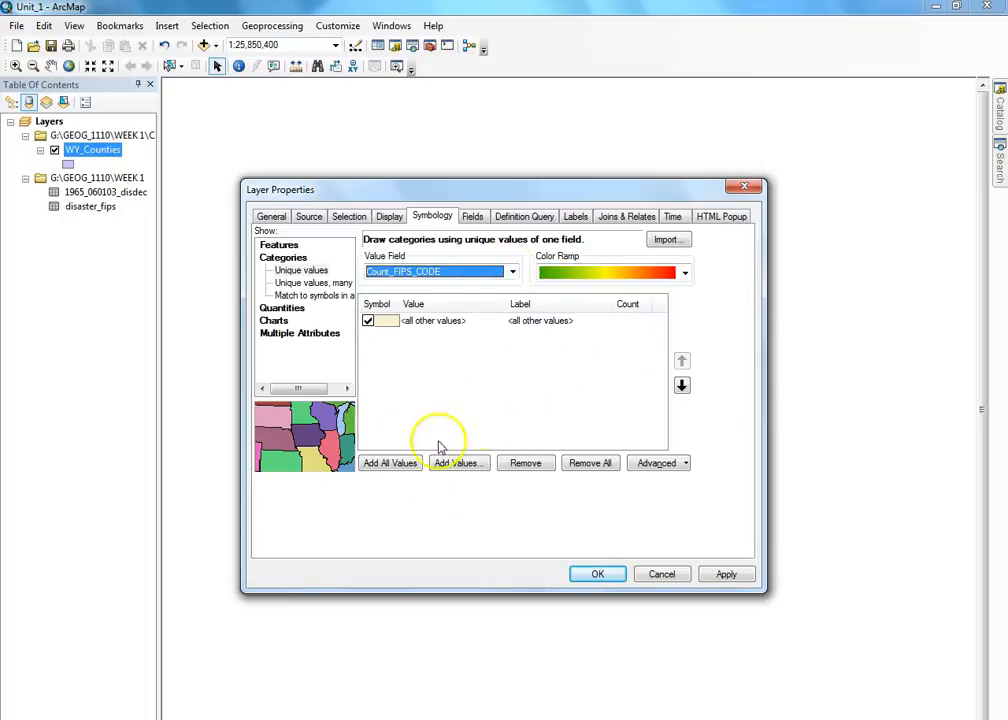
{"action": "left_click", "coordinate": [393, 463]}
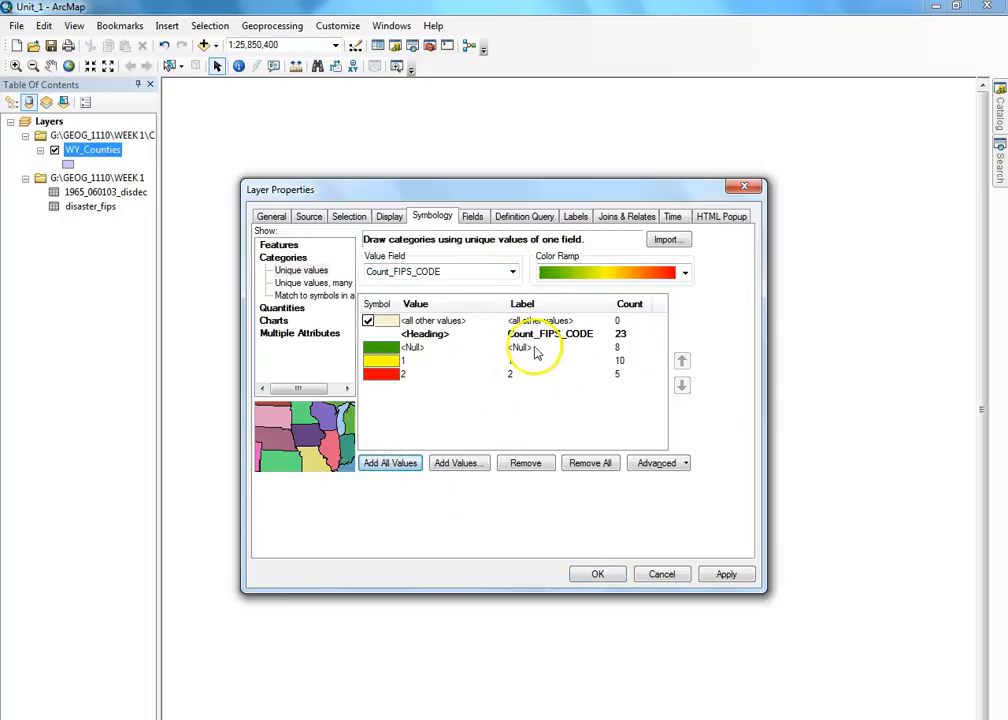
{"action": "left_click", "coordinate": [535, 348]}
{"action": "type", "text": "0"}
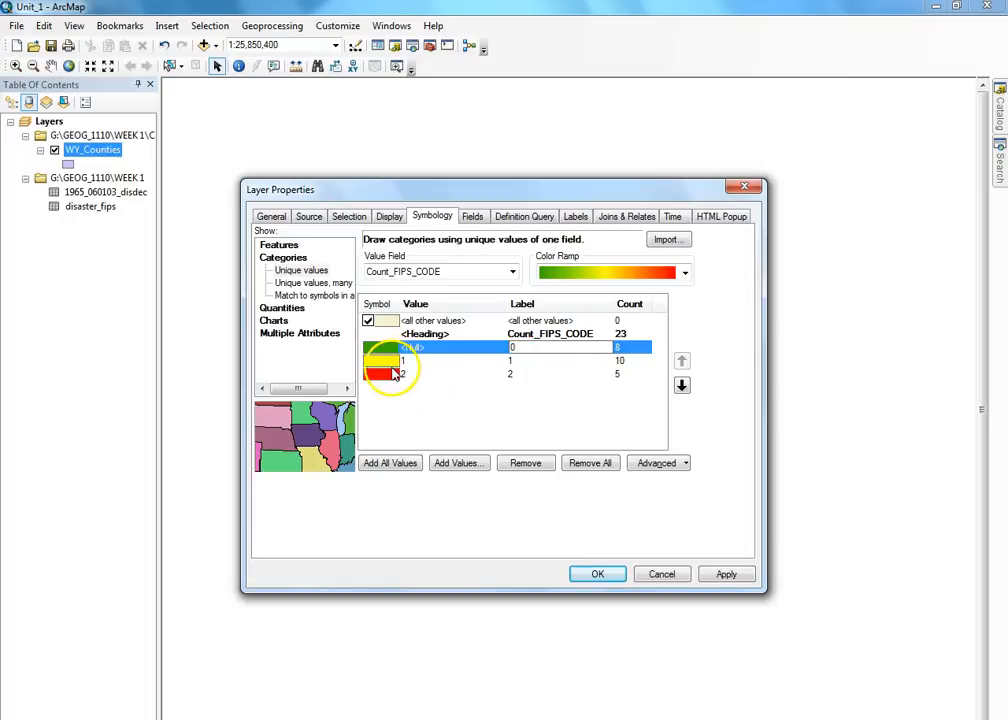
{"action": "left_click", "coordinate": [586, 574]}
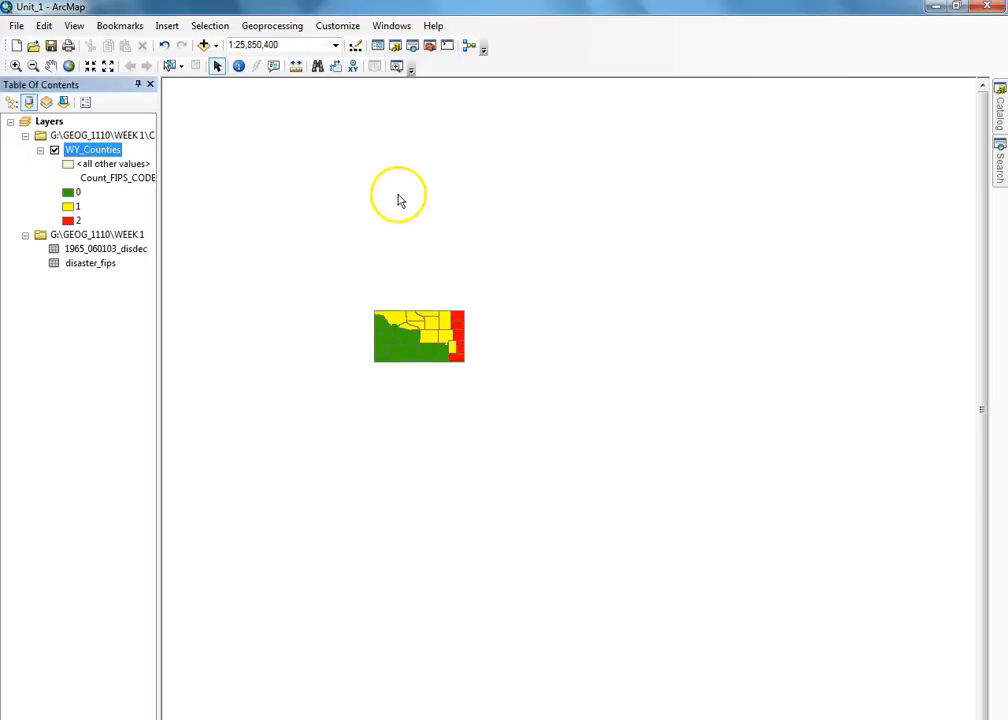
- Zoom the county map in to 1:10,000,000 to view the green, yellow and red classes
{"action": "scroll", "coordinate": [398, 292], "scroll_direction": "down", "scroll_amount": 2}
{"action": "scroll", "coordinate": [398, 292], "scroll_direction": "up", "scroll_amount": 4}
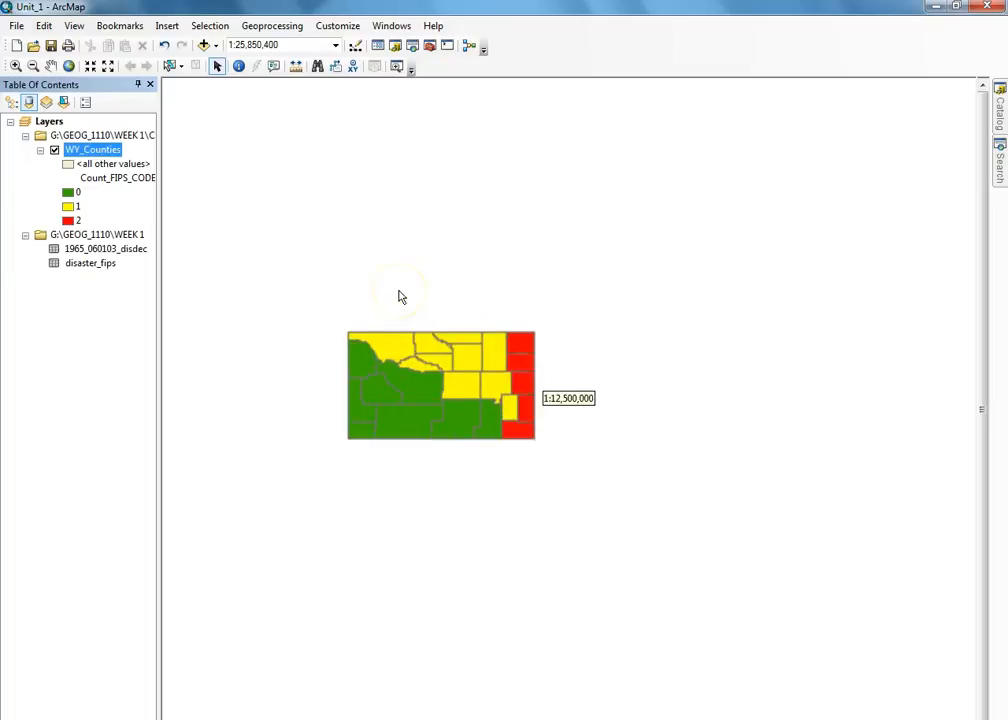
{"action": "scroll", "coordinate": [398, 297], "scroll_direction": "up", "scroll_amount": 1}
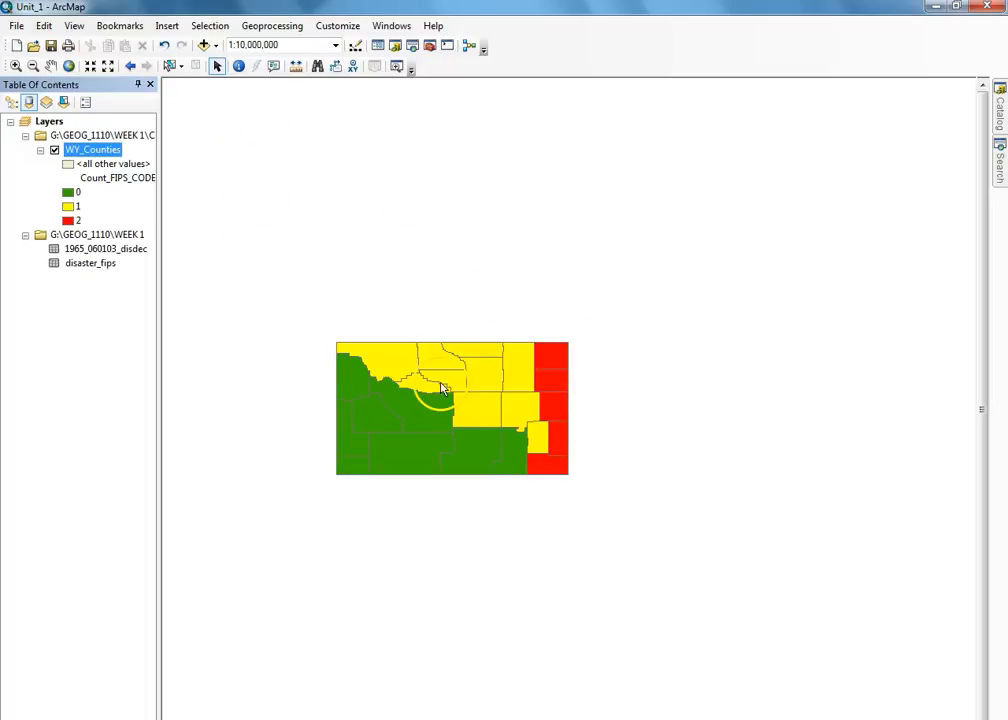
- Save the Unit_1 map document
{"action": "left_click", "coordinate": [18, 25]}
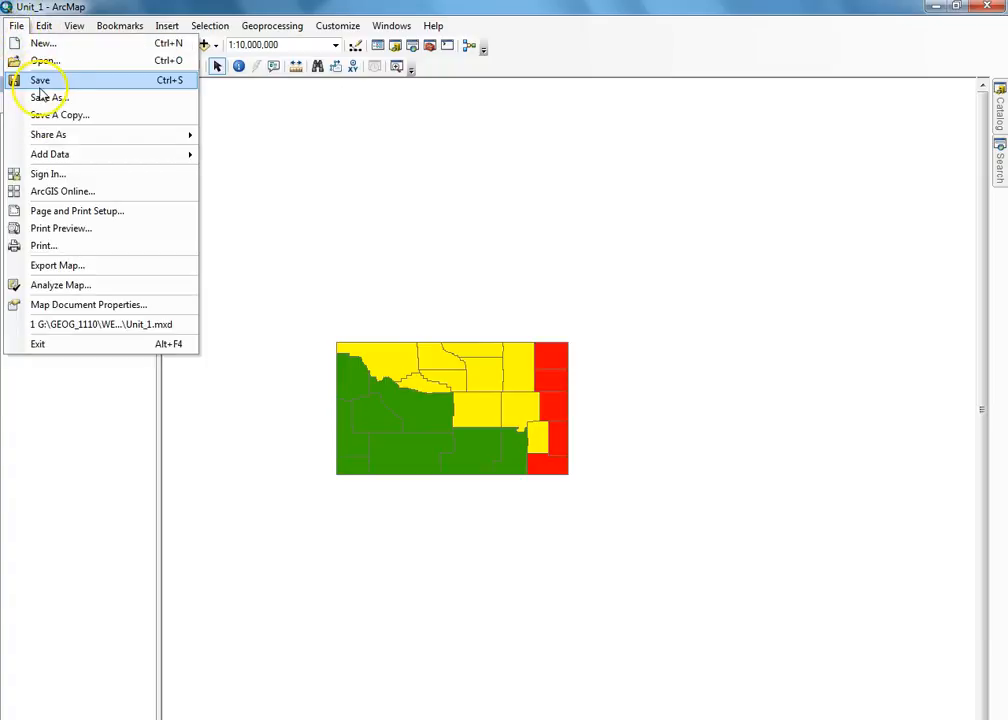
{"action": "left_click", "coordinate": [40, 84]}
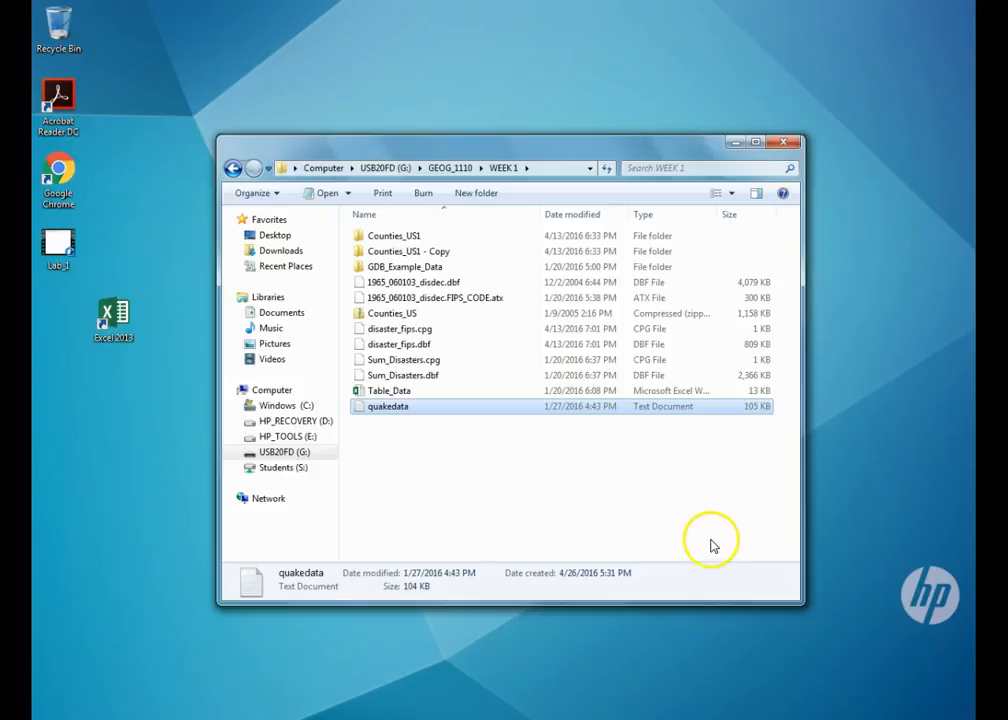
{"action": "left_click", "coordinate": [867, 566]}
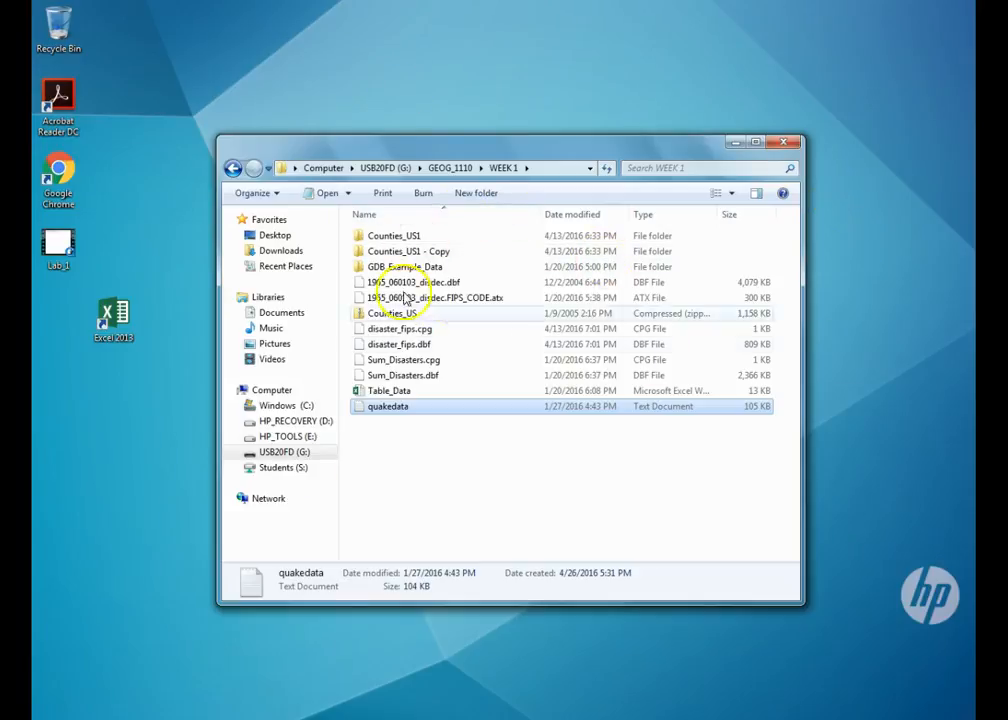
{"action": "double_click", "coordinate": [406, 414]}
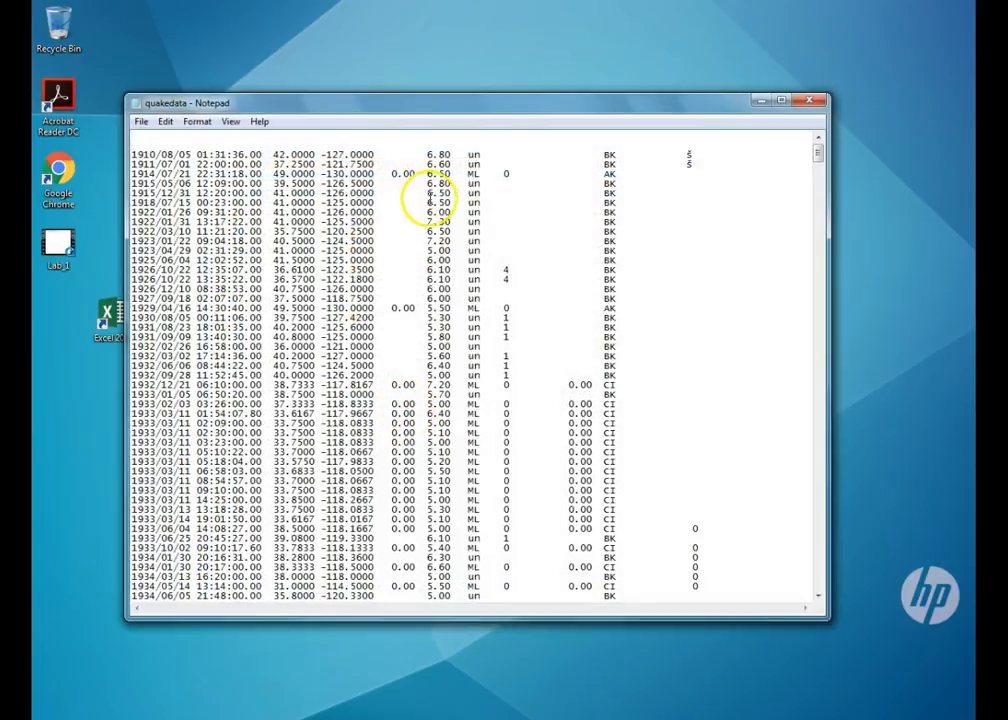
{"action": "scroll", "coordinate": [296, 180], "scroll_direction": "down", "scroll_amount": 9}
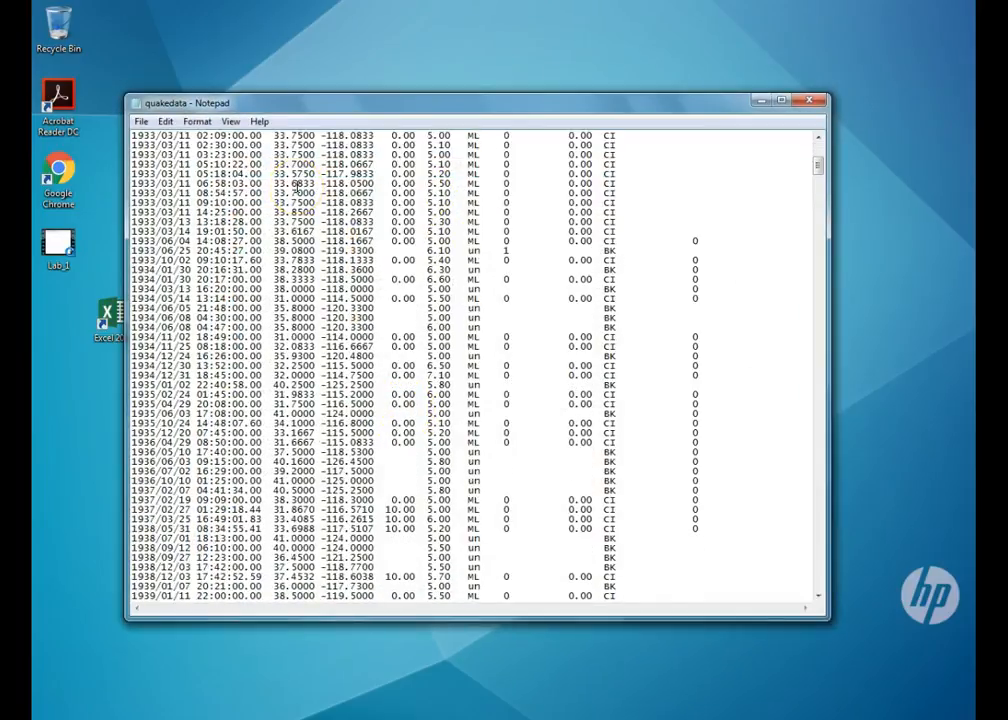
{"action": "scroll", "coordinate": [296, 186], "scroll_direction": "down", "scroll_amount": 20}
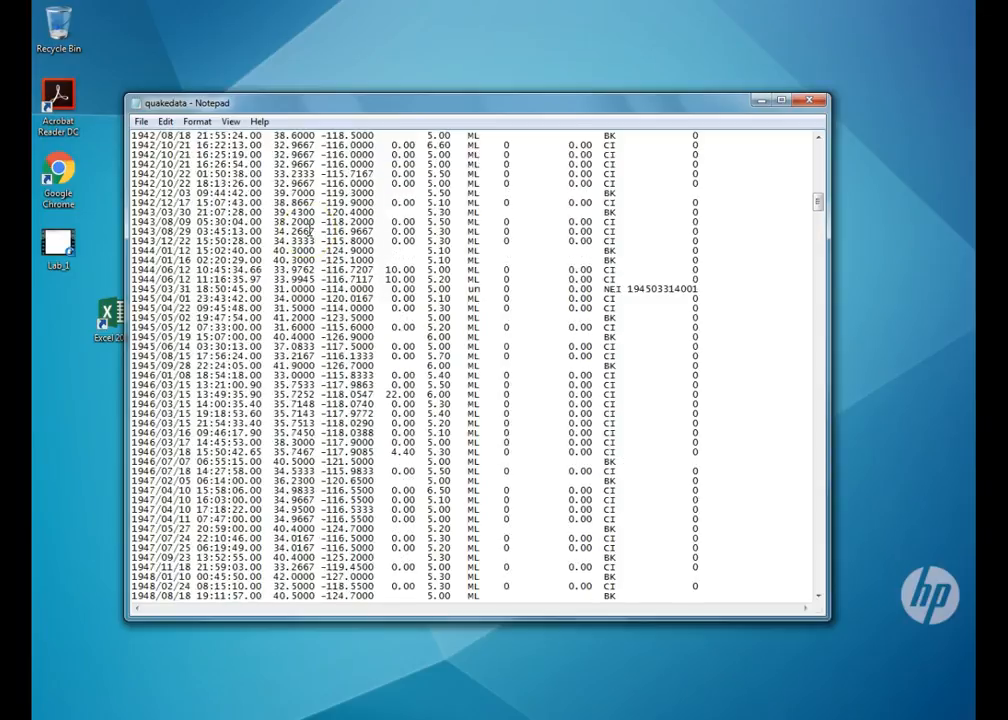
{"action": "scroll", "coordinate": [310, 230], "scroll_direction": "down", "scroll_amount": 20}
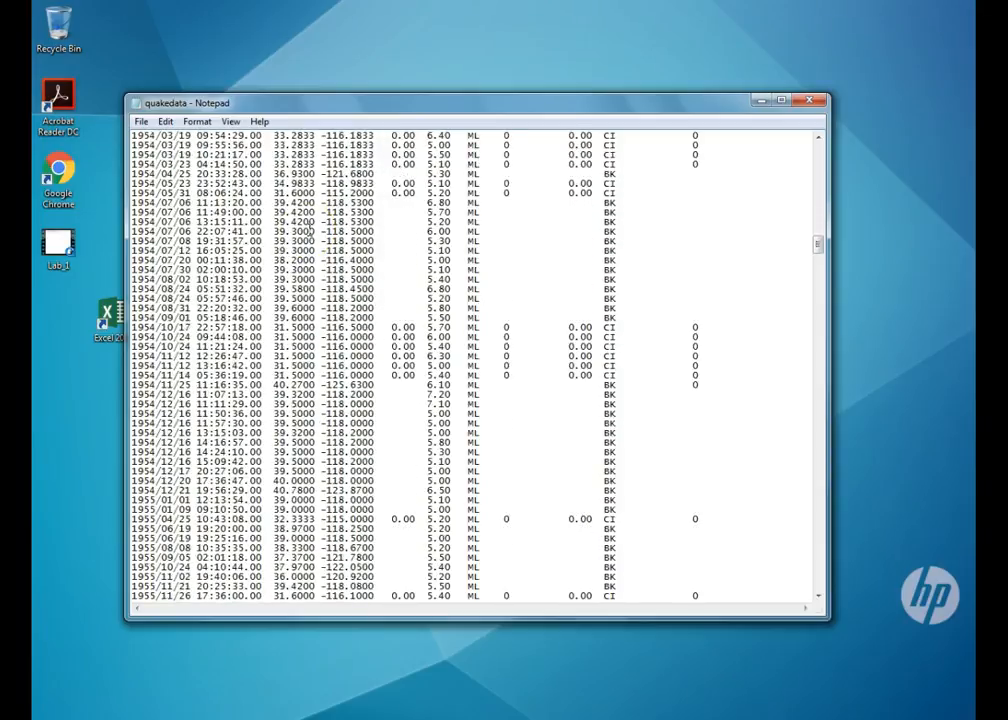
{"action": "scroll", "coordinate": [311, 232], "scroll_direction": "down", "scroll_amount": 20}
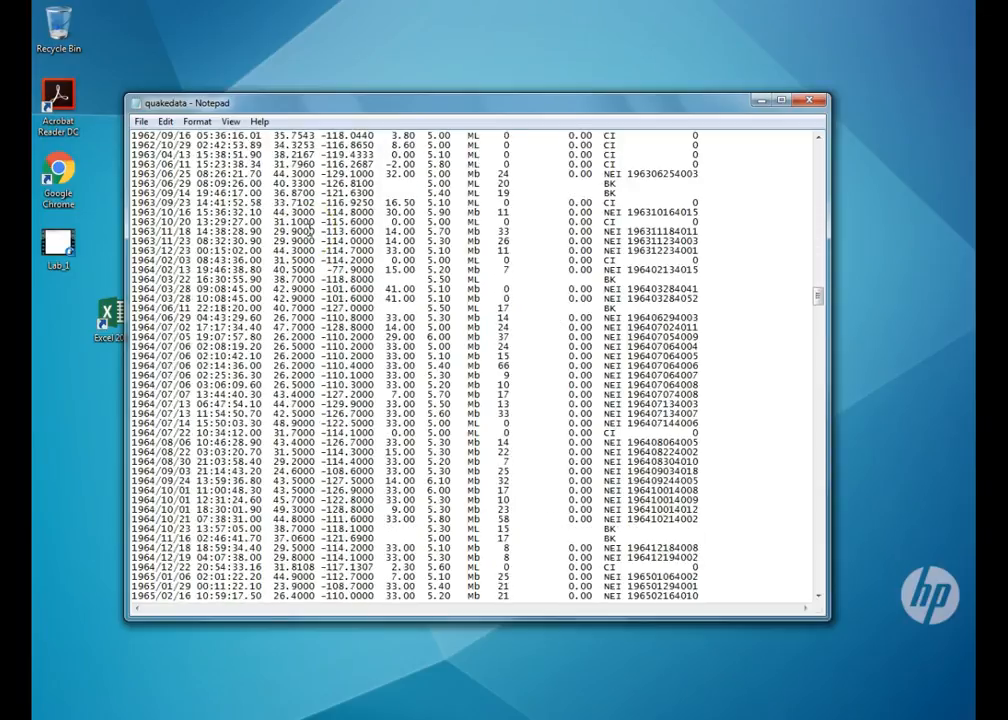
{"action": "scroll", "coordinate": [311, 232], "scroll_direction": "down", "scroll_amount": 17}
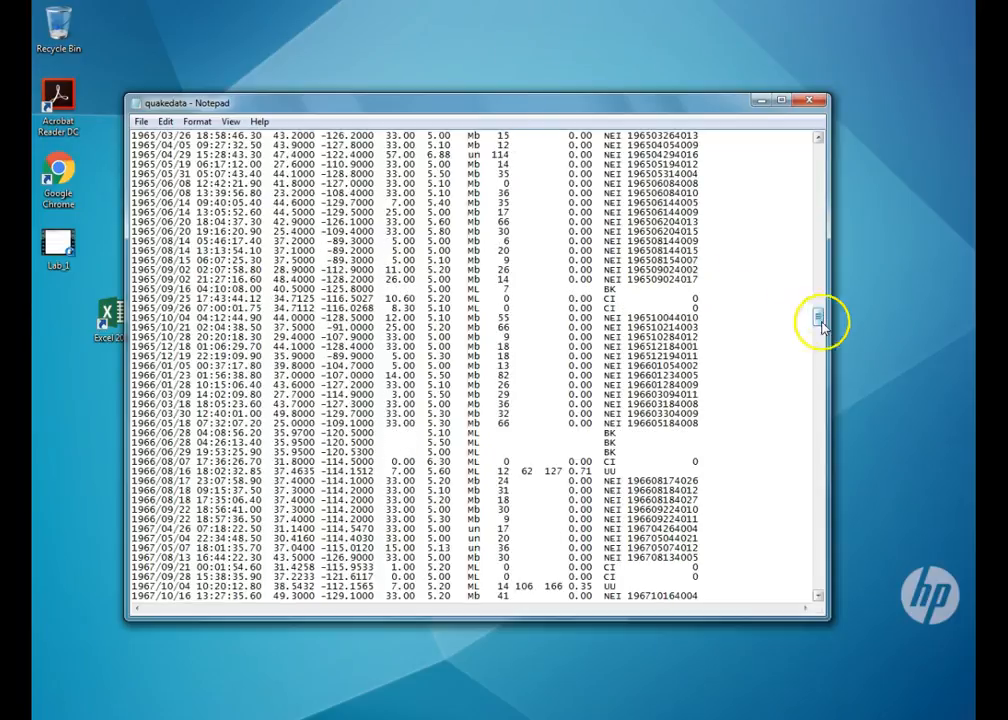
{"action": "left_click_drag", "start_coordinate": [818, 320], "coordinate": [818, 148]}
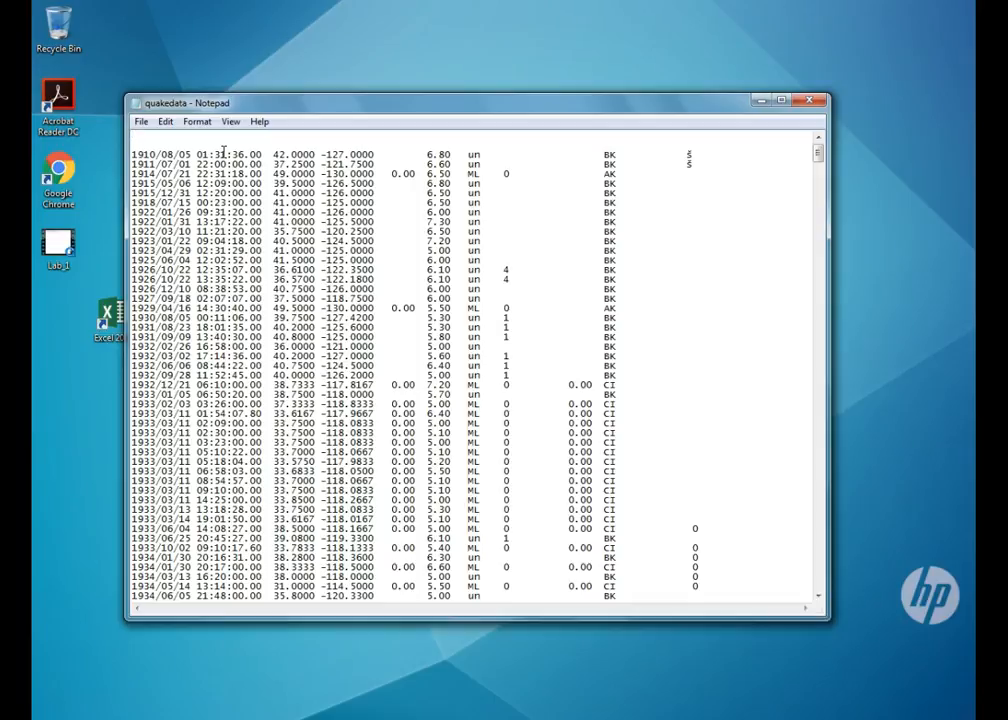
{"action": "left_click", "coordinate": [816, 100]}
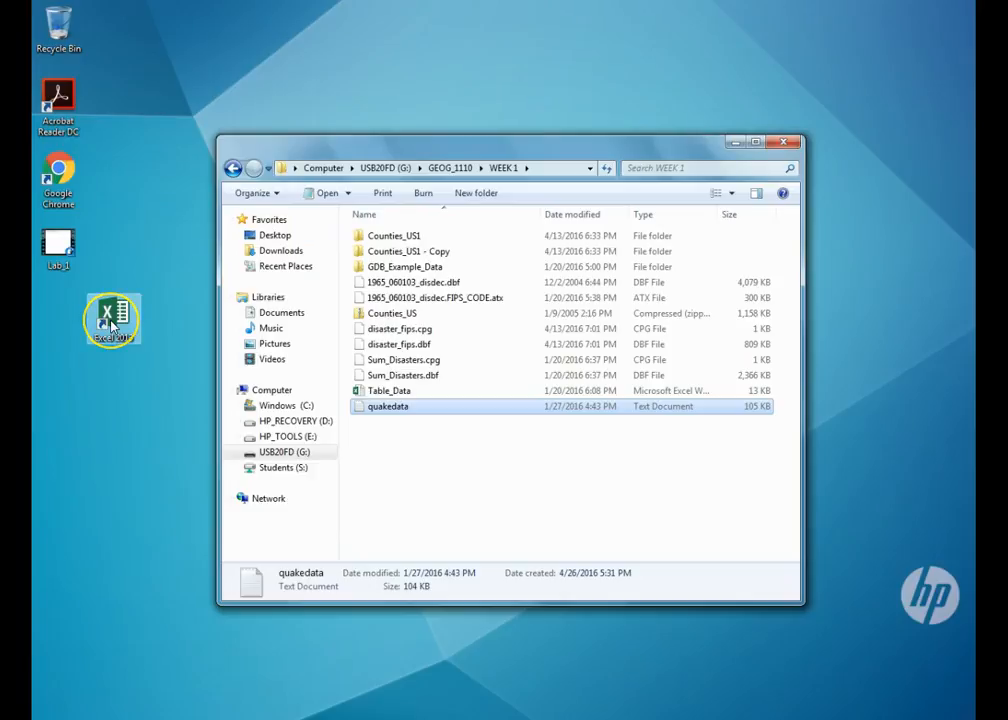
- Launch Excel 2013 from its desktop shortcut
{"action": "double_click", "coordinate": [112, 325]}
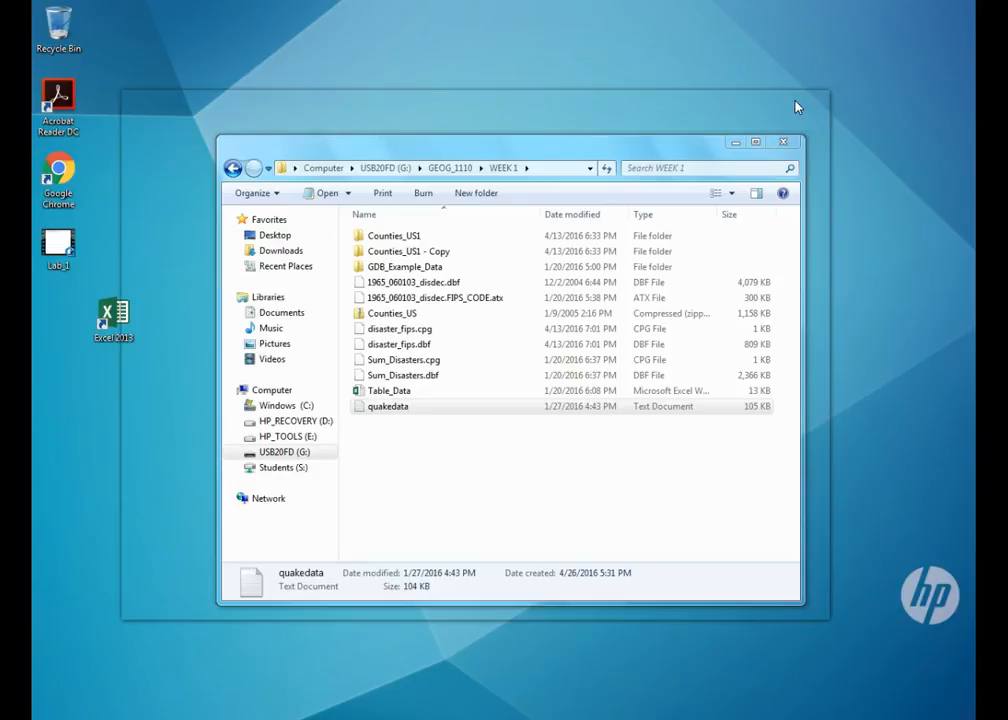
{"action": "double_click", "coordinate": [113, 318]}
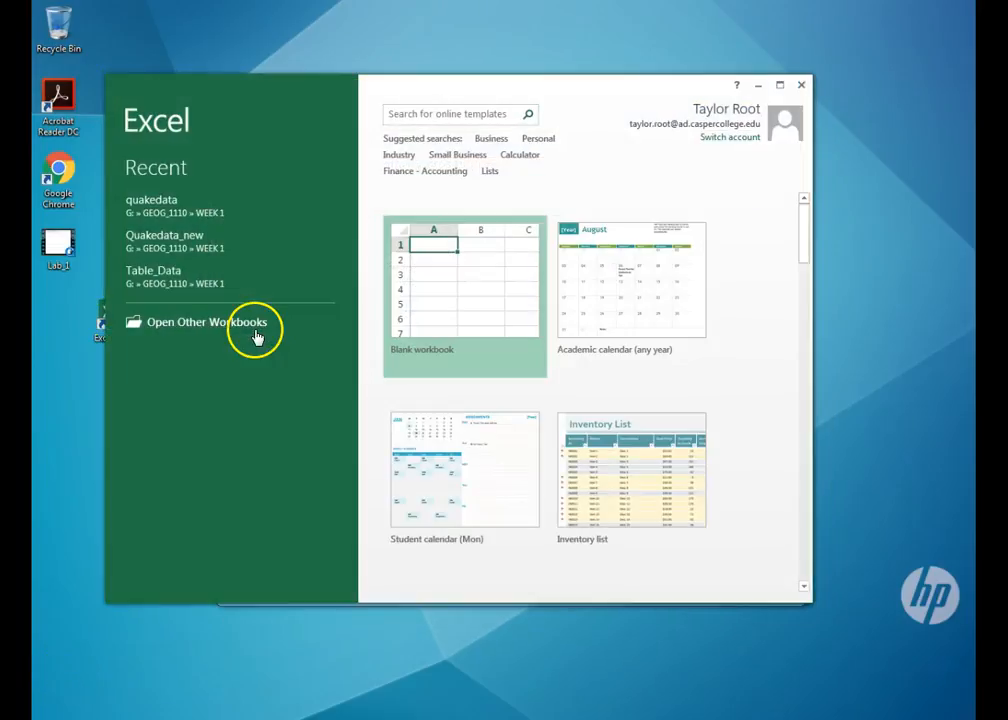
- Maximize Excel, start a blank workbook, and browse for a file to open from the computer
{"action": "left_click", "coordinate": [780, 86]}
{"action": "left_click", "coordinate": [381, 189]}
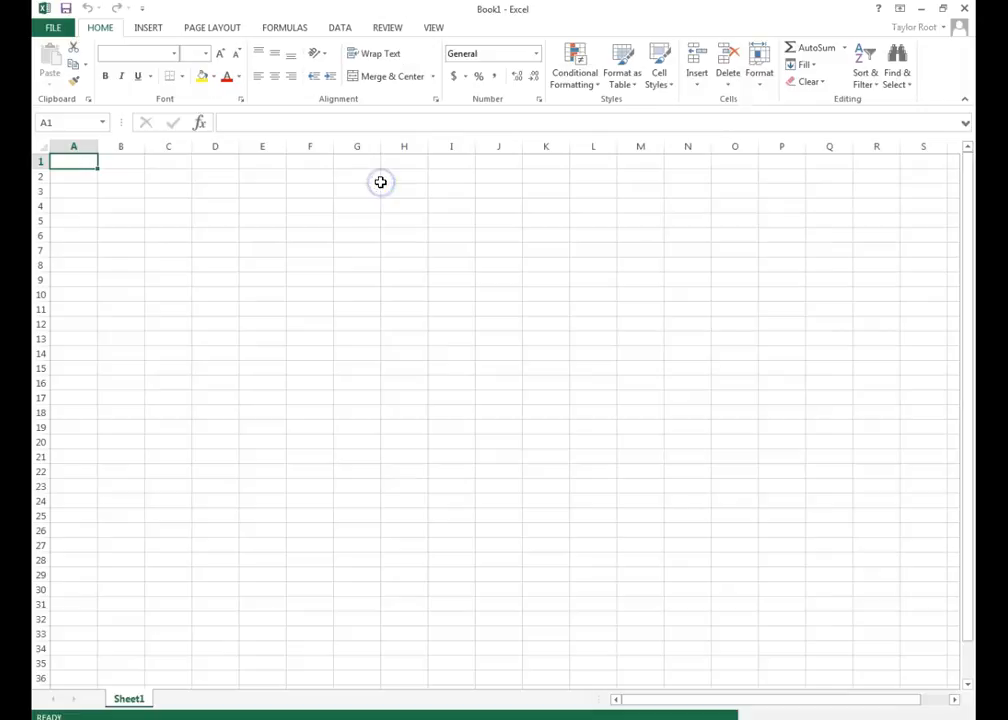
{"action": "left_click", "coordinate": [72, 36]}
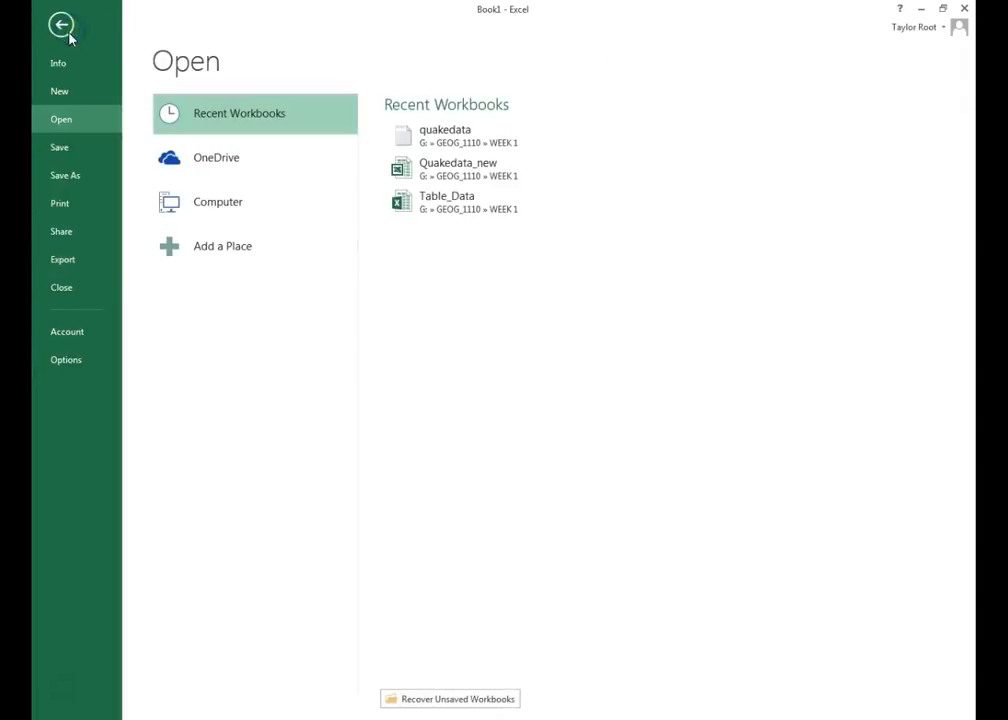
{"action": "left_click", "coordinate": [78, 121]}
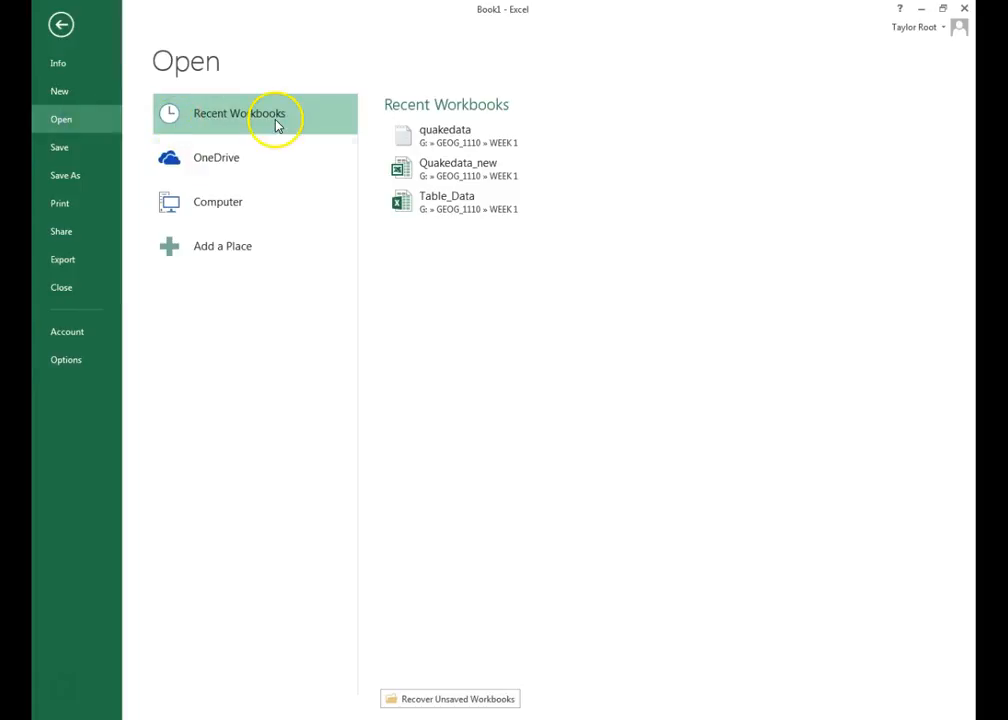
{"action": "left_click", "coordinate": [237, 206]}
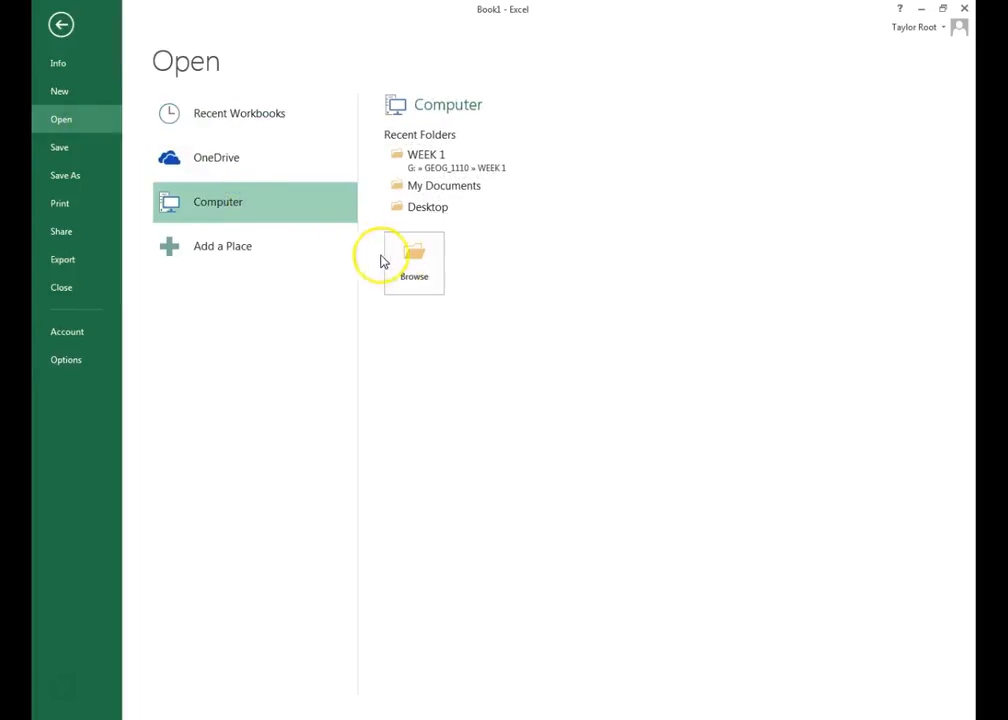
{"action": "left_click", "coordinate": [428, 176]}
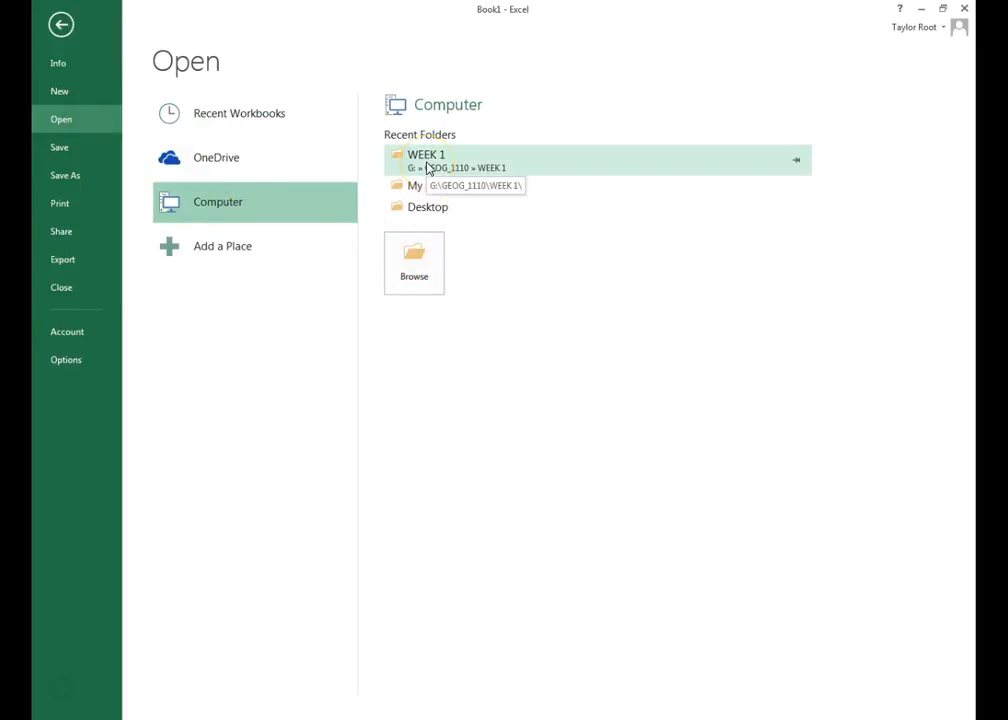
{"action": "left_click", "coordinate": [410, 255]}
{"action": "left_click", "coordinate": [412, 262]}
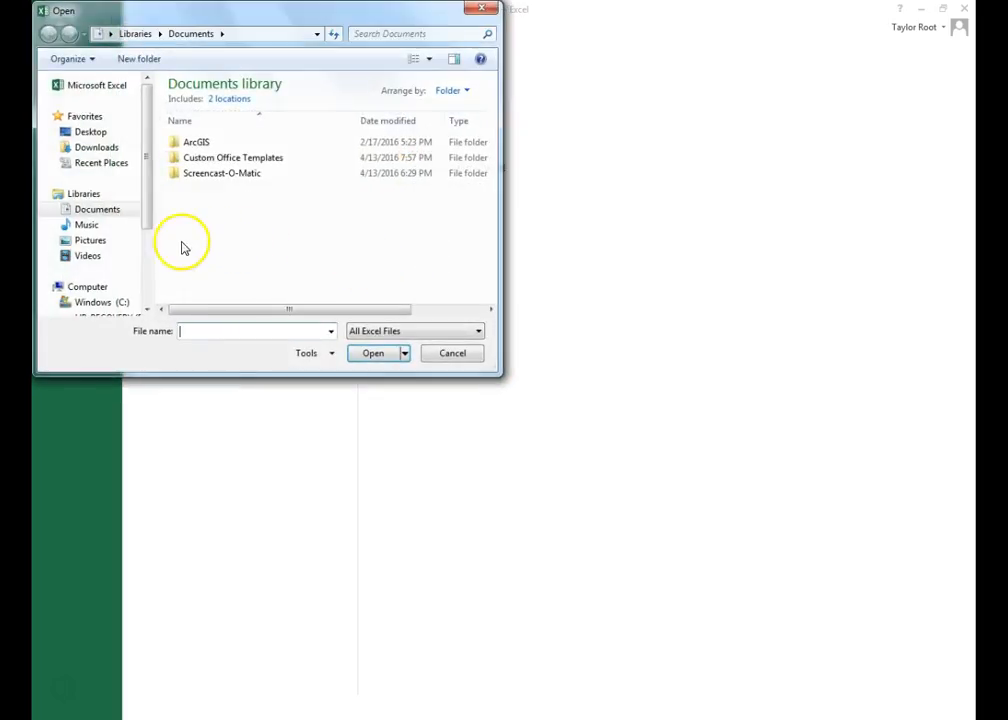
- Show All Files, go to G:\GEOG_1110\WEEK 1, and open the quakedata text file
{"action": "left_click", "coordinate": [395, 334]}
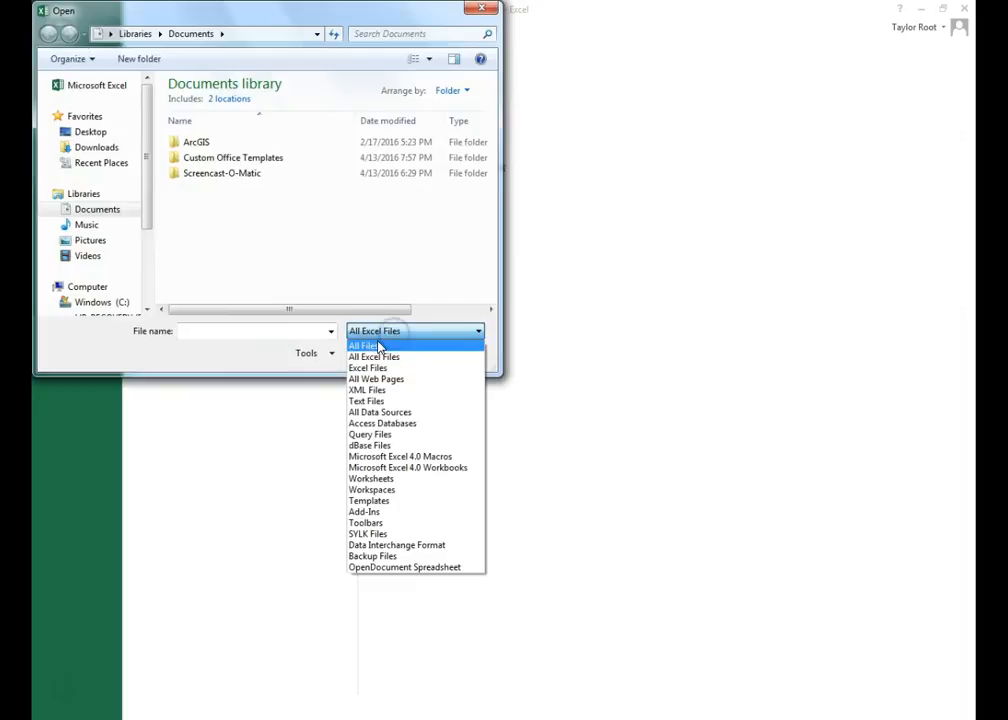
{"action": "left_click", "coordinate": [376, 345]}
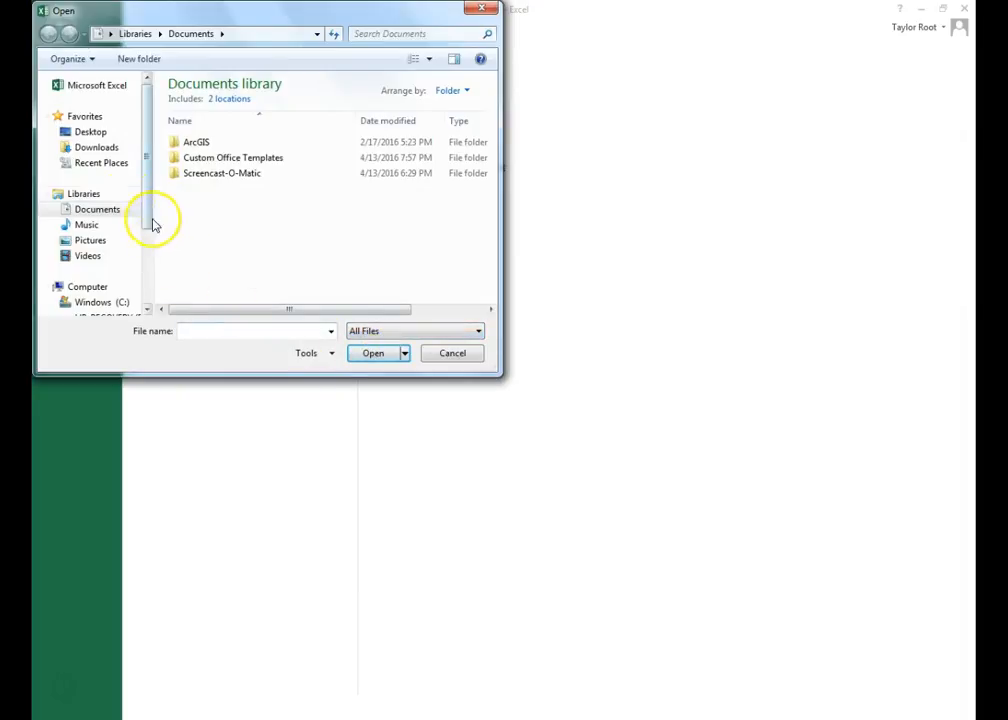
{"action": "left_click_drag", "start_coordinate": [147, 136], "coordinate": [140, 224]}
{"action": "left_click", "coordinate": [117, 250]}
{"action": "double_click", "coordinate": [223, 134]}
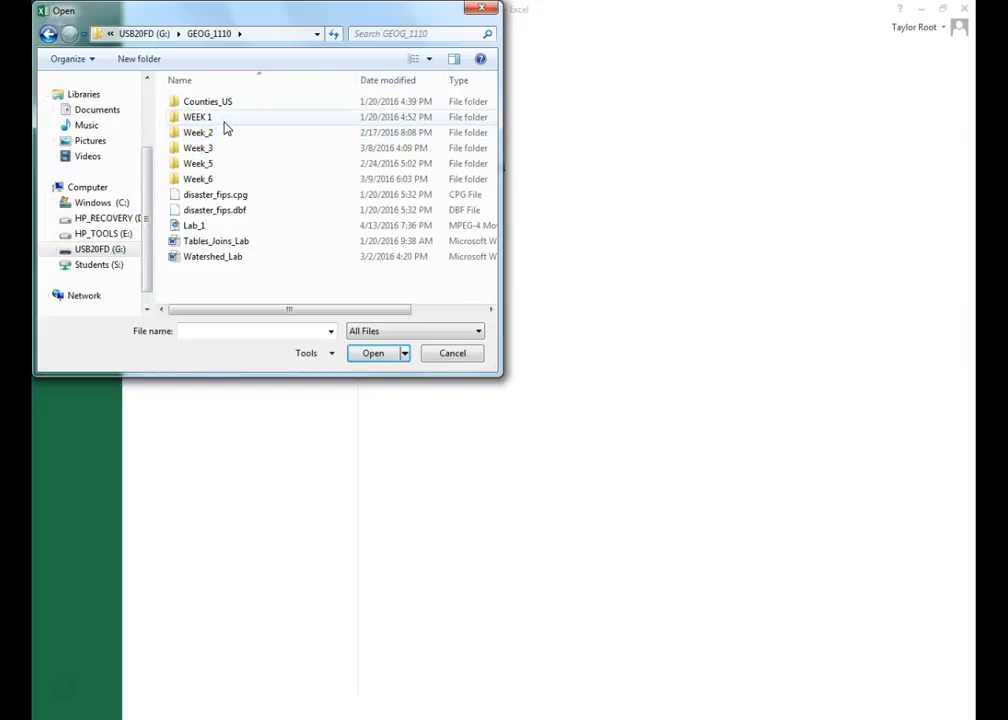
{"action": "double_click", "coordinate": [224, 124]}
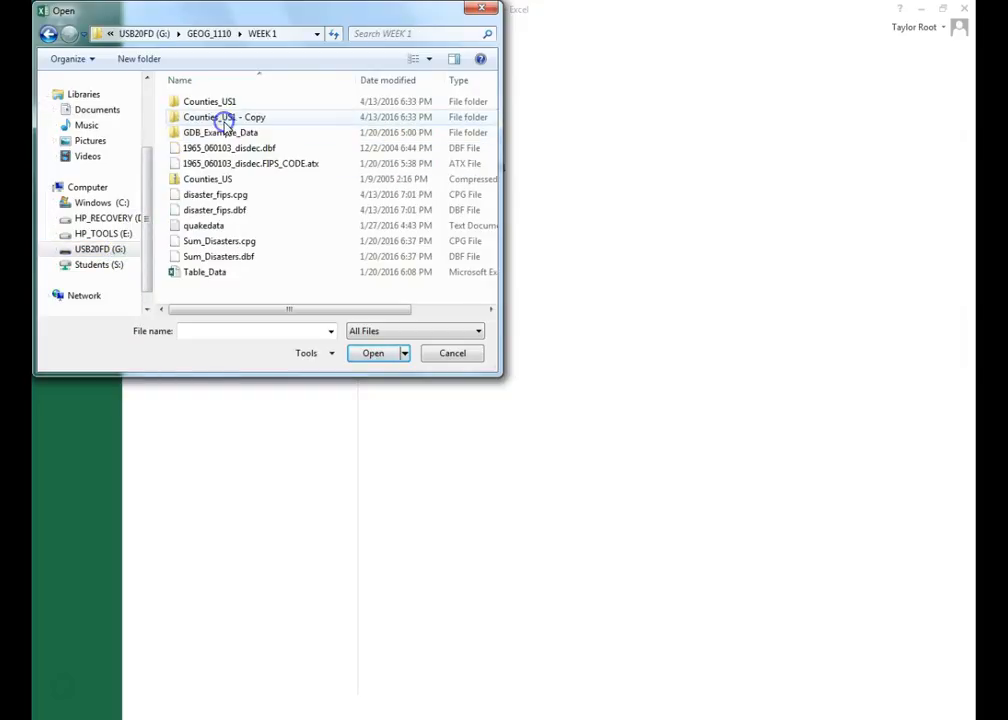
{"action": "left_click", "coordinate": [224, 226]}
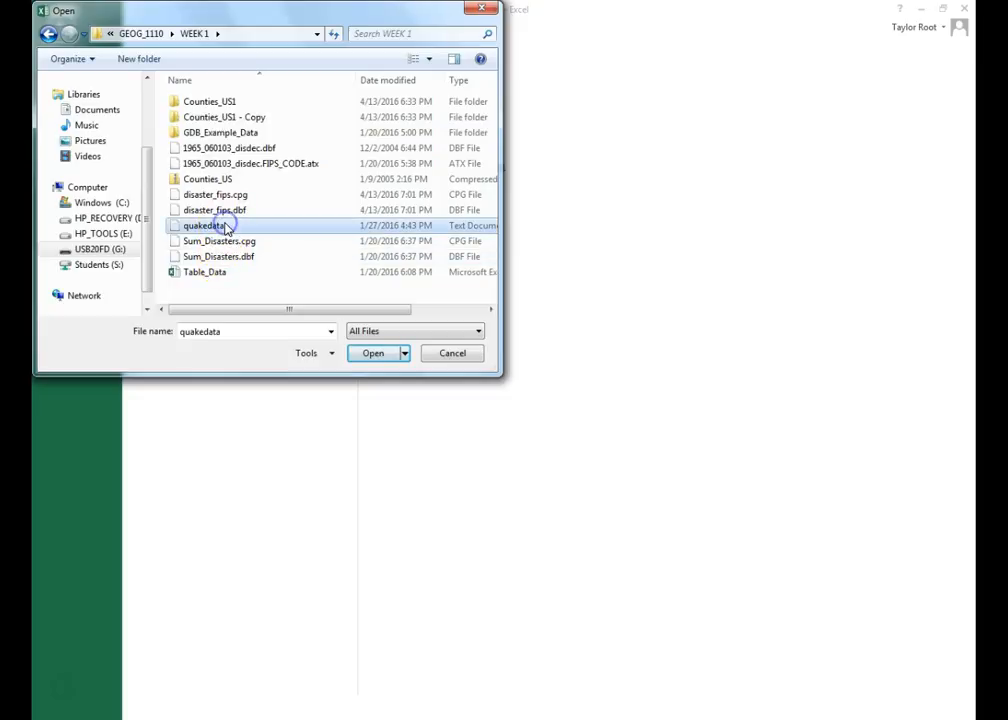
{"action": "left_click", "coordinate": [380, 355]}
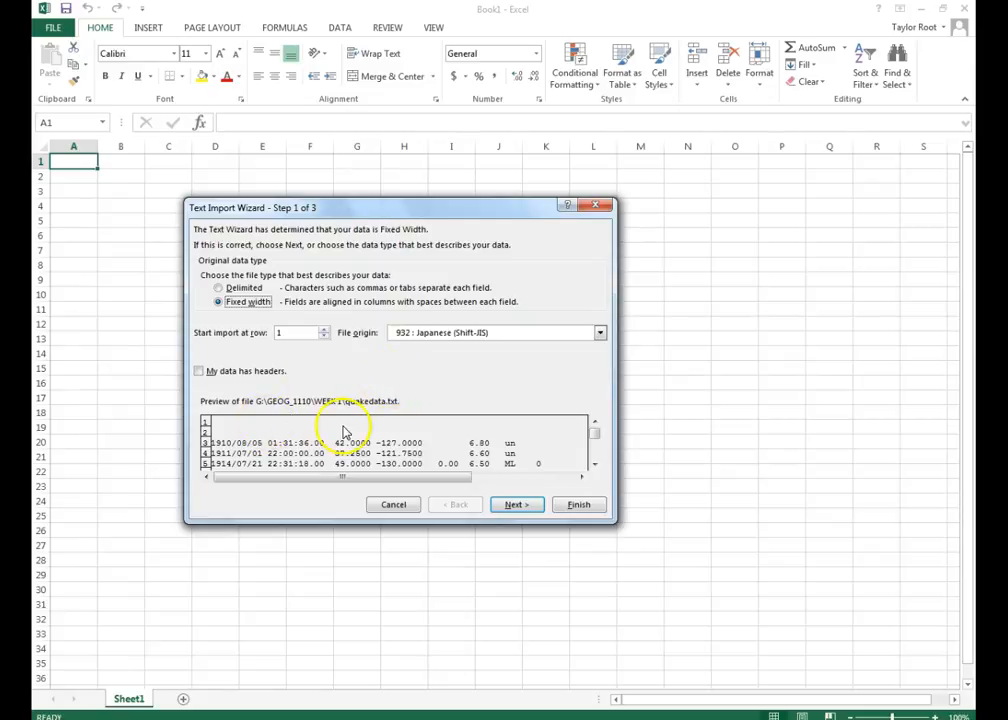
- Import quakedata as fixed-width columns with an added column break near position 56
{"action": "left_click", "coordinate": [514, 504]}
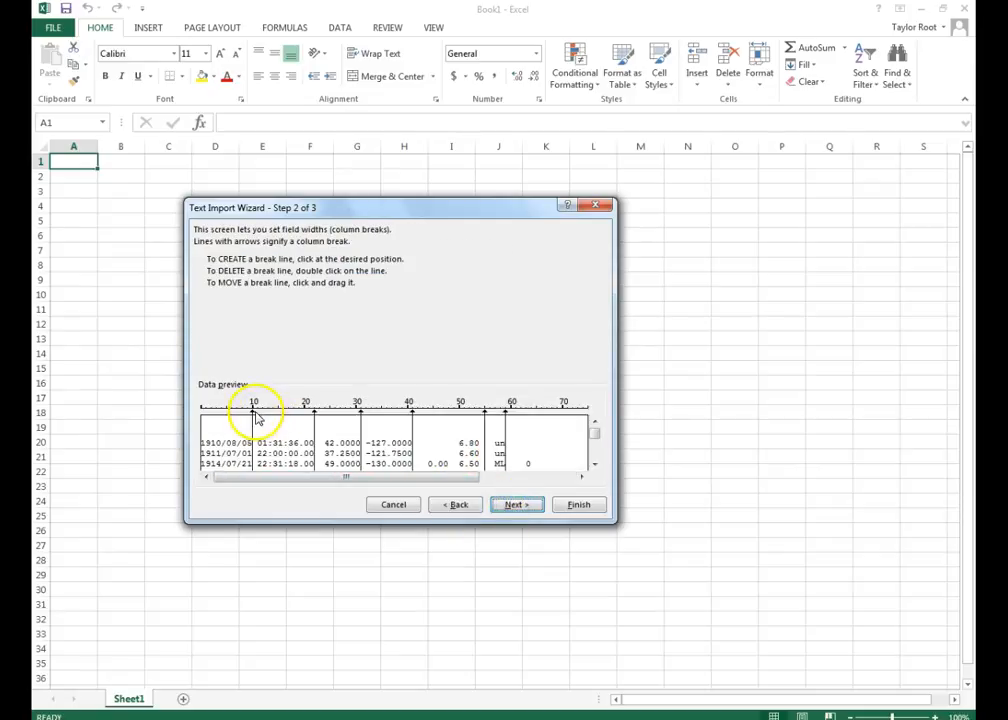
{"action": "left_click", "coordinate": [485, 413]}
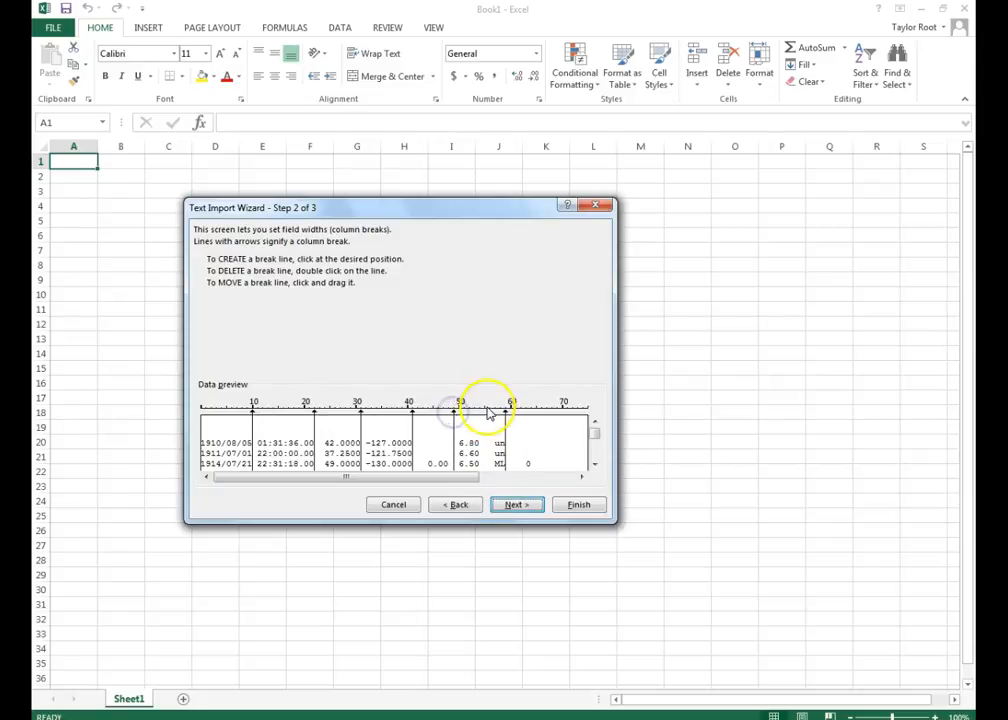
{"action": "left_click_drag", "start_coordinate": [468, 478], "coordinate": [370, 478]}
{"action": "left_click_drag", "start_coordinate": [434, 479], "coordinate": [531, 477]}
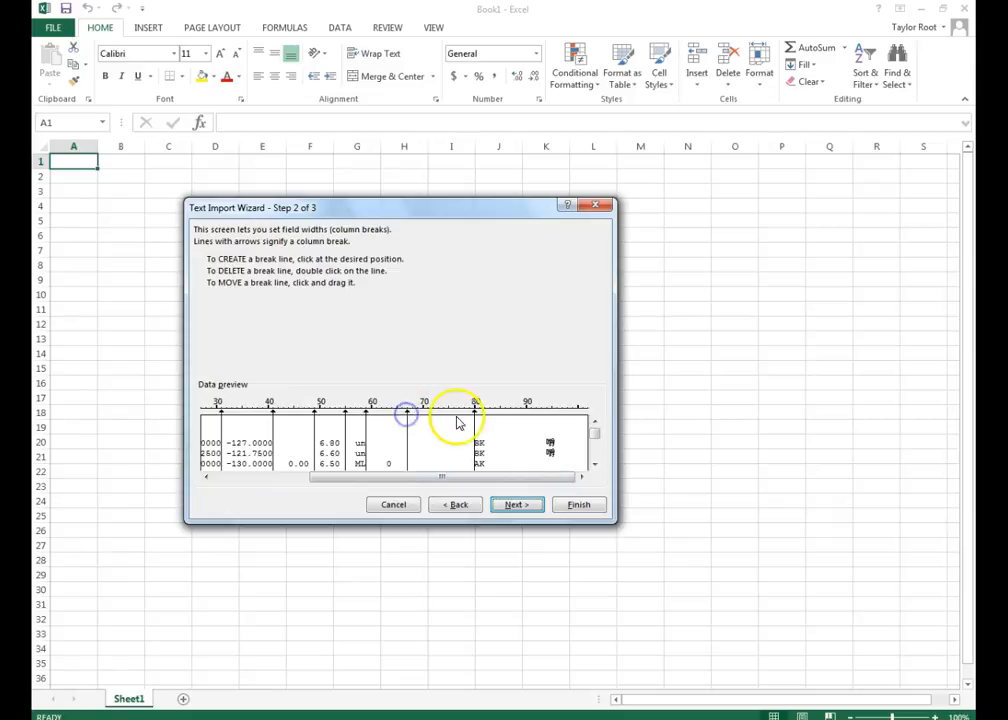
{"action": "left_click", "coordinate": [513, 505]}
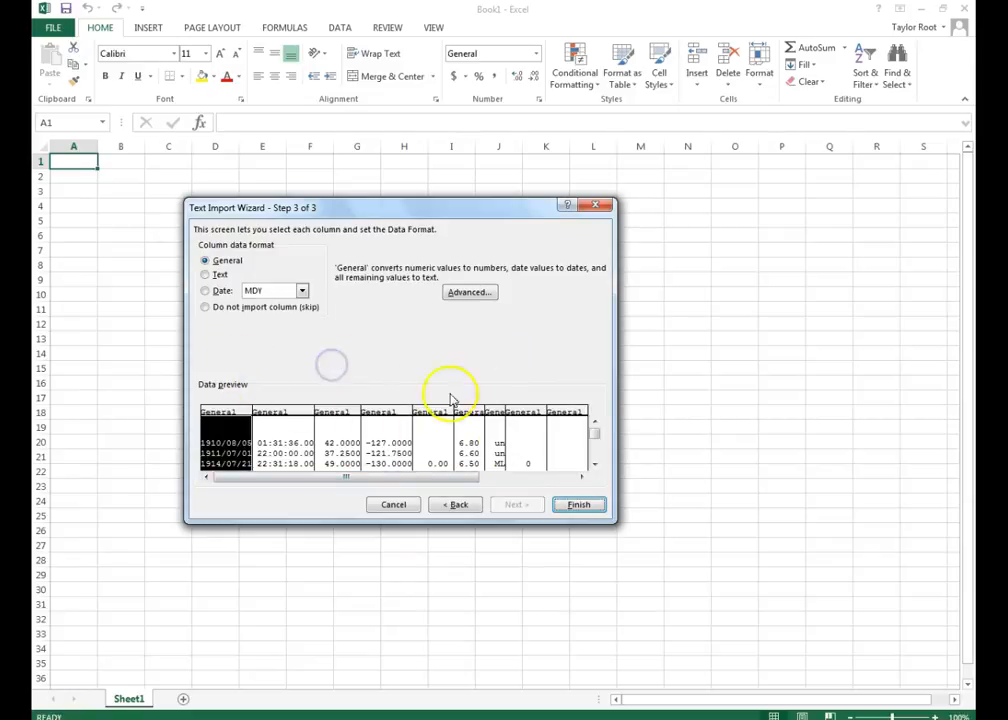
{"action": "left_click", "coordinate": [563, 504]}
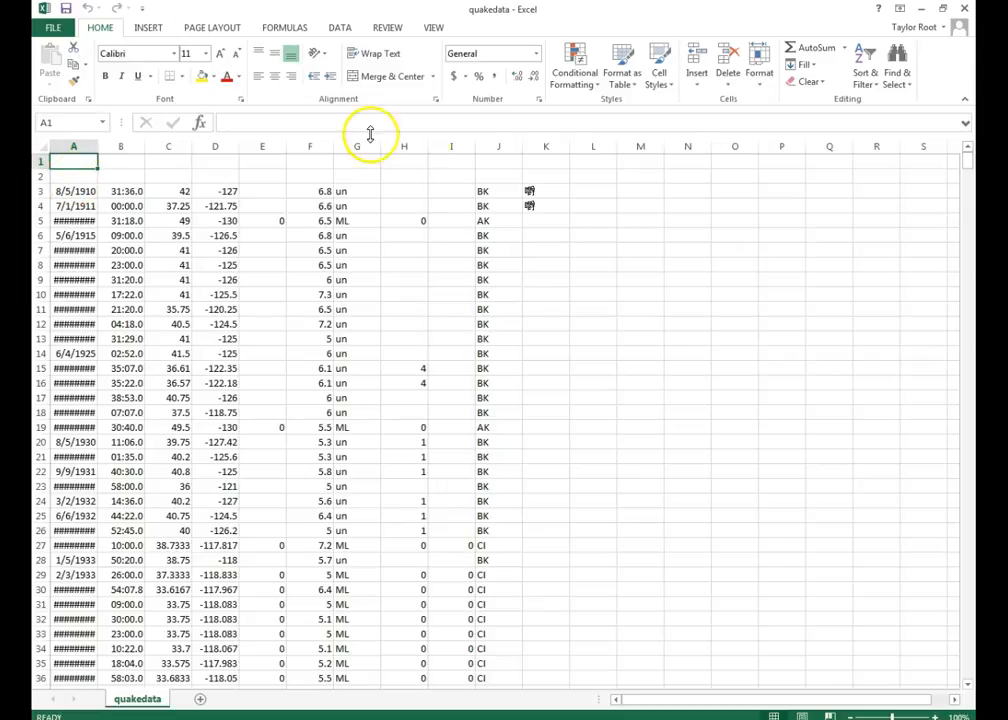
- Delete the station-code column J and the unneeded columns I and H
{"action": "left_click", "coordinate": [491, 146]}
{"action": "right_click", "coordinate": [491, 146]}
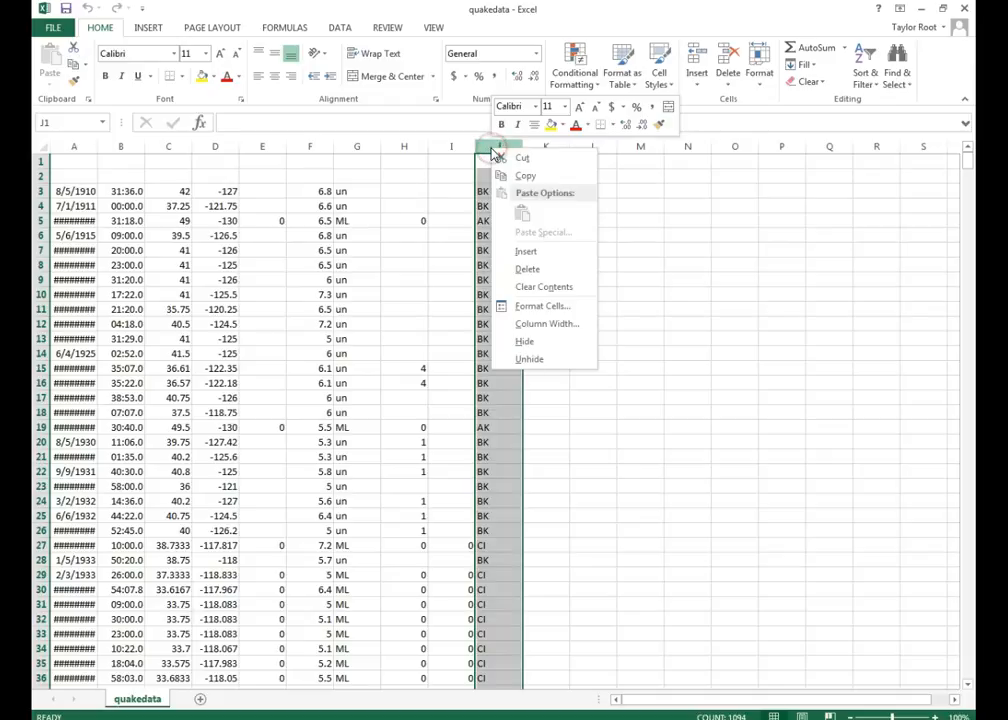
{"action": "left_click", "coordinate": [520, 268]}
{"action": "right_click", "coordinate": [499, 147]}
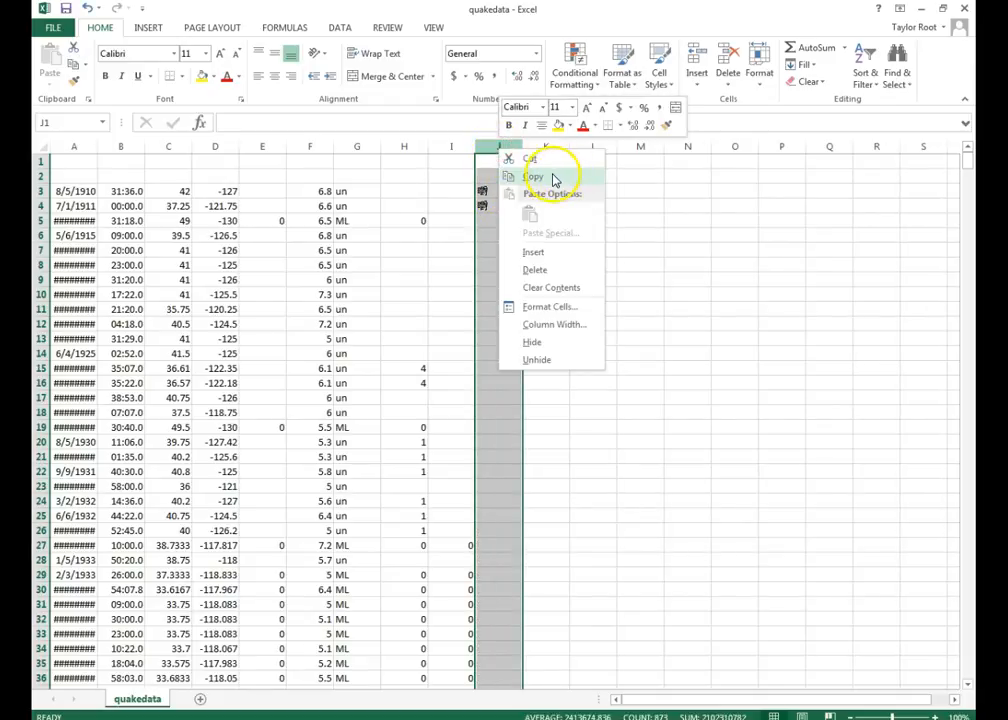
{"action": "left_click", "coordinate": [544, 270]}
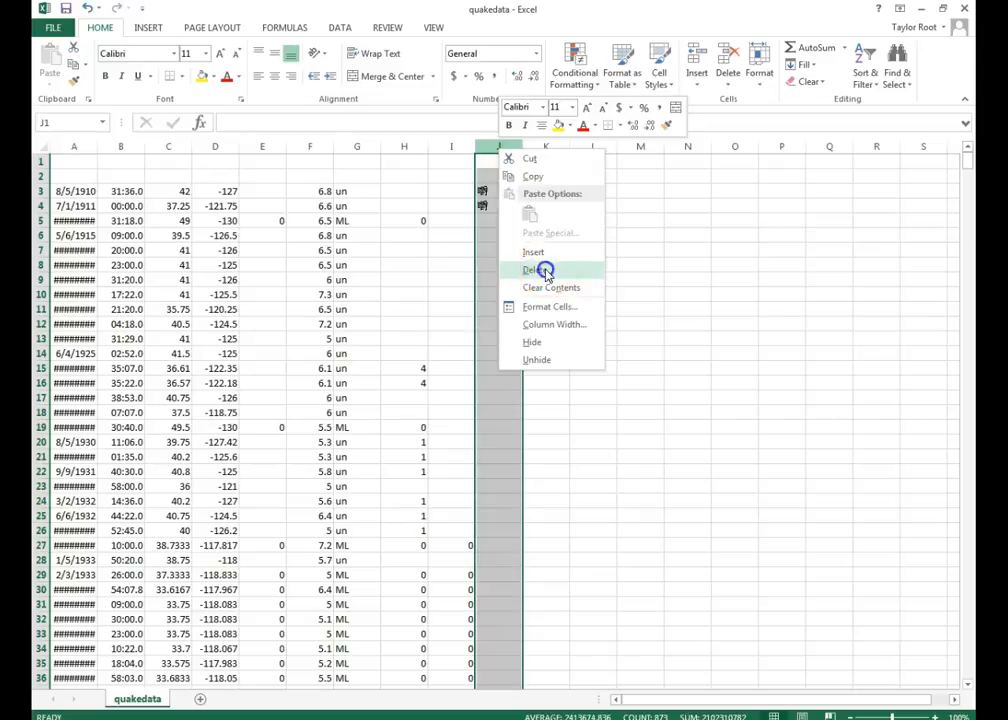
{"action": "right_click", "coordinate": [453, 146]}
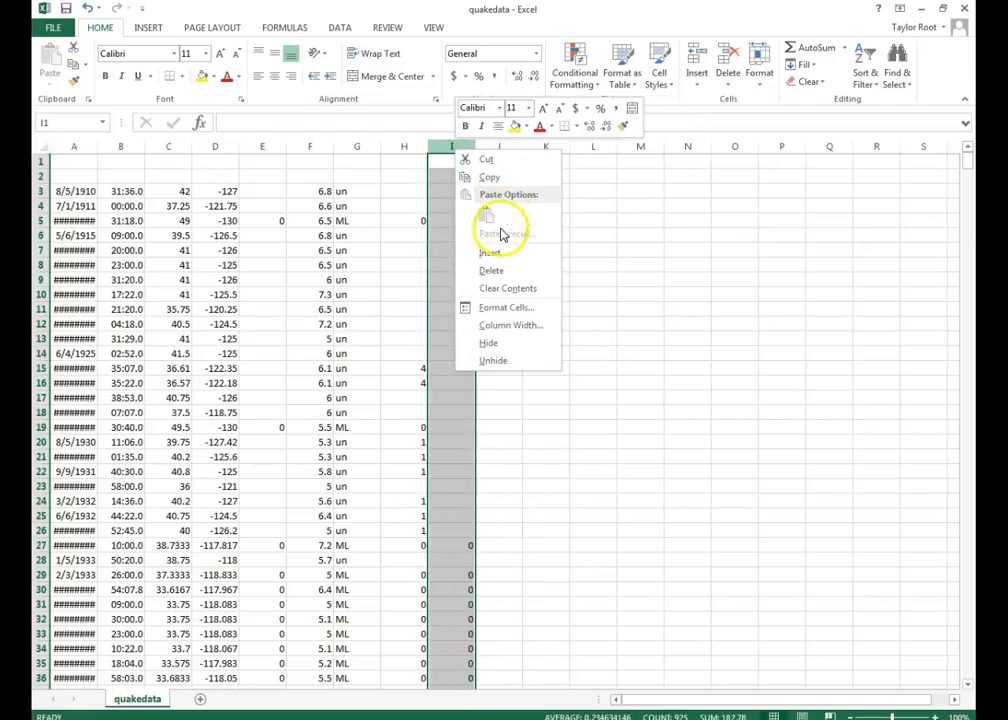
{"action": "left_click", "coordinate": [491, 270]}
{"action": "right_click", "coordinate": [409, 148]}
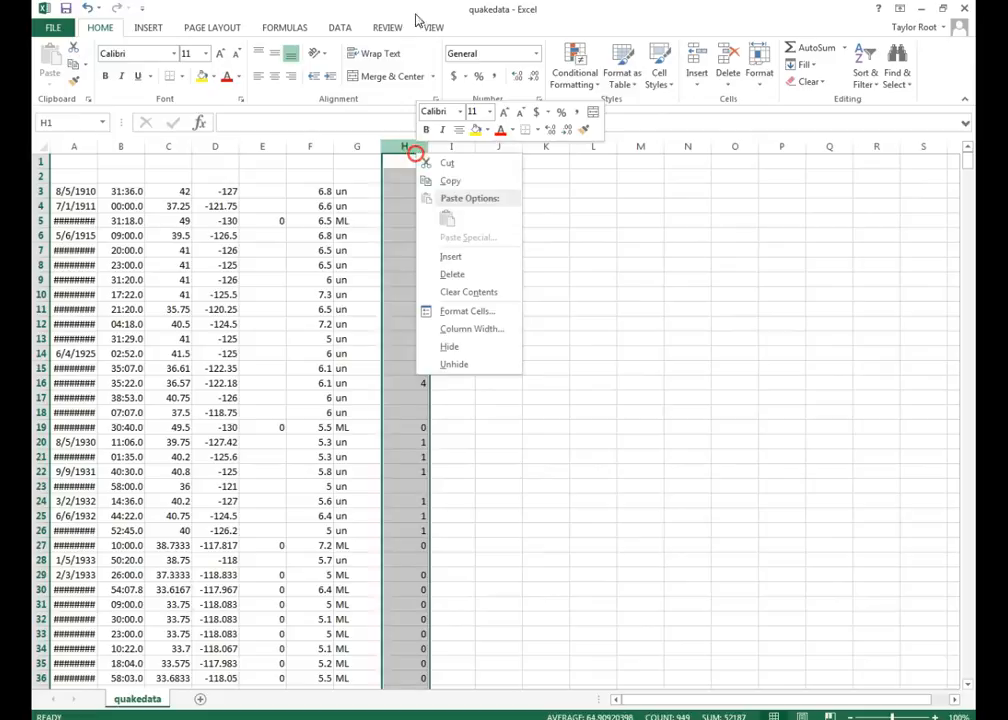
{"action": "left_click", "coordinate": [454, 275]}
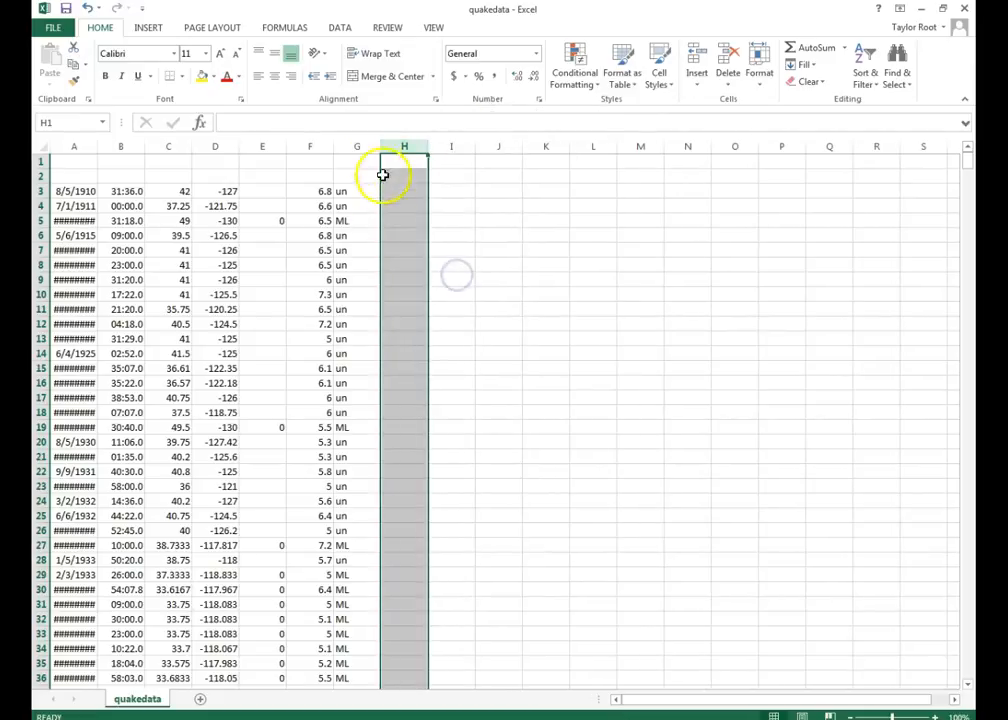
- Delete columns G, E and B so only date, latitude, longitude and magnitude remain
{"action": "left_click", "coordinate": [364, 147]}
{"action": "right_click", "coordinate": [364, 147]}
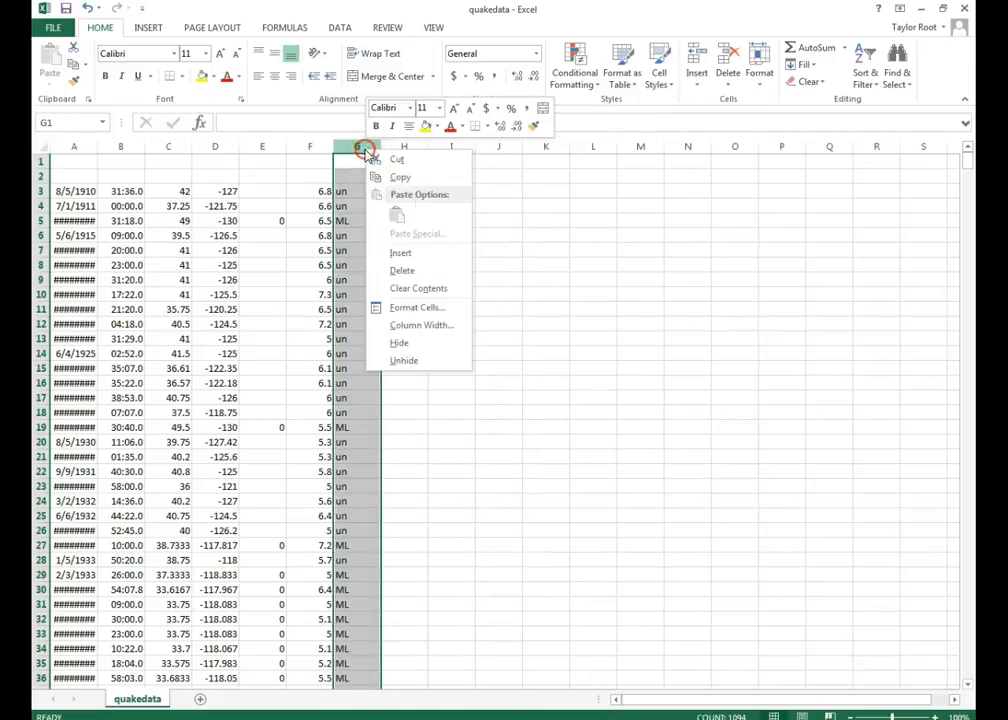
{"action": "left_click", "coordinate": [419, 270]}
{"action": "left_click", "coordinate": [268, 148]}
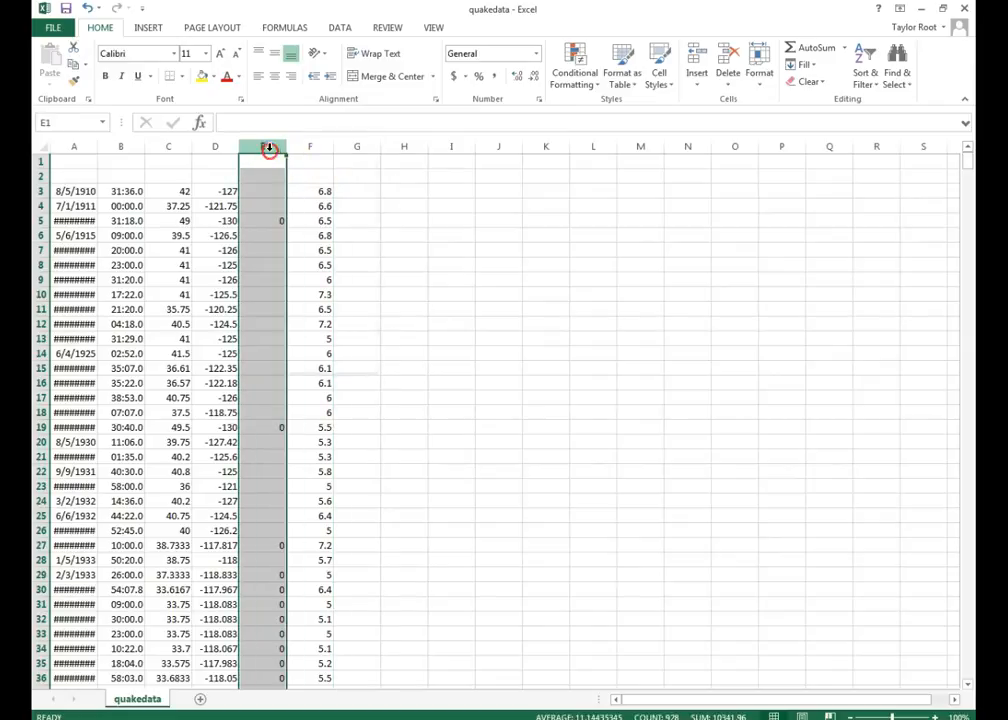
{"action": "right_click", "coordinate": [268, 148]}
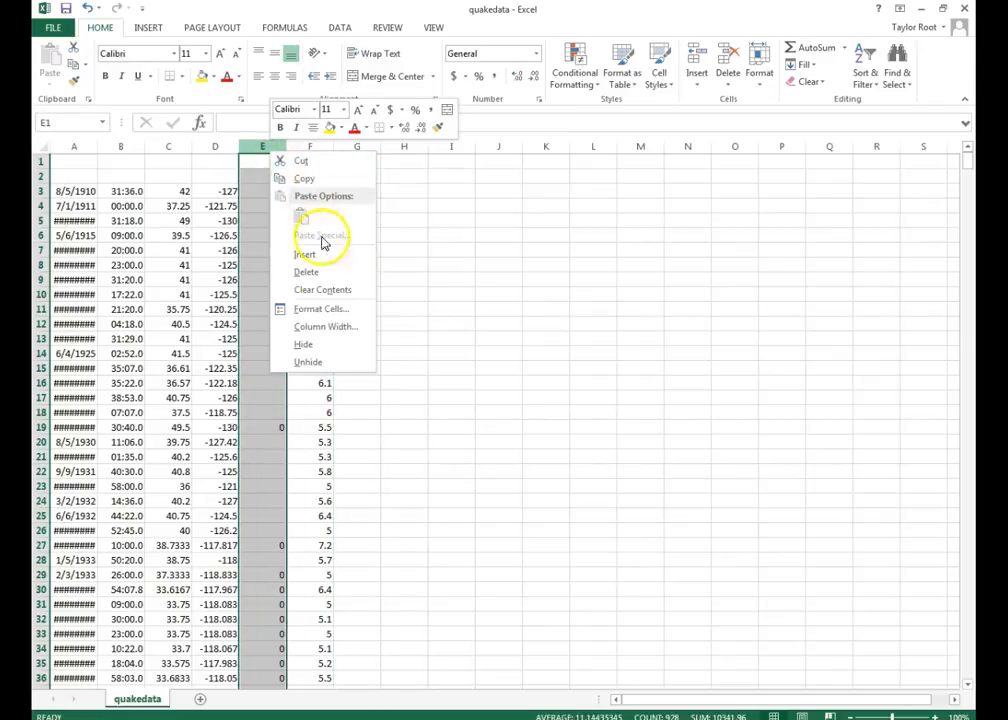
{"action": "left_click", "coordinate": [312, 271]}
{"action": "left_click", "coordinate": [121, 151]}
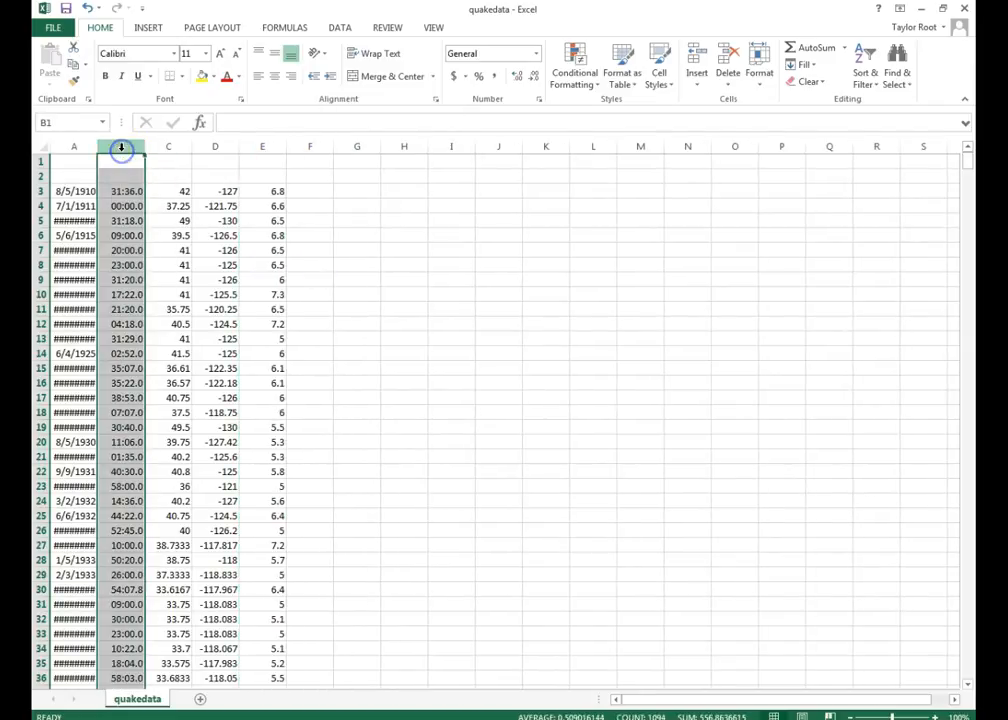
{"action": "right_click", "coordinate": [123, 152]}
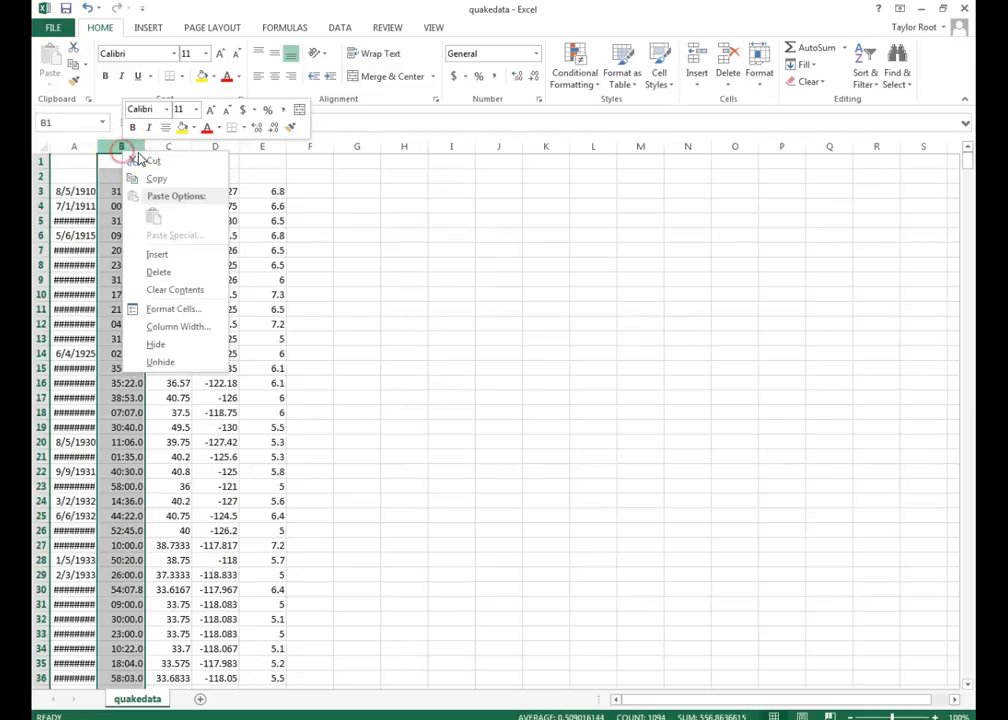
{"action": "left_click", "coordinate": [163, 272]}
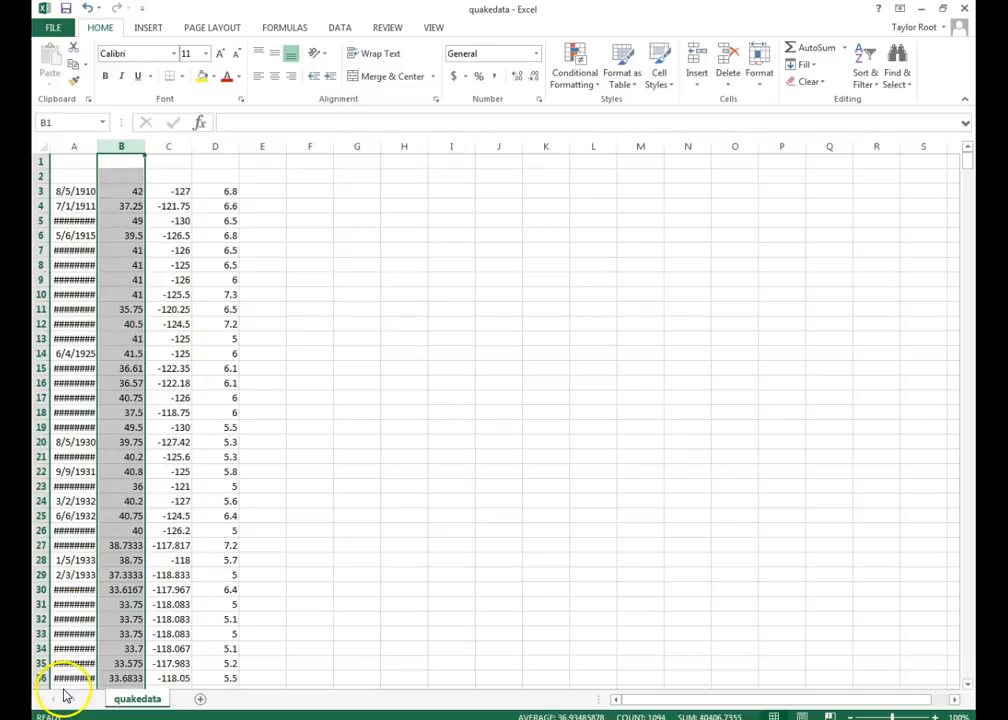
- Review the fill options for the values in columns B to D
{"action": "left_click", "coordinate": [254, 162]}
{"action": "left_click", "coordinate": [254, 162]}
{"action": "left_click", "coordinate": [254, 163]}
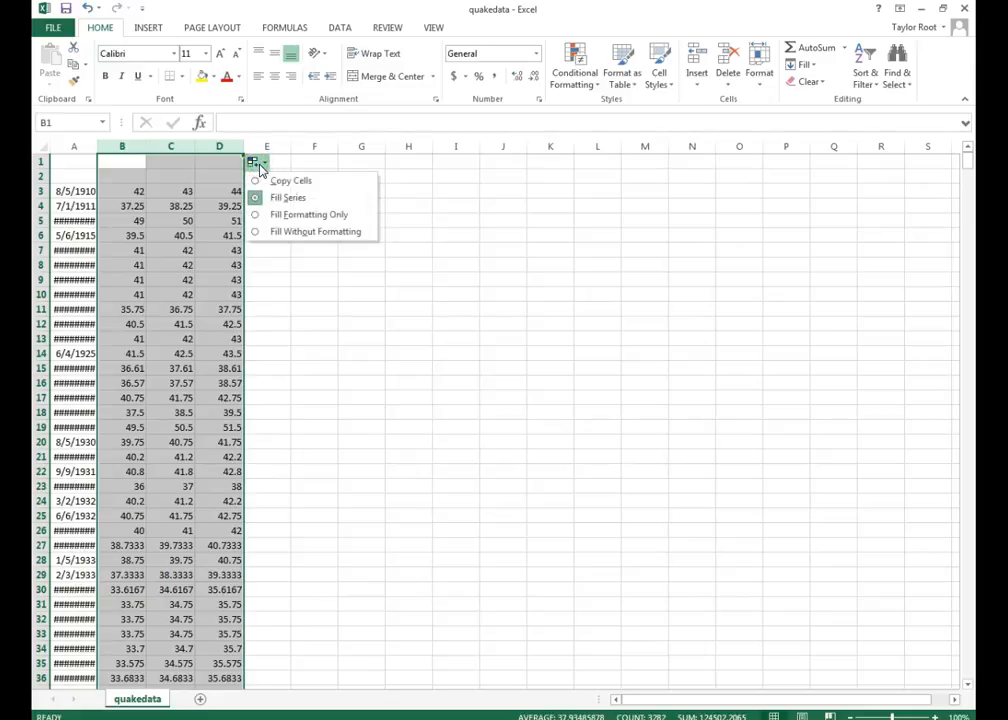
{"action": "left_click", "coordinate": [253, 162]}
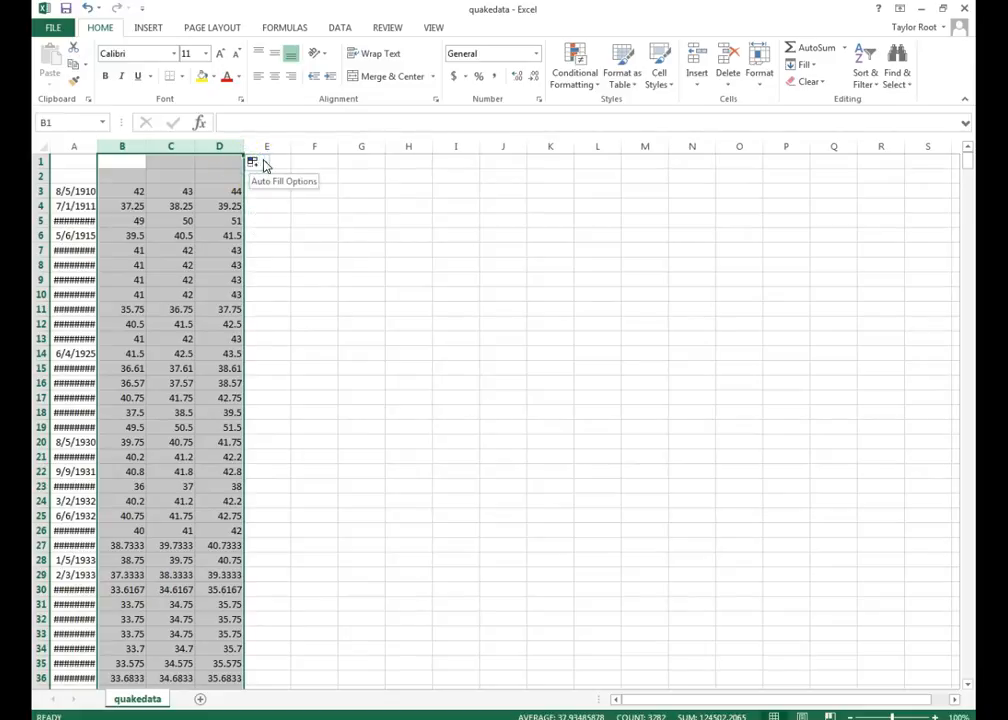
{"action": "left_click", "coordinate": [263, 162]}
{"action": "left_click", "coordinate": [263, 162]}
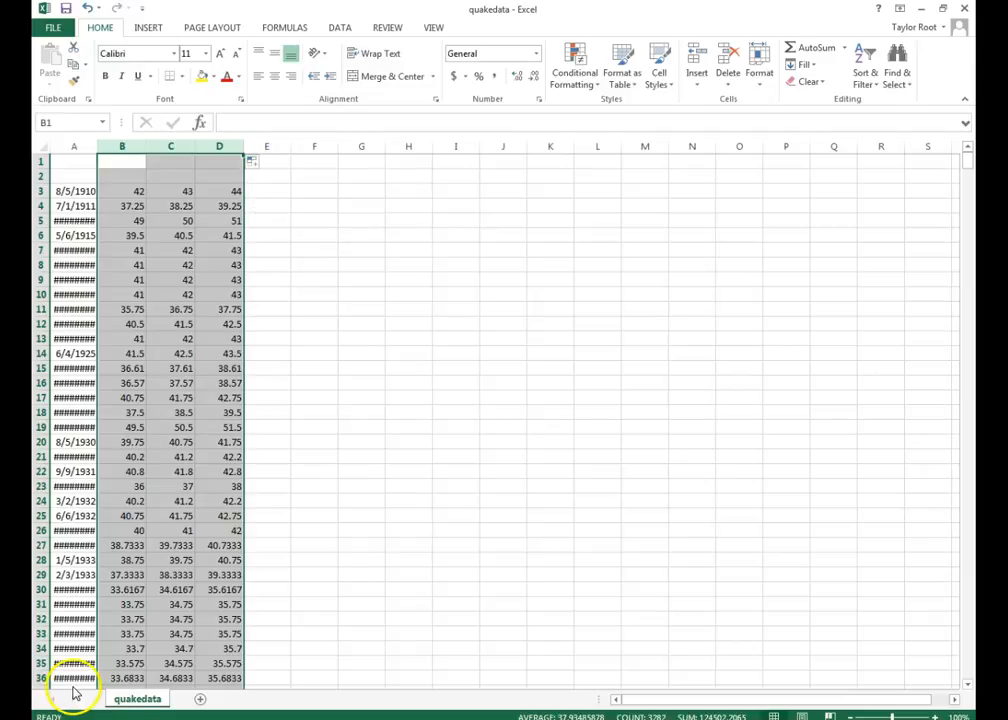
- Format columns B to D as Number with 4 decimal places
{"action": "right_click", "coordinate": [241, 161]}
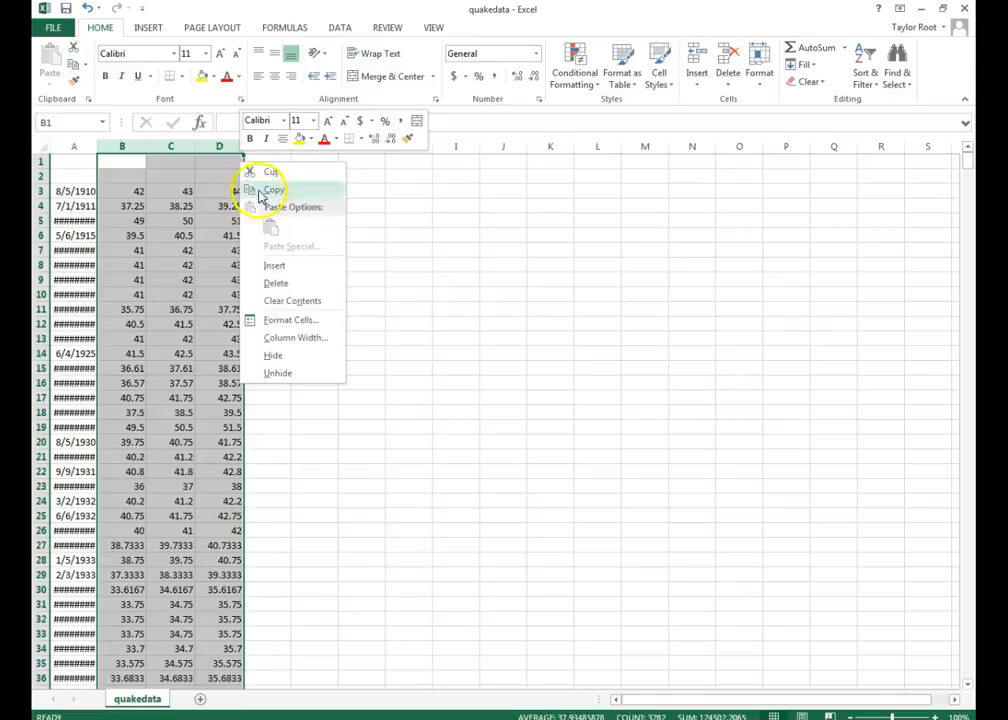
{"action": "left_click", "coordinate": [280, 321]}
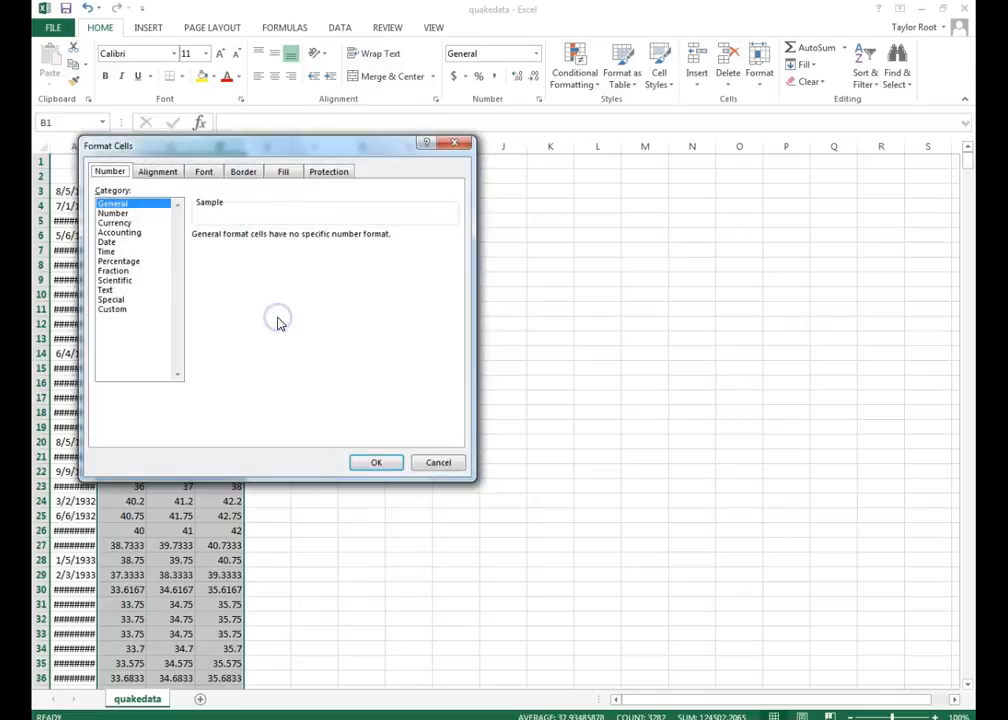
{"action": "left_click", "coordinate": [114, 213]}
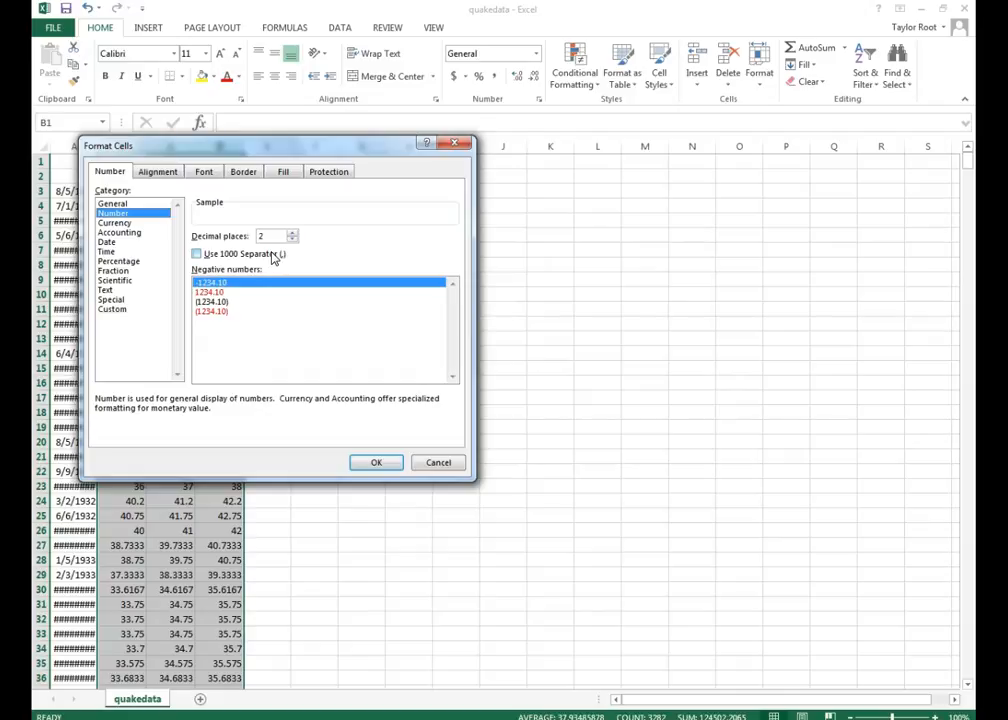
{"action": "left_click", "coordinate": [292, 232]}
{"action": "left_click", "coordinate": [292, 232]}
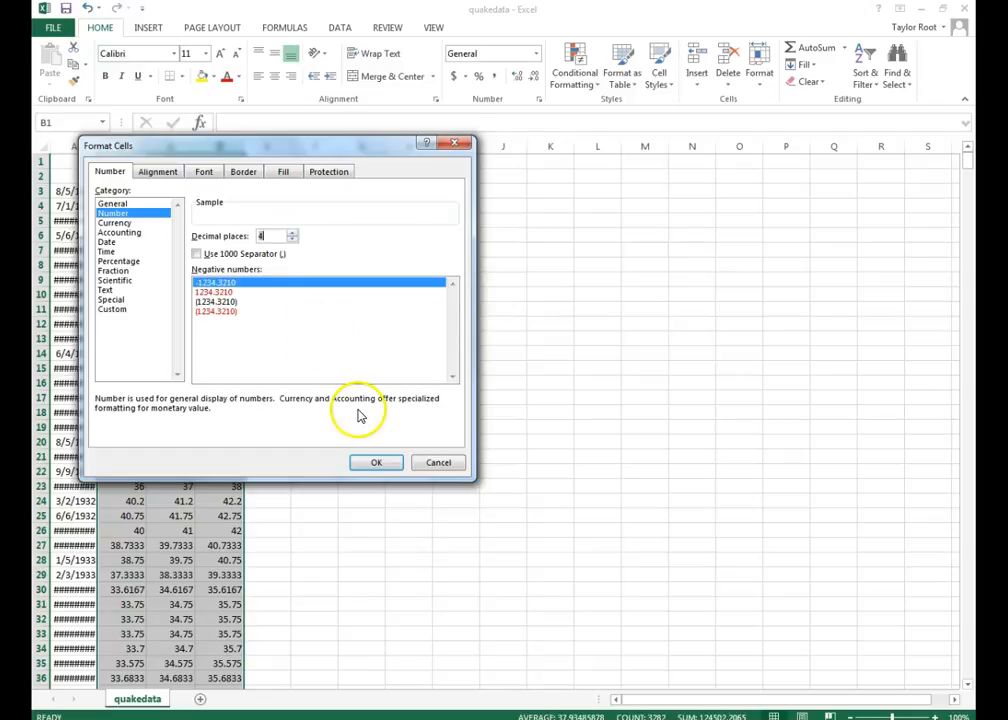
{"action": "left_click", "coordinate": [372, 468]}
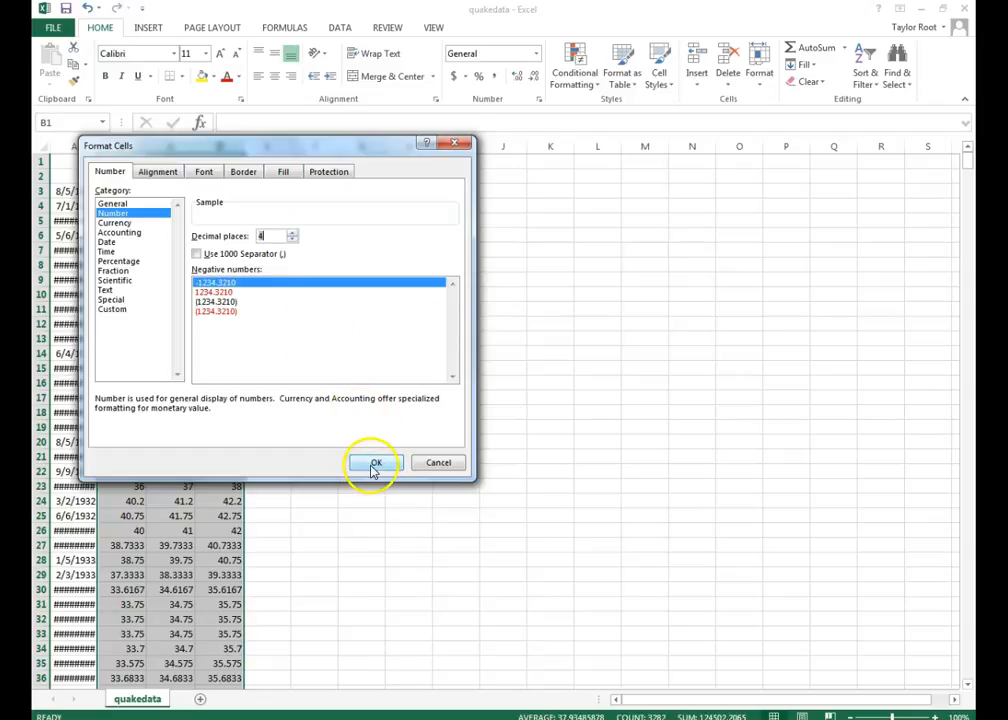
{"action": "left_click", "coordinate": [365, 472]}
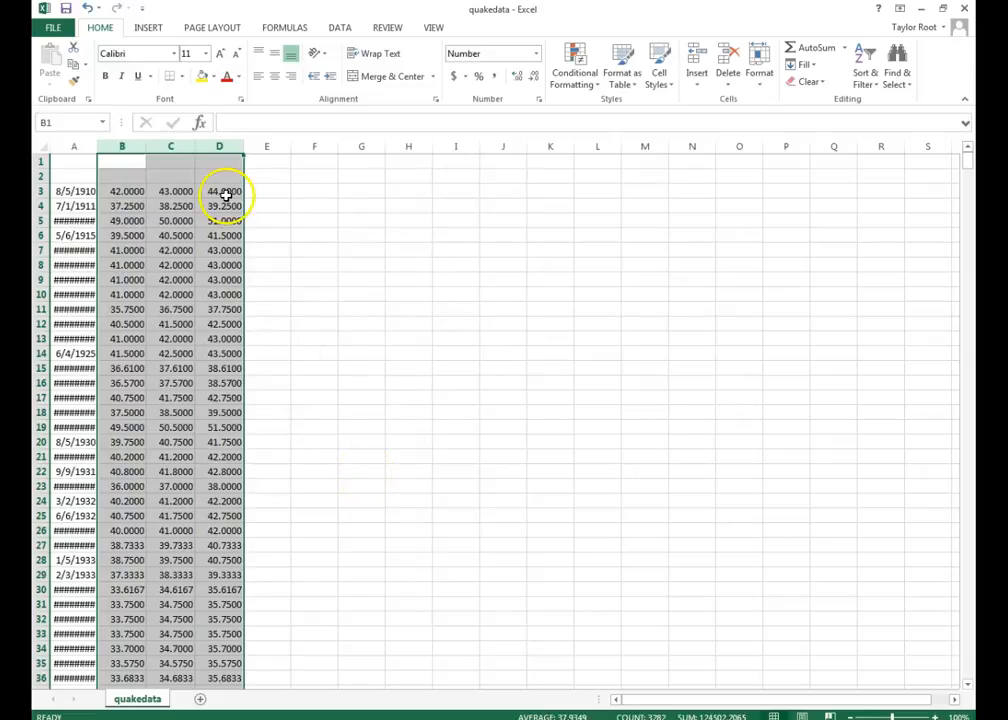
- Format column A with the Date category so it shows dates like 8/5/1910
{"action": "left_click", "coordinate": [73, 146]}
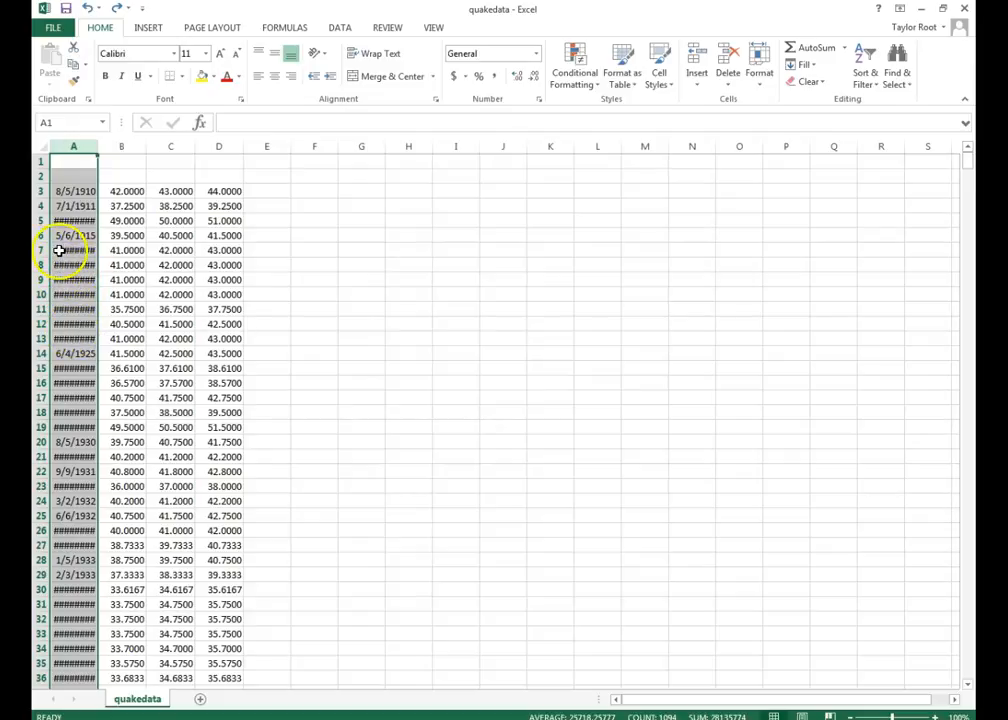
{"action": "left_click", "coordinate": [75, 146]}
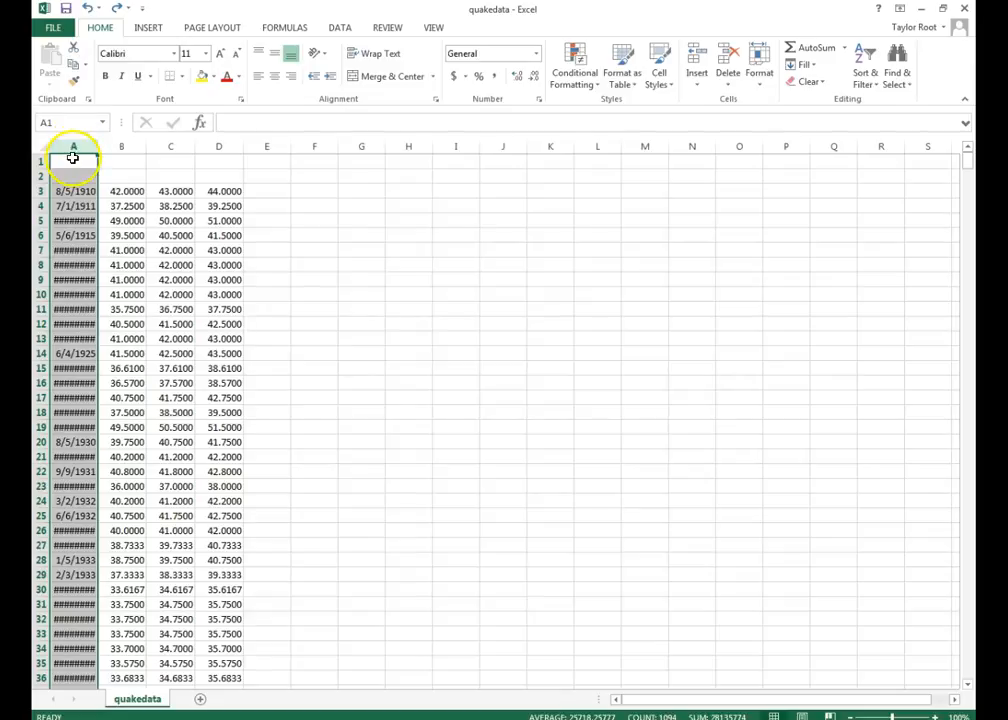
{"action": "right_click", "coordinate": [72, 147]}
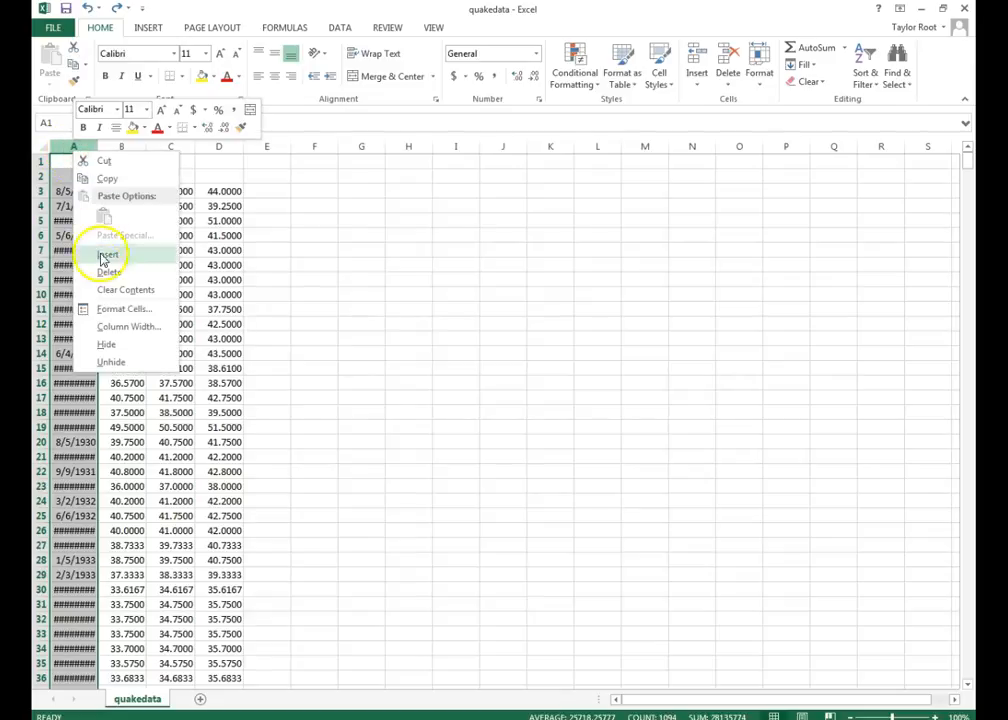
{"action": "left_click", "coordinate": [105, 312]}
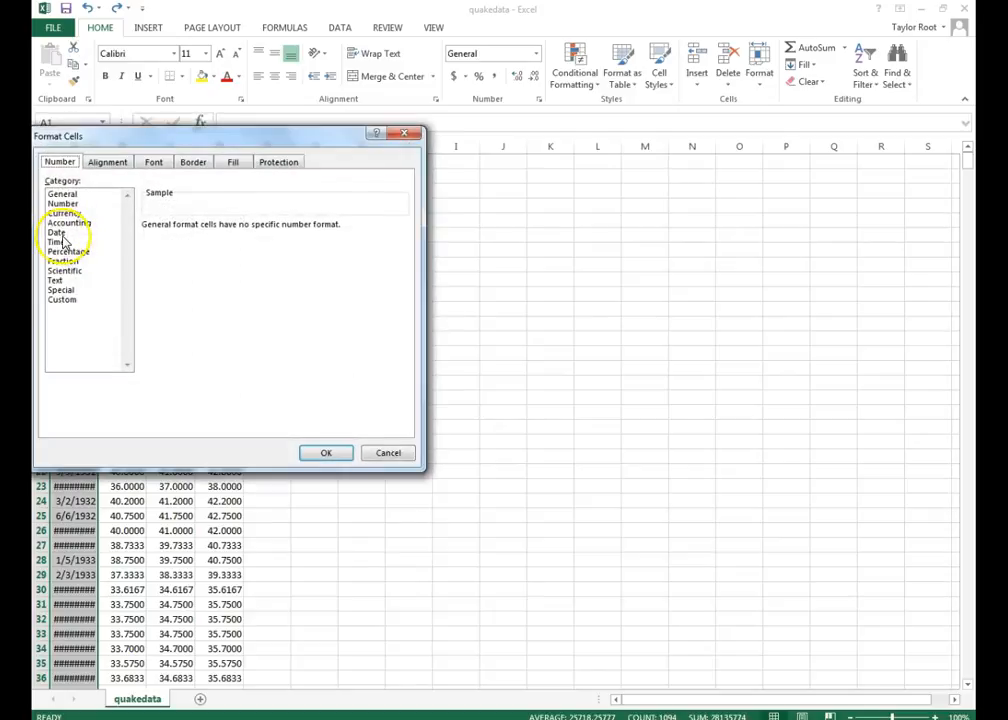
{"action": "left_click", "coordinate": [58, 234]}
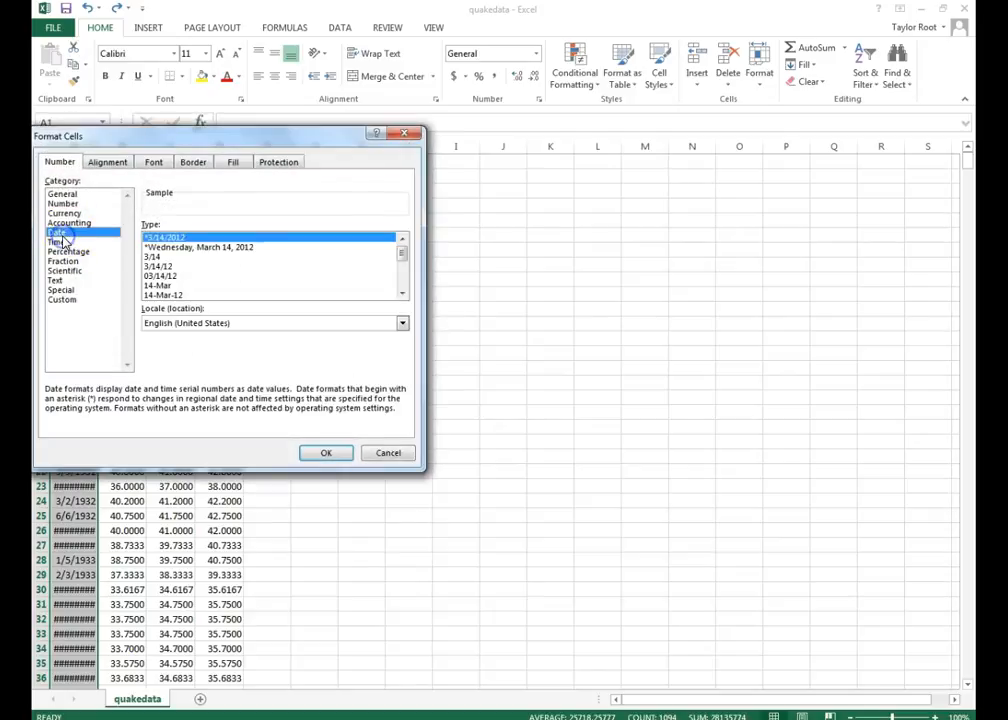
{"action": "left_click", "coordinate": [324, 452]}
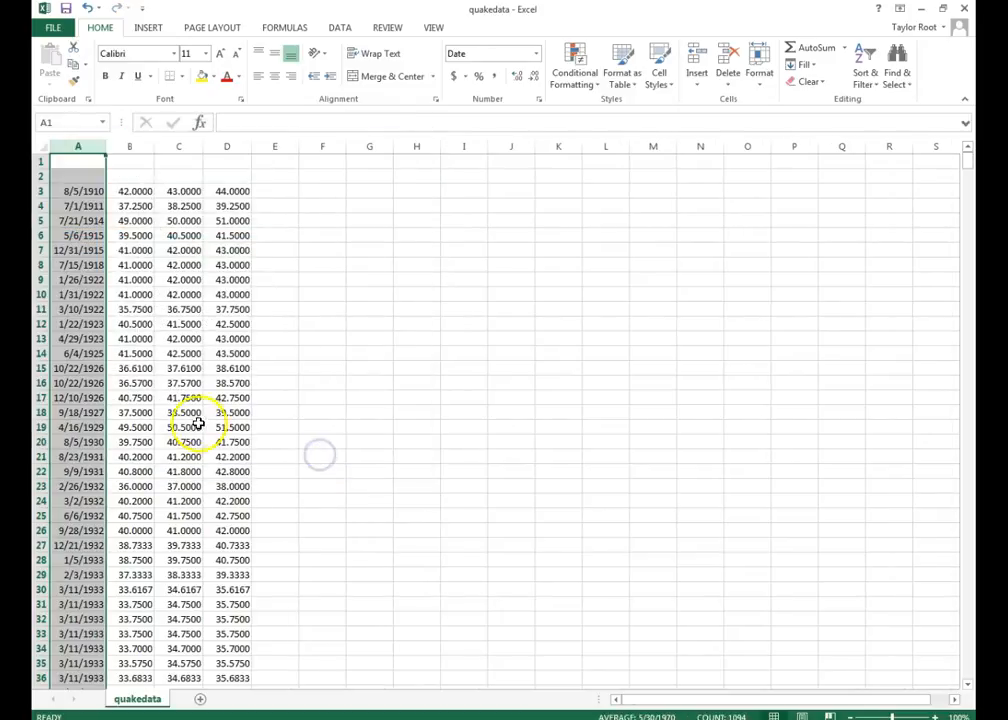
{"action": "scroll", "coordinate": [101, 380], "scroll_direction": "down", "scroll_amount": 3}
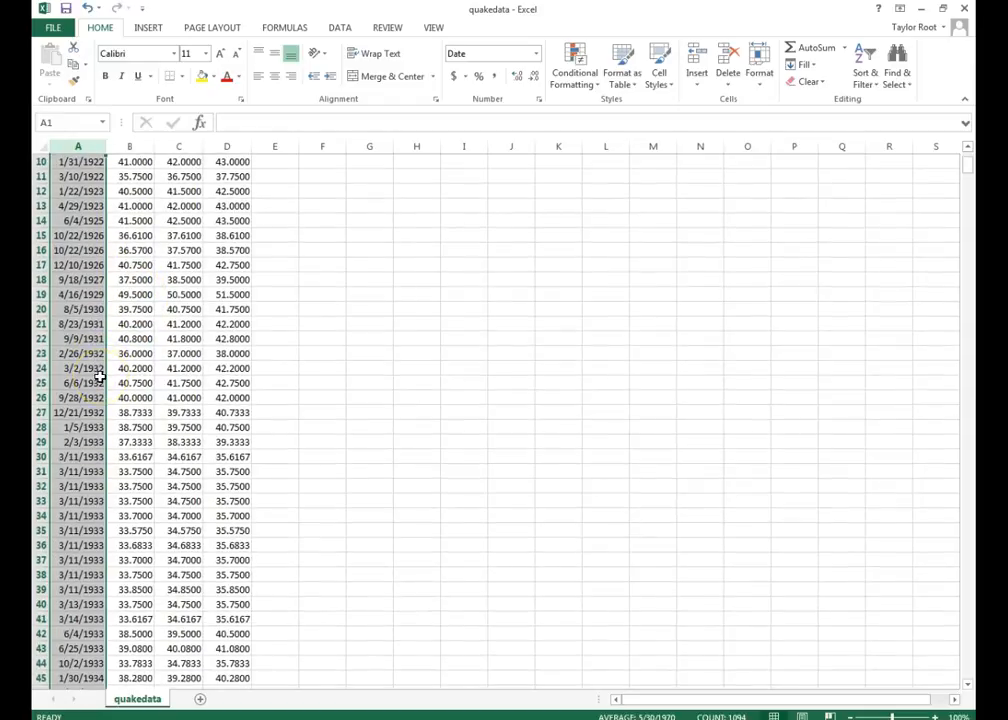
{"action": "scroll", "coordinate": [150, 460], "scroll_direction": "up", "scroll_amount": 3}
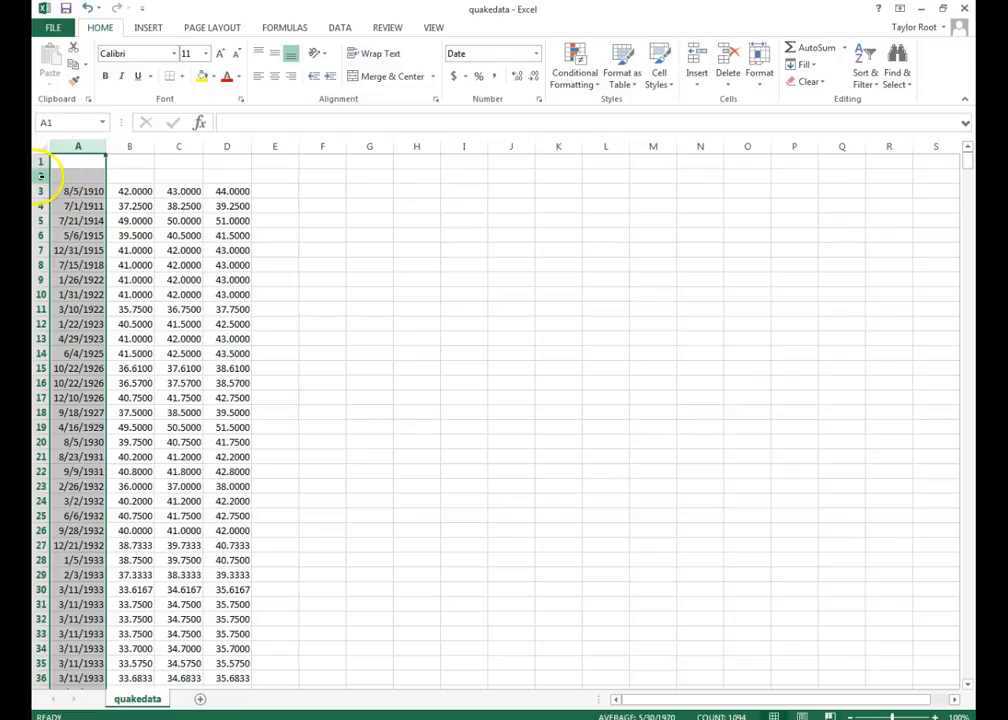
- Delete the empty row 2 and correct the A1 header to 'Date'
{"action": "right_click", "coordinate": [43, 176]}
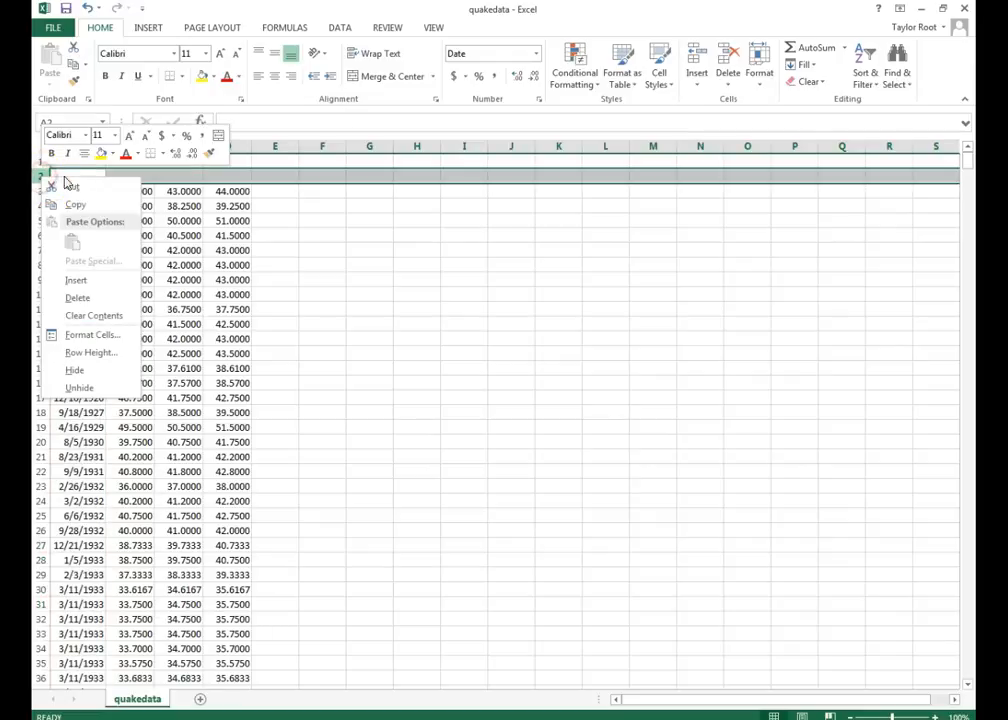
{"action": "left_click", "coordinate": [80, 297]}
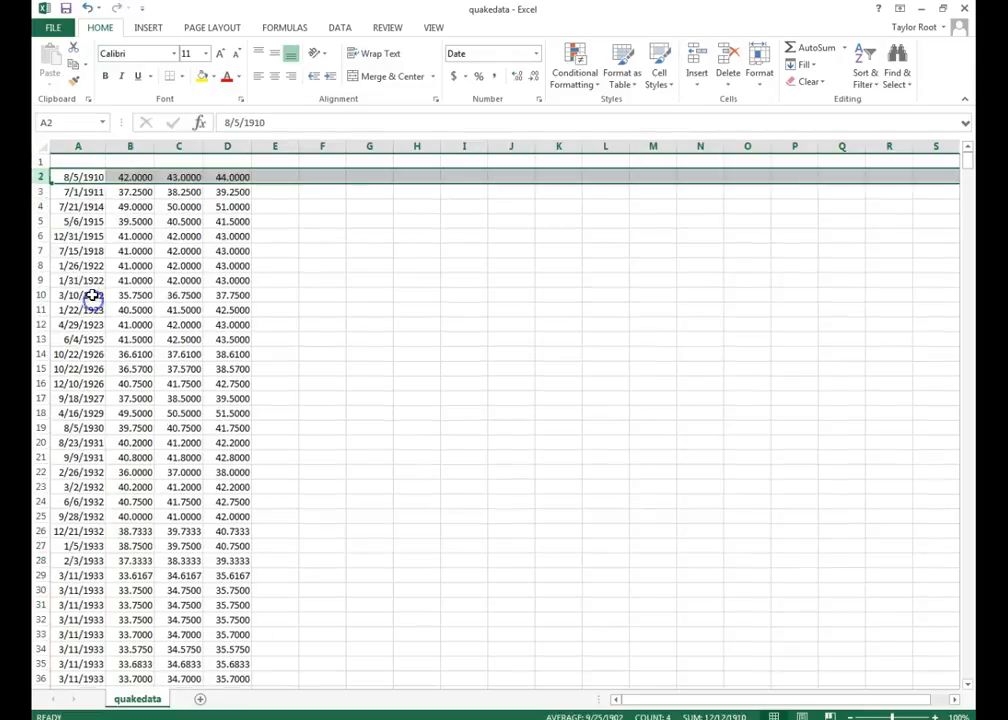
{"action": "left_click", "coordinate": [66, 163]}
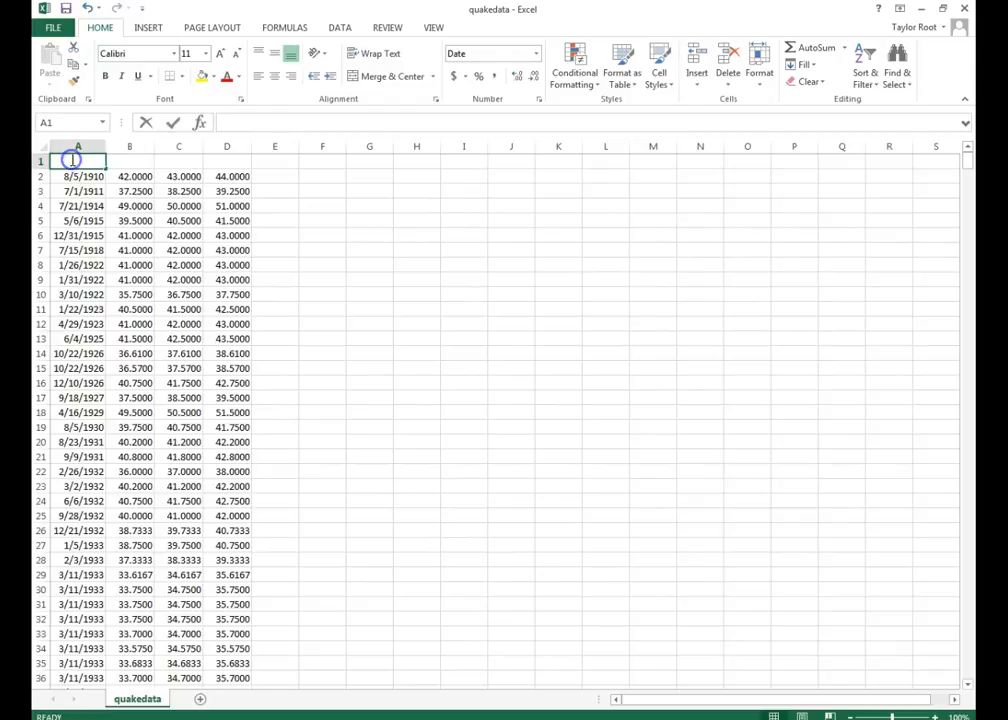
{"action": "double_click", "coordinate": [72, 160]}
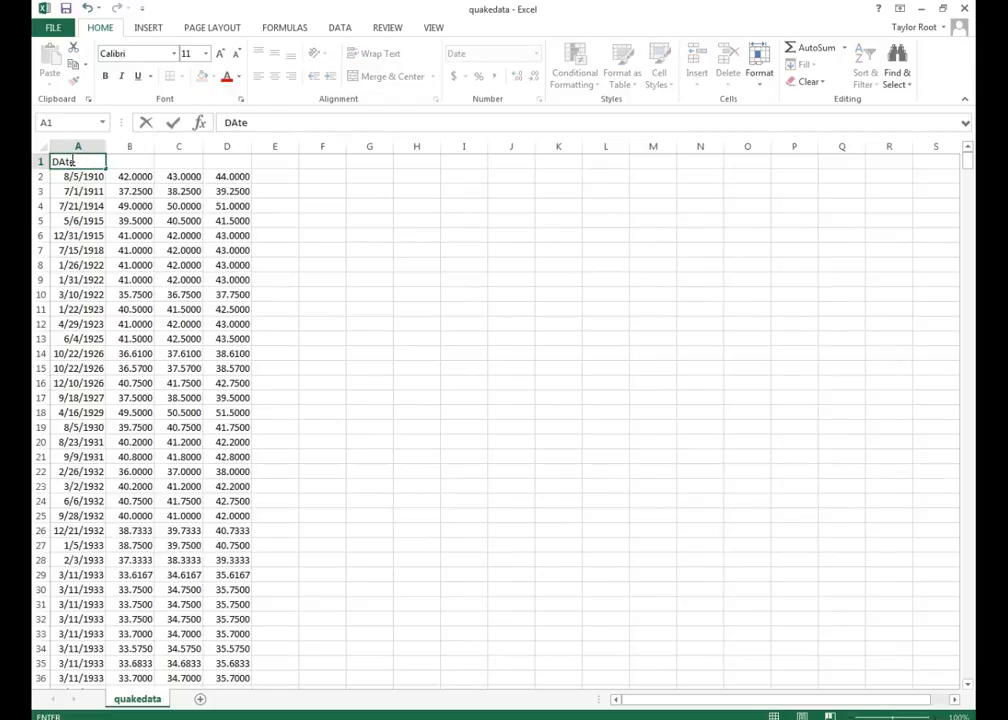
{"action": "left_click", "coordinate": [63, 162]}
{"action": "key", "text": "BackSpace"}
{"action": "type", "text": "a"}
- Enter the headers 'Lat' in B1 and 'Long' in C1
{"action": "left_click", "coordinate": [123, 160]}
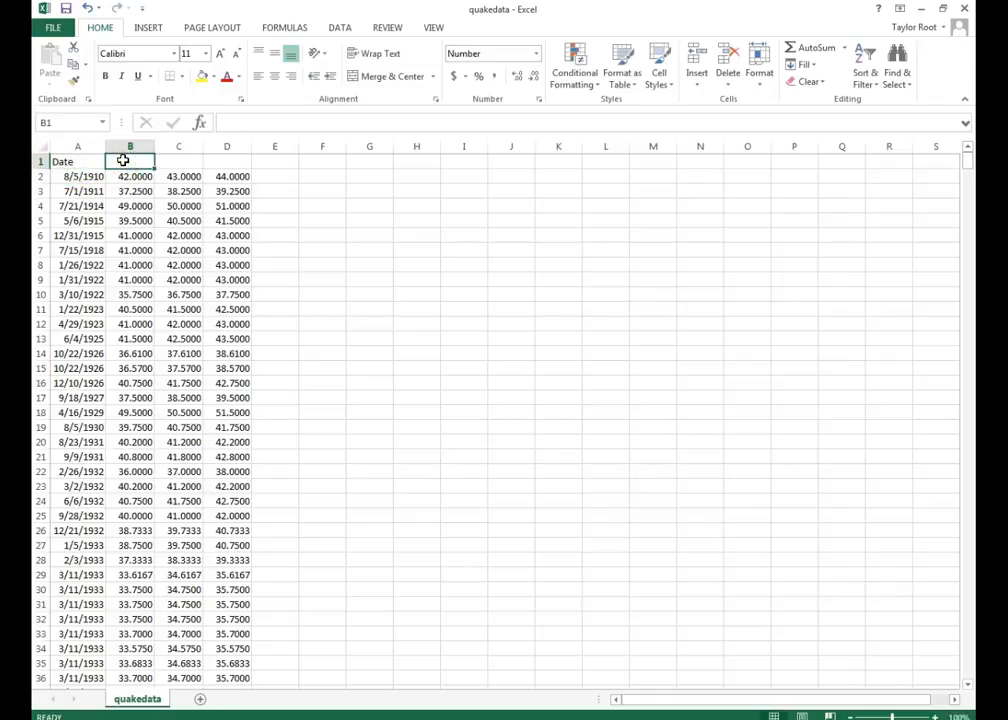
{"action": "type", "text": "Lat"}
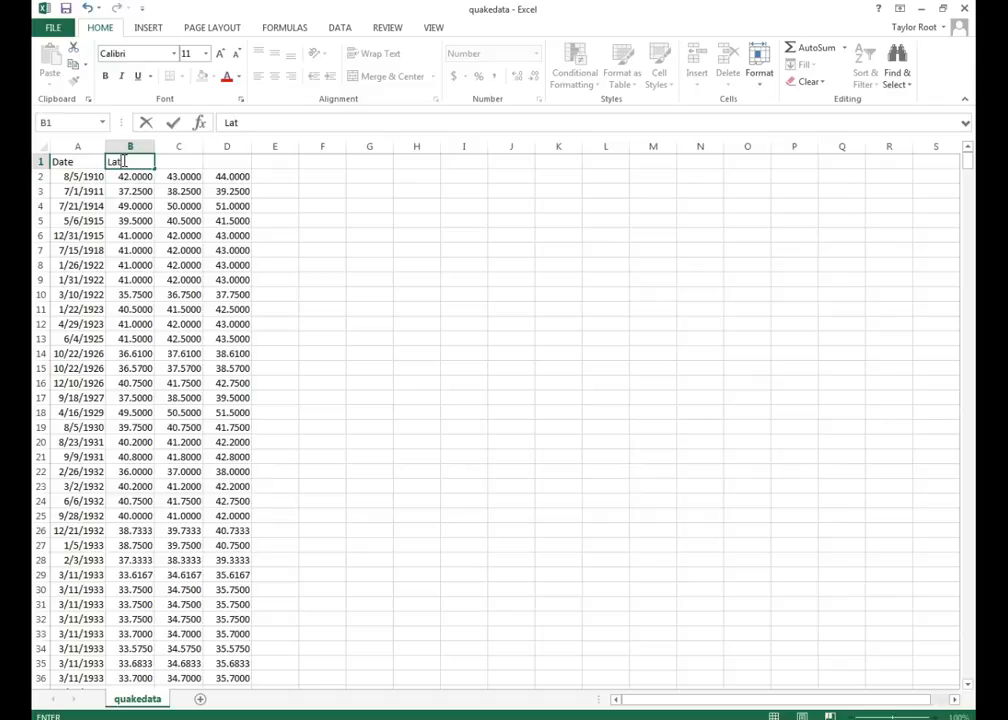
{"action": "left_click", "coordinate": [172, 158]}
{"action": "type", "text": "Lo"}
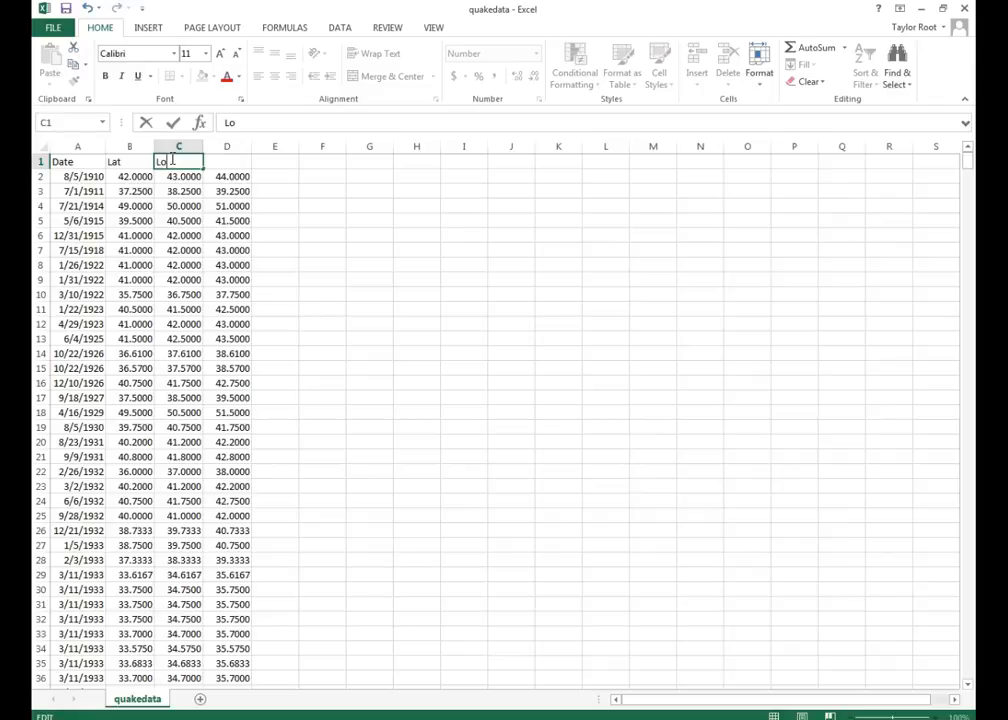
{"action": "type", "text": "ng"}
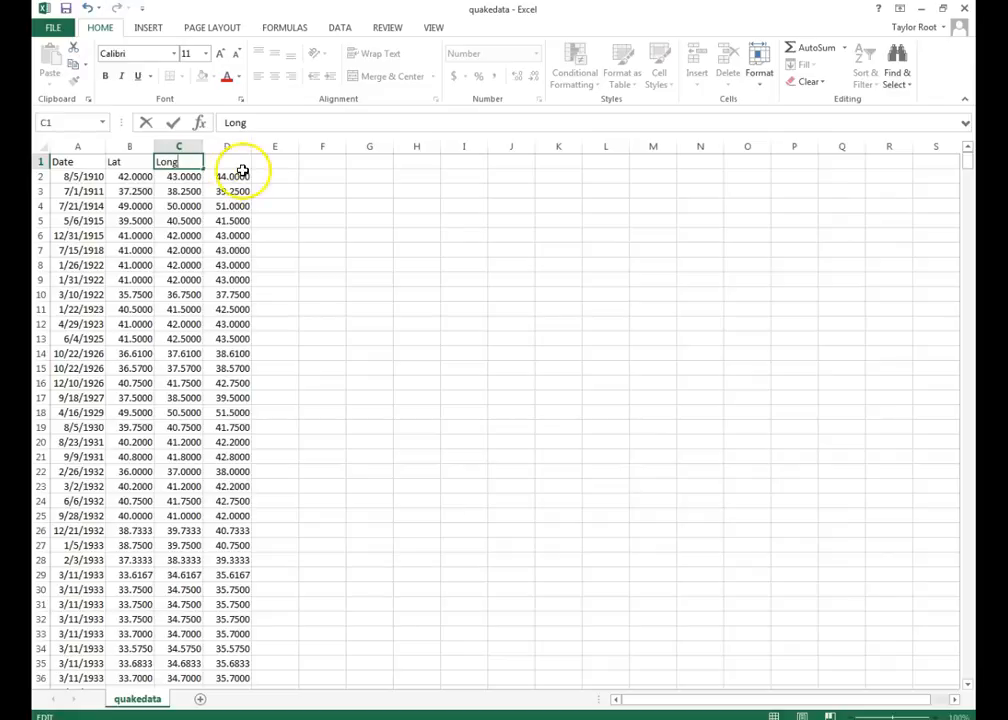
{"action": "left_click", "coordinate": [241, 164]}
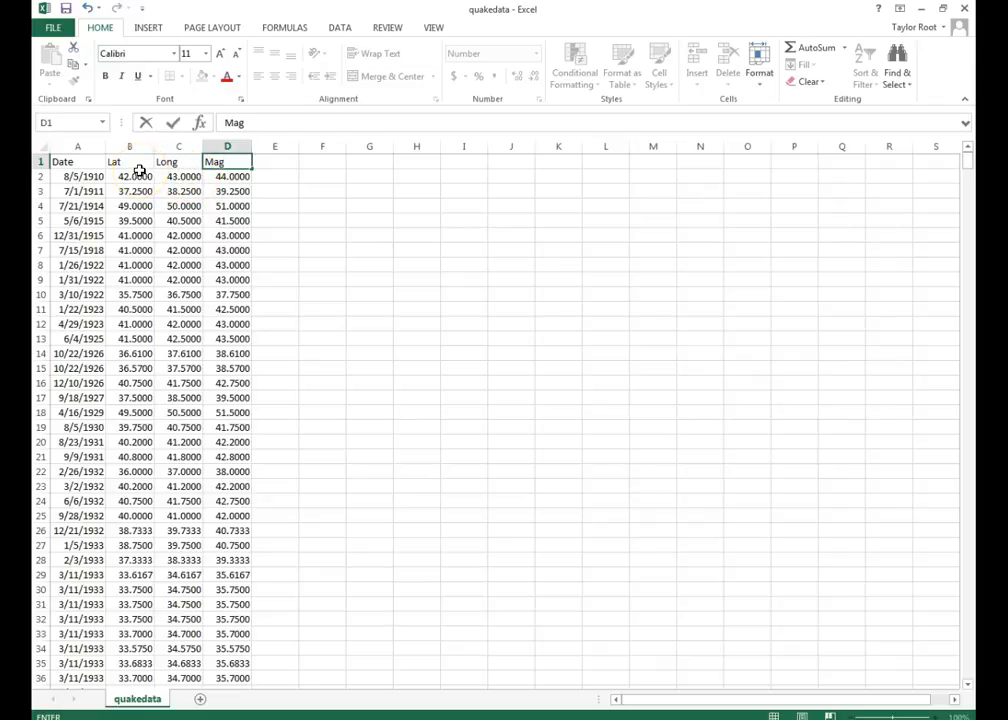
- Select the Mag header cell D1 and the Date through Mag columns A–D
{"action": "right_click", "coordinate": [46, 150]}
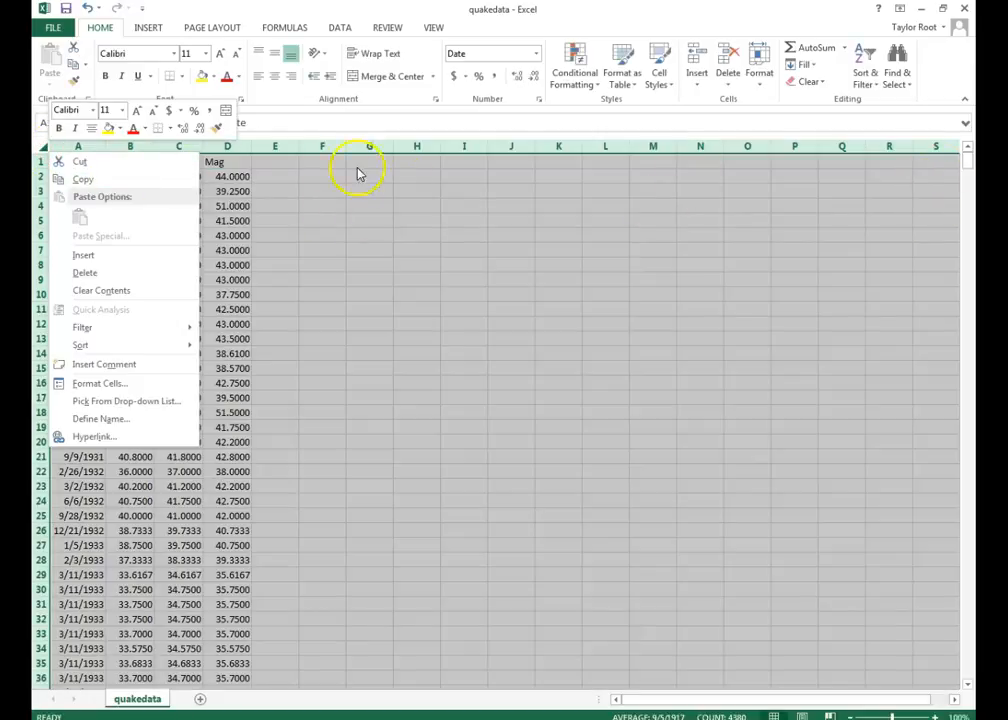
{"action": "left_click", "coordinate": [248, 158]}
{"action": "left_click", "coordinate": [247, 159]}
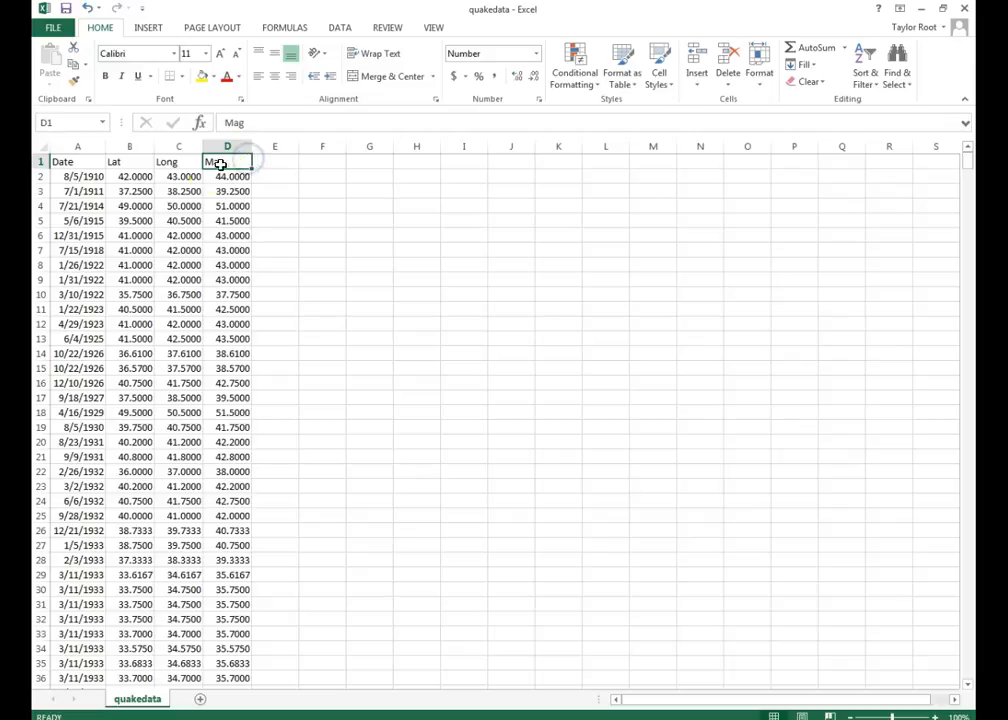
{"action": "left_click", "coordinate": [91, 148]}
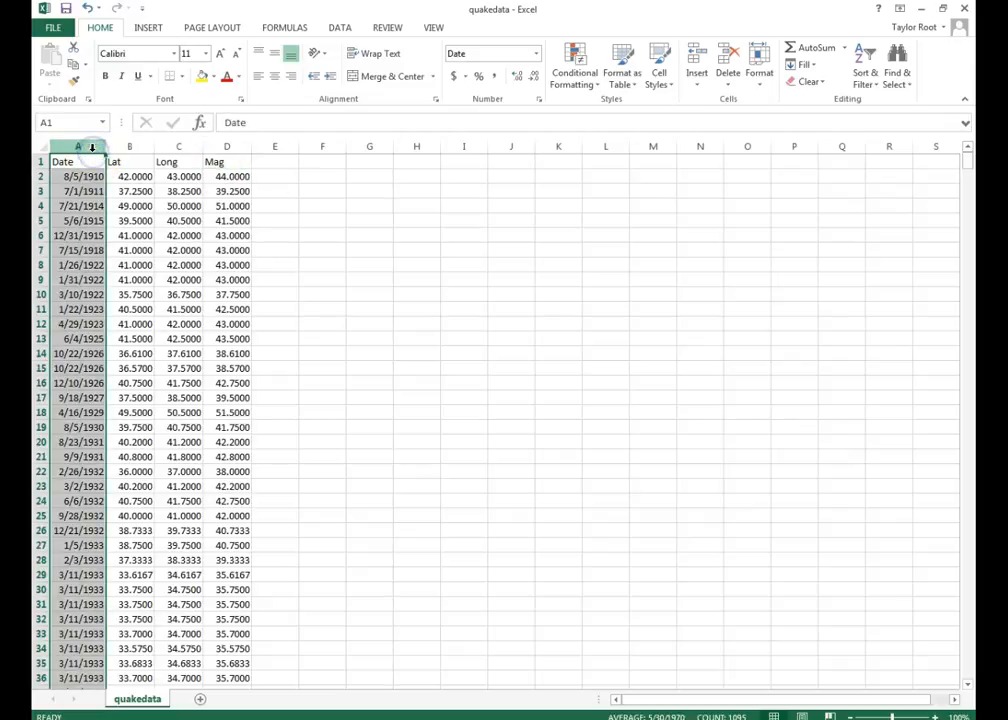
{"action": "left_click", "coordinate": [133, 148], "text": "ctrl"}
{"action": "left_click", "coordinate": [176, 148], "text": "ctrl"}
{"action": "left_click", "coordinate": [228, 148], "text": "ctrl"}
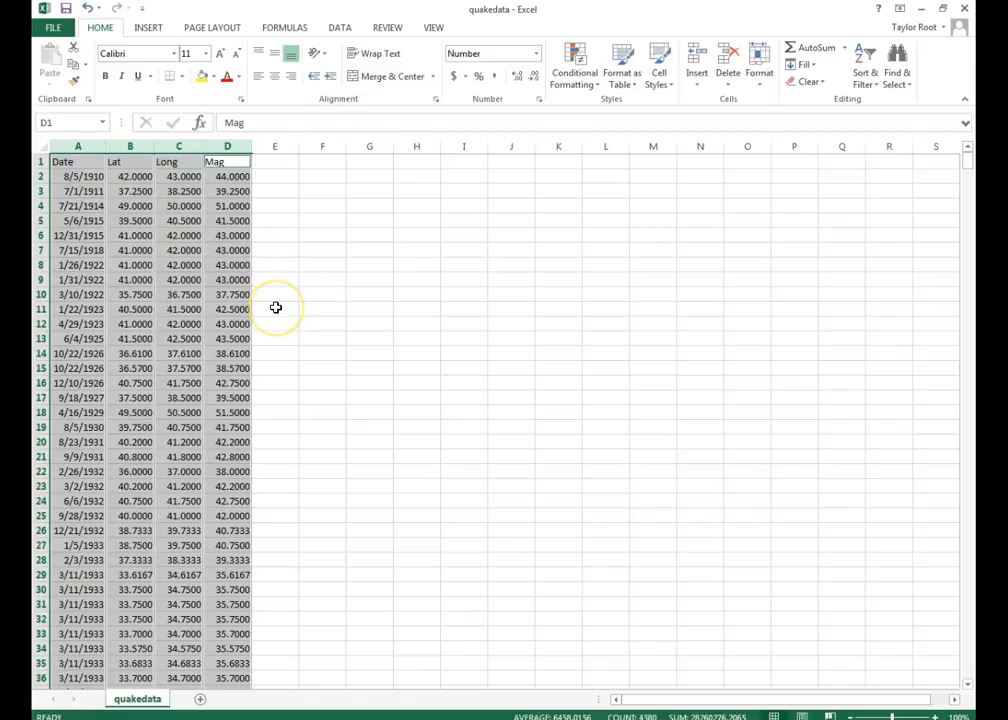
{"action": "left_click", "coordinate": [243, 160]}
{"action": "left_click", "coordinate": [247, 148]}
{"action": "left_click", "coordinate": [277, 162]}
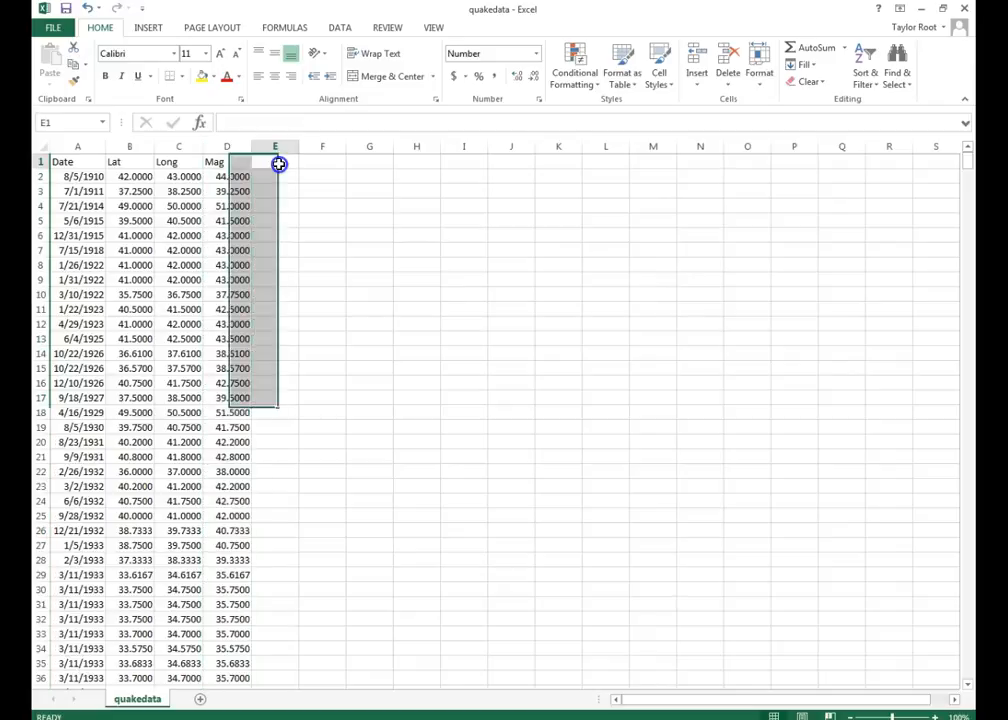
- Select columns A–E and narrow column E to about 7.57 width
{"action": "left_click", "coordinate": [73, 147], "text": "ctrl"}
{"action": "left_click", "coordinate": [132, 147], "text": "ctrl"}
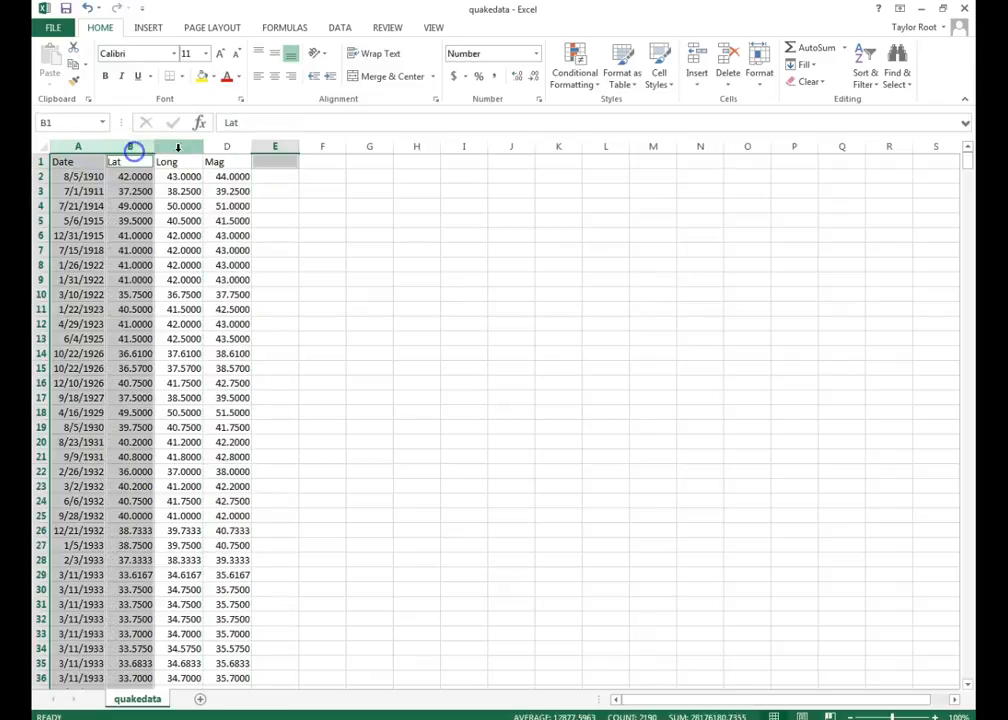
{"action": "left_click", "coordinate": [178, 147], "text": "ctrl"}
{"action": "left_click", "coordinate": [226, 148], "text": "ctrl"}
{"action": "left_click", "coordinate": [275, 148], "text": "ctrl"}
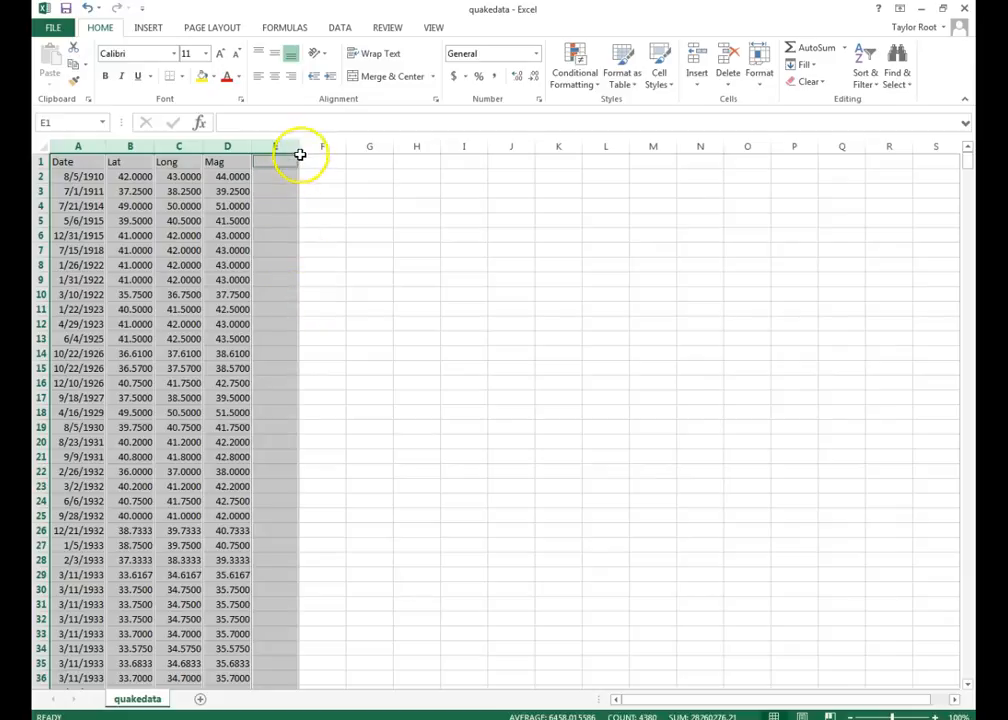
{"action": "left_click_drag", "start_coordinate": [299, 147], "coordinate": [288, 173]}
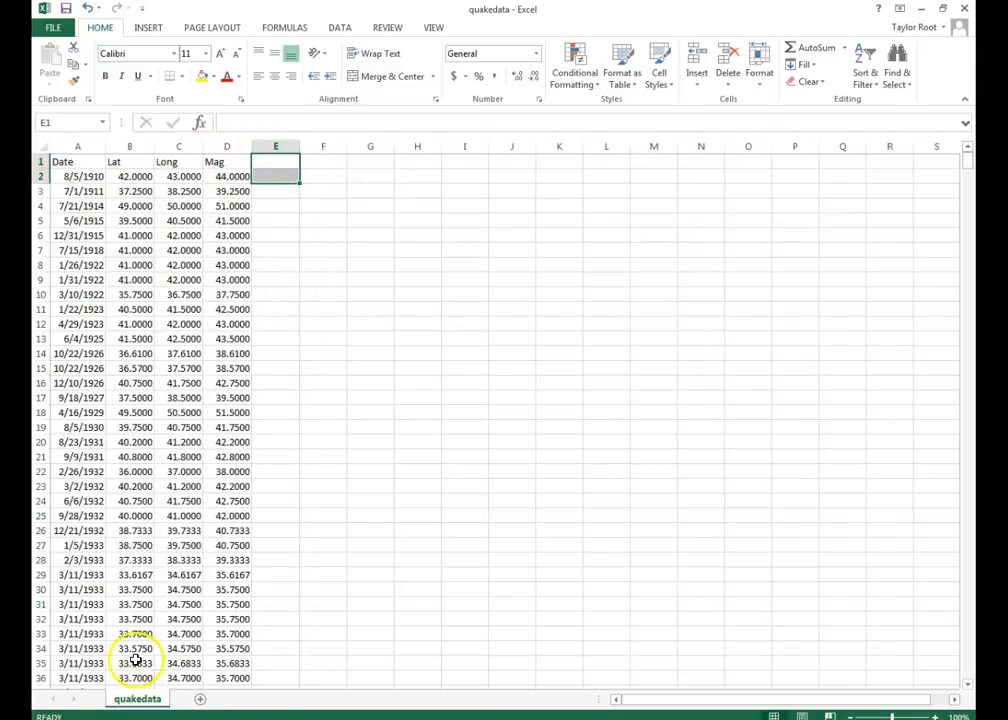
- Reselect columns A–D and bring up the workbook's Info page
{"action": "left_click", "coordinate": [74, 687]}
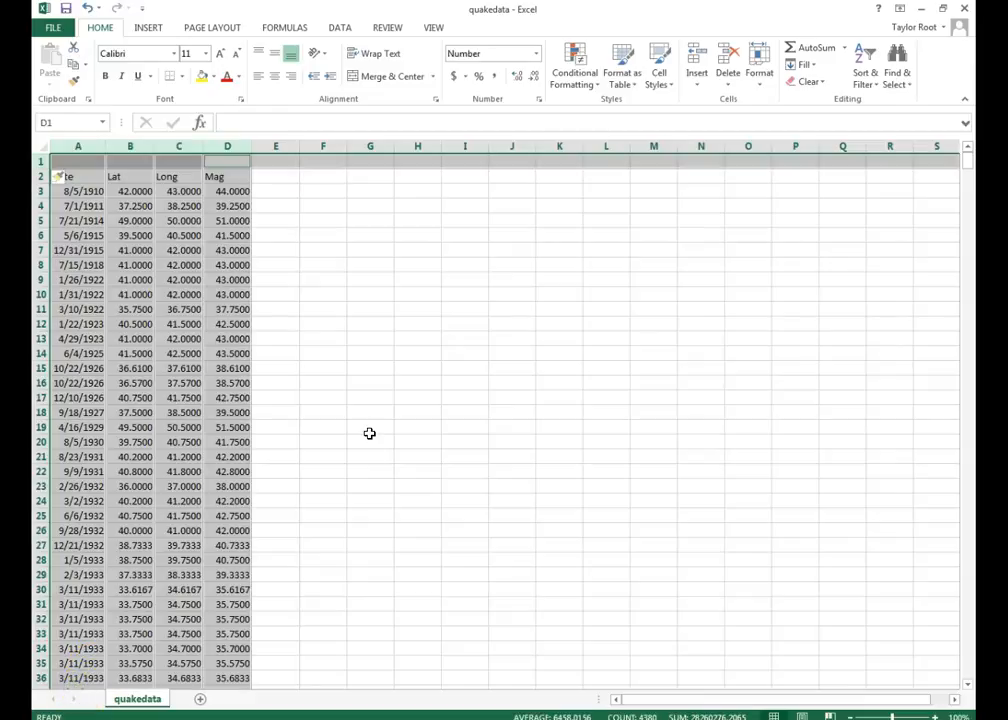
{"action": "left_click", "coordinate": [238, 163]}
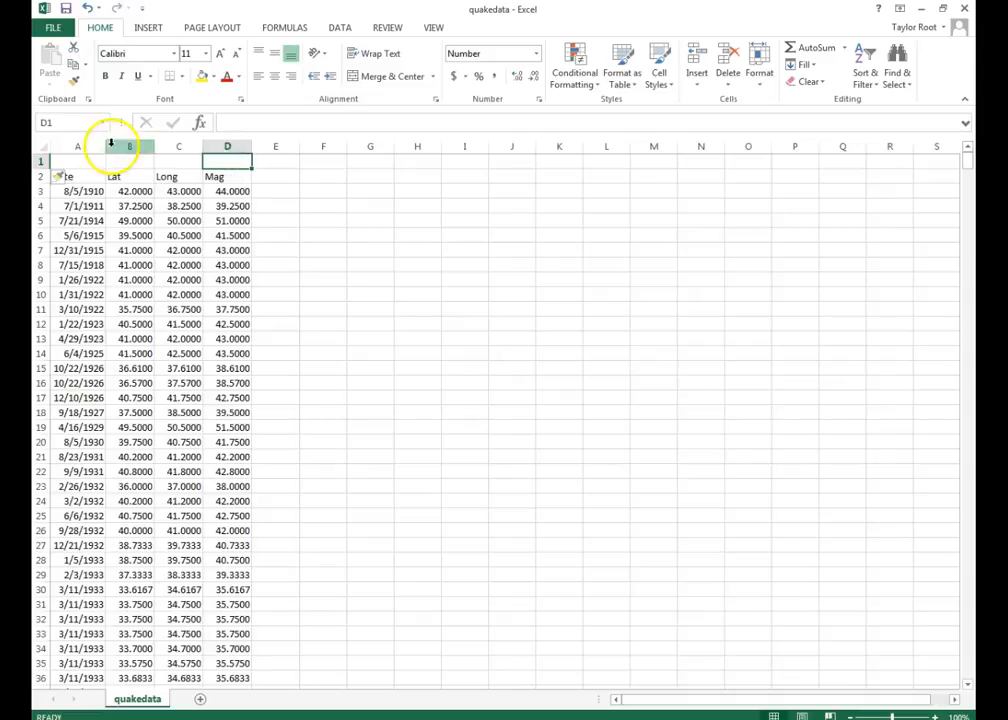
{"action": "left_click", "coordinate": [75, 148]}
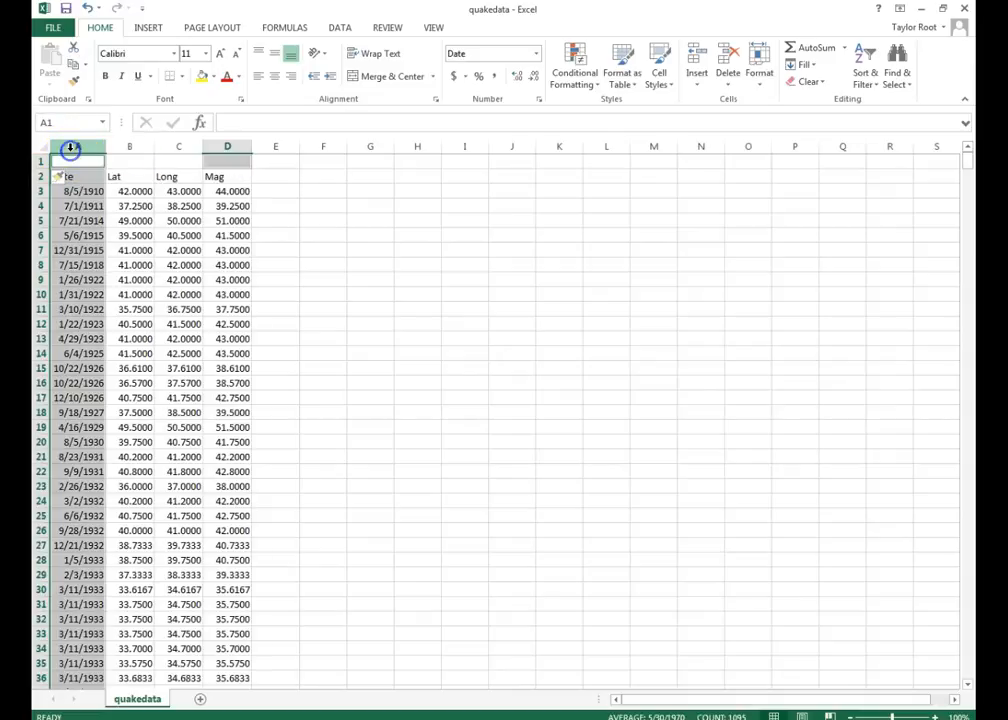
{"action": "left_click", "coordinate": [124, 147], "text": "ctrl"}
{"action": "left_click", "coordinate": [181, 147], "text": "ctrl"}
{"action": "left_click", "coordinate": [221, 147], "text": "ctrl"}
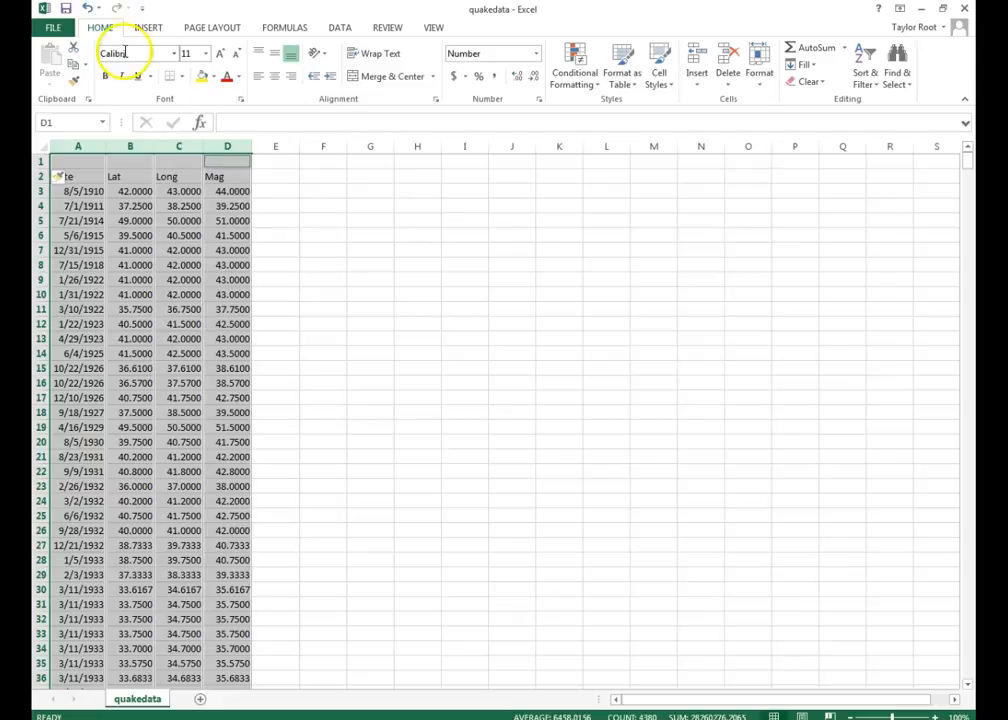
{"action": "left_click", "coordinate": [54, 27]}
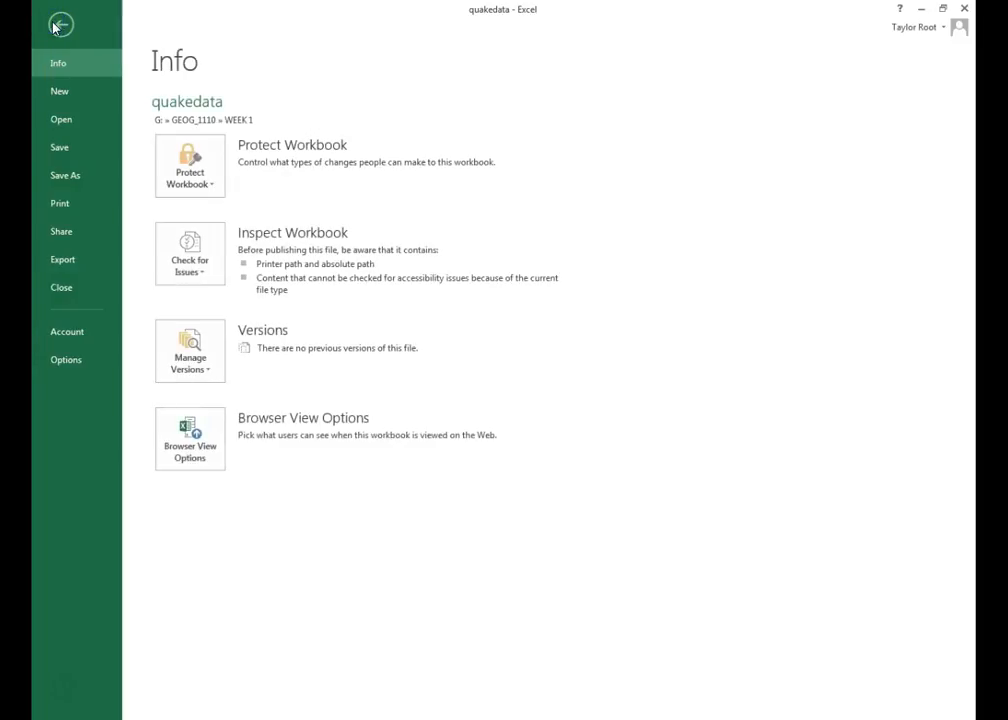
- Save a copy as quakedata_new, Excel 97-2003 Workbook, in G:\GIS\GEOG_1110\WEEK 1
{"action": "left_click", "coordinate": [77, 180]}
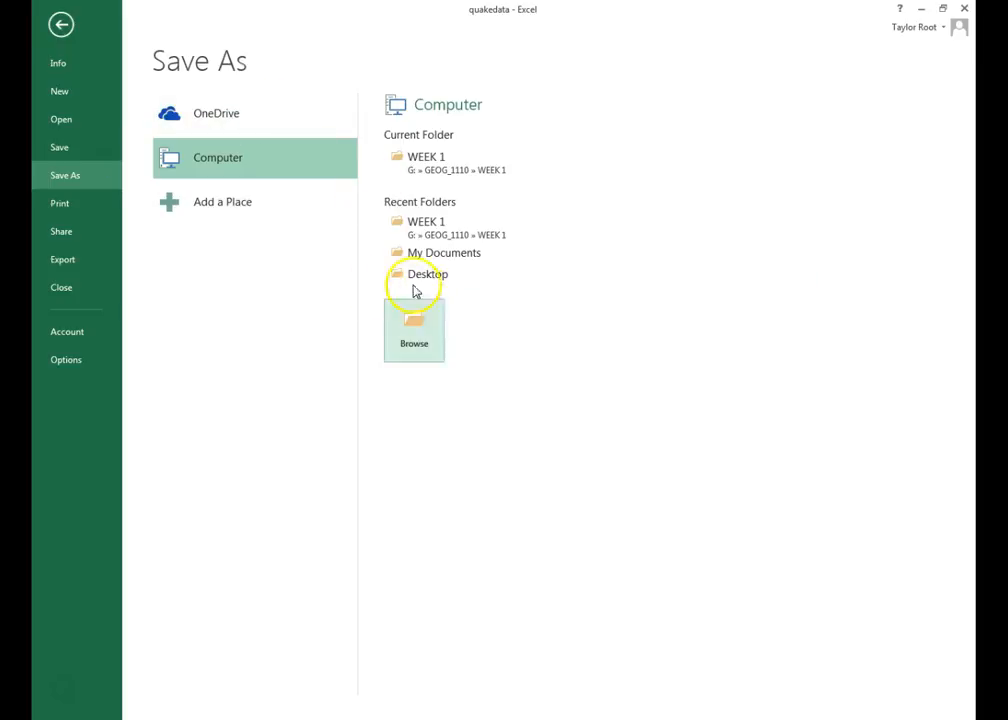
{"action": "left_click", "coordinate": [433, 171]}
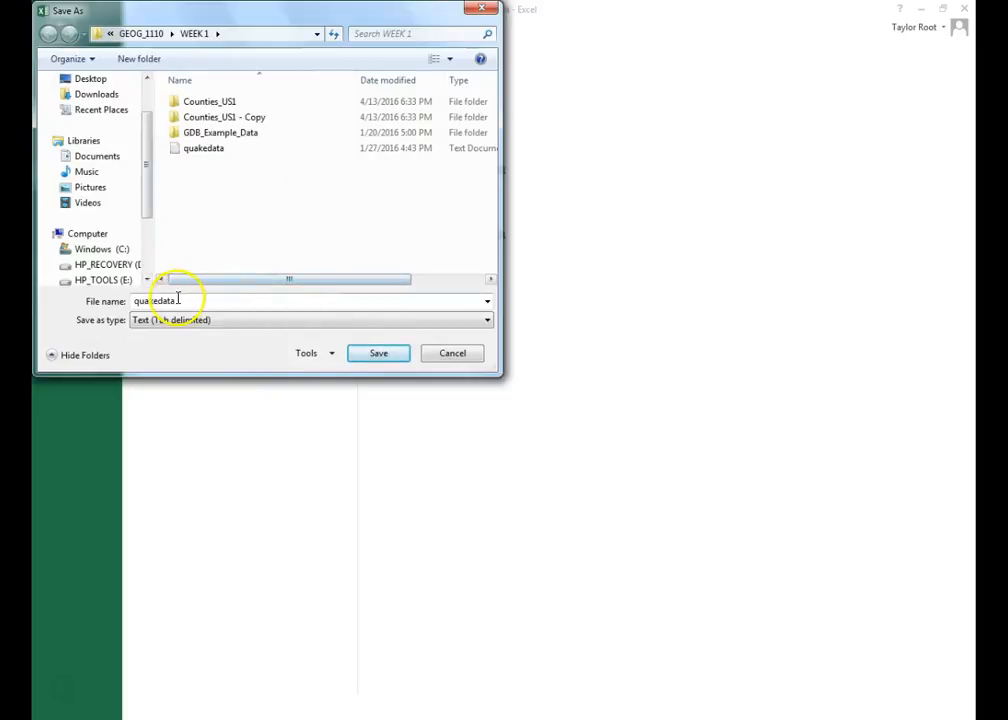
{"action": "left_click", "coordinate": [222, 323]}
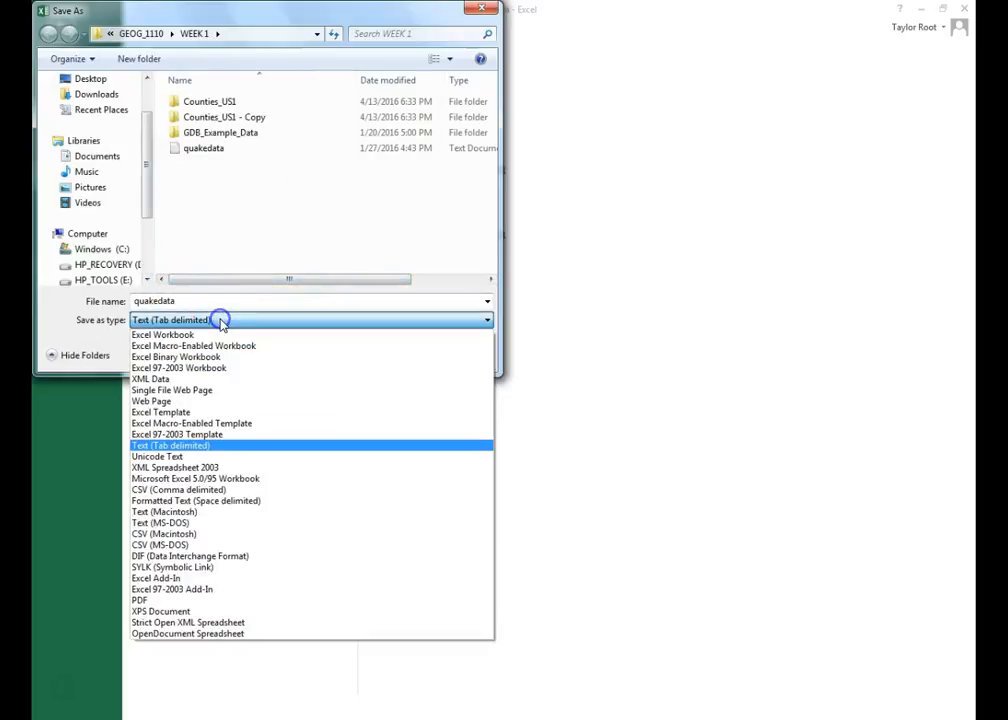
{"action": "left_click", "coordinate": [212, 373]}
{"action": "left_click", "coordinate": [194, 300]}
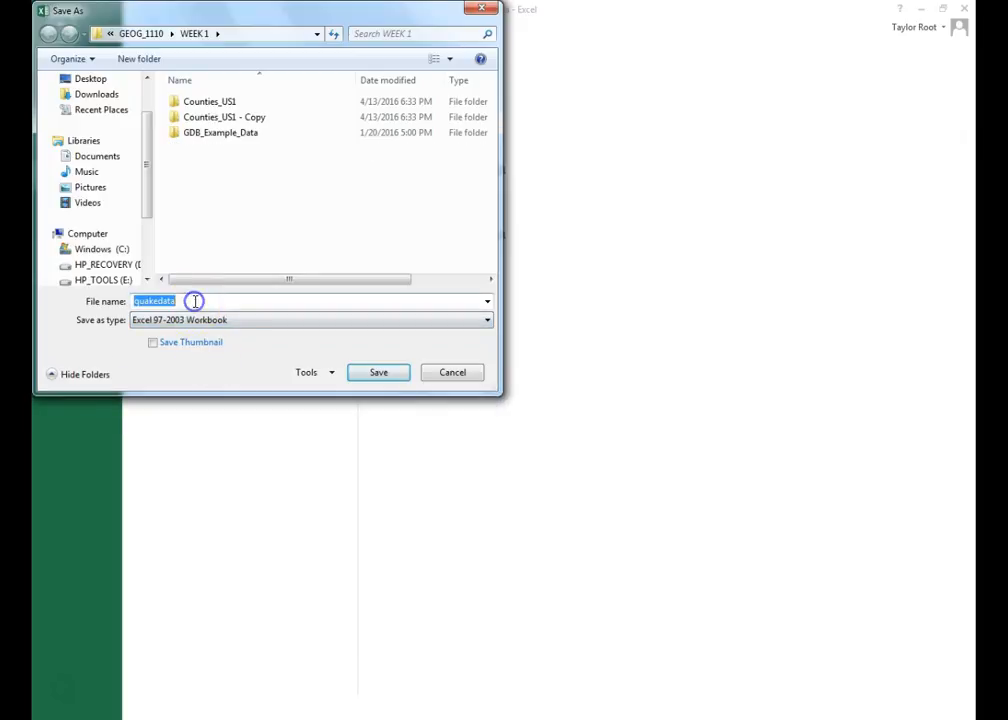
{"action": "left_click", "coordinate": [195, 300]}
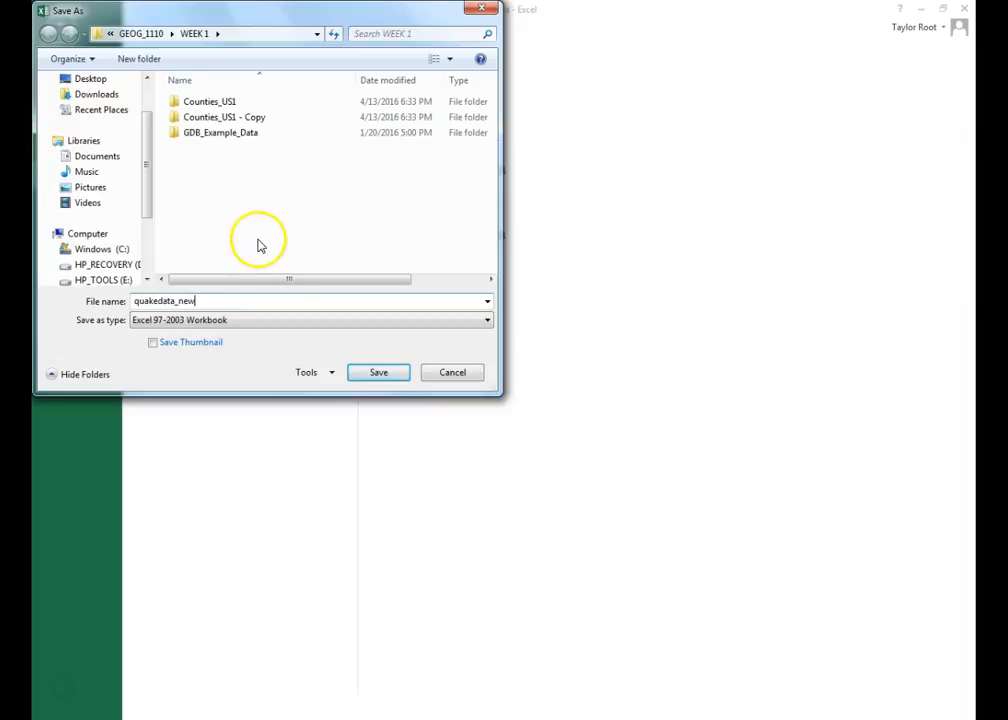
{"action": "left_click_drag", "start_coordinate": [146, 162], "coordinate": [146, 194]}
{"action": "left_click", "coordinate": [108, 248]}
{"action": "double_click", "coordinate": [200, 164]}
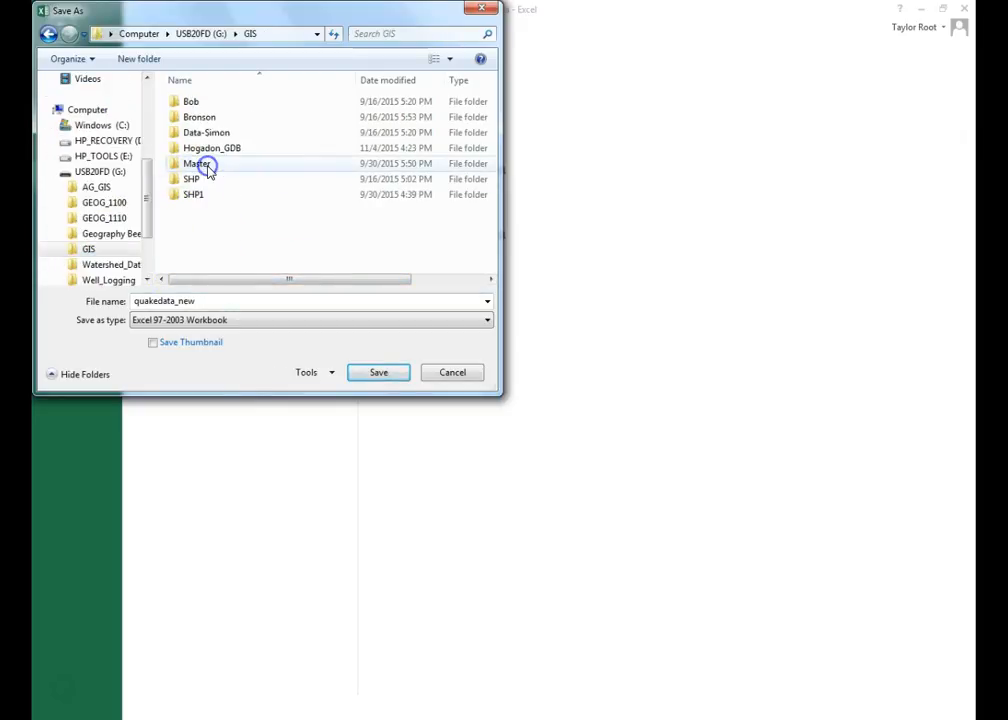
{"action": "left_click", "coordinate": [116, 218]}
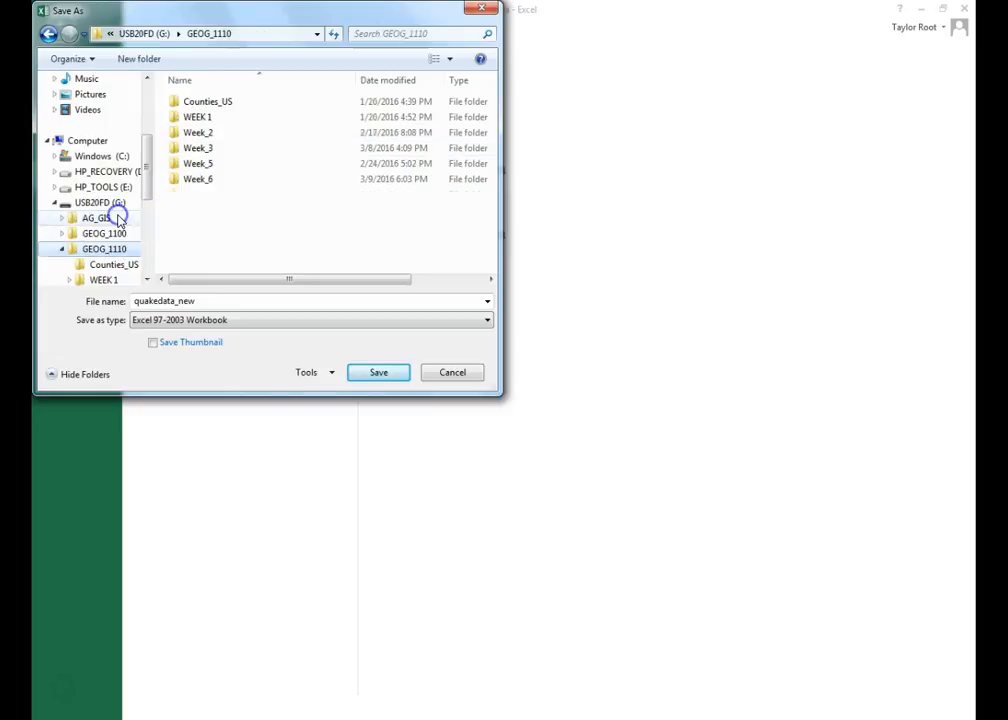
{"action": "double_click", "coordinate": [213, 118]}
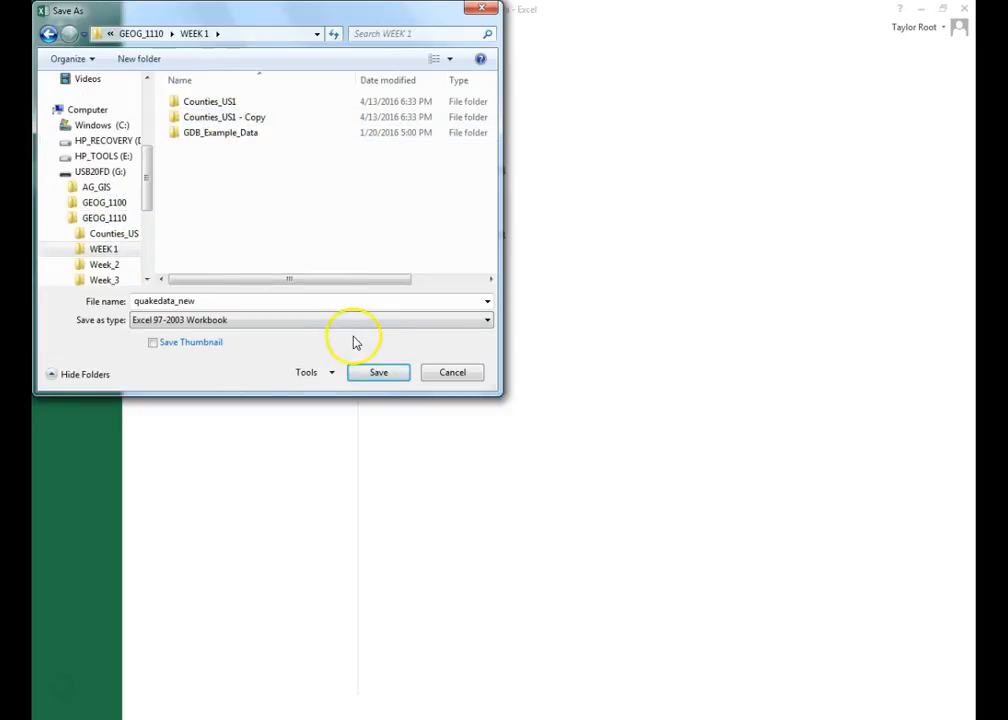
{"action": "left_click", "coordinate": [372, 378]}
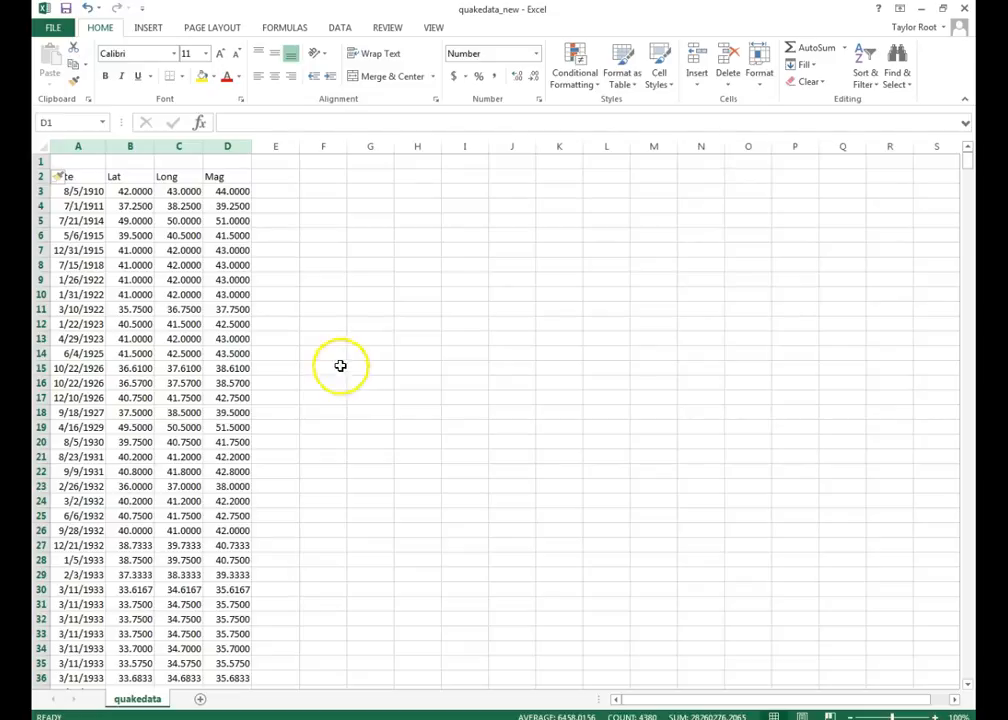
- Close the Excel windows, reopen quakedata_new from Explorer to verify it, then close it
{"action": "left_click", "coordinate": [923, 9]}
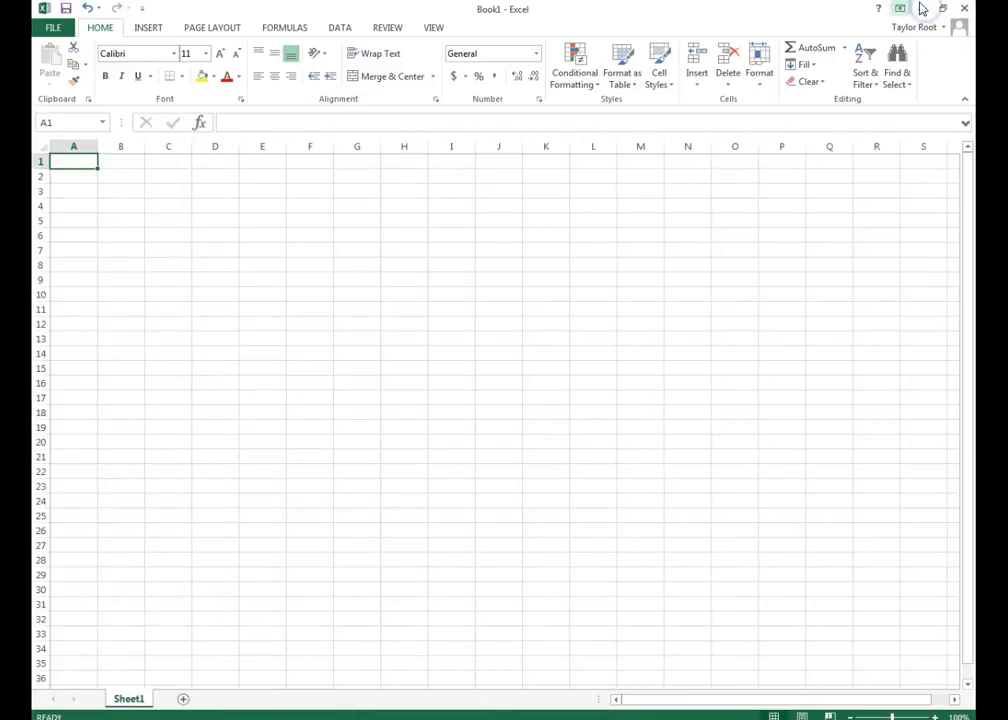
{"action": "left_click", "coordinate": [964, 8]}
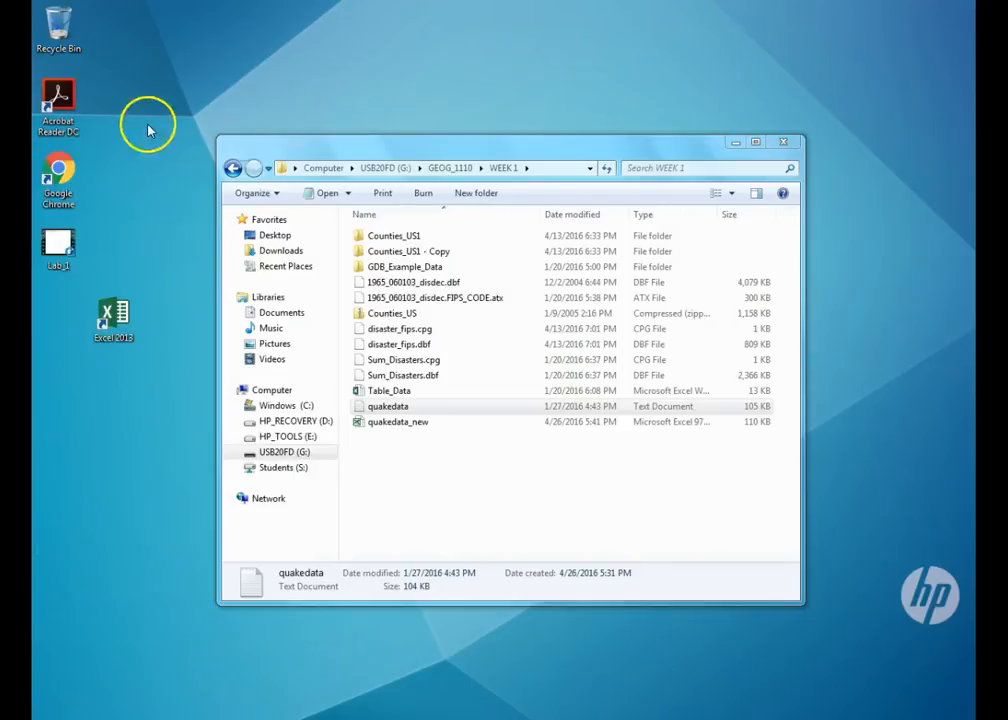
{"action": "double_click", "coordinate": [574, 420]}
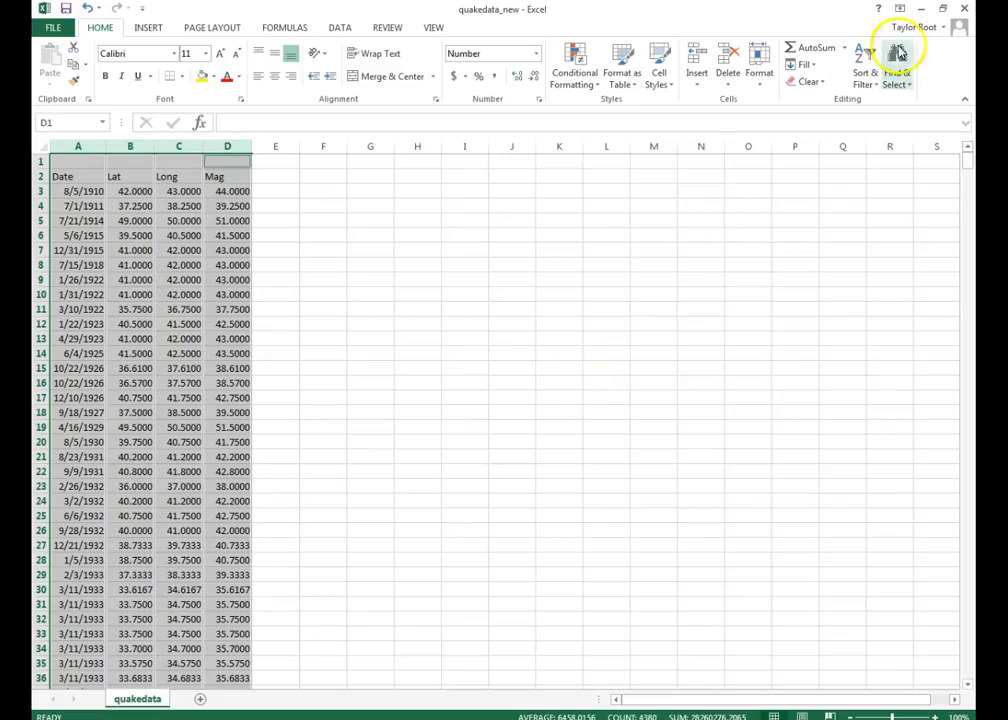
{"action": "left_click", "coordinate": [960, 8]}
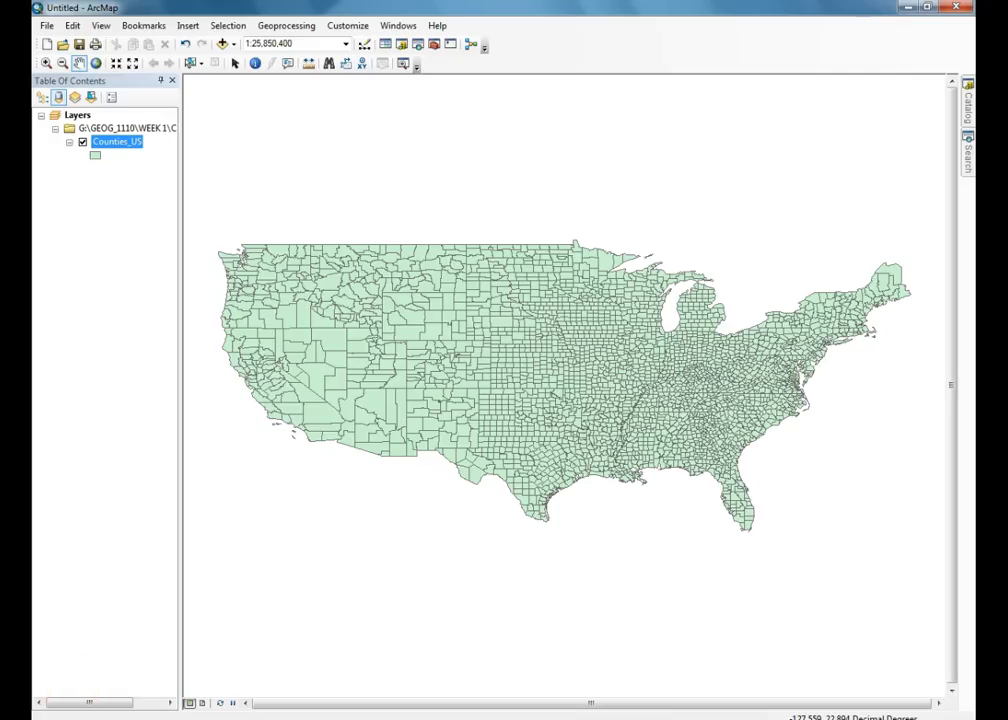
- Add the quakedata$ sheet of quakedata_new.xls from the WEEK 1 folder to the map
{"action": "left_click", "coordinate": [229, 48]}
{"action": "left_click", "coordinate": [445, 271]}
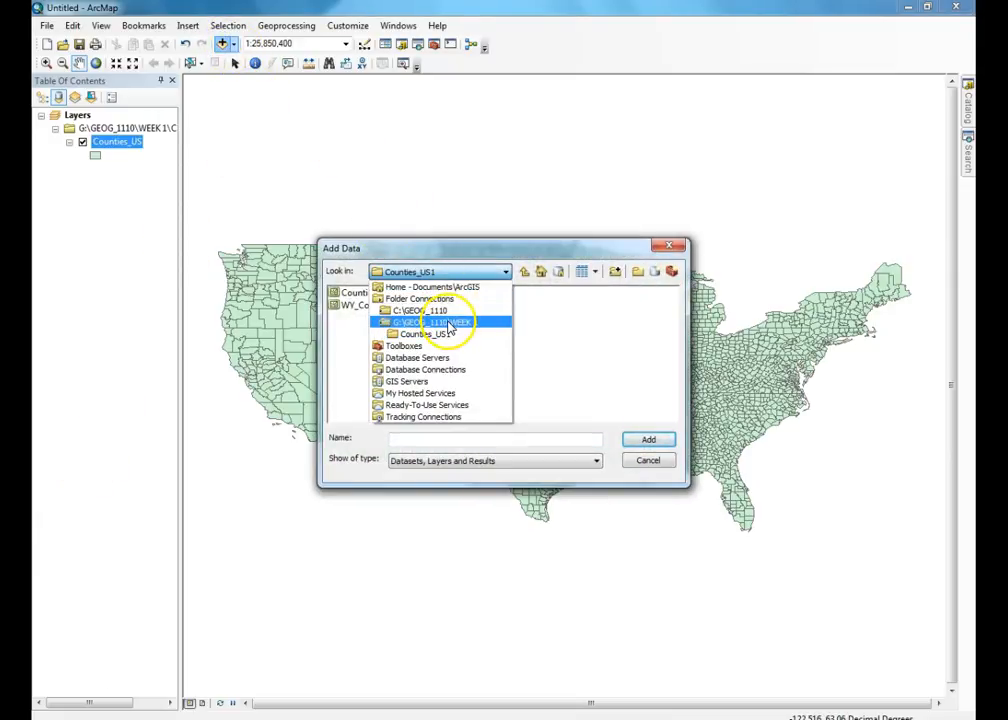
{"action": "left_click", "coordinate": [449, 323]}
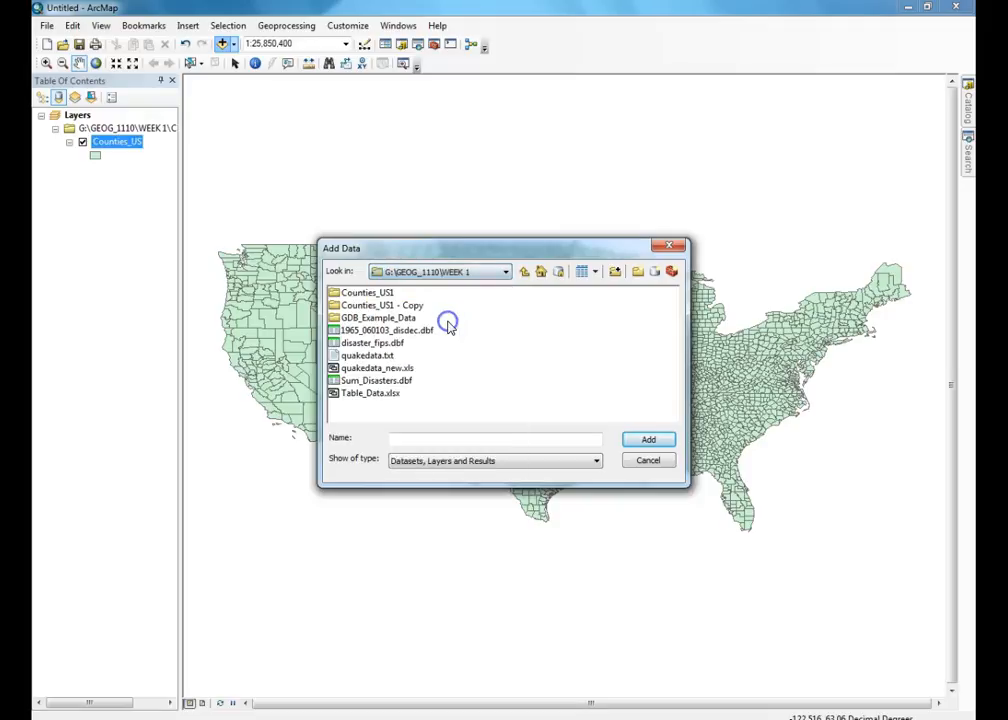
{"action": "left_click", "coordinate": [389, 369]}
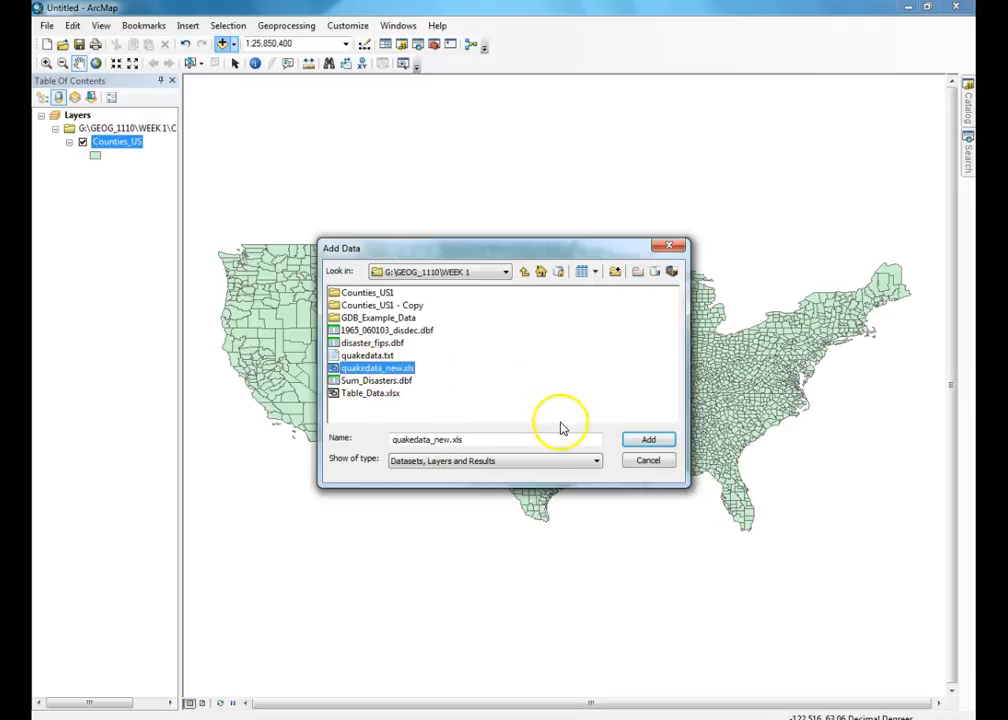
{"action": "left_click", "coordinate": [640, 441]}
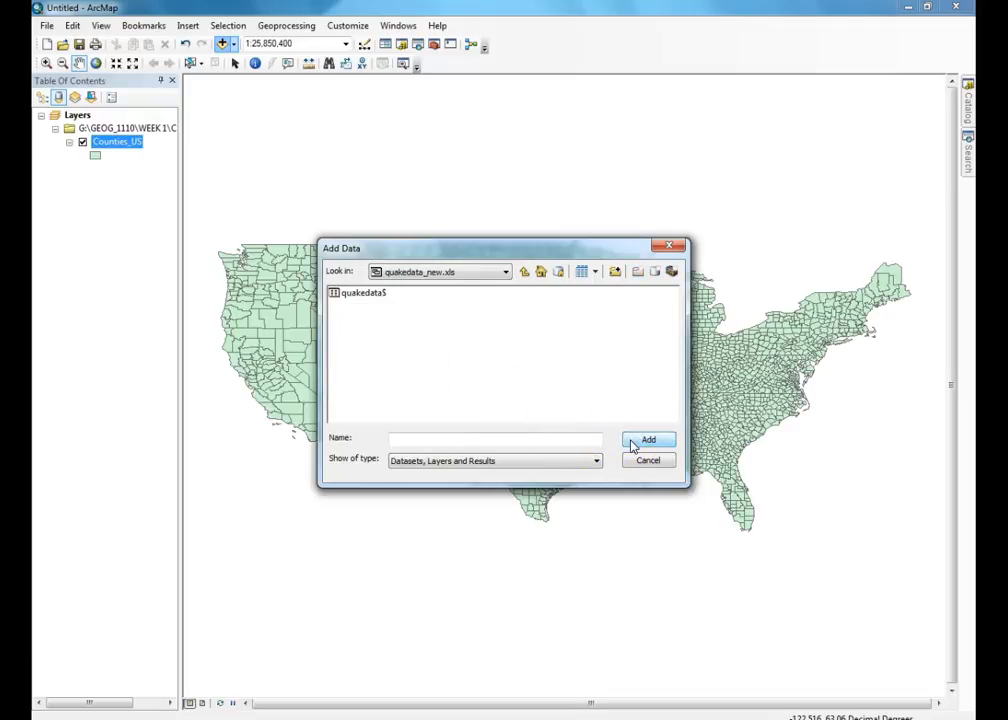
{"action": "left_click", "coordinate": [375, 297]}
{"action": "left_click", "coordinate": [640, 440]}
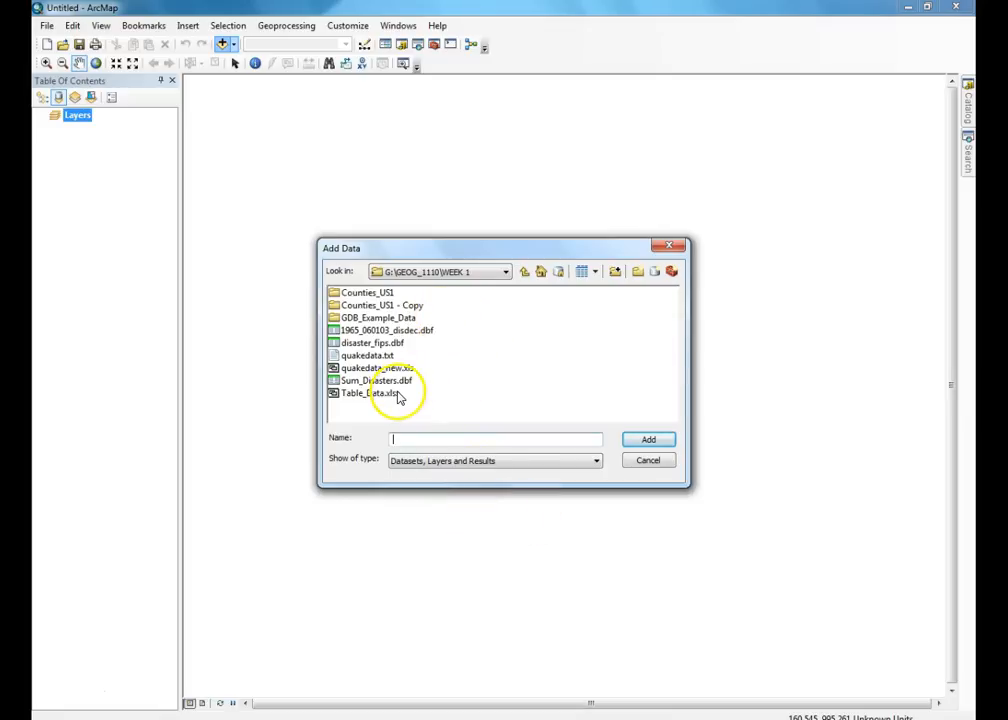
{"action": "left_click", "coordinate": [380, 368]}
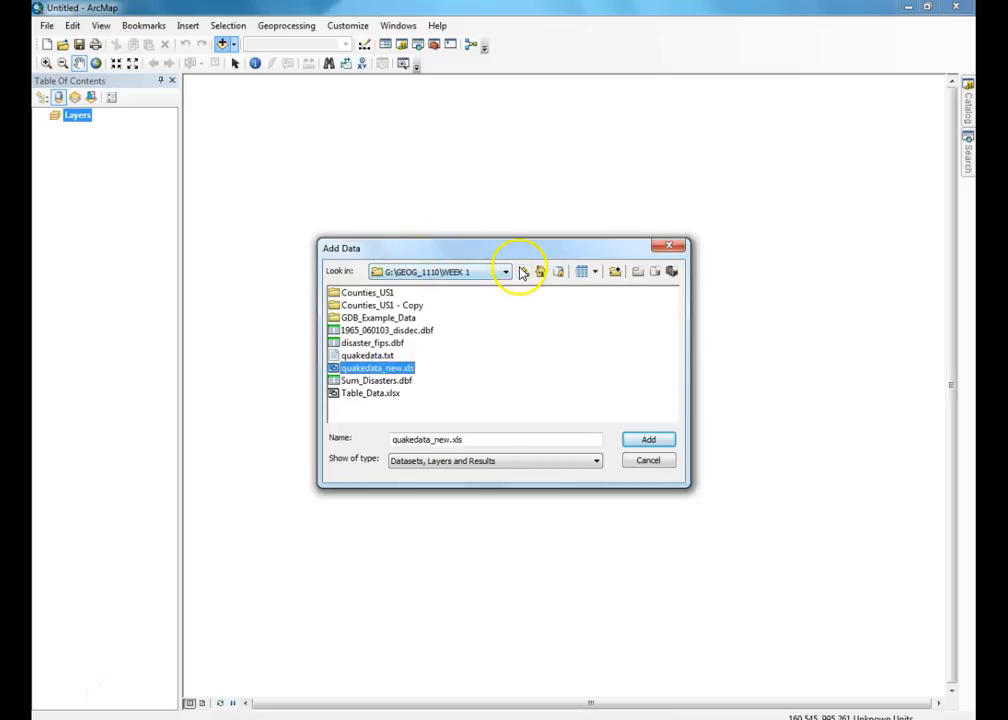
{"action": "left_click", "coordinate": [637, 443]}
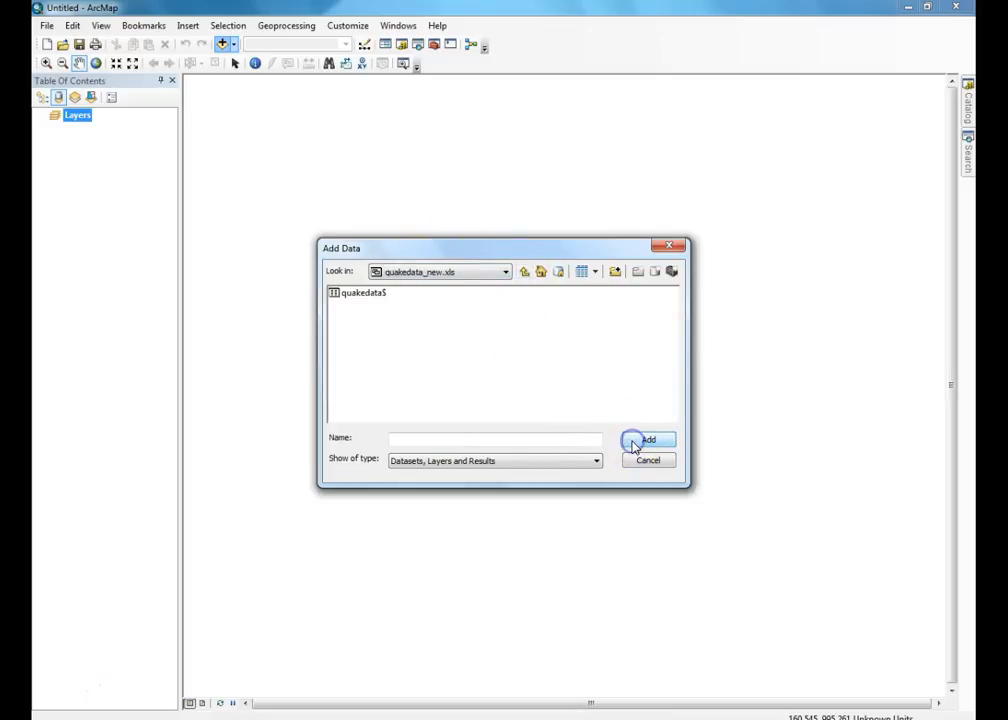
{"action": "left_click", "coordinate": [364, 292]}
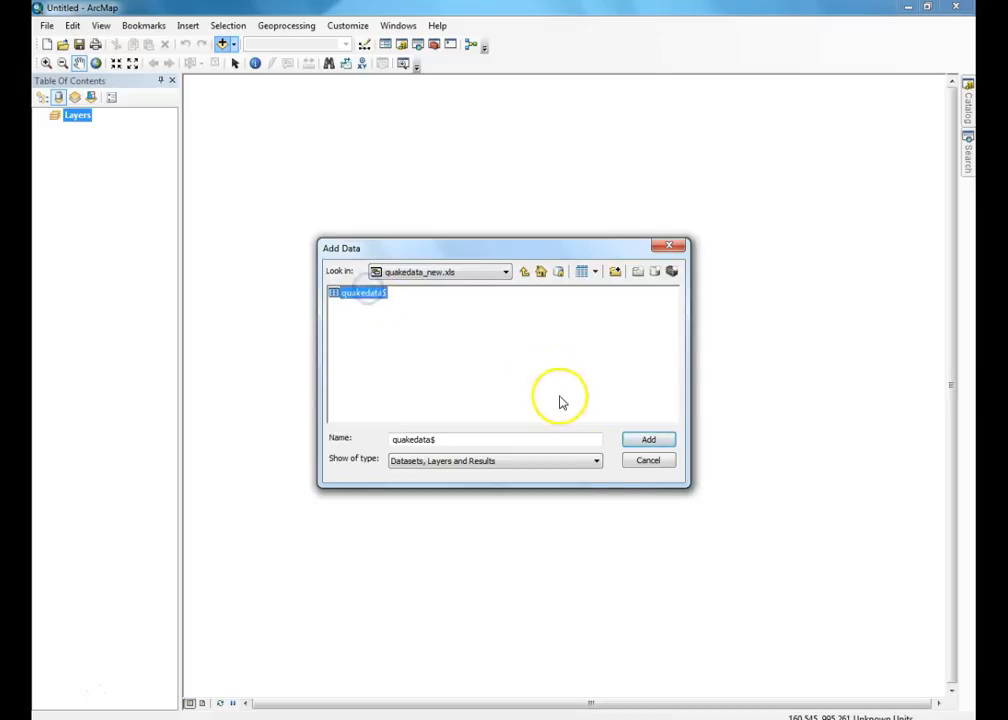
{"action": "left_click", "coordinate": [636, 441]}
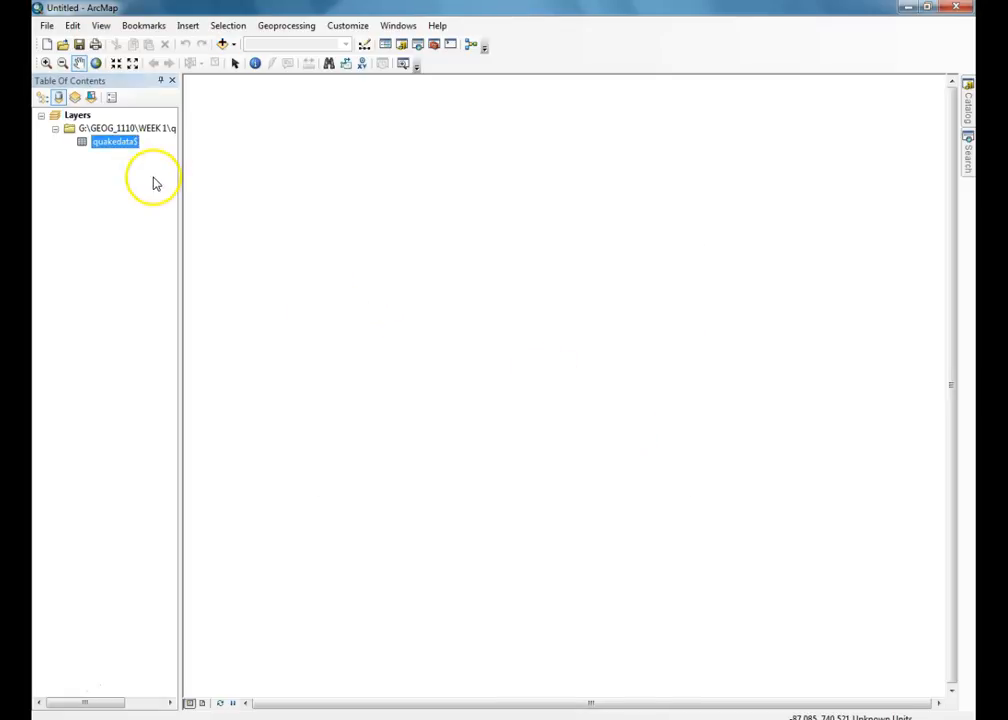
- Open Display XY Data for quakedata$ with Long as X and Lat as Y, then return to Excel
{"action": "right_click", "coordinate": [130, 151]}
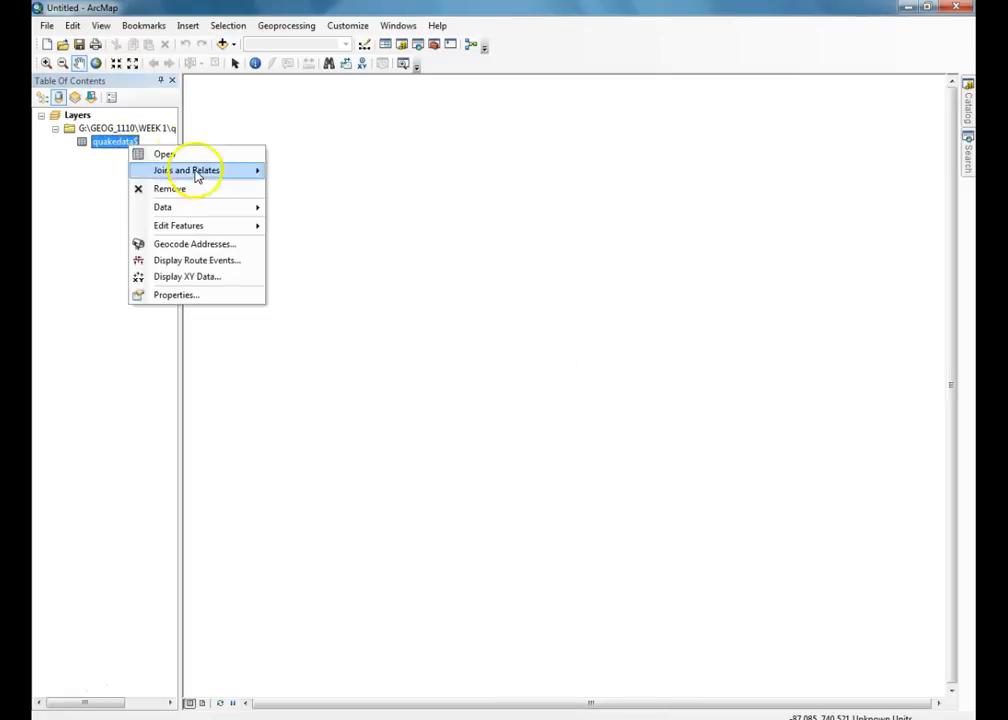
{"action": "left_click", "coordinate": [190, 276]}
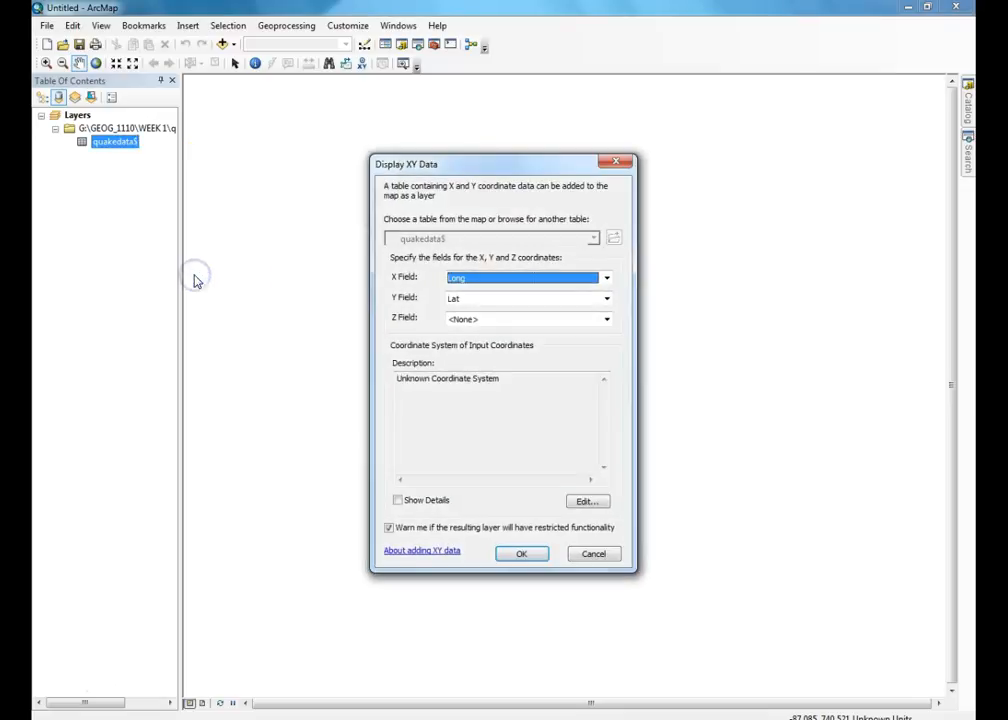
{"action": "left_click", "coordinate": [481, 279]}
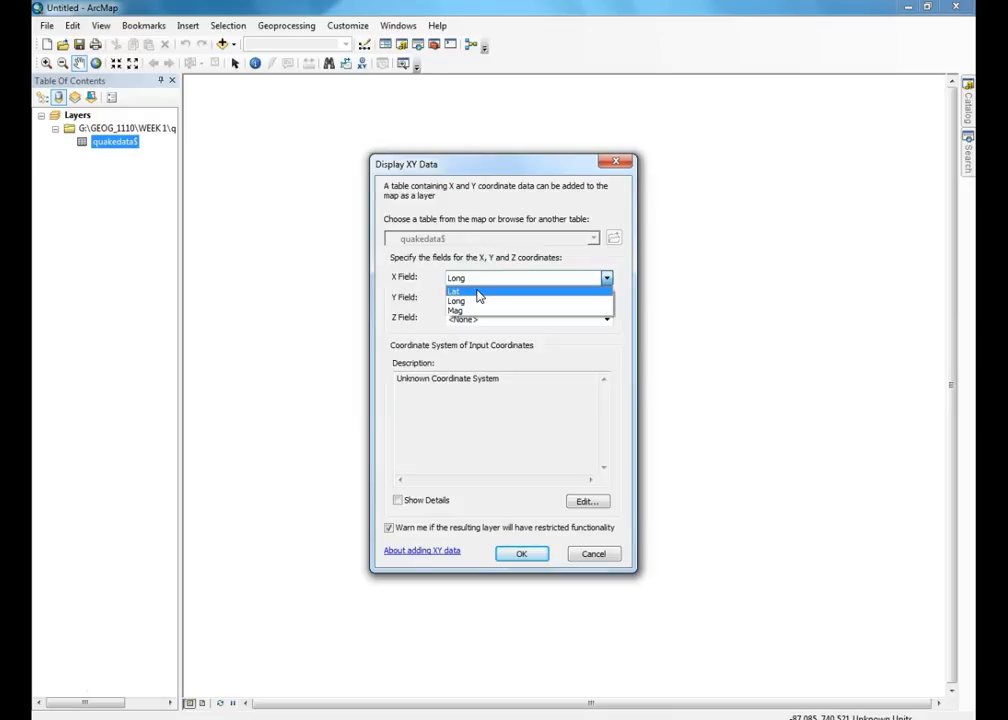
{"action": "left_click", "coordinate": [607, 256]}
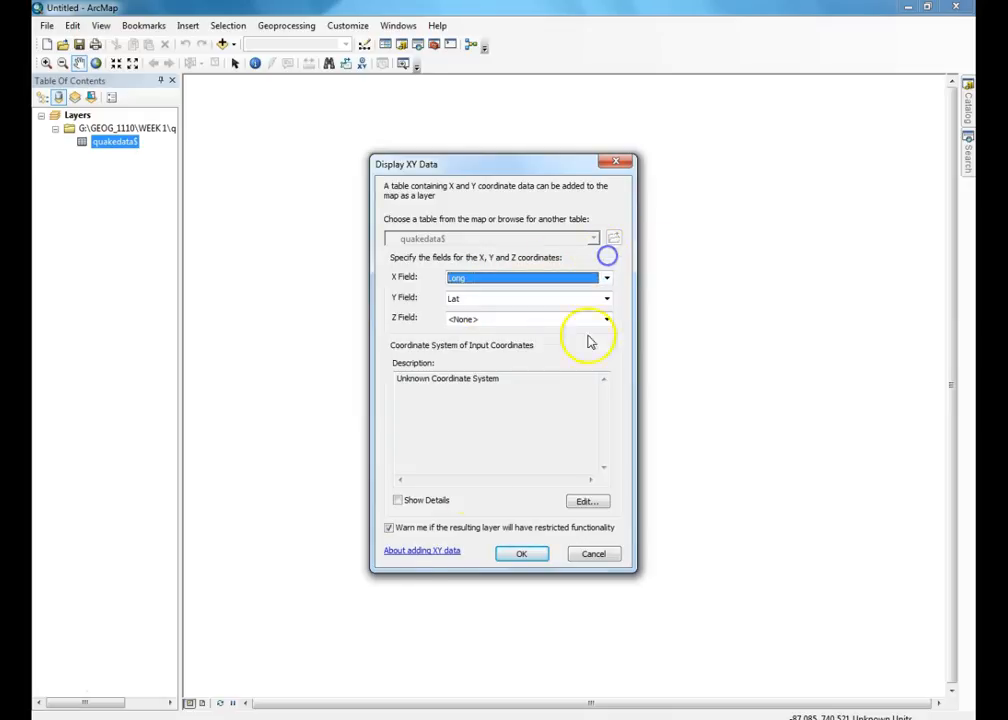
{"action": "left_click", "coordinate": [66, 687]}
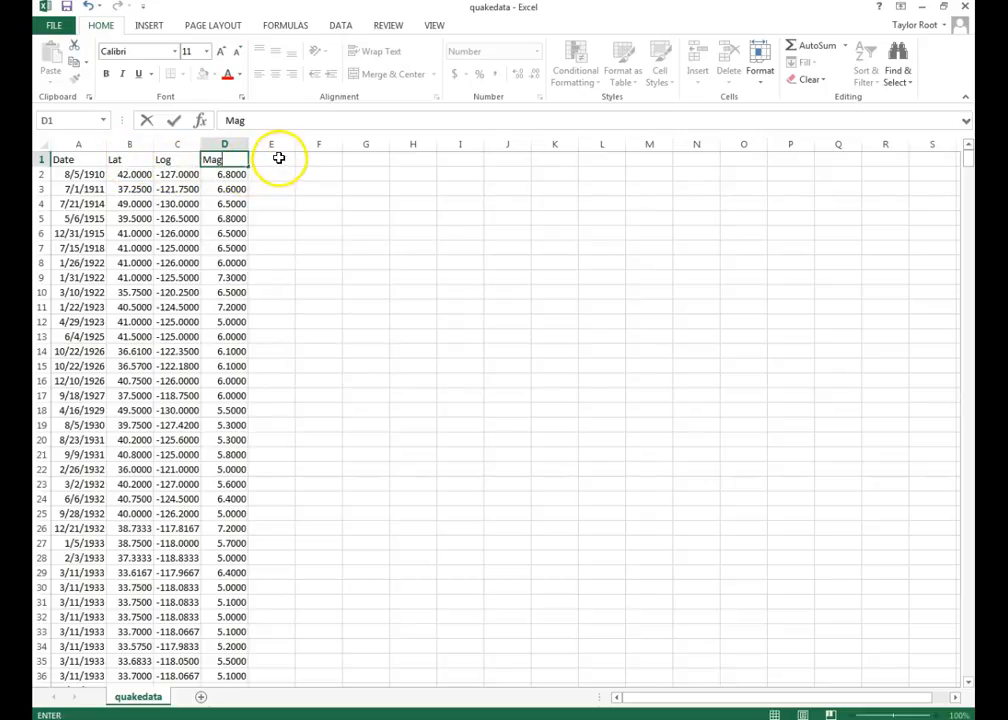
- Commit the Mag heading in D1 and select the earthquake data in columns A–D
{"action": "left_click", "coordinate": [64, 157]}
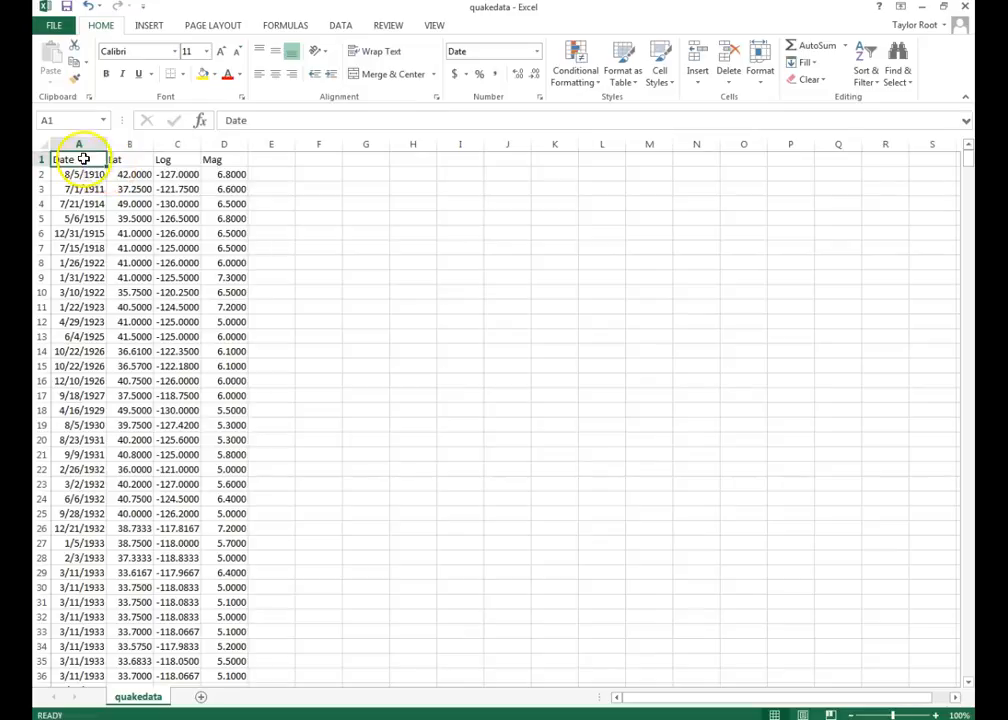
{"action": "left_click", "coordinate": [84, 146]}
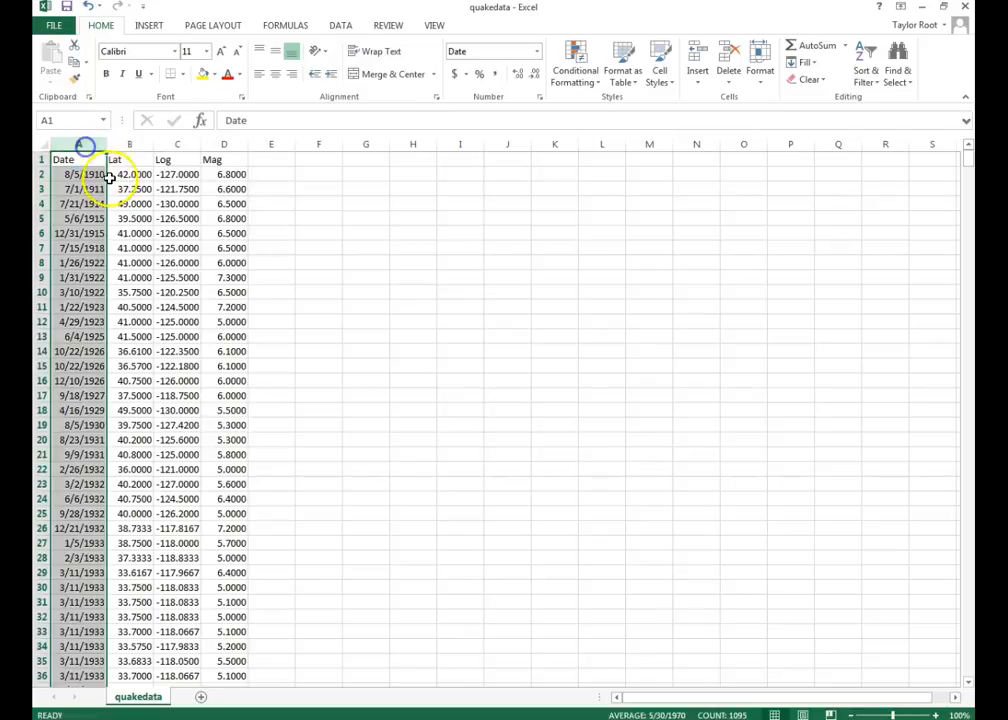
{"action": "left_click_drag", "start_coordinate": [96, 164], "coordinate": [209, 641]}
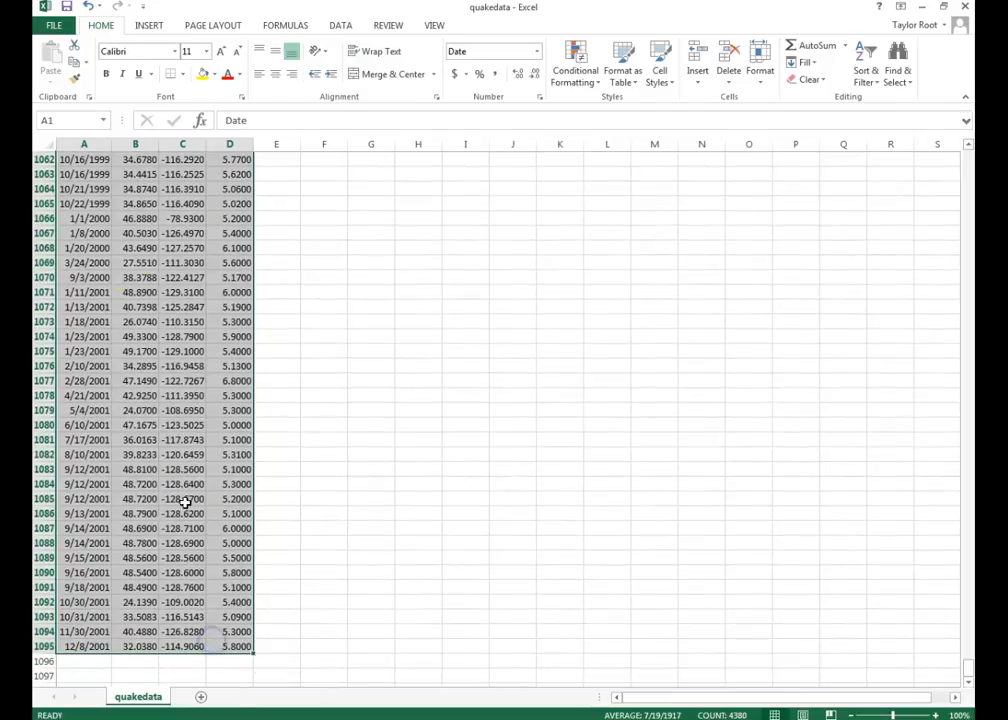
- Save the workbook as quakedata2 in Excel 97-2003 Workbook format in the WEEK 1 folder
{"action": "left_click", "coordinate": [60, 25]}
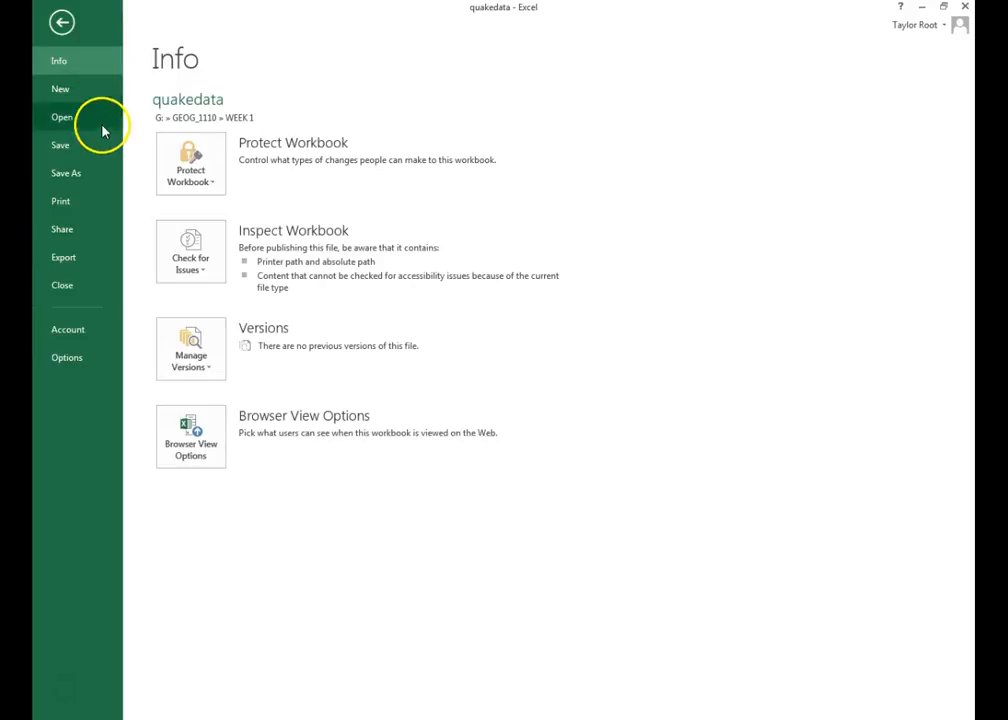
{"action": "left_click", "coordinate": [85, 173]}
{"action": "left_click", "coordinate": [447, 165]}
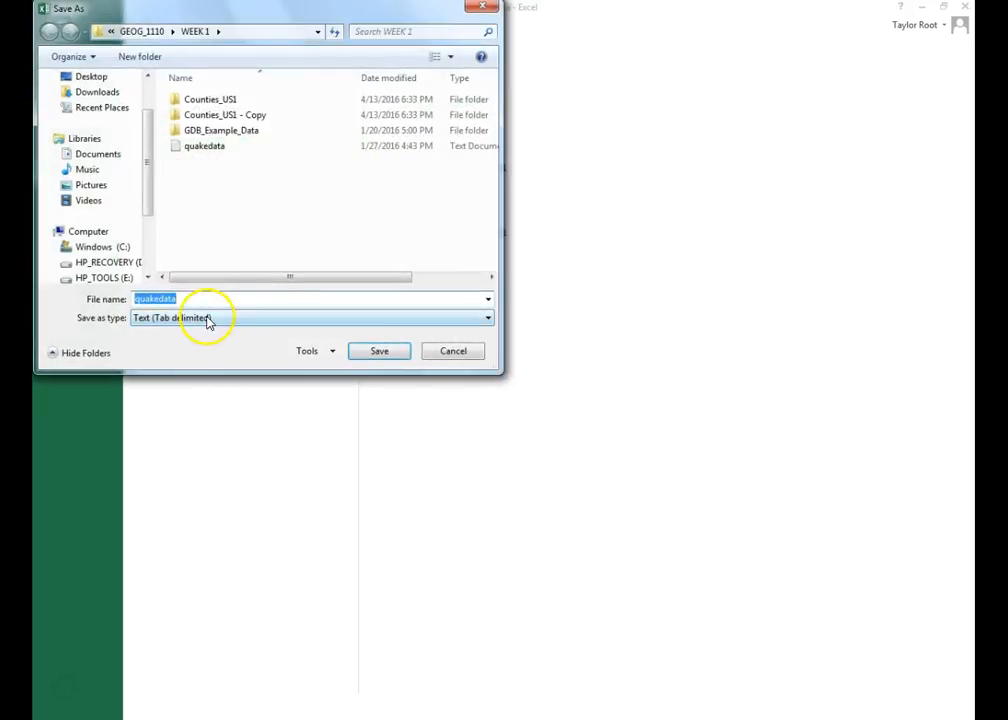
{"action": "left_click", "coordinate": [208, 318]}
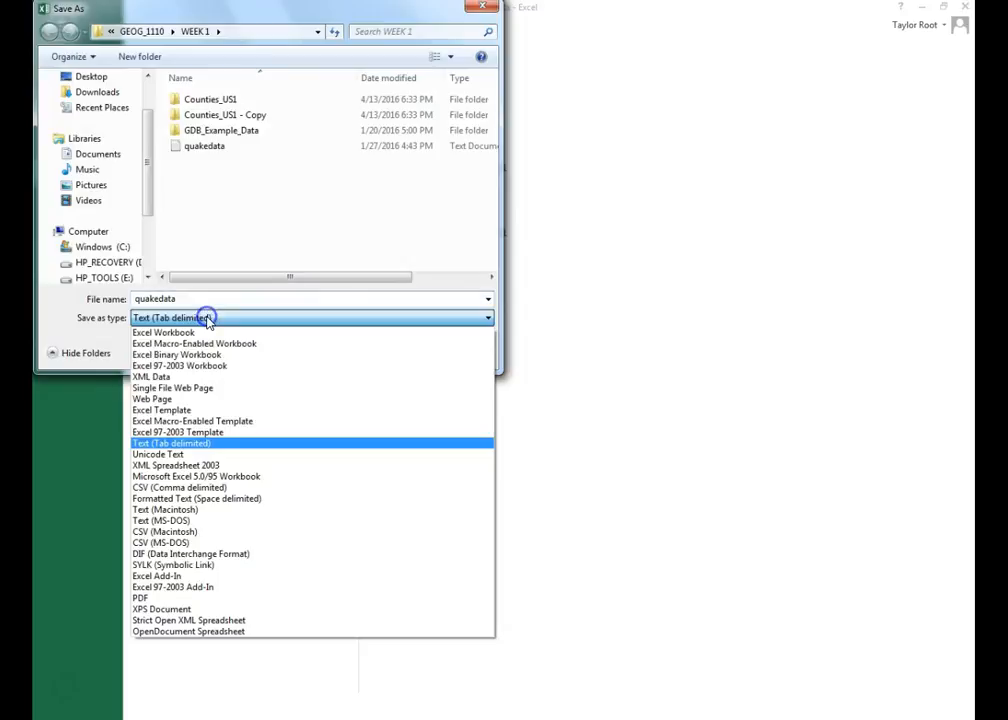
{"action": "left_click", "coordinate": [203, 366]}
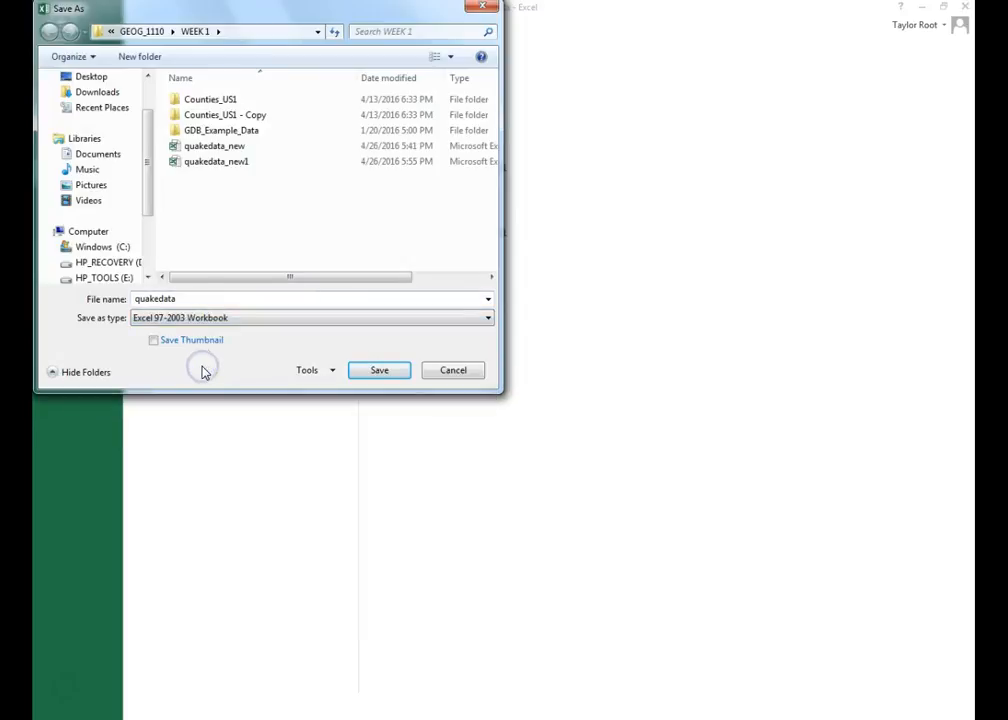
{"action": "double_click", "coordinate": [190, 299]}
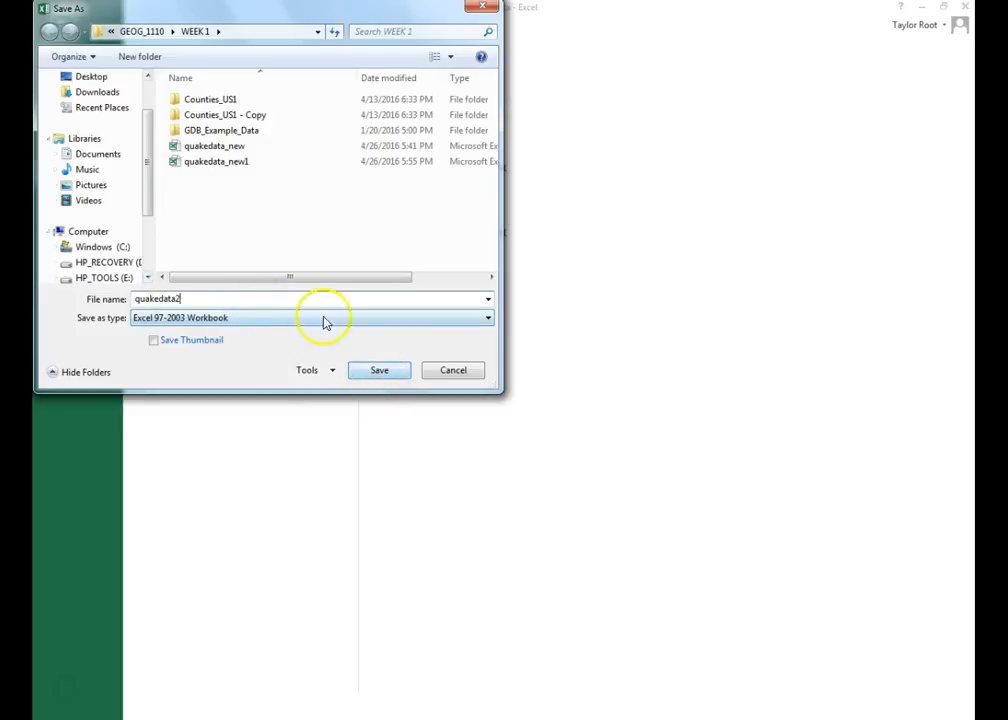
{"action": "left_click", "coordinate": [361, 370]}
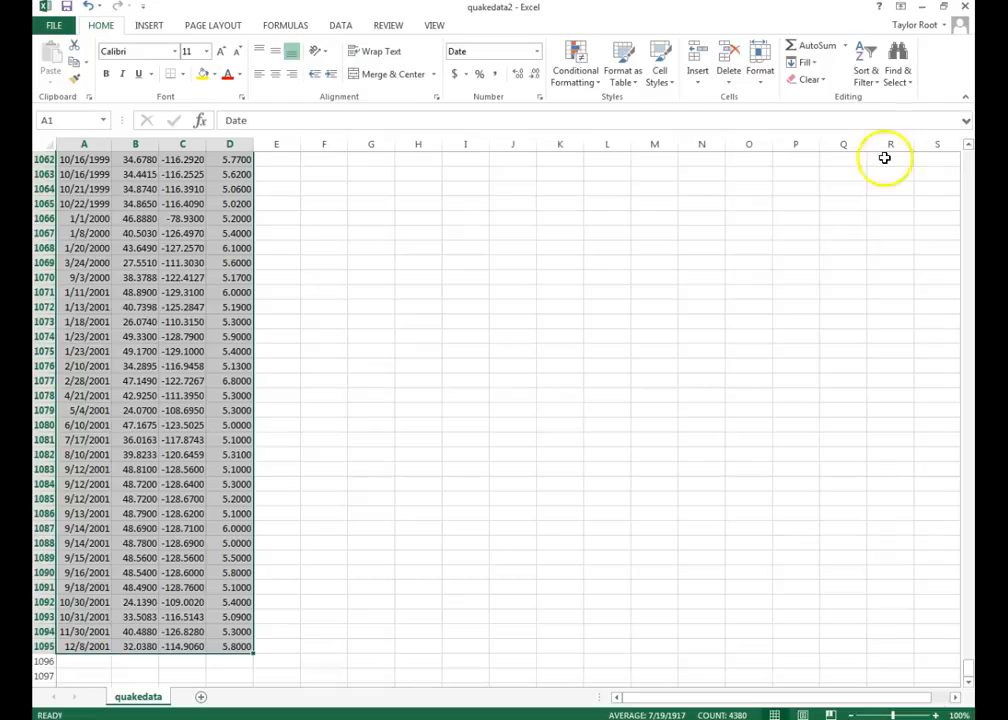
- Close Excel, bring the Imagery ArcMap window forward, and dismiss the ArcGIS Online browser
{"action": "left_click", "coordinate": [965, 8]}
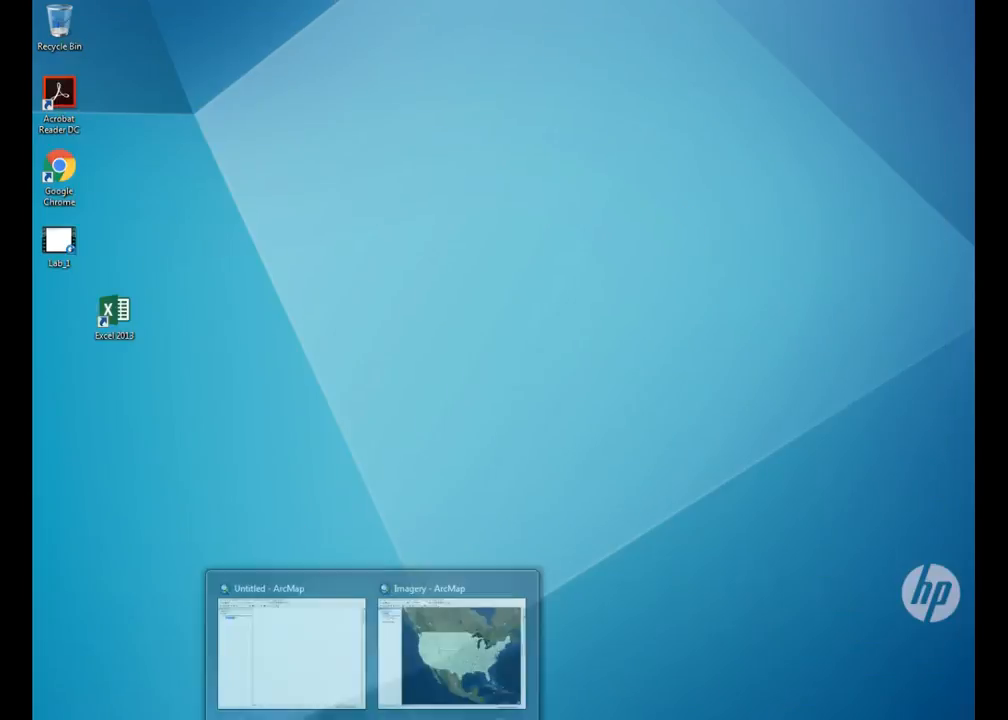
{"action": "left_click", "coordinate": [443, 650]}
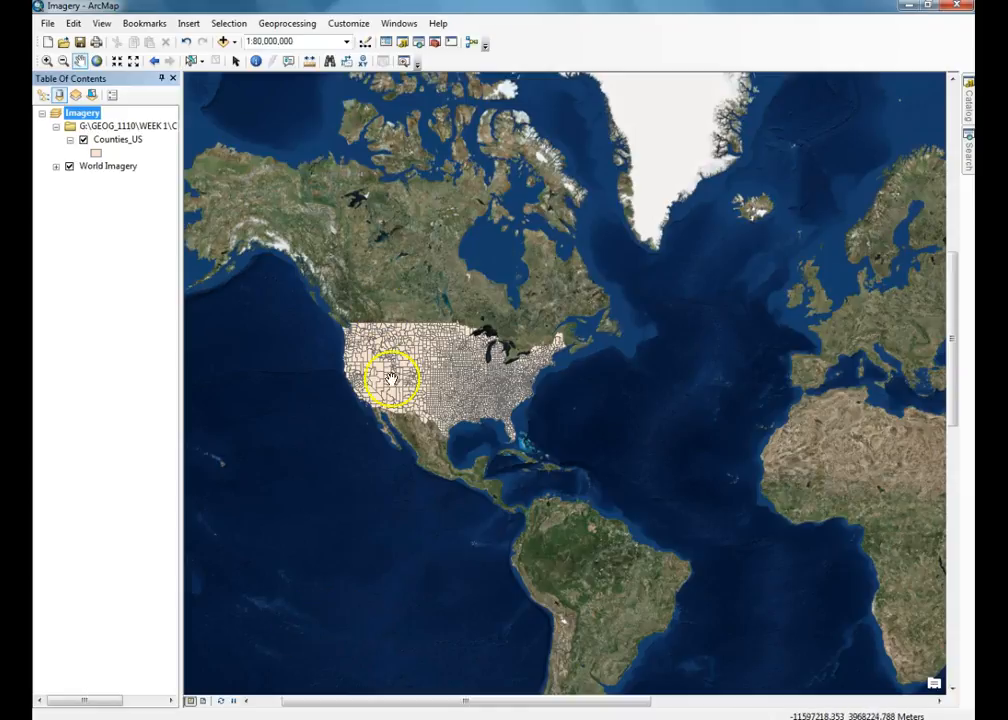
{"action": "left_click", "coordinate": [73, 22]}
{"action": "left_click", "coordinate": [53, 23]}
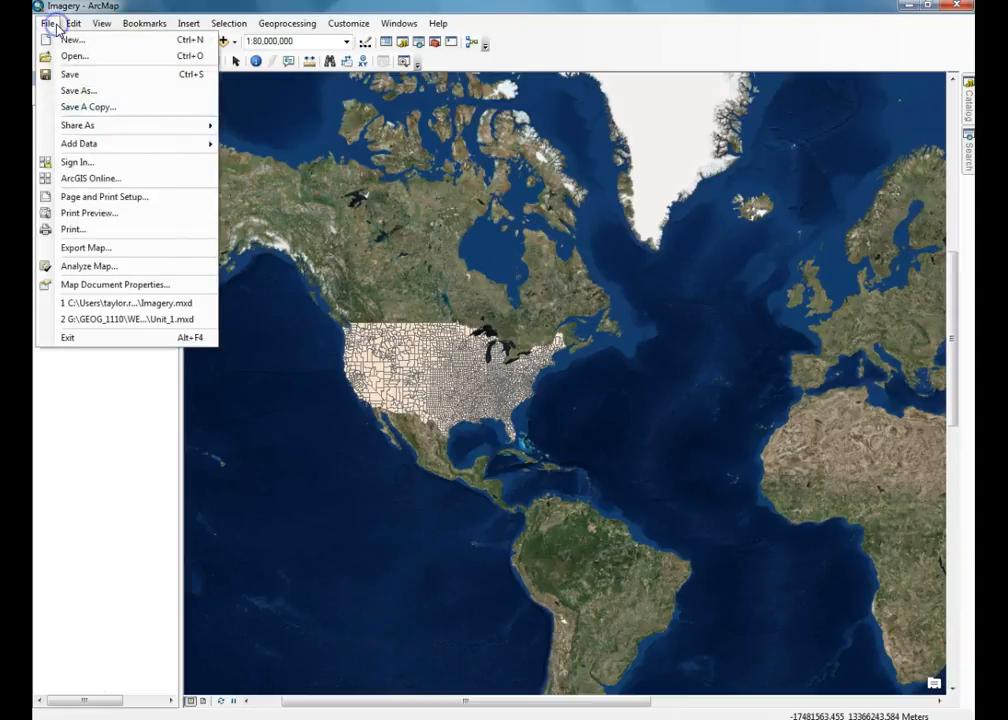
{"action": "left_click", "coordinate": [113, 180]}
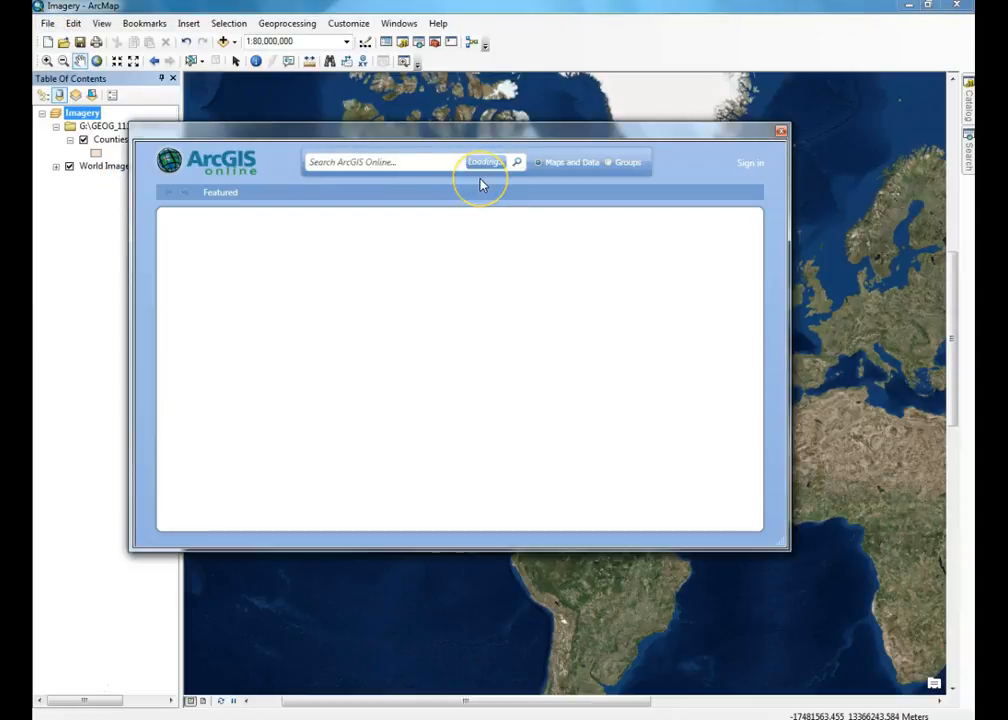
{"action": "left_click", "coordinate": [781, 130]}
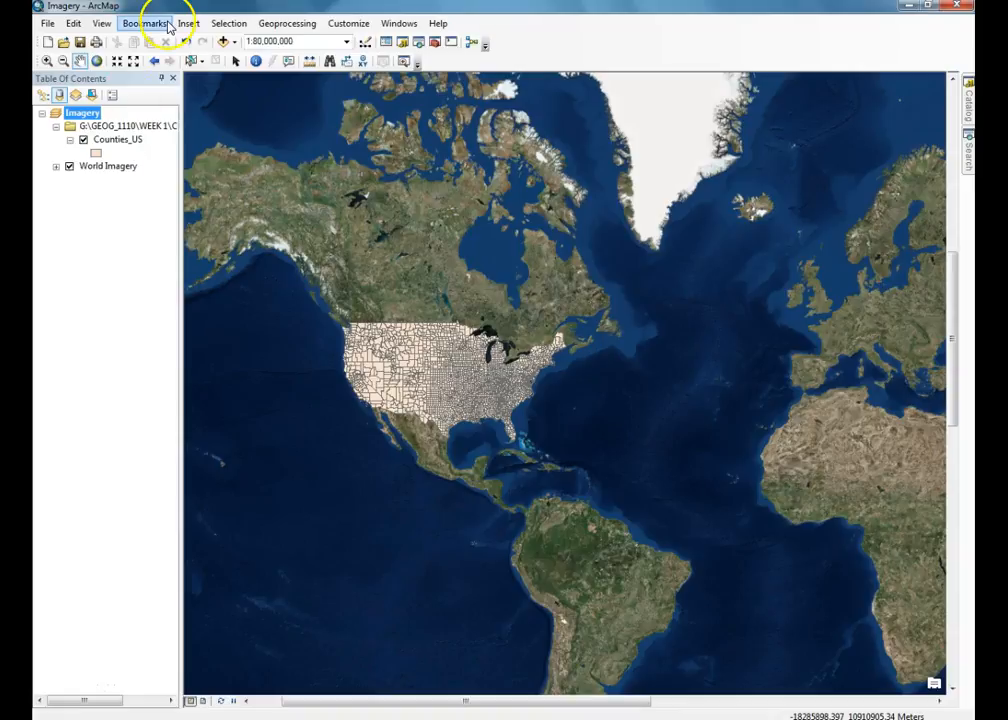
- Add the quakedata$ sheet of quakedata2.xls from WEEK 1 to the Imagery map
{"action": "left_click", "coordinate": [223, 41]}
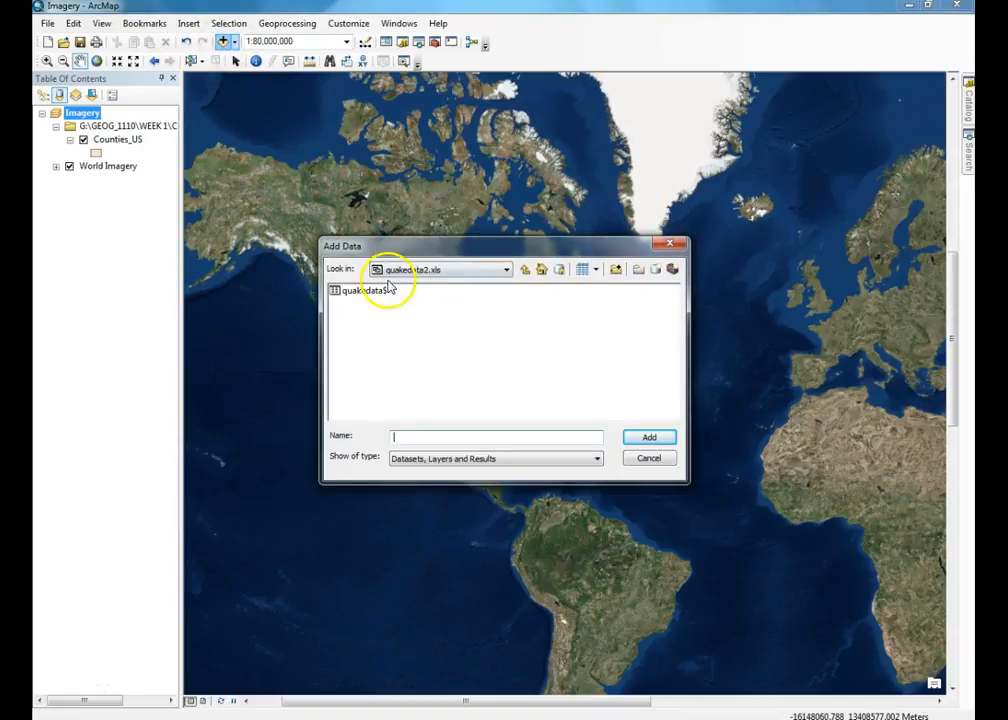
{"action": "left_click", "coordinate": [528, 269]}
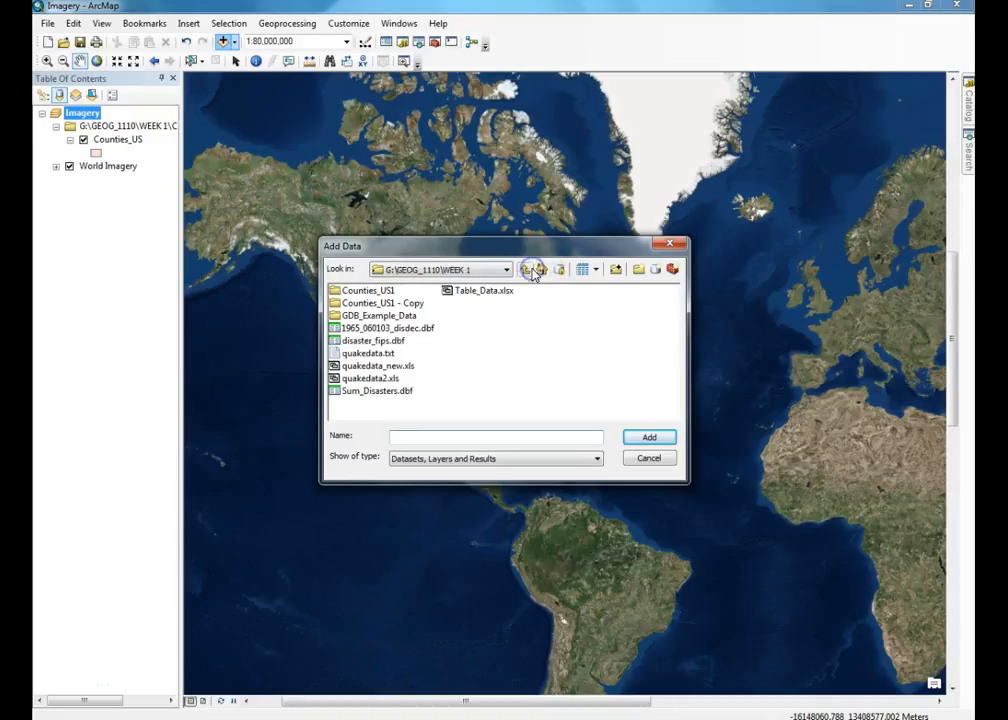
{"action": "left_click", "coordinate": [363, 382]}
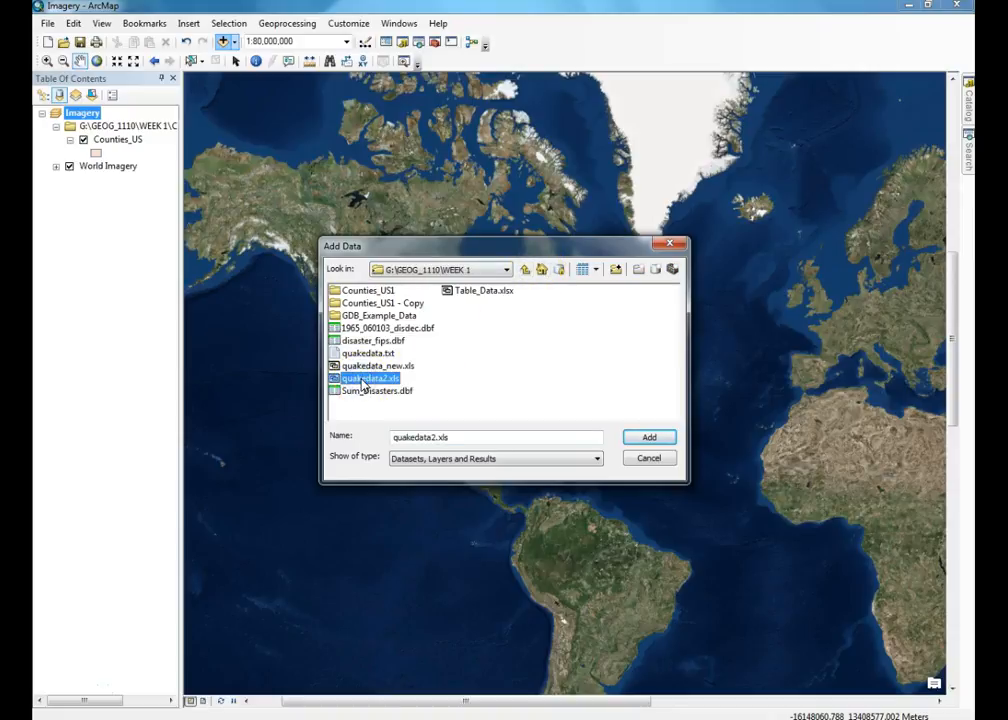
{"action": "left_click", "coordinate": [645, 438]}
{"action": "left_click", "coordinate": [361, 291]}
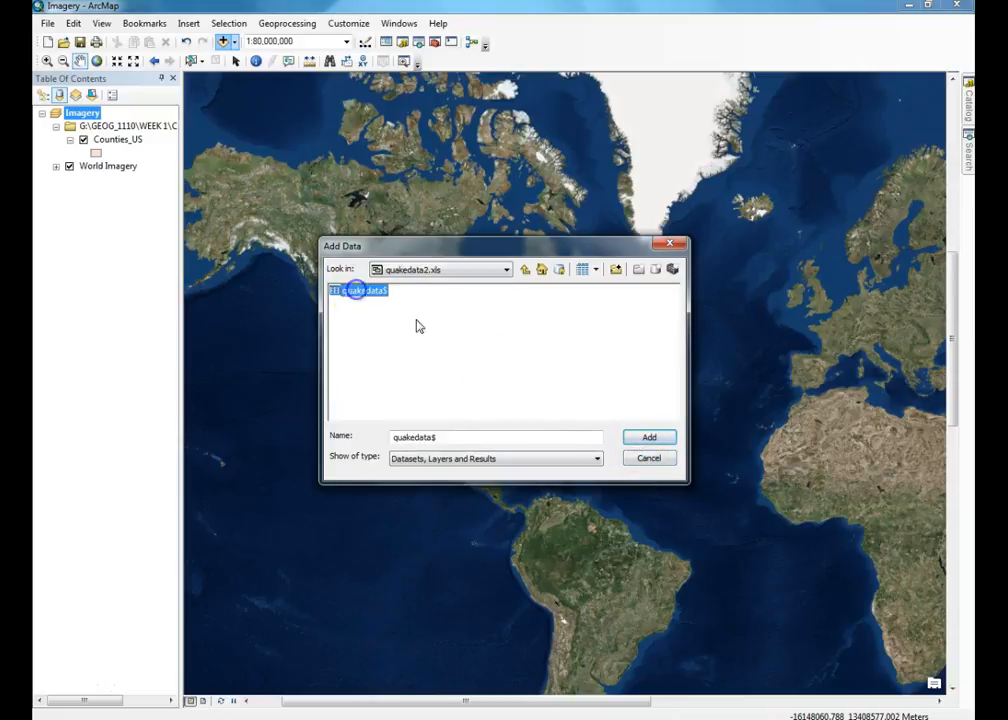
{"action": "left_click", "coordinate": [645, 437]}
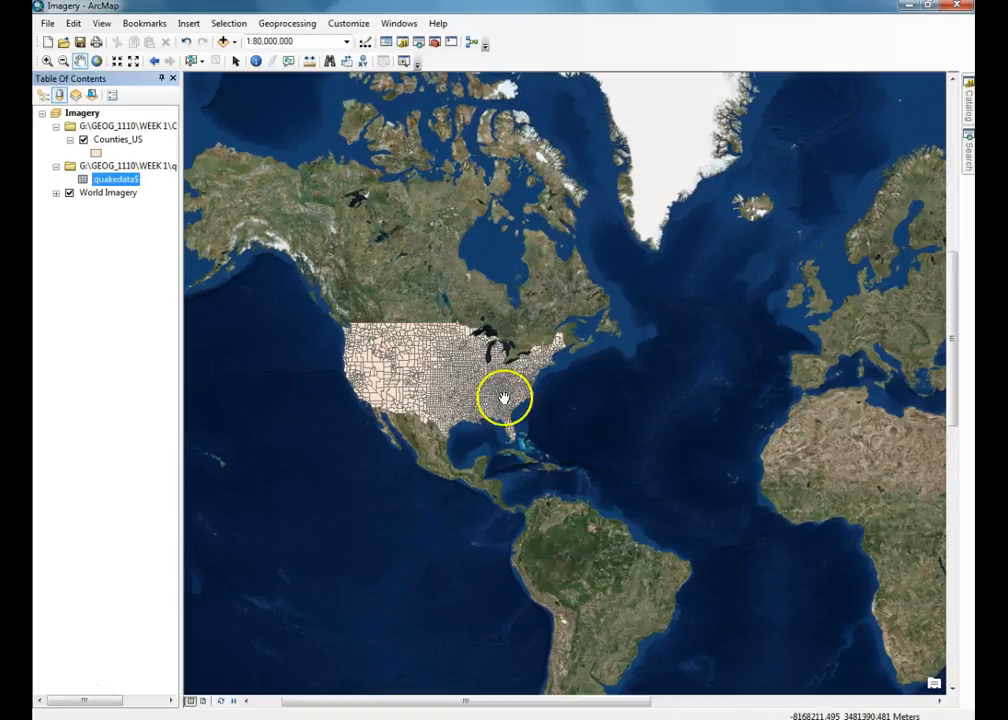
{"action": "right_click", "coordinate": [118, 181]}
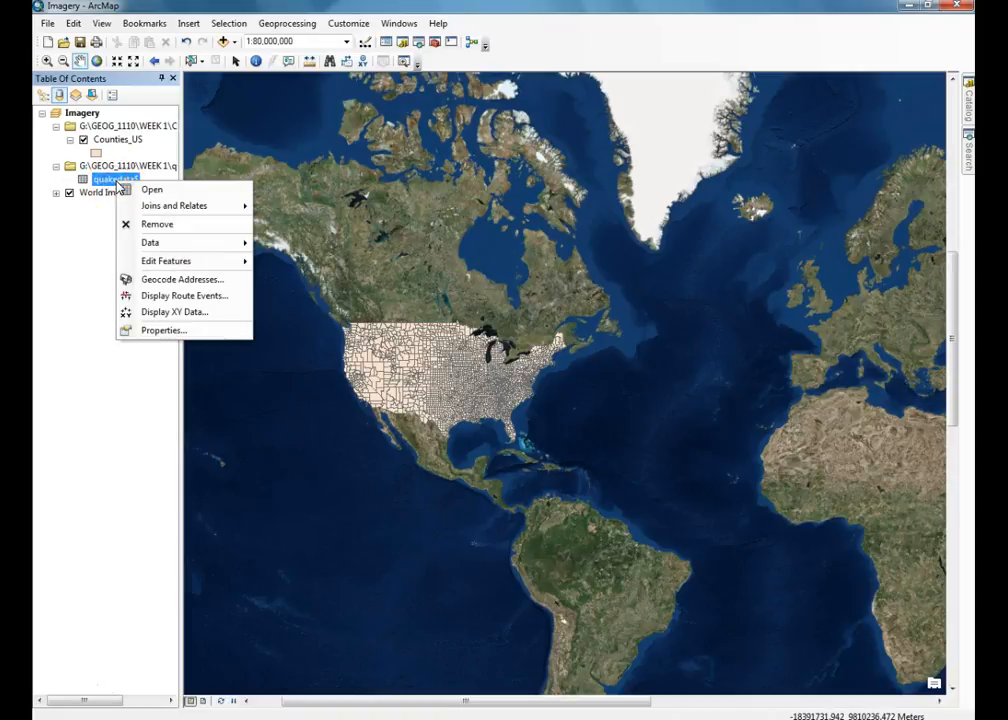
- Open Display XY Data for quakedata$ and set the X field to Log
{"action": "left_click", "coordinate": [186, 312]}
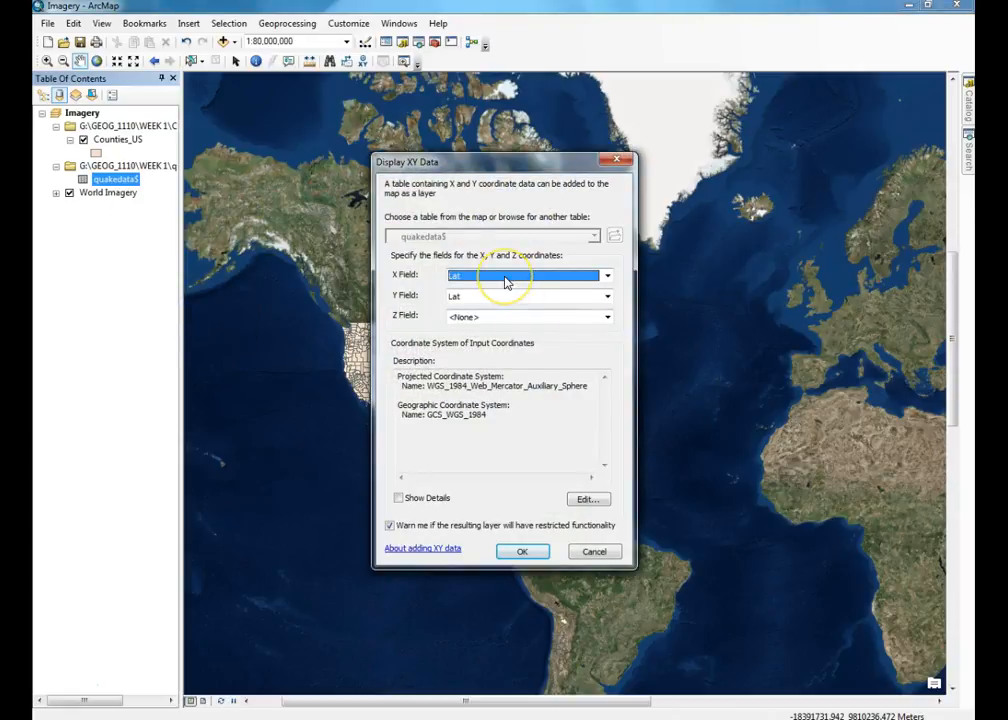
{"action": "left_click", "coordinate": [505, 277]}
{"action": "left_click", "coordinate": [493, 299]}
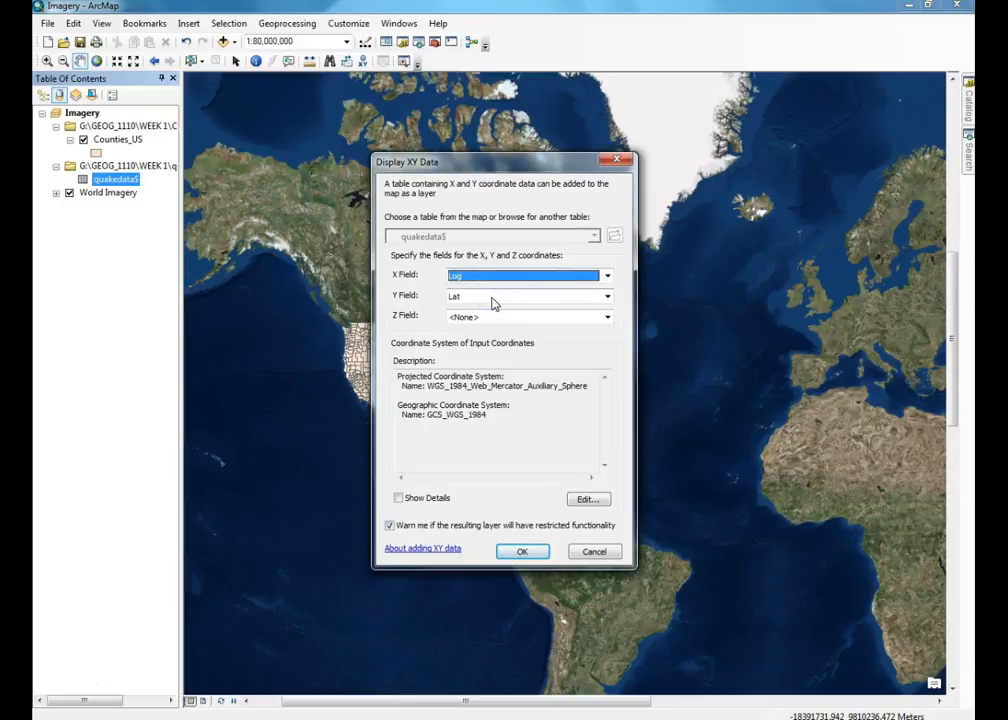
- Set the input coordinate system to Geographic North America NAD 1983 and create the points layer
{"action": "left_click", "coordinate": [592, 499]}
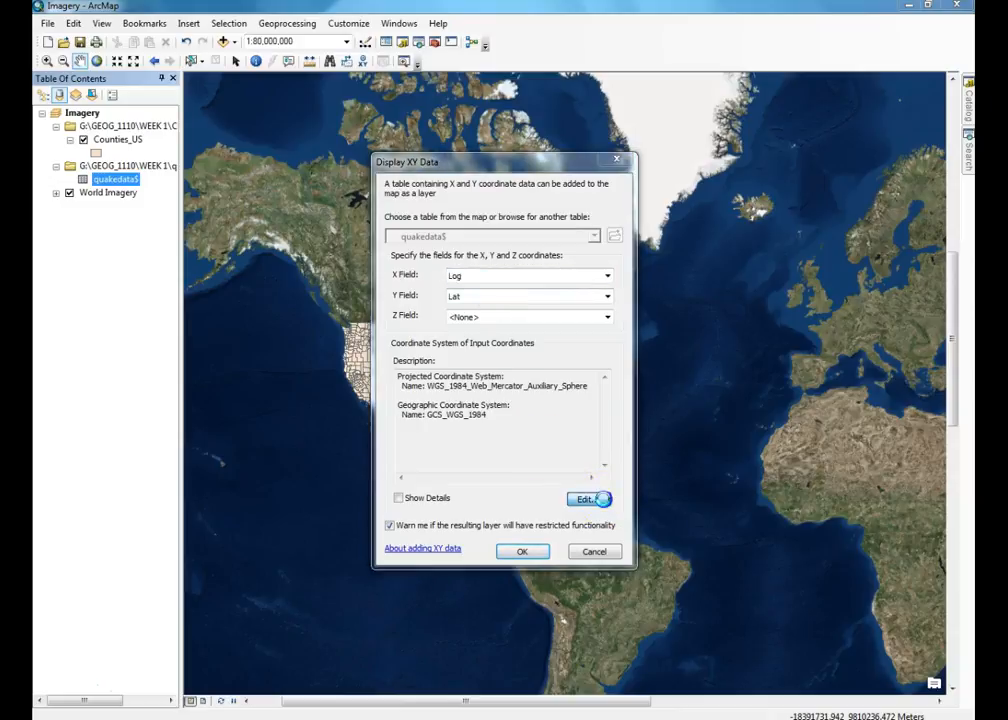
{"action": "scroll", "coordinate": [430, 310], "scroll_direction": "up", "scroll_amount": 10}
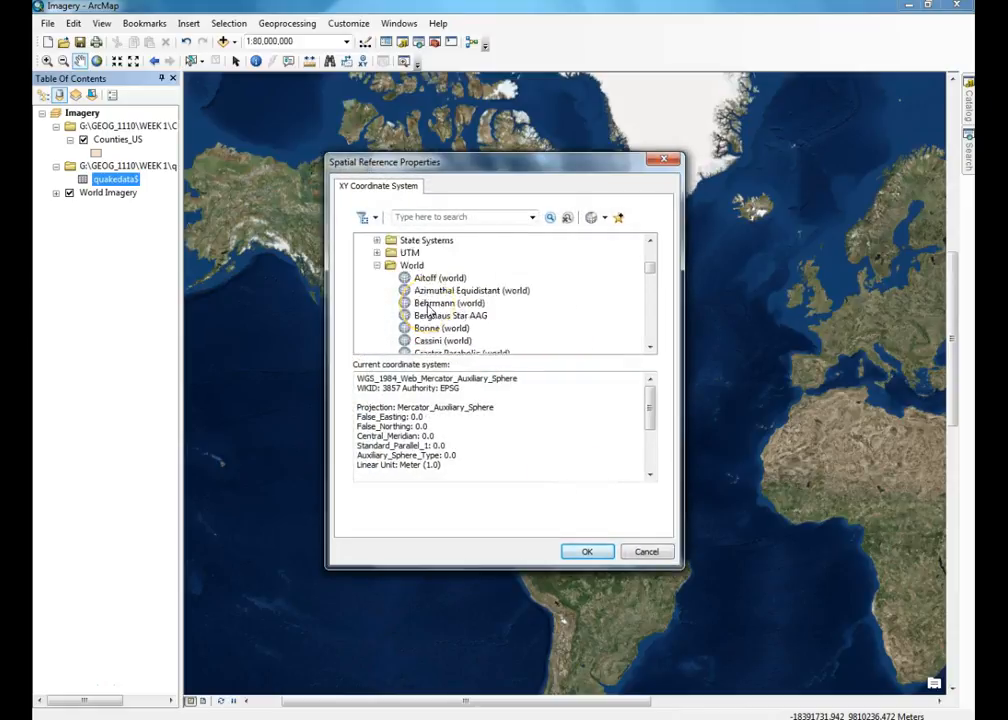
{"action": "scroll", "coordinate": [428, 310], "scroll_direction": "up", "scroll_amount": 4}
{"action": "left_click", "coordinate": [365, 264]}
{"action": "left_click", "coordinate": [364, 253]}
{"action": "scroll", "coordinate": [470, 288], "scroll_direction": "down", "scroll_amount": 2}
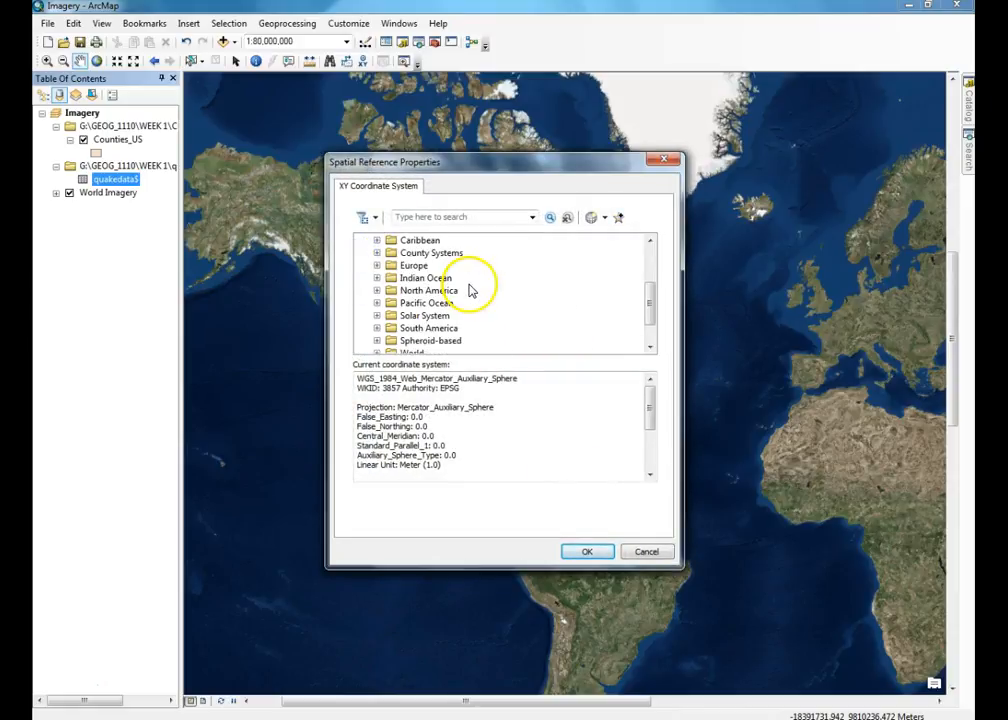
{"action": "left_click", "coordinate": [376, 291]}
{"action": "scroll", "coordinate": [478, 309], "scroll_direction": "down", "scroll_amount": 6}
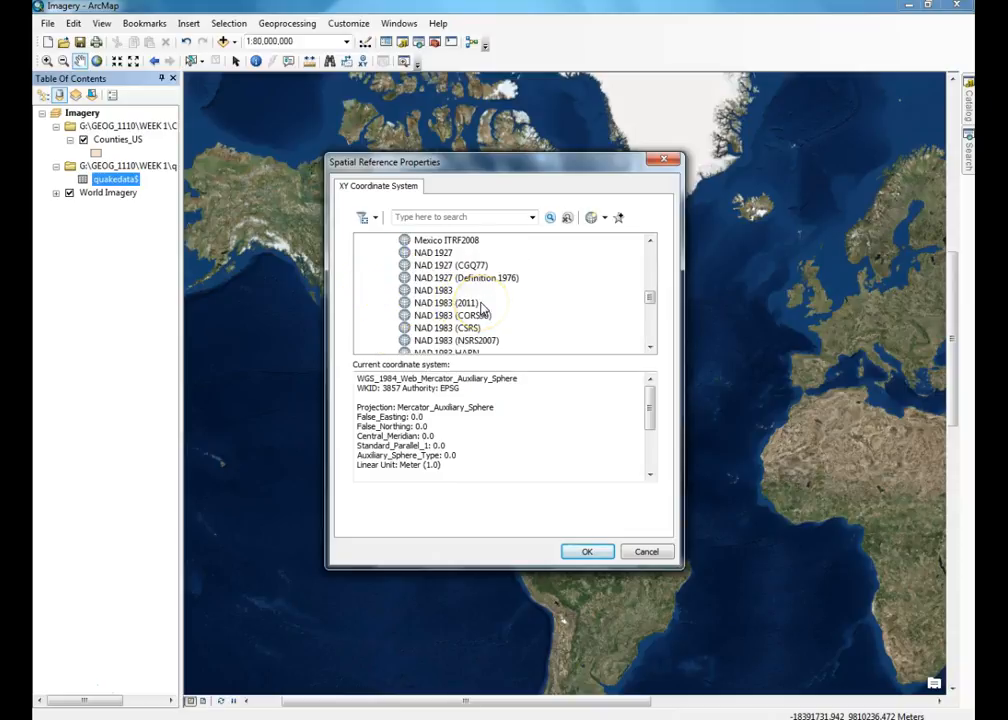
{"action": "left_click", "coordinate": [433, 290]}
{"action": "left_click", "coordinate": [601, 556]}
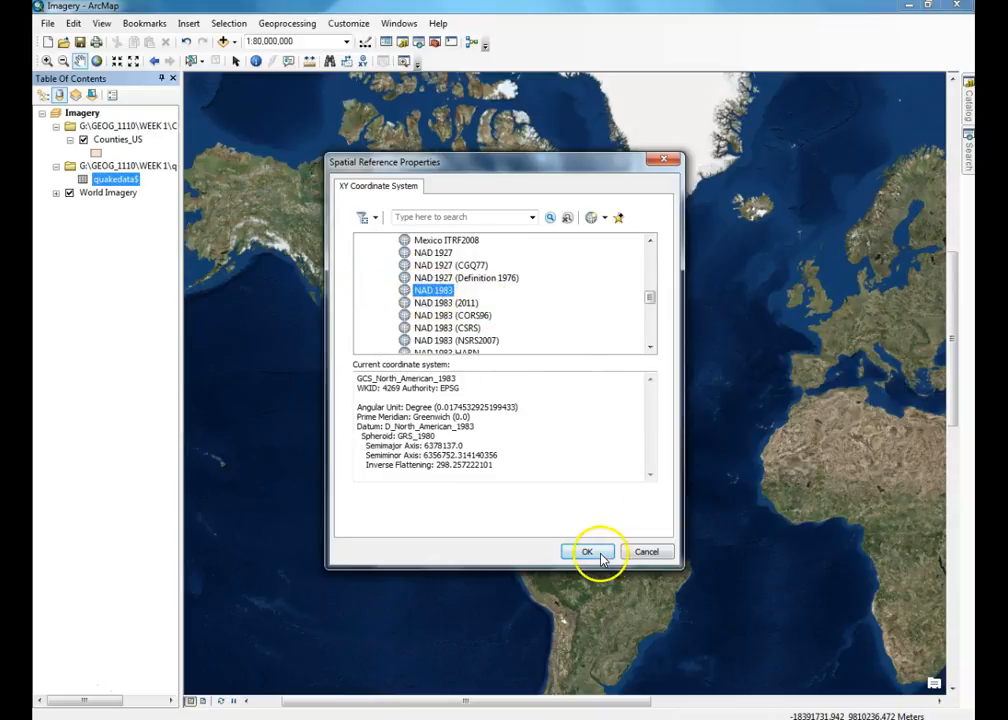
{"action": "left_click", "coordinate": [533, 552]}
{"action": "left_click", "coordinate": [565, 439]}
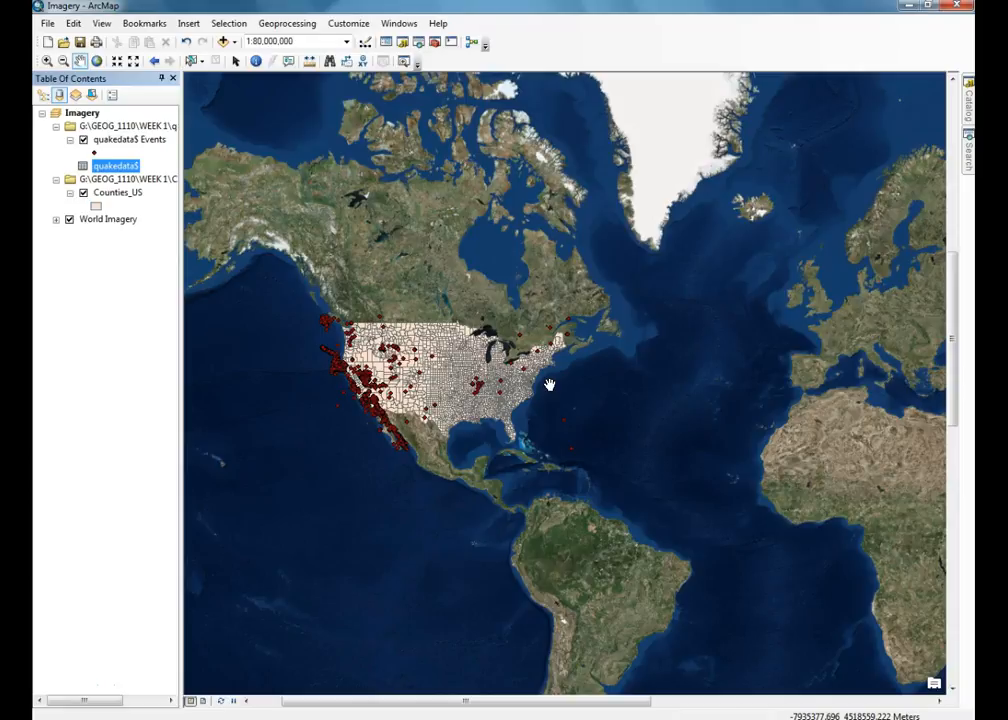
- Export the quakedata$ Events points to Quakedata.shp in the WEEK 1 folder and add it as a layer
{"action": "right_click", "coordinate": [142, 139]}
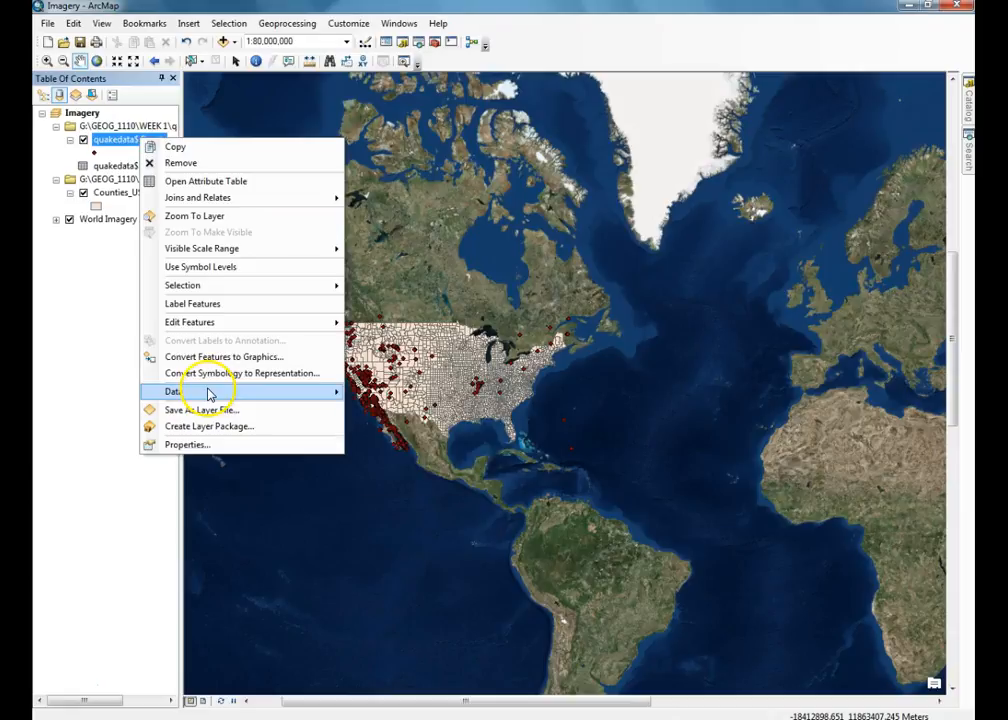
{"action": "mouse_move", "coordinate": [209, 393]}
{"action": "left_click", "coordinate": [378, 410]}
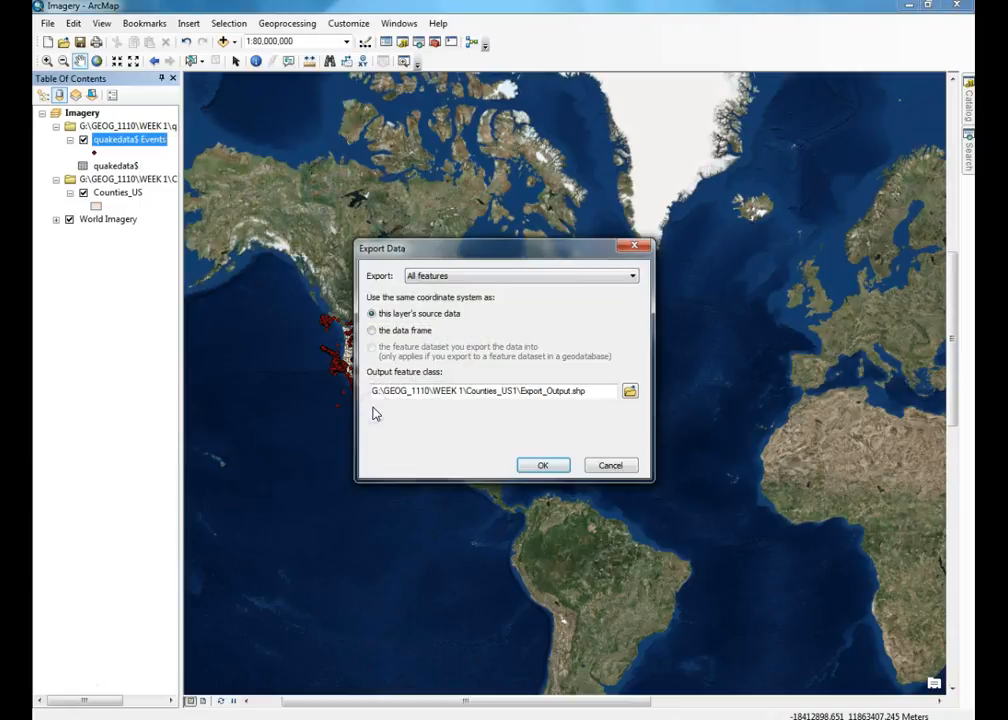
{"action": "left_click", "coordinate": [631, 391]}
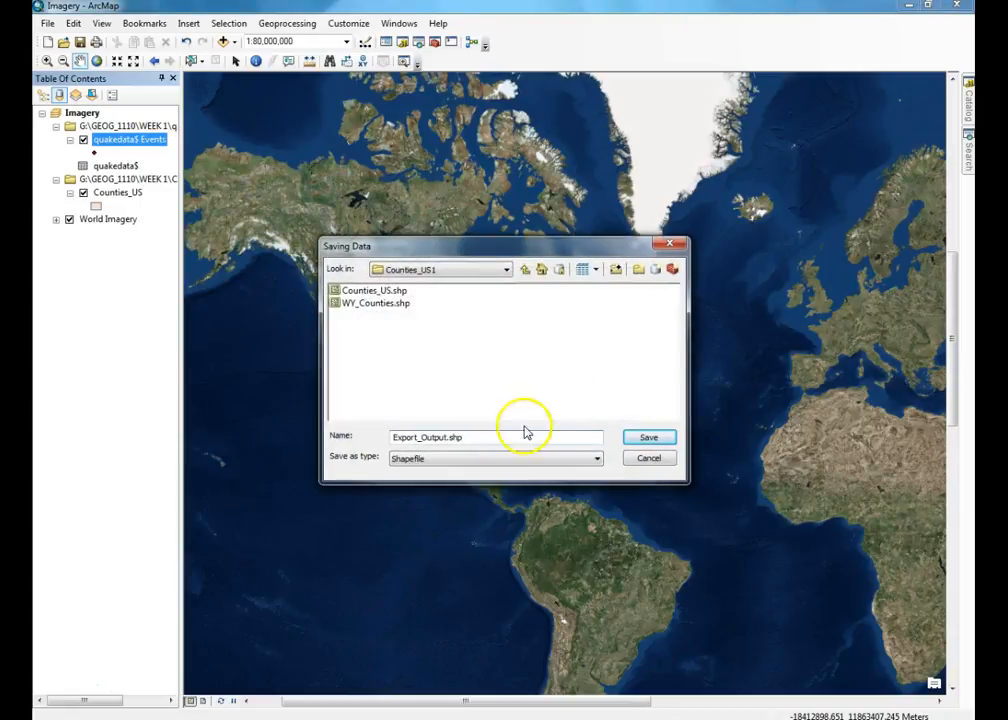
{"action": "left_click_drag", "start_coordinate": [497, 435], "coordinate": [360, 435]}
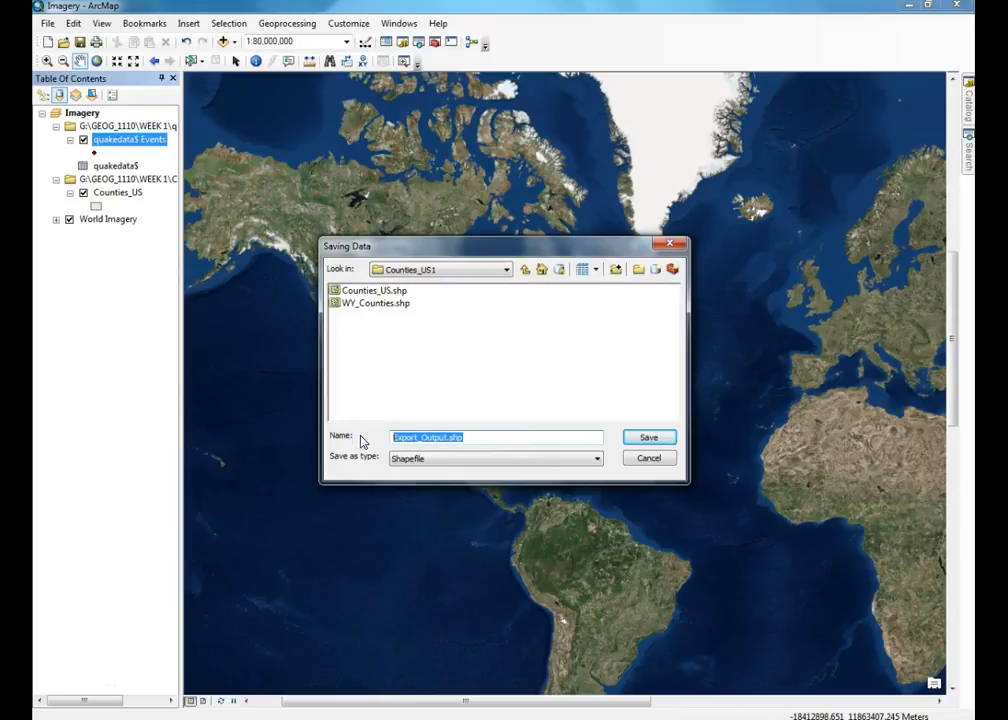
{"action": "type", "text": "Quakedata"}
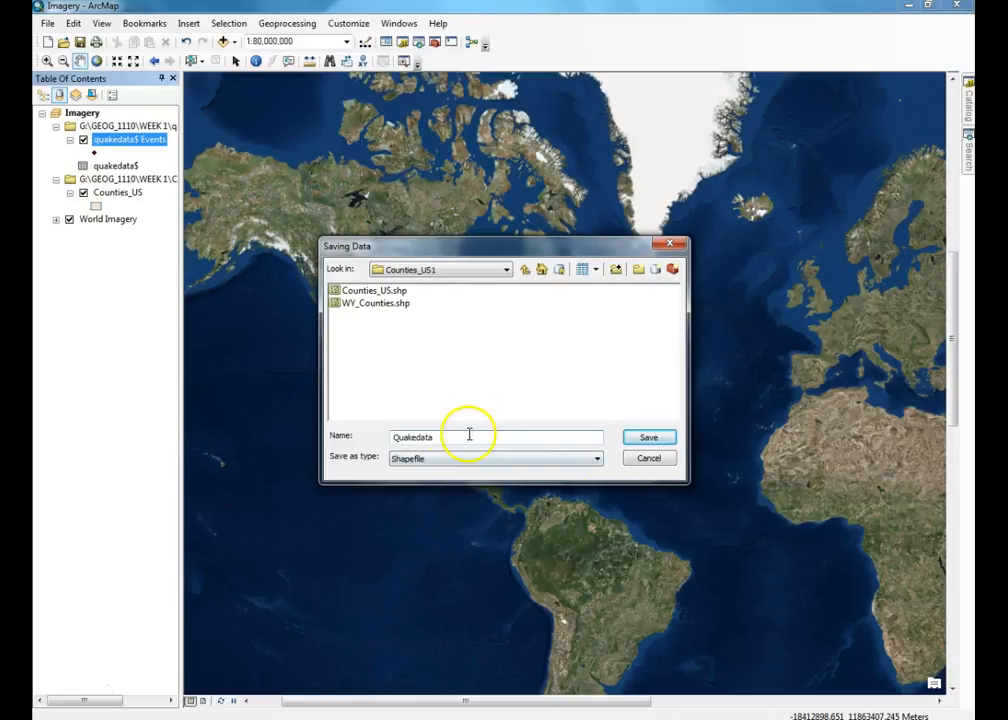
{"action": "left_click", "coordinate": [526, 270]}
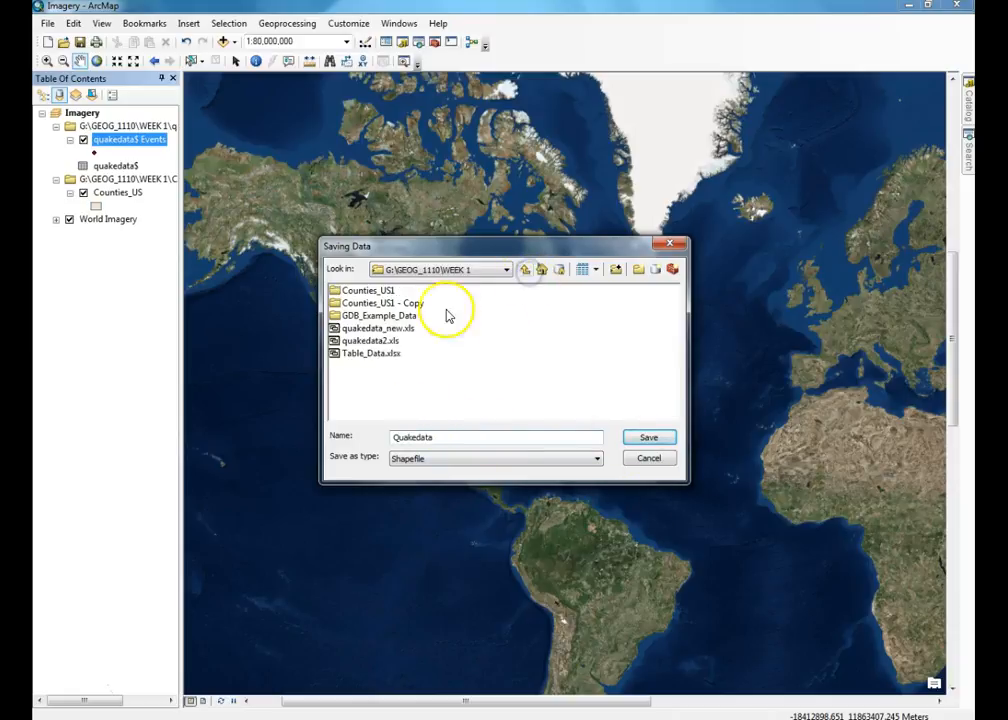
{"action": "left_click", "coordinate": [645, 439]}
{"action": "left_click", "coordinate": [541, 464]}
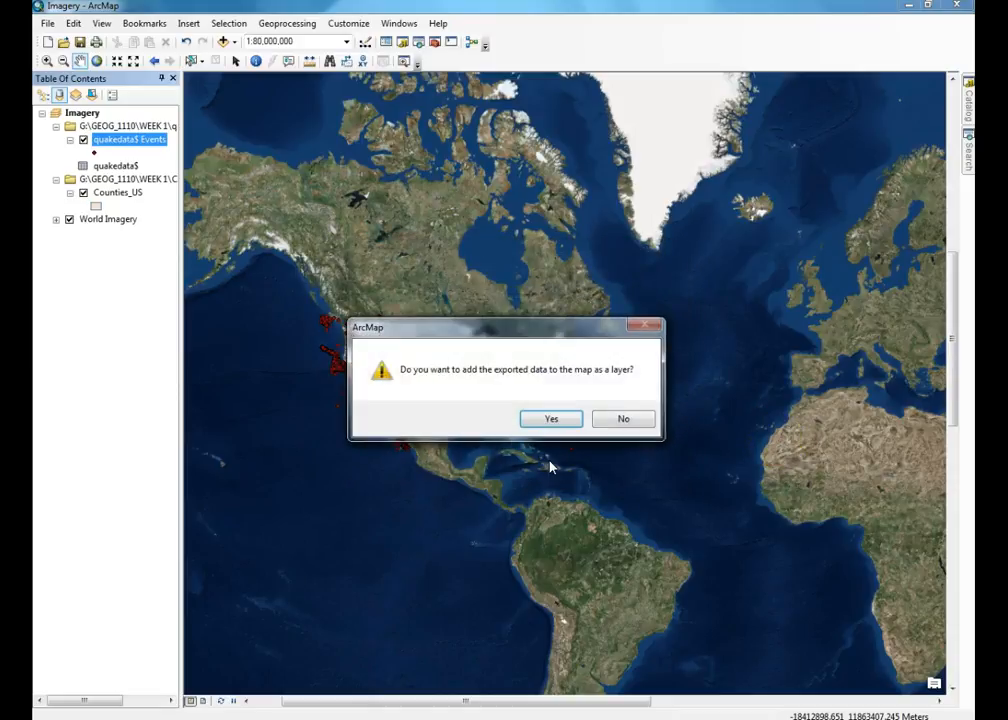
{"action": "left_click", "coordinate": [551, 419]}
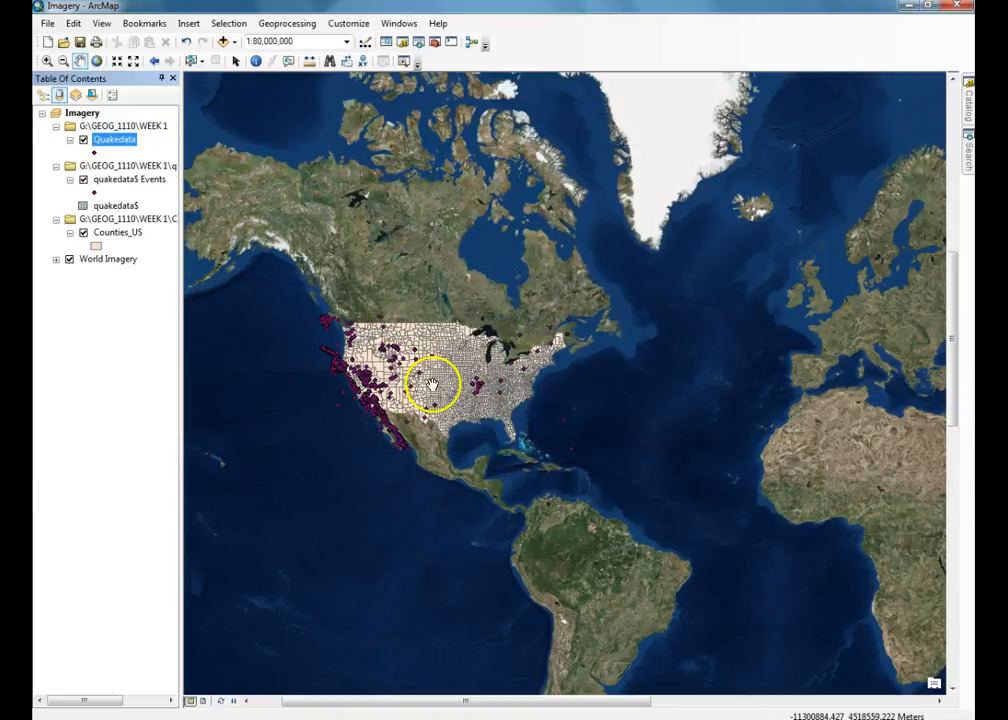
- Remove the quakedata$ Events layer and the quakedata2.xls quakedata$ table from the map's contents
{"action": "right_click", "coordinate": [112, 185]}
{"action": "left_click", "coordinate": [151, 202]}
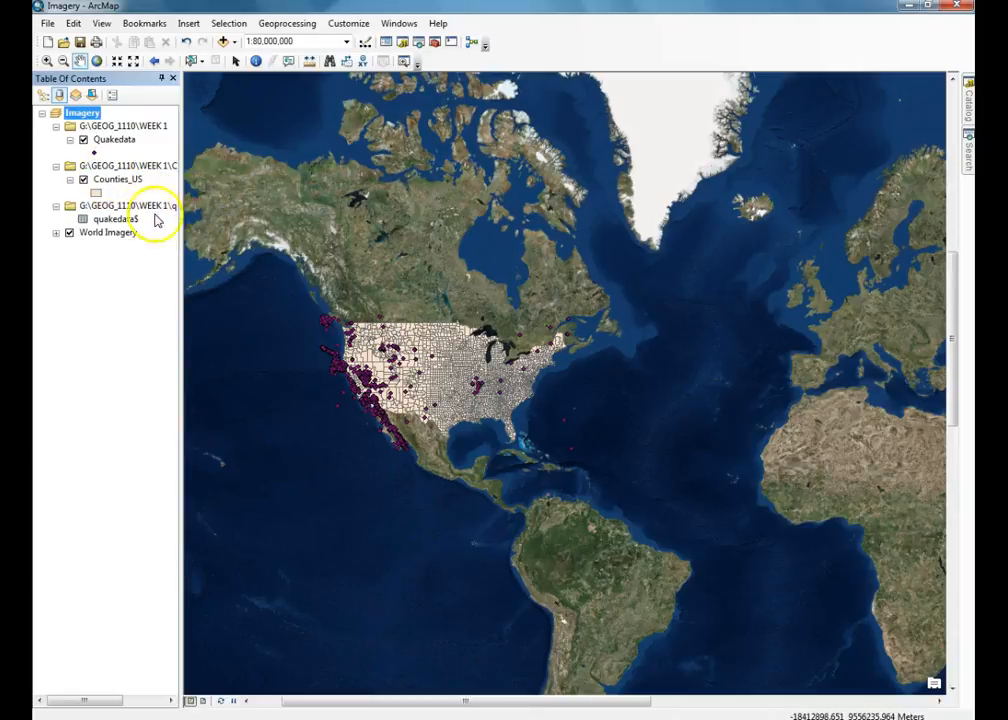
{"action": "right_click", "coordinate": [111, 208]}
{"action": "left_click", "coordinate": [140, 212]}
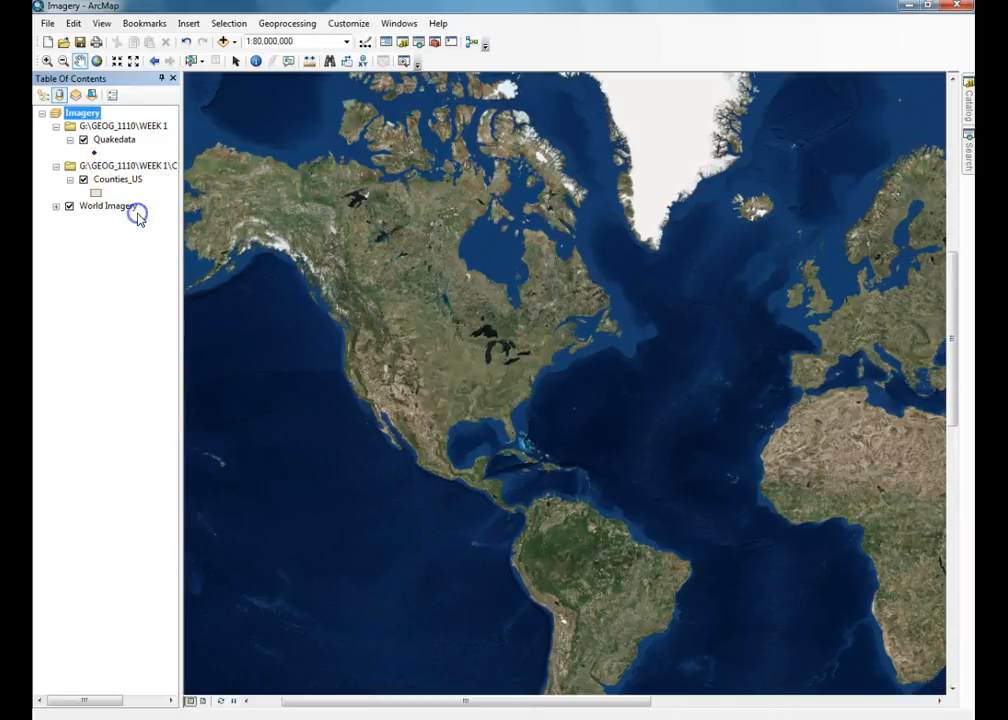